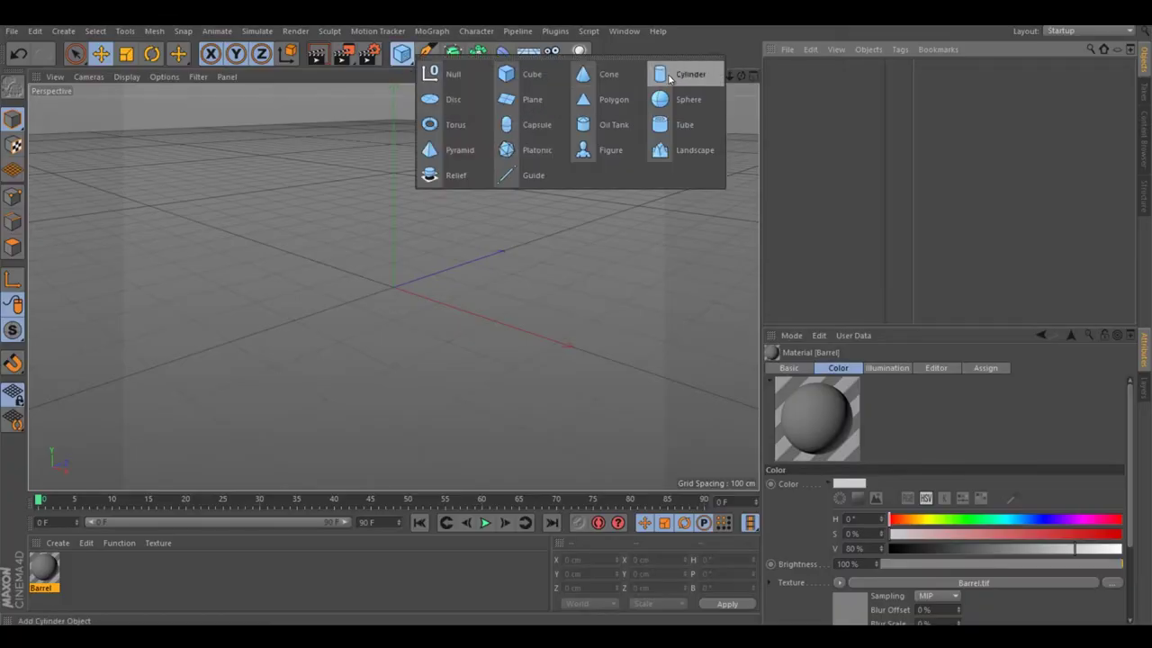
Step: Add a Cylinder with radius 60 cm, height 140 cm and 8 rotation segments
click(690, 74)
key(Tab)
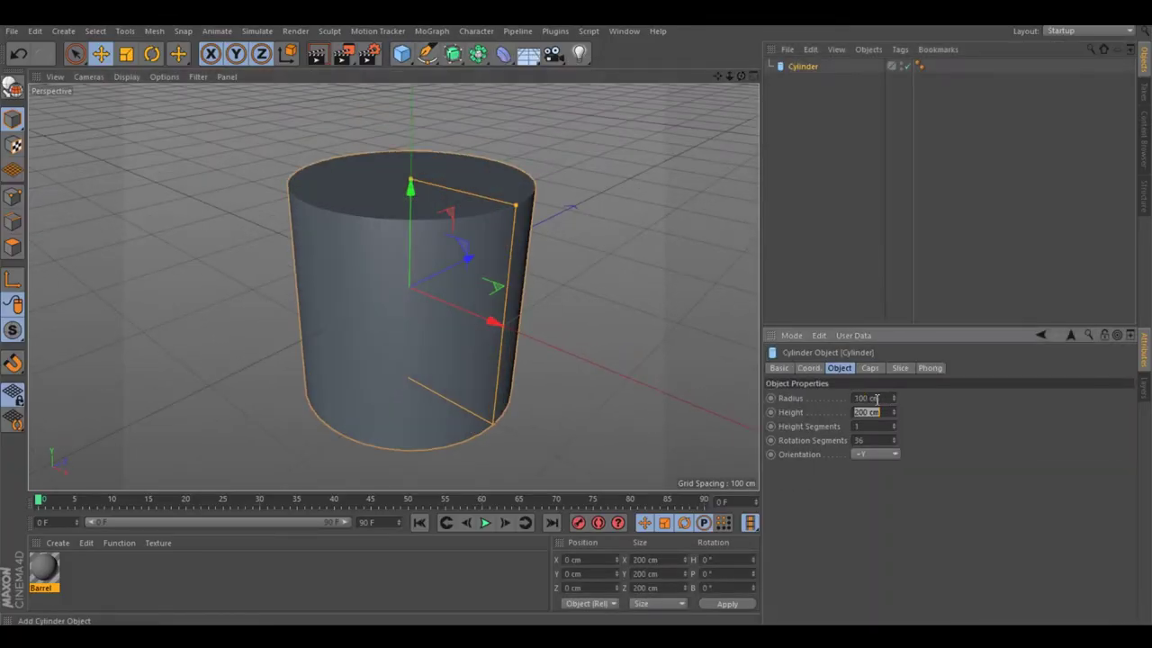
text(60)
key(Tab)
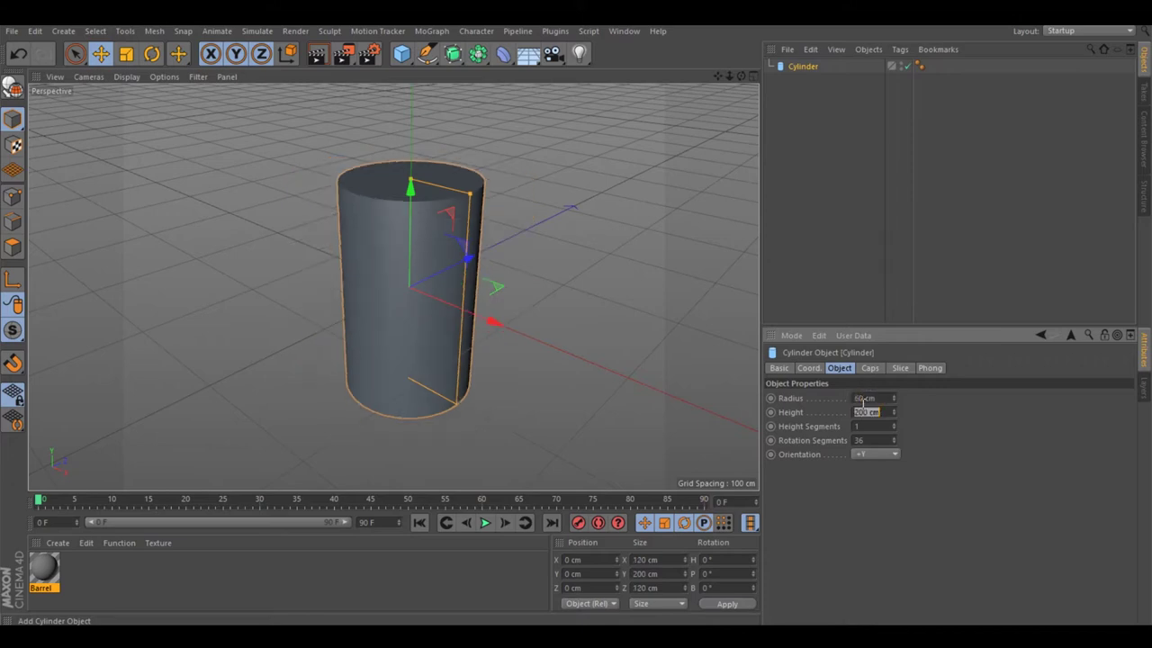
text(0)
key(Tab)
key(Tab)
text(8)
key(Tab)
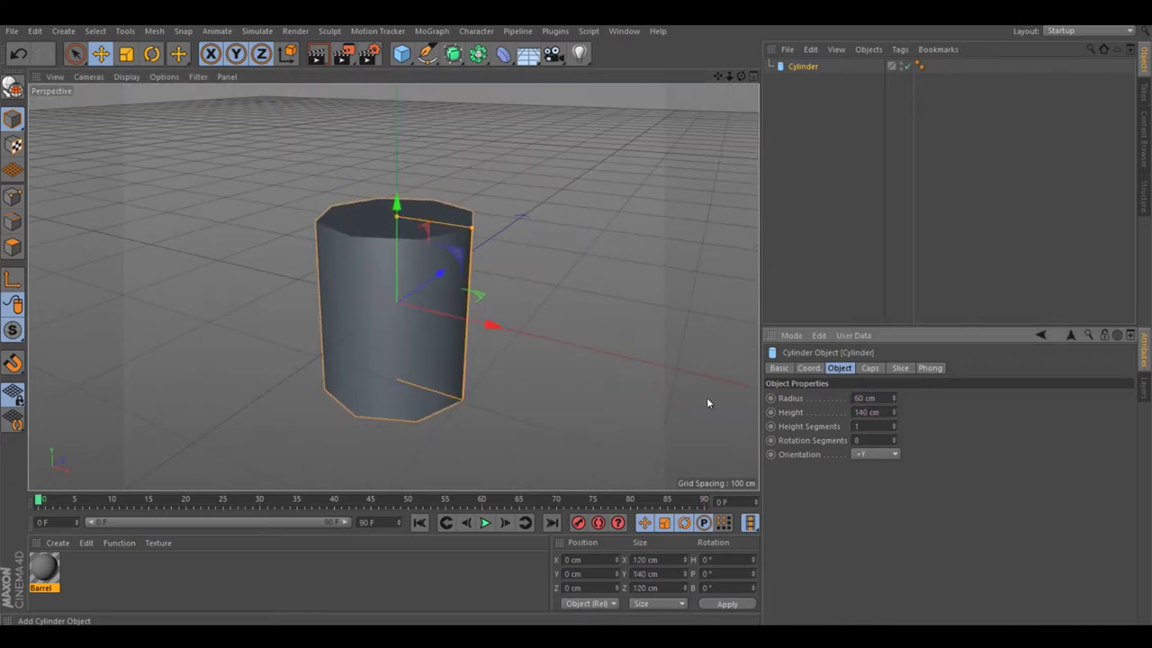
Step: Make the cylinder editable, rest it on the floor, and inset and extrude the top cap downward into a recessed rim
key(c)
mouse_move(407, 193)
mouse_down()
mouse_move(419, 134)
mouse_move(49, 214)
mouse_up()
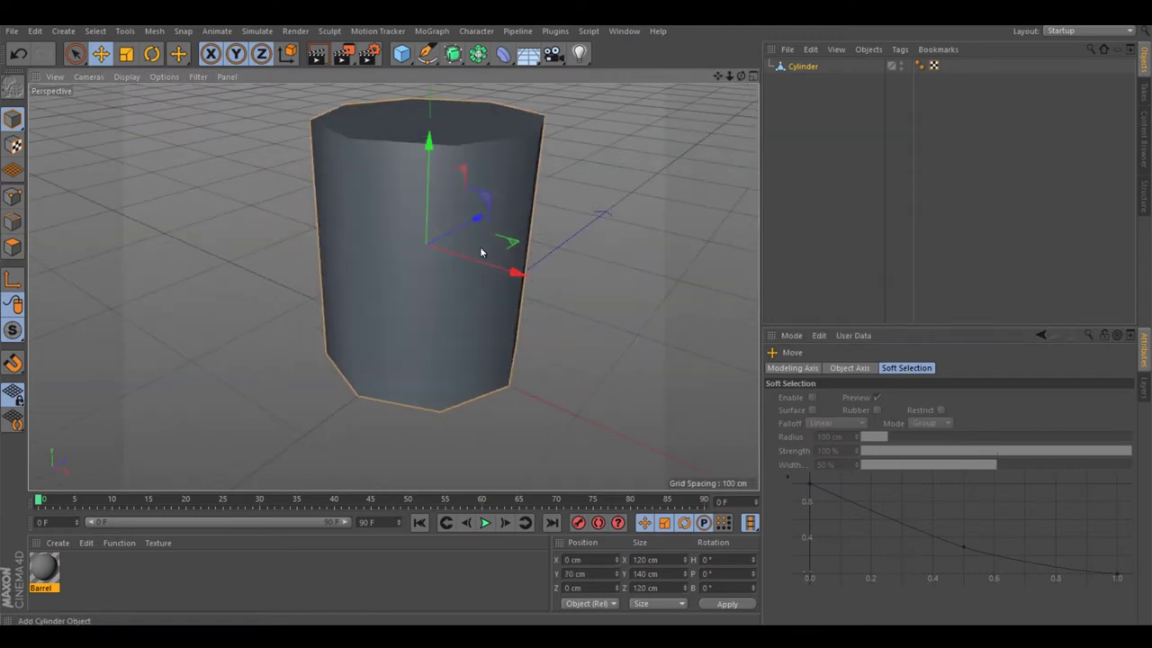
click(13, 247)
right_click(411, 226)
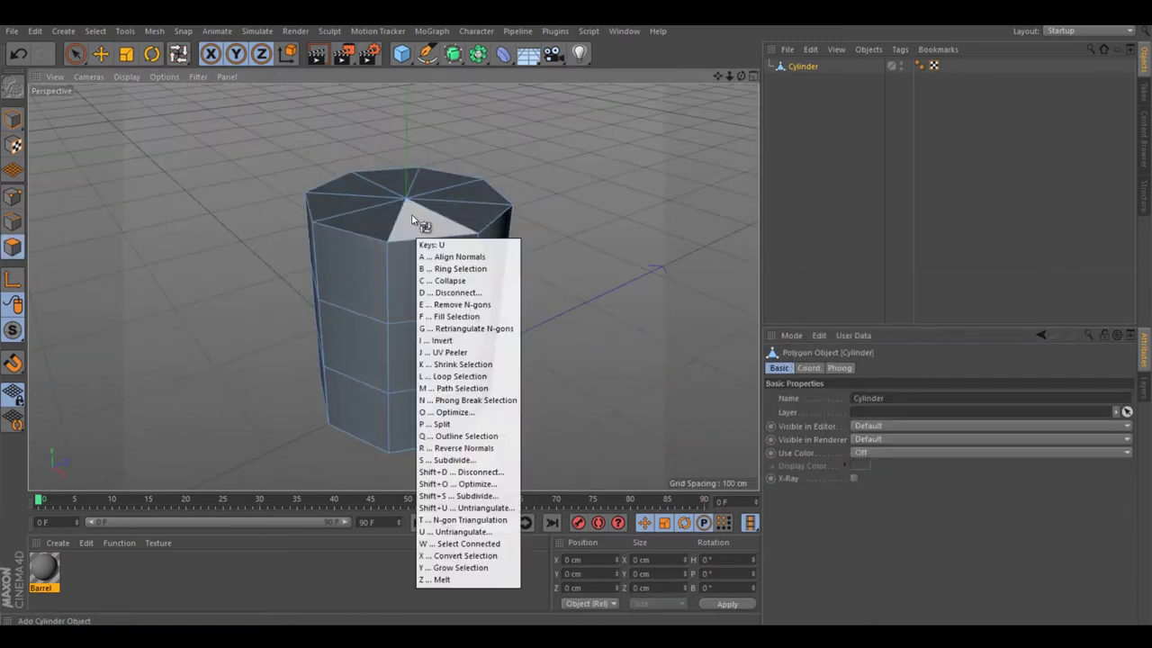
click(475, 399)
click(490, 202)
key(d)
drag(617, 174, 594, 184)
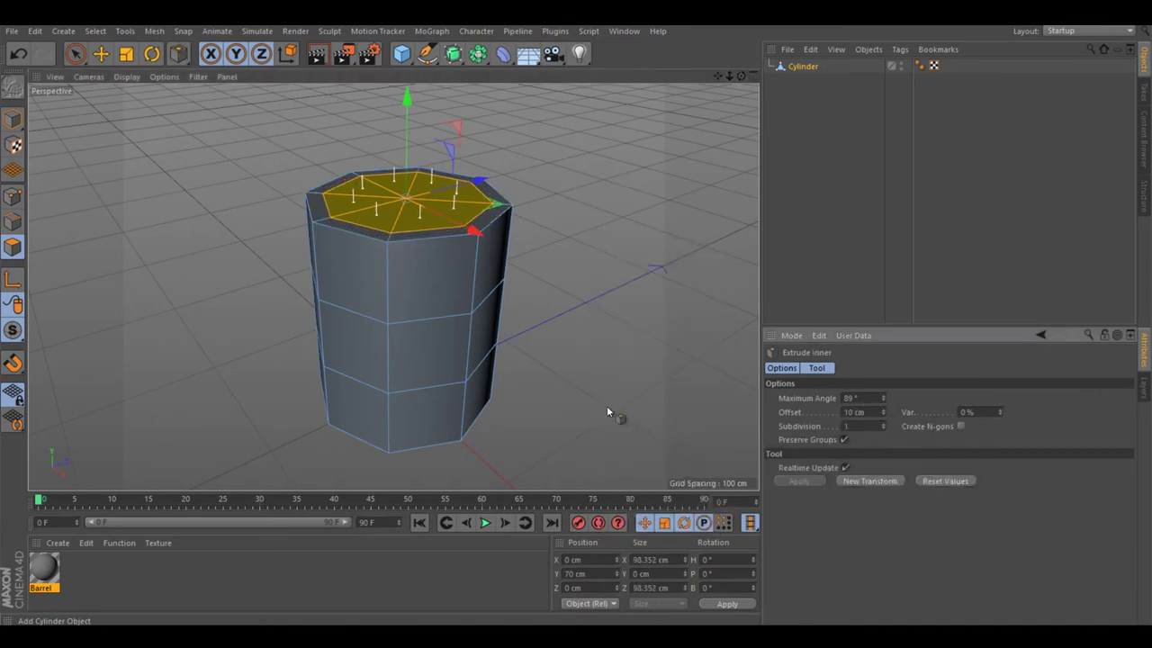
click(854, 411)
key(Return)
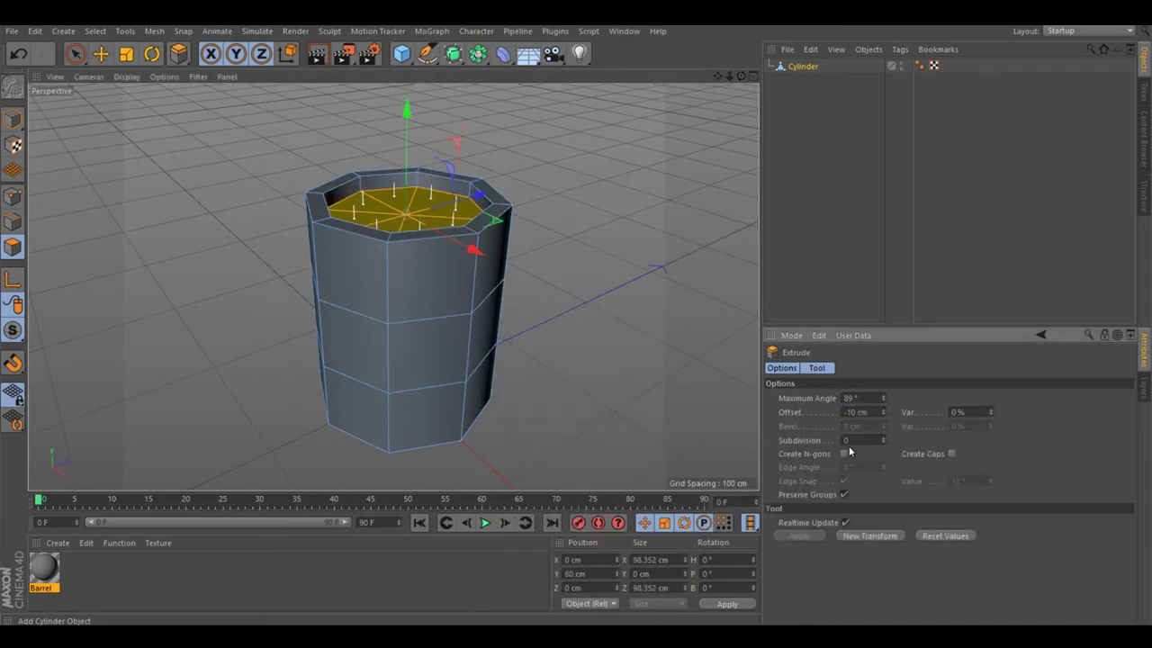
Step: Loop-select and delete the barrel's bottom cap polygons
key(e)
drag(440, 350, 439, 367)
key(u)
key(l)
click(433, 370)
key(Delete)
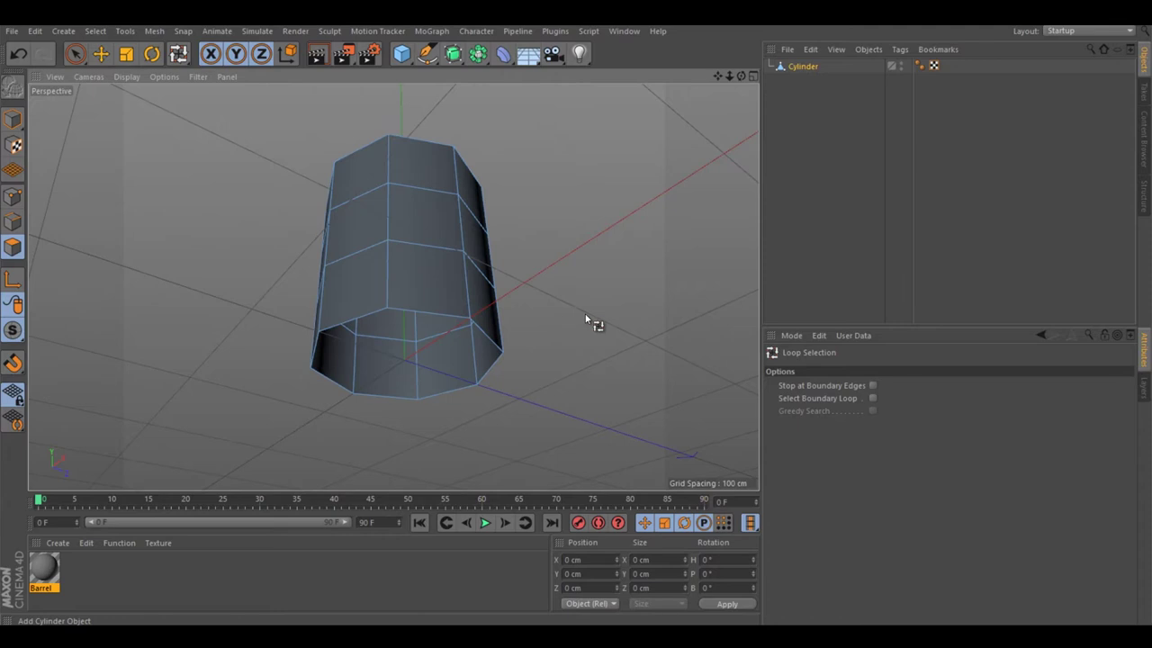
key(e)
drag(586, 282, 509, 225)
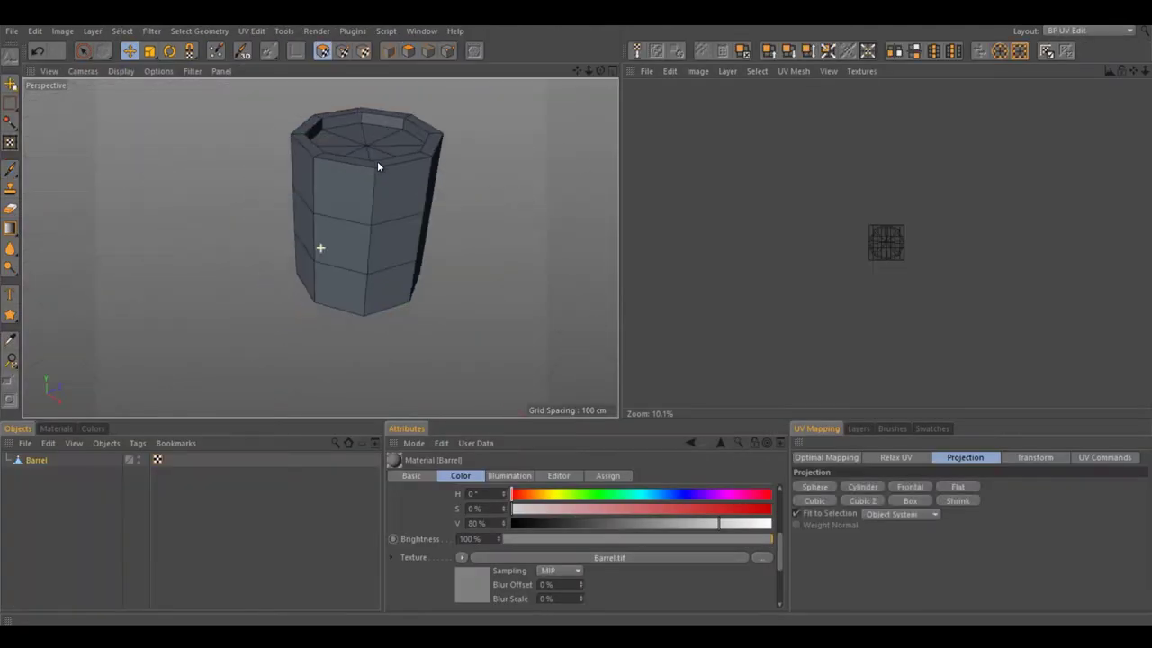
Step: Box-project the barrel's UVs and move the top rim island to the top-left
click(56, 428)
click(18, 428)
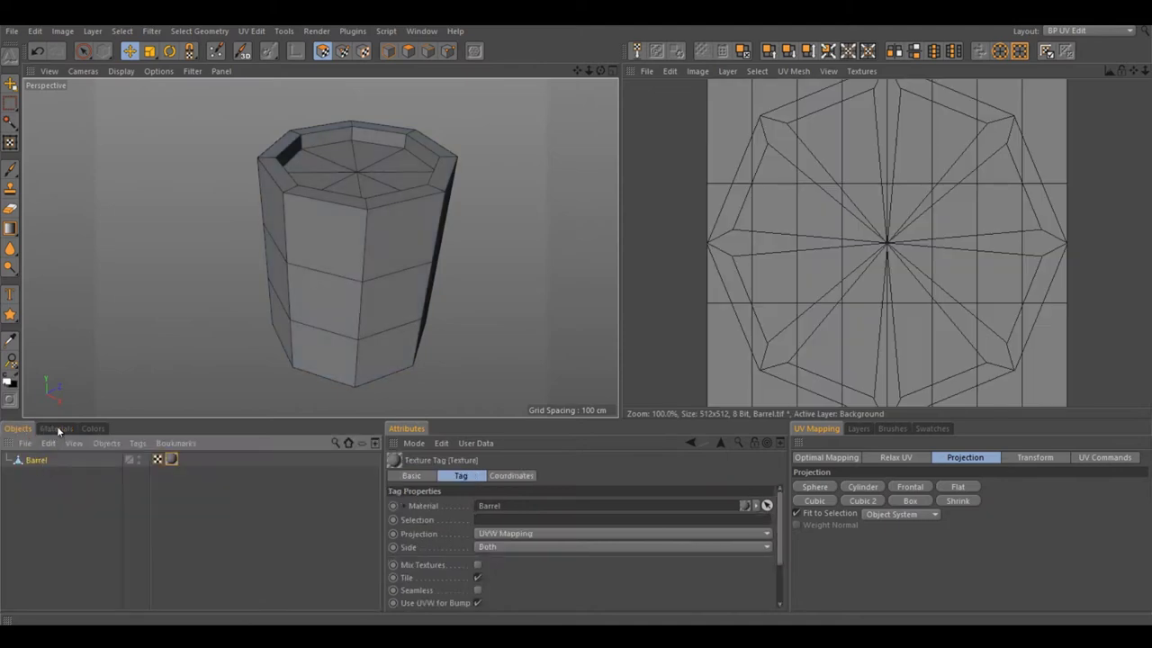
click(911, 500)
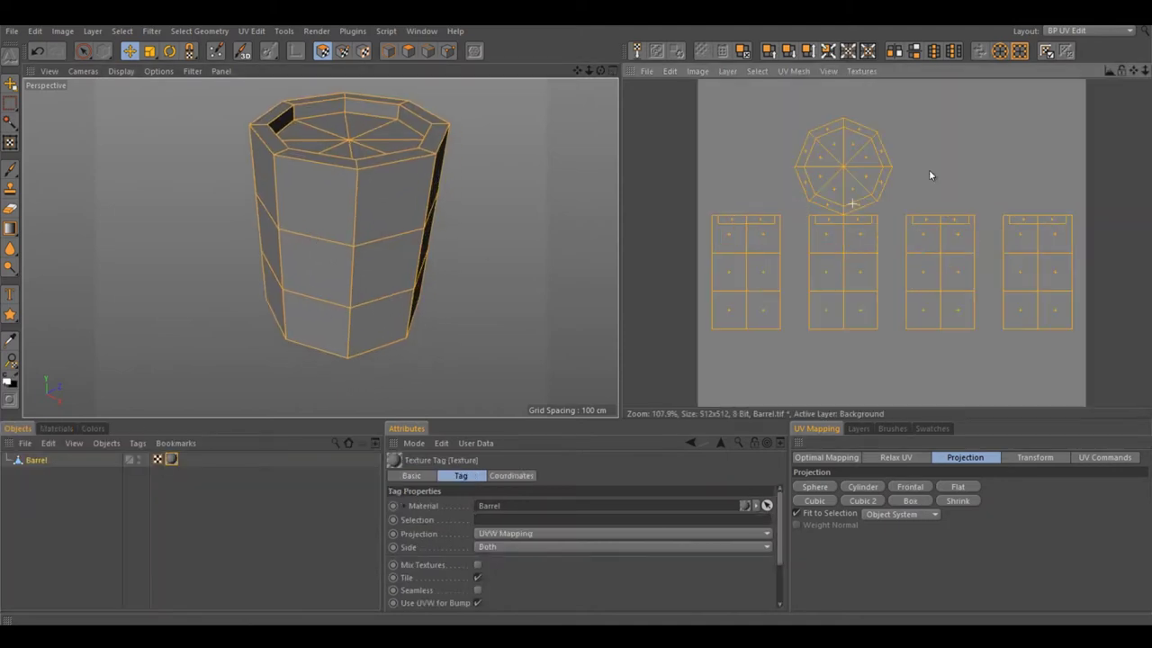
key(9)
click(765, 202)
drag(897, 232, 809, 240)
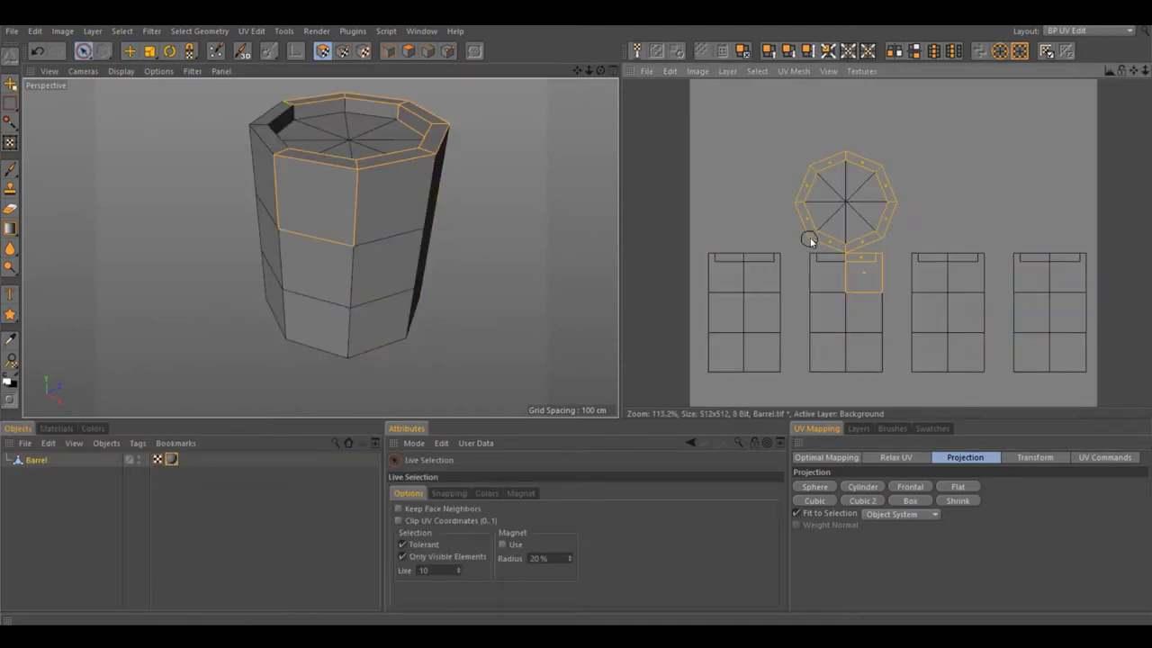
key(e)
drag(827, 171, 690, 97)
Step: Loop-select the rim's inner wall and give it its own Box projection
key(9)
drag(339, 159, 346, 231)
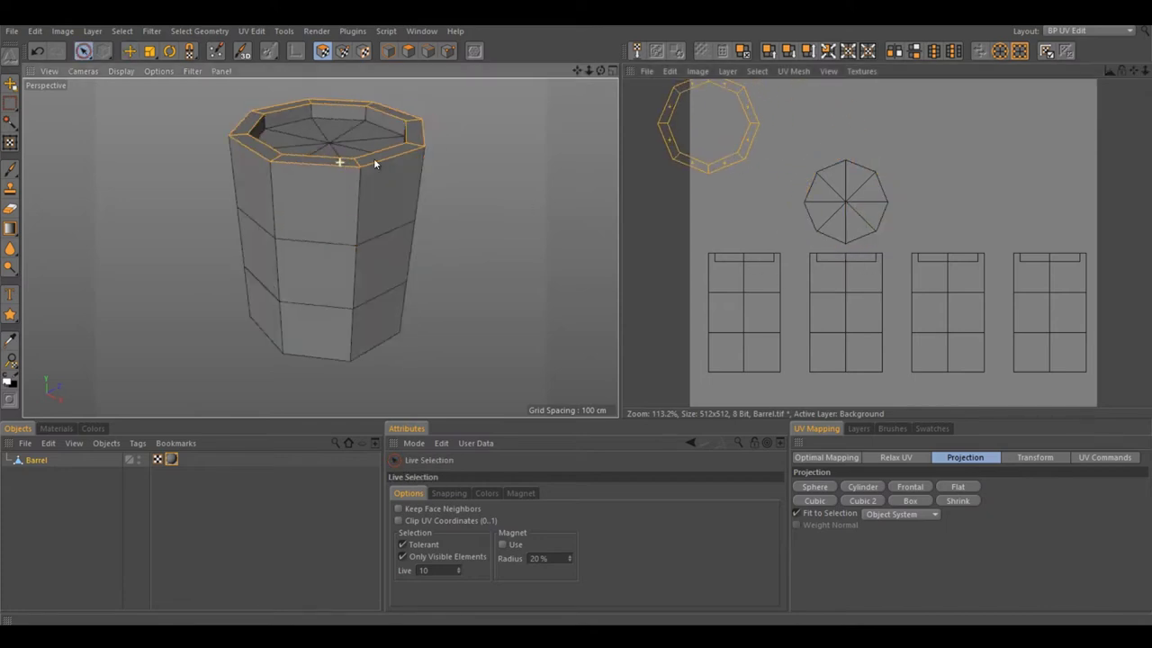
scroll(347, 231, up, 3)
key(u)
key(l)
click(329, 154)
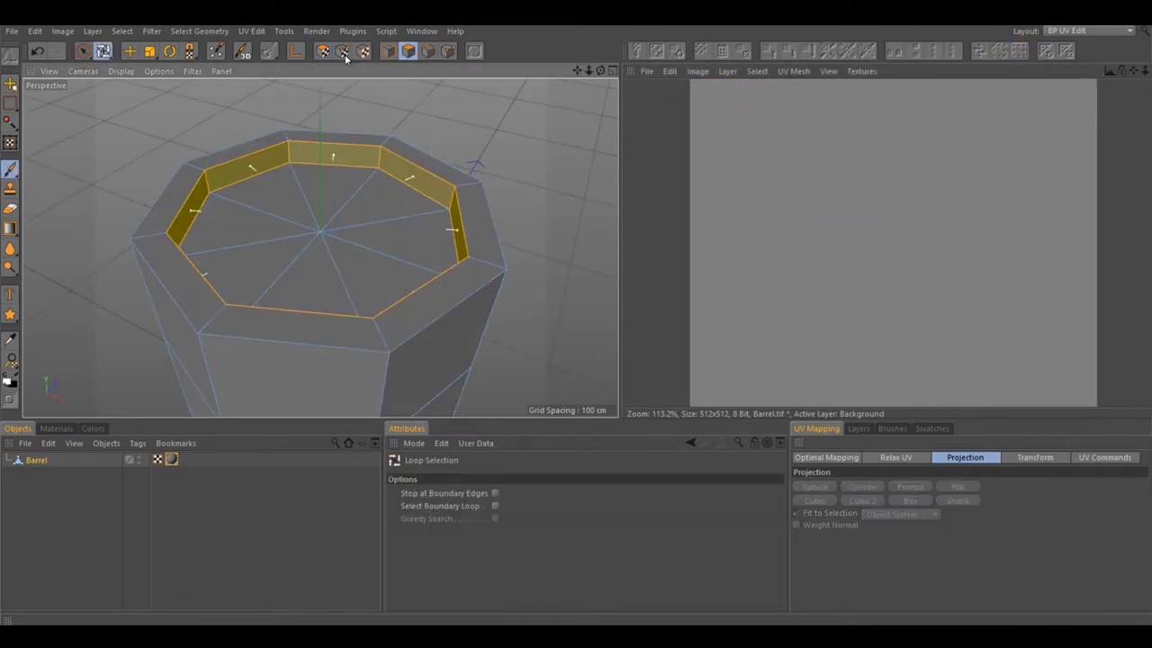
click(911, 500)
Step: Loop-select the outer top rim, then select the first side strip in the UV view
key(9)
click(297, 328)
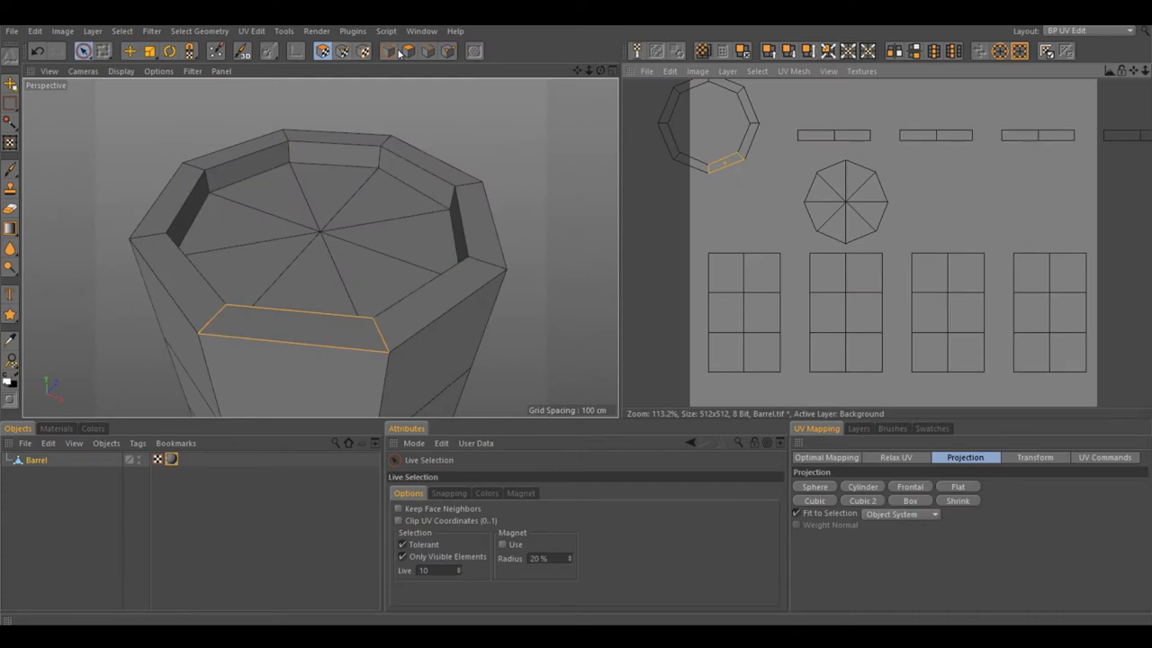
key(u)
key(l)
click(297, 328)
key(e)
scroll(790, 255, down, 2)
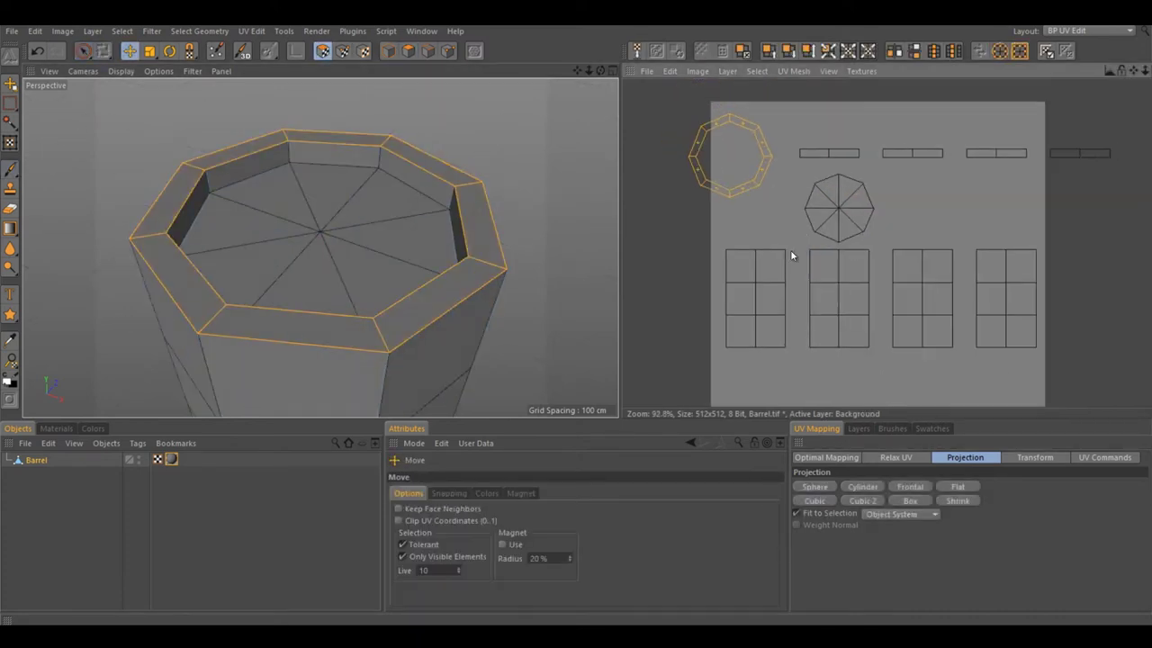
drag(724, 241, 725, 324)
Step: Move the selected side strip down and right in the UV layout
middle_click(240, 196)
middle_click(326, 225)
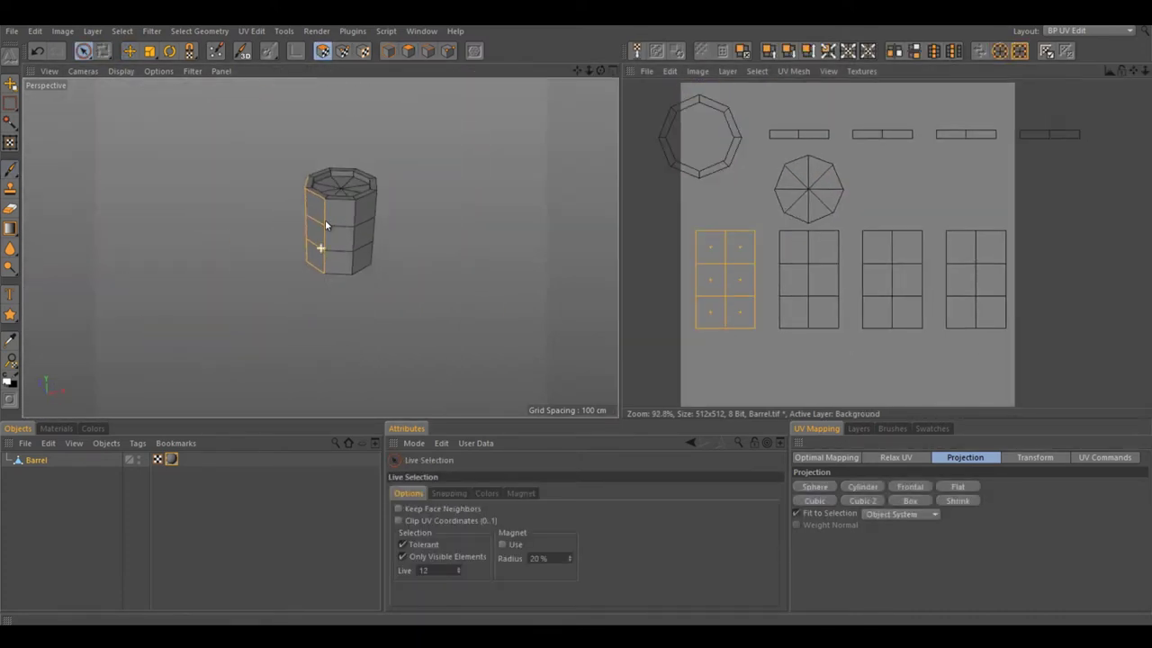
drag(327, 225, 373, 224)
scroll(351, 211, up, 3)
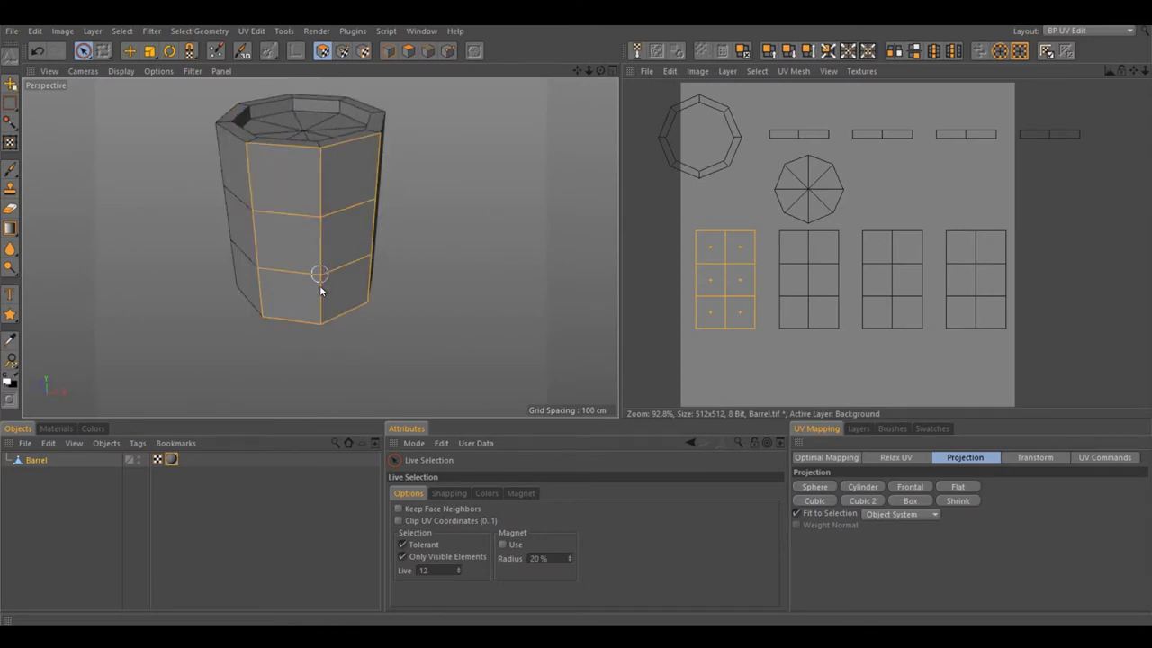
scroll(747, 225, up, 3)
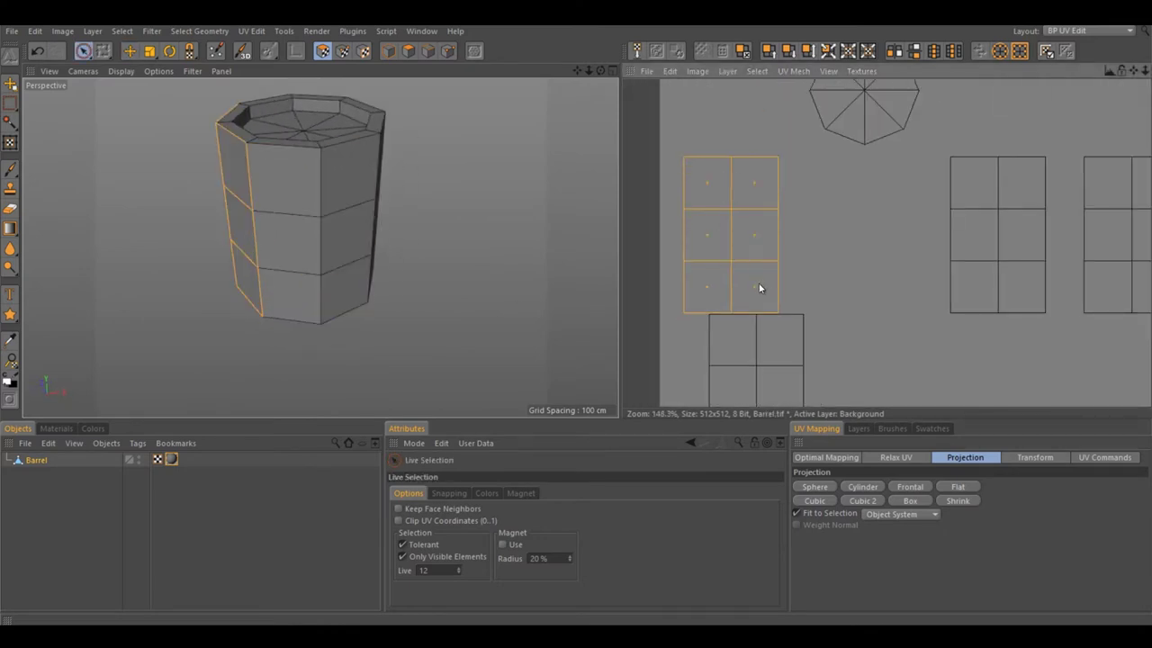
key(e)
scroll(737, 188, down, 3)
drag(710, 225, 828, 249)
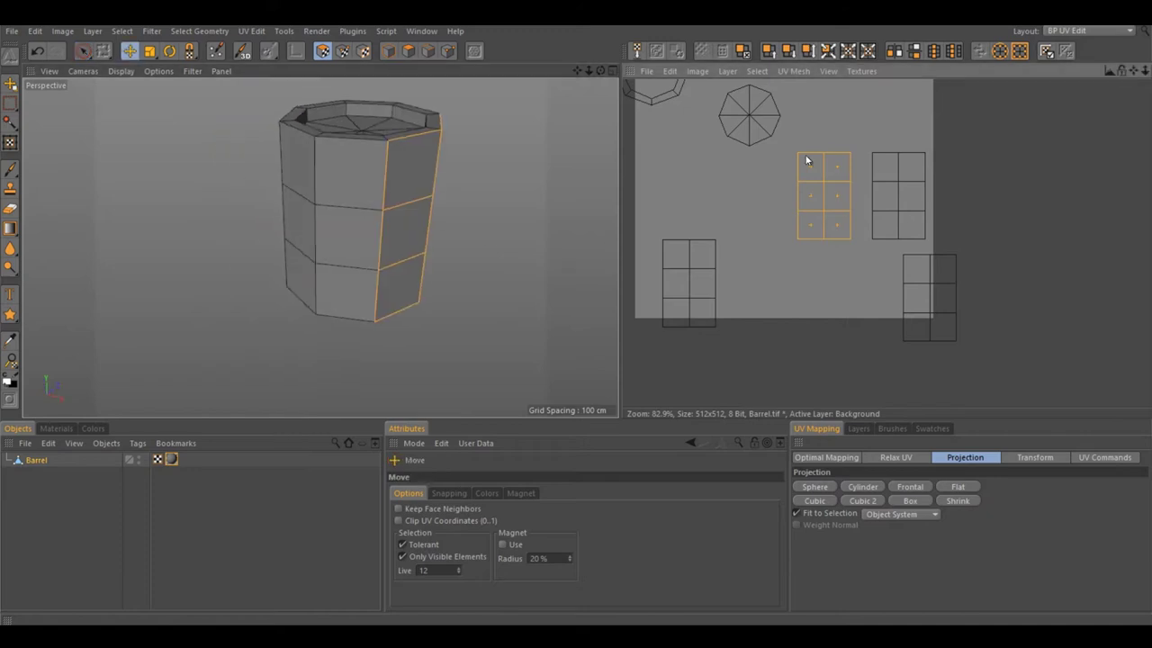
Step: Enable Point snapping and snap the side strip against its neighbour
click(448, 493)
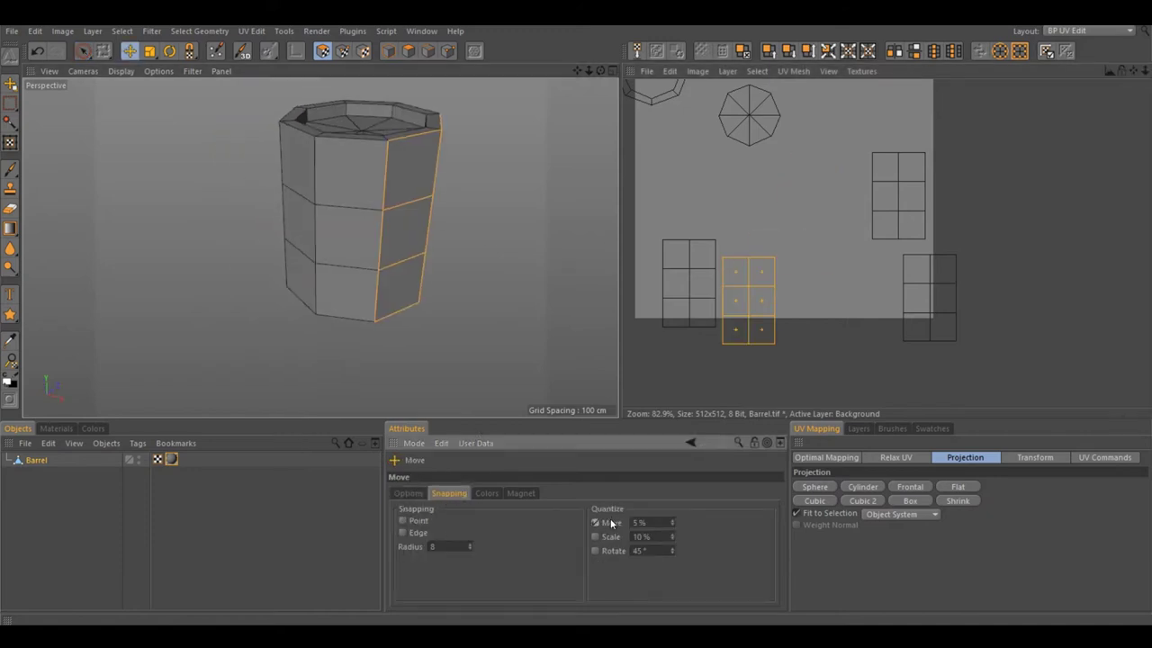
click(404, 529)
scroll(727, 243, up, 3)
drag(727, 244, 715, 244)
scroll(805, 215, down, 3)
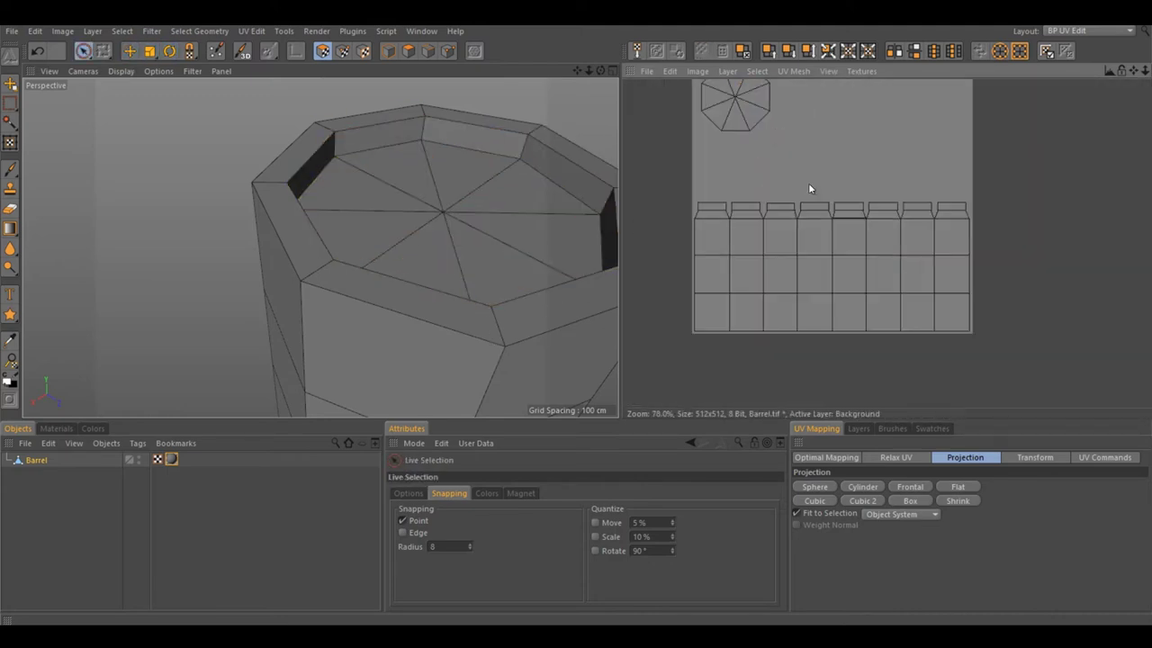
click(428, 52)
Step: Loop-select two edge loops and bevel them into doubled band loops, then review in perspective
key(u)
key(l)
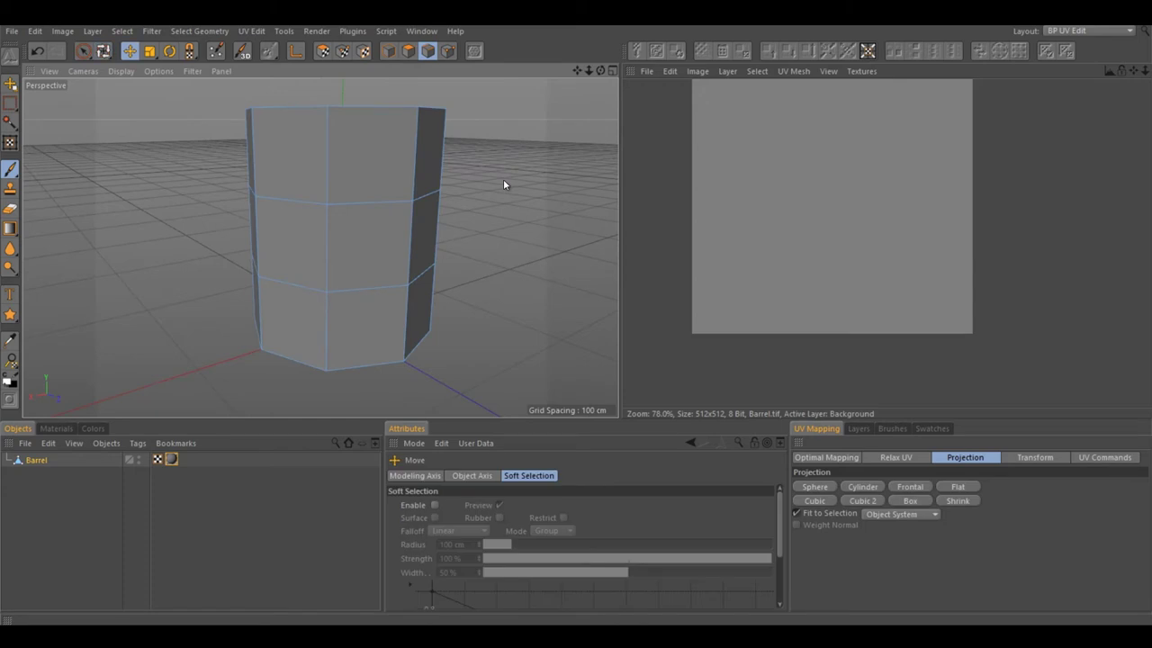
key(m)
key(s)
drag(465, 268, 529, 240)
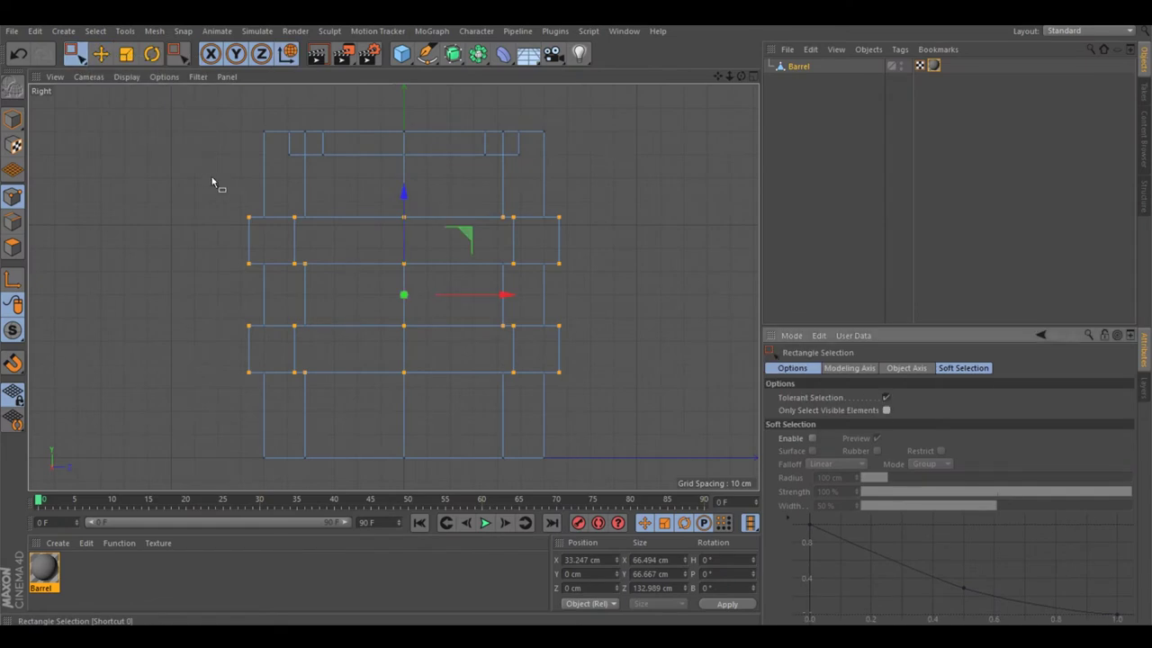
key(F1)
mouse_move(442, 356)
mouse_down()
mouse_move(459, 261)
mouse_move(448, 243)
mouse_move(533, 266)
mouse_up()
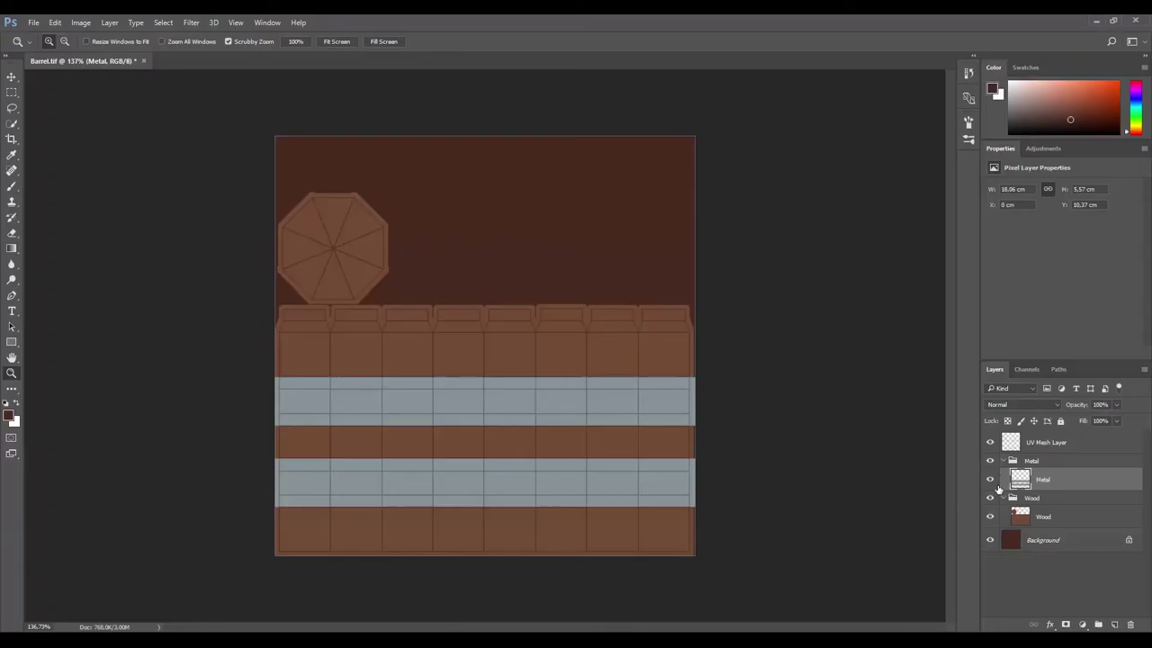
Step: Hide the Metal group and paint dark seam lines down the plank edges on Details
click(990, 478)
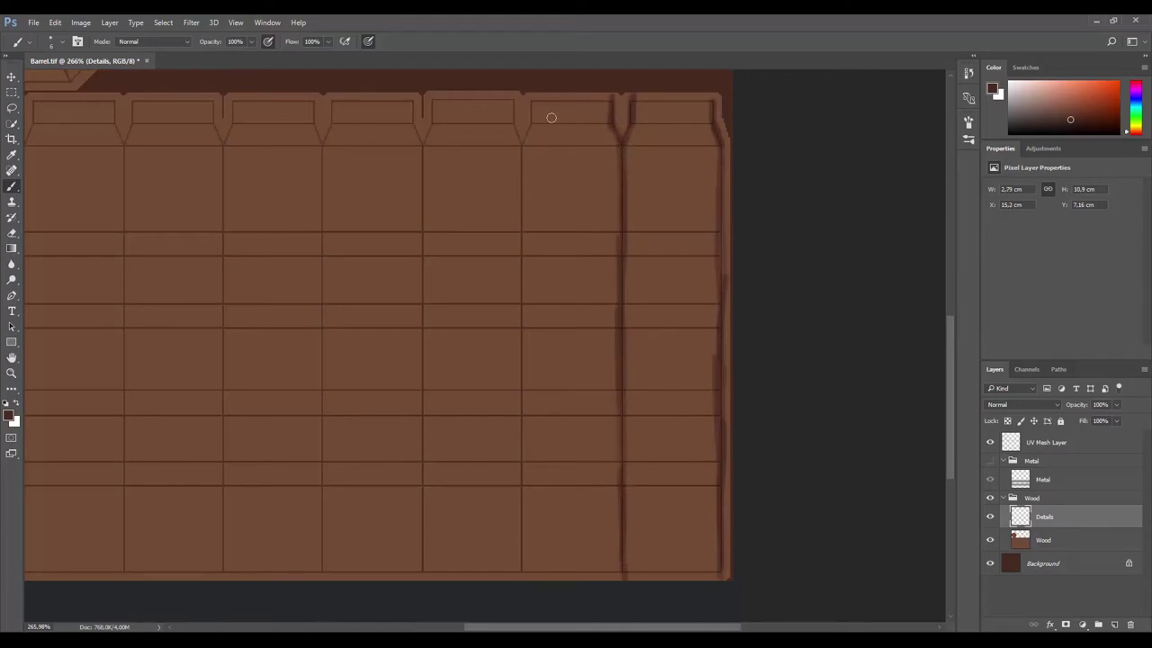
drag(522, 469, 521, 578)
drag(630, 126, 629, 612)
drag(529, 337, 527, 608)
Step: Darken the tops of the plank seams and zoom in on the plank texture
scroll(486, 270, left, 3)
drag(439, 139, 439, 187)
scroll(538, 207, down, 5)
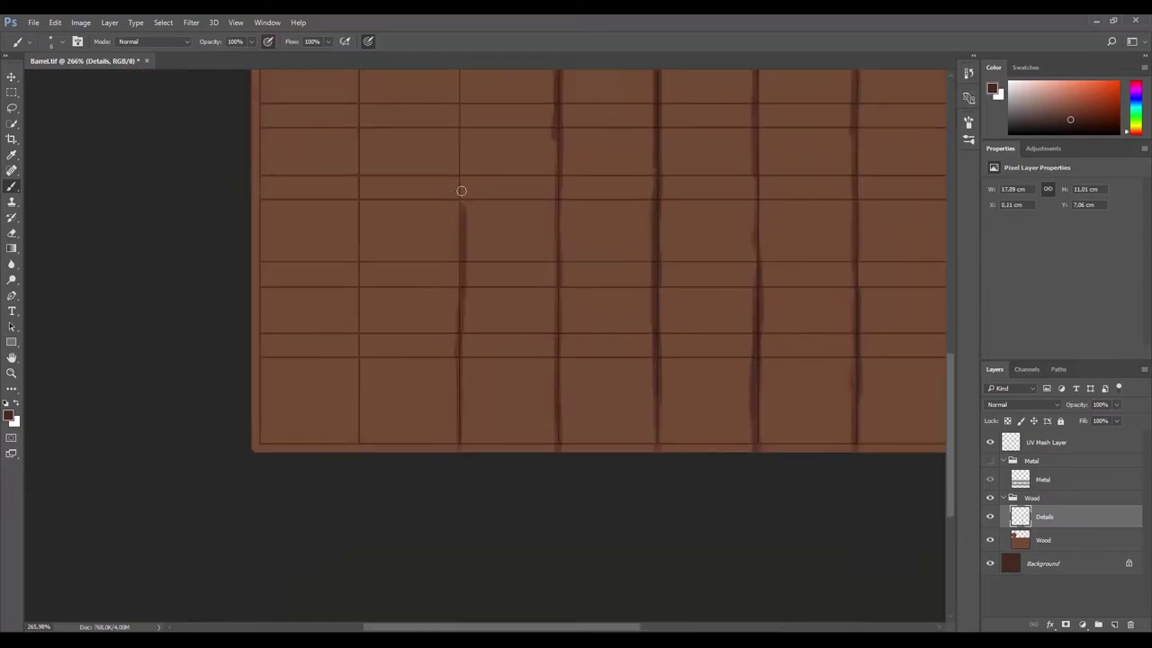
scroll(463, 192, up, 5)
scroll(399, 213, down, 3)
scroll(458, 250, up, 4)
scroll(458, 250, down, 5)
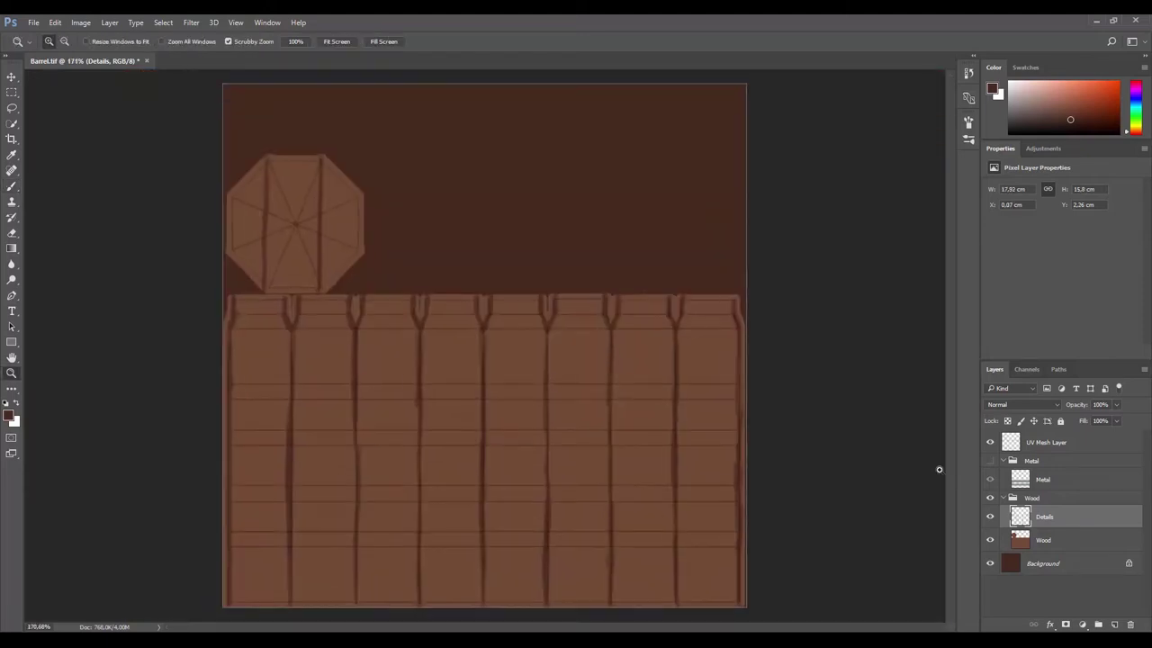
scroll(439, 282, up, 4)
scroll(585, 213, down, 2)
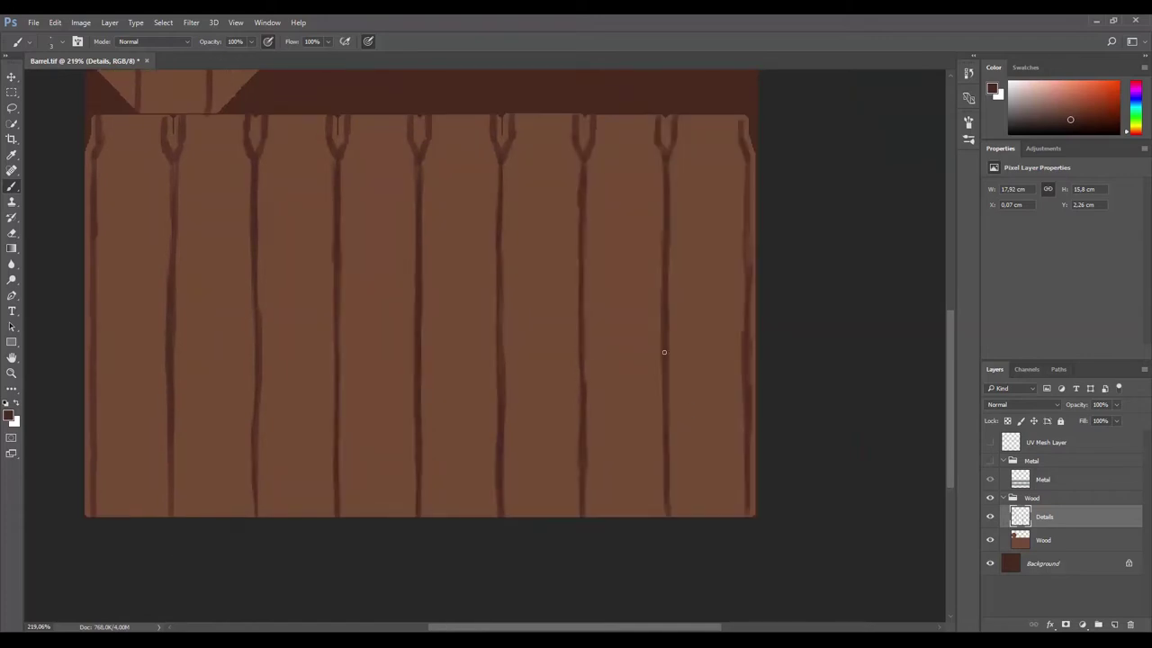
drag(552, 399, 515, 350)
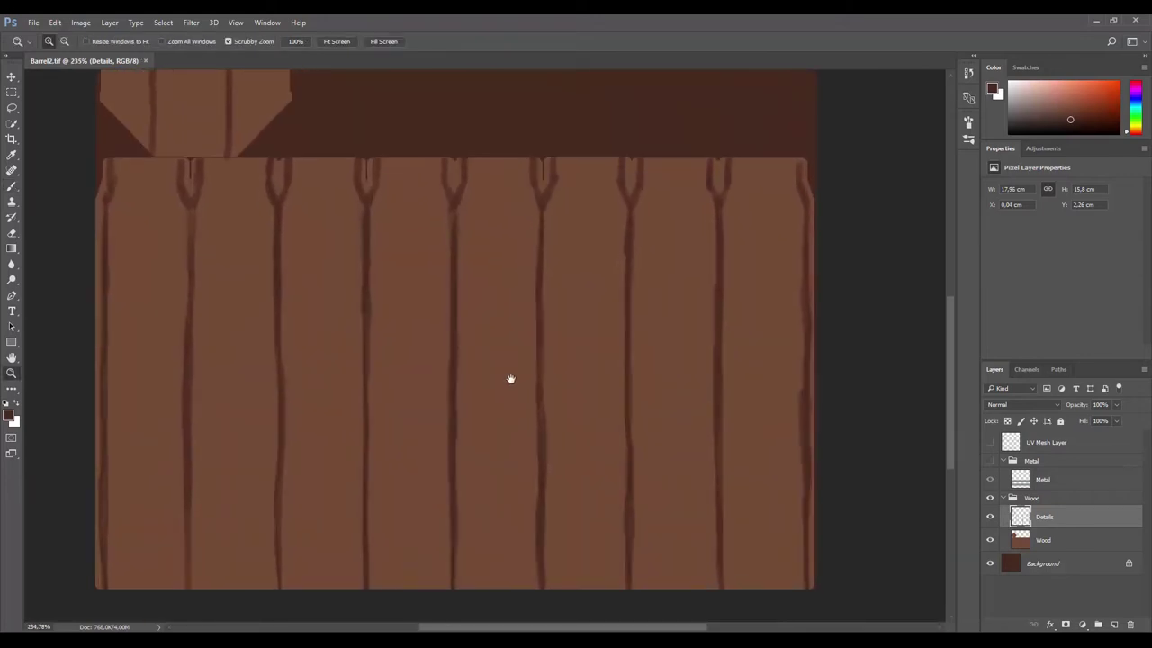
Step: Paint dark brown vertical grain streaks down all the wooden planks
key(b)
click(9, 415)
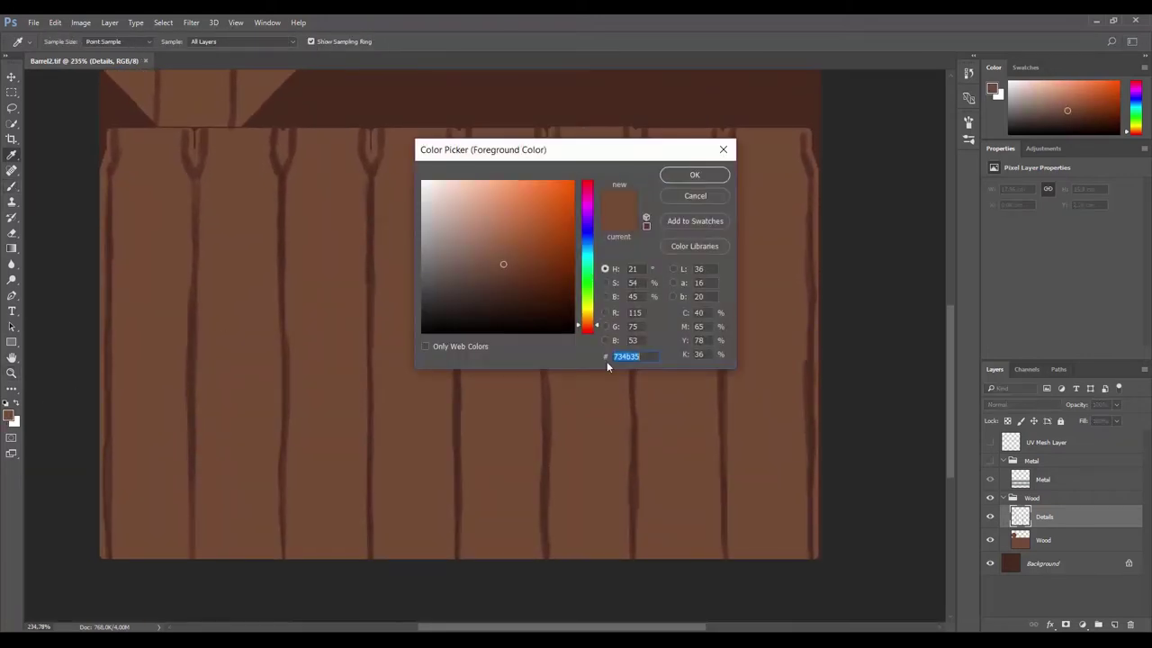
click(690, 175)
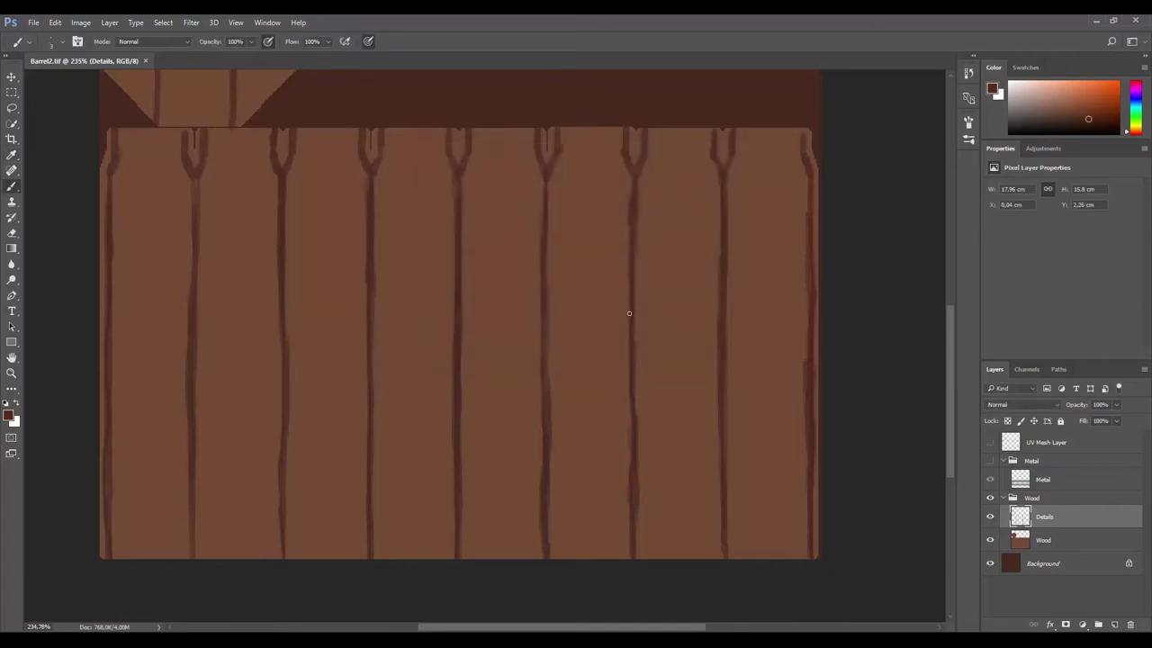
mouse_move(774, 297)
mouse_down()
mouse_move(748, 540)
mouse_move(776, 159)
mouse_move(770, 432)
mouse_up()
drag(674, 396, 675, 521)
drag(677, 162, 684, 342)
mouse_move(579, 166)
mouse_down()
mouse_move(568, 539)
mouse_move(585, 324)
mouse_up()
mouse_move(493, 135)
mouse_down()
mouse_move(517, 360)
mouse_move(482, 548)
mouse_up()
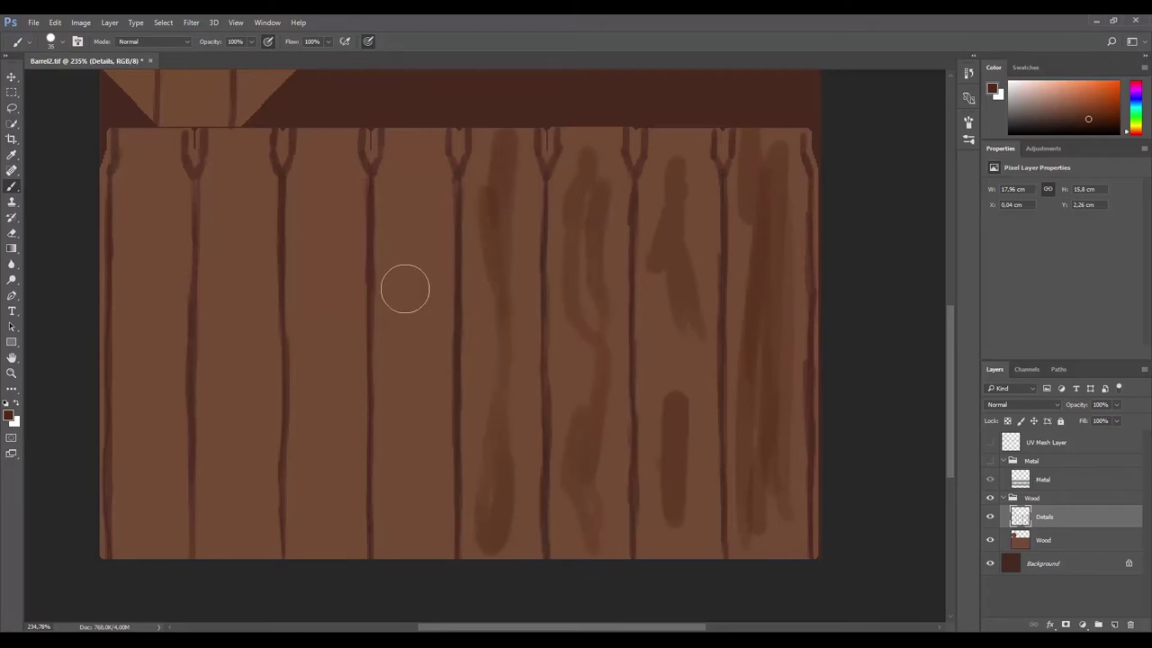
drag(410, 135, 405, 549)
drag(233, 211, 230, 549)
drag(149, 154, 153, 531)
Step: Add light peach grain strokes across the planks and the round lid
key(i)
click(9, 415)
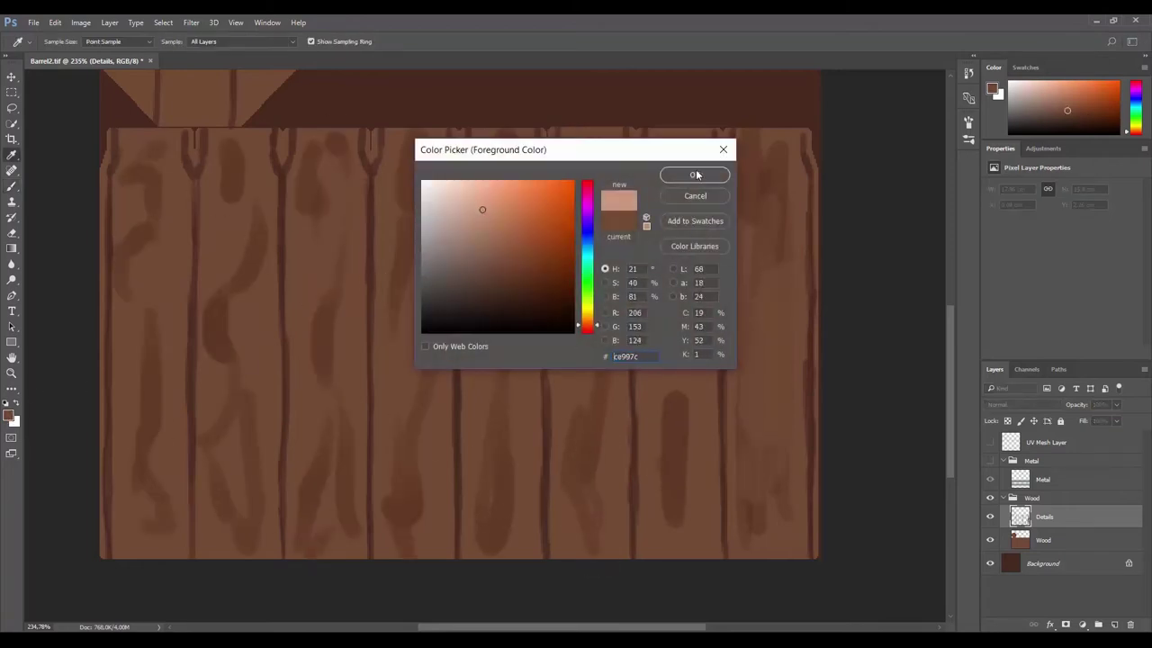
click(697, 175)
key(b)
drag(760, 302, 764, 472)
drag(676, 216, 671, 252)
drag(670, 346, 675, 405)
drag(697, 414, 682, 554)
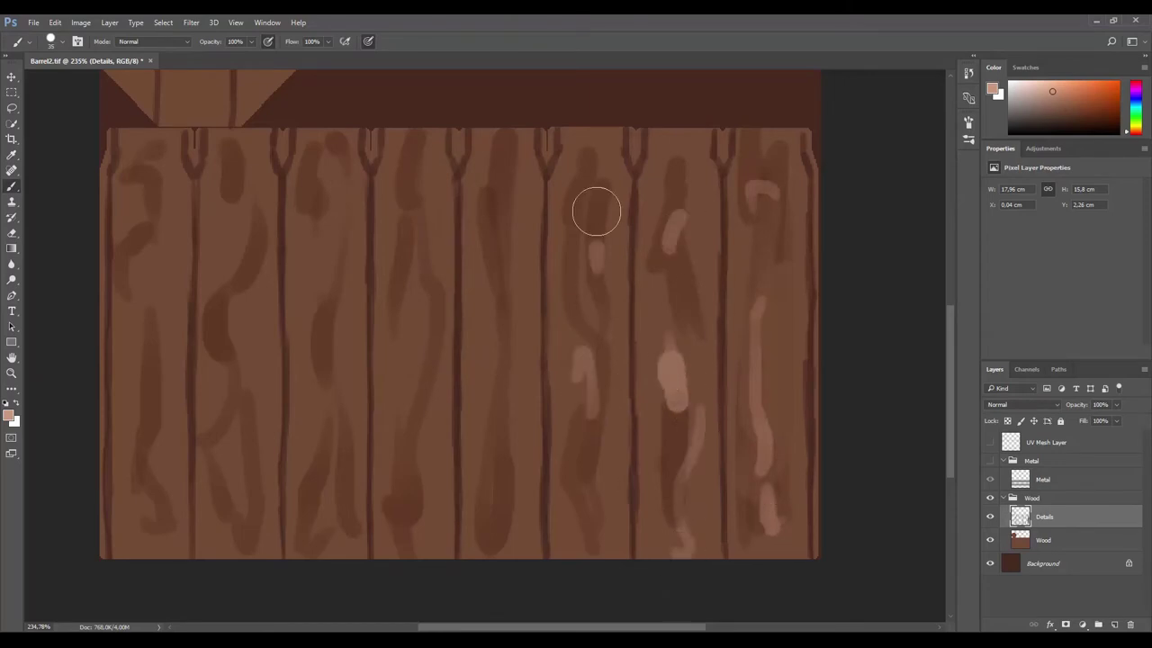
drag(513, 351, 504, 459)
drag(481, 486, 490, 545)
drag(495, 144, 500, 297)
drag(296, 257, 288, 378)
drag(409, 450, 414, 544)
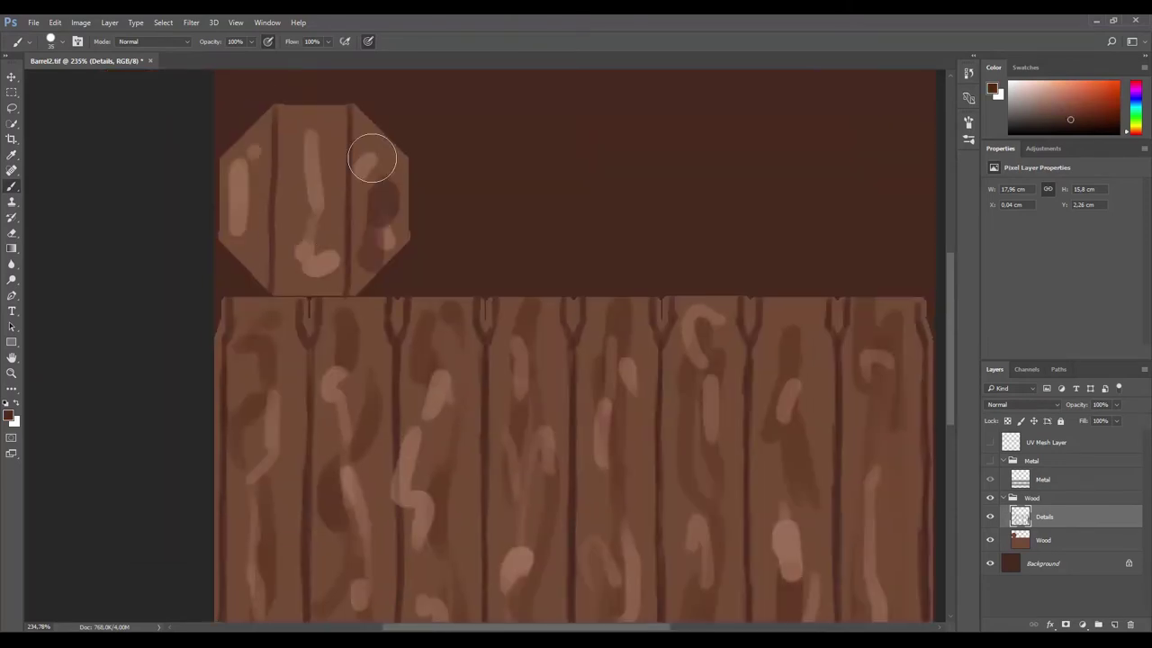
Step: Sample mid and dark wood tones to blend the light grain on the right planks
alt+click(837, 295)
drag(838, 296, 826, 406)
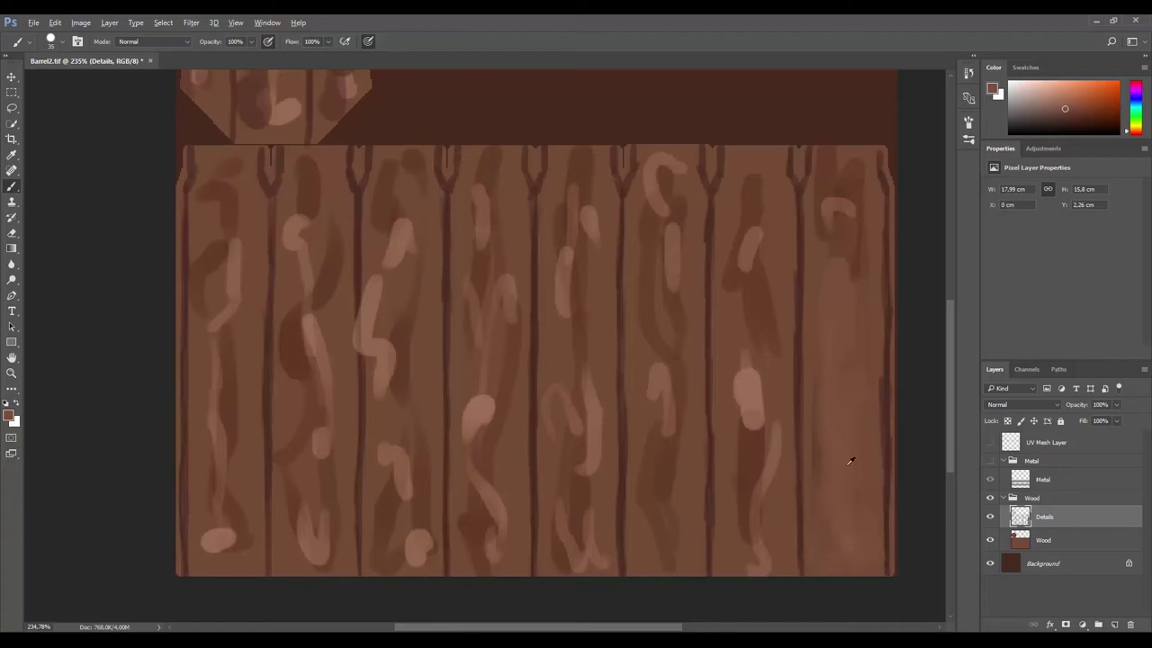
alt+click(841, 296)
drag(850, 189, 851, 258)
alt+click(822, 192)
drag(826, 202, 832, 360)
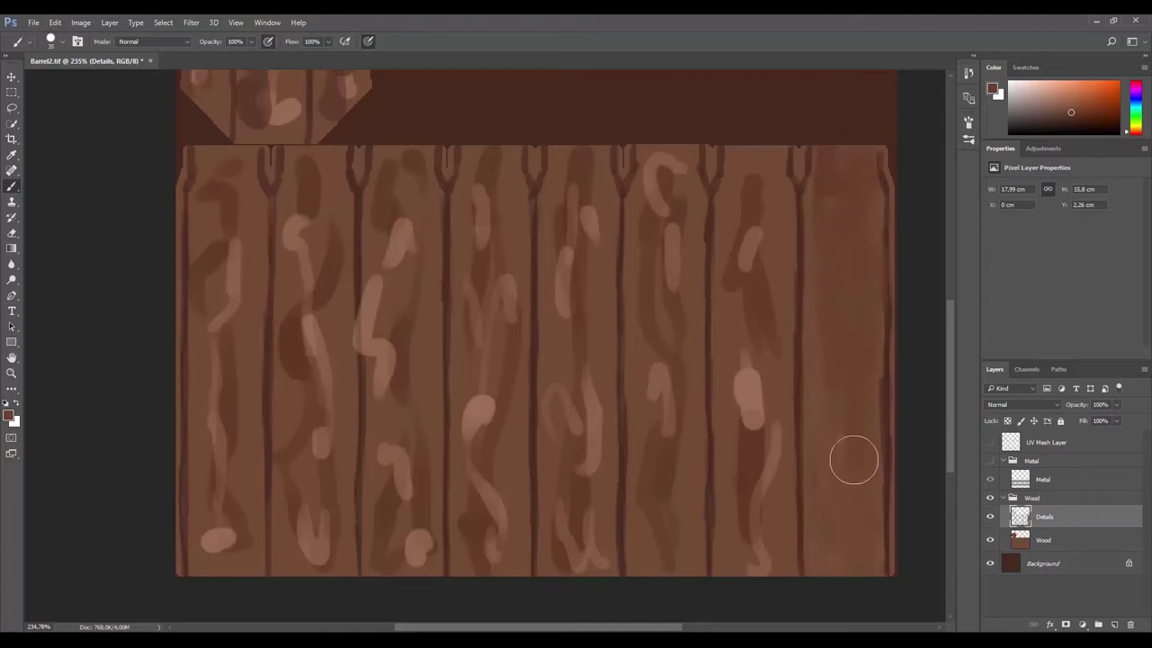
alt+click(743, 314)
mouse_move(749, 364)
mouse_down()
mouse_move(761, 488)
mouse_move(735, 474)
mouse_move(728, 306)
mouse_up()
alt+click(735, 474)
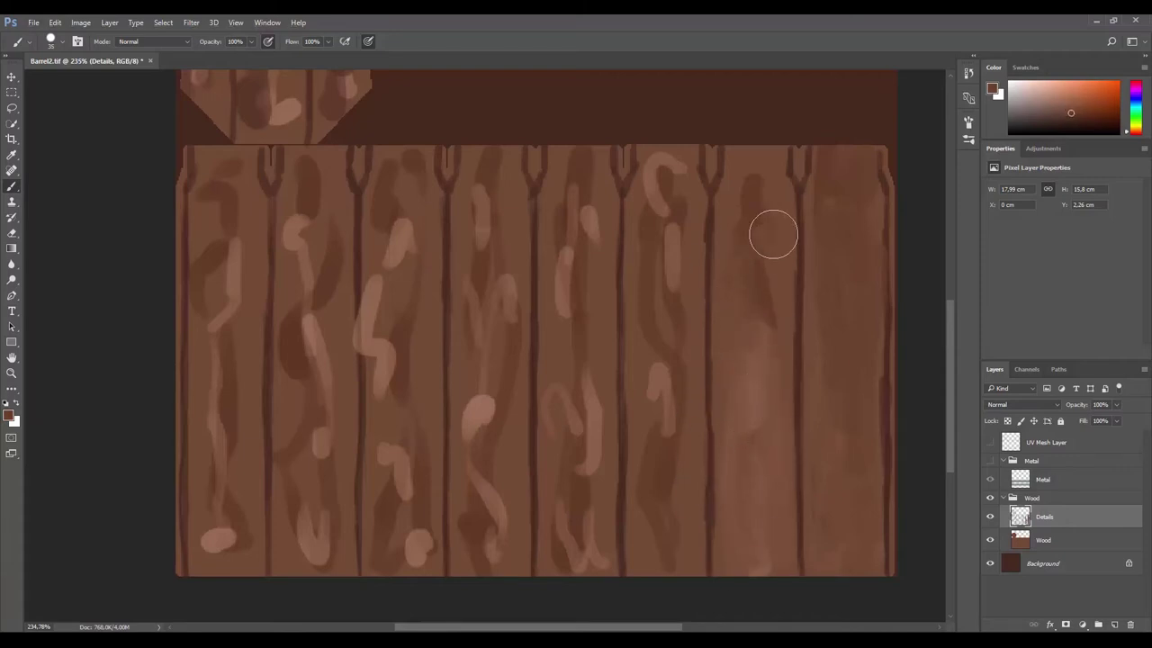
Step: Smooth the swirls on the planks and round lid with resized brush strokes
key(bracketleft)
key(bracketleft)
key(bracketleft)
mouse_move(748, 275)
mouse_down()
mouse_move(740, 357)
mouse_move(660, 442)
mouse_move(659, 185)
mouse_move(679, 300)
mouse_move(571, 481)
mouse_move(555, 344)
mouse_move(465, 518)
mouse_move(485, 209)
mouse_up()
key(bracketright)
key(bracketright)
key(bracketright)
key(bracketleft)
key(bracketleft)
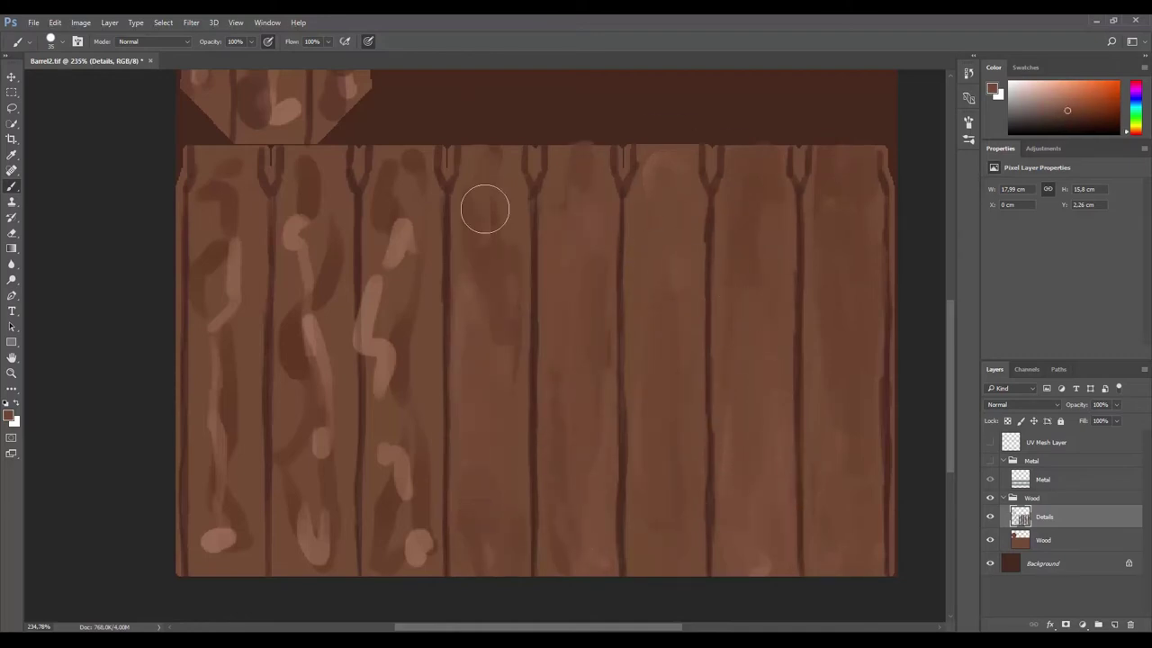
mouse_move(443, 407)
mouse_down()
mouse_move(411, 501)
mouse_move(424, 450)
mouse_move(381, 231)
mouse_up()
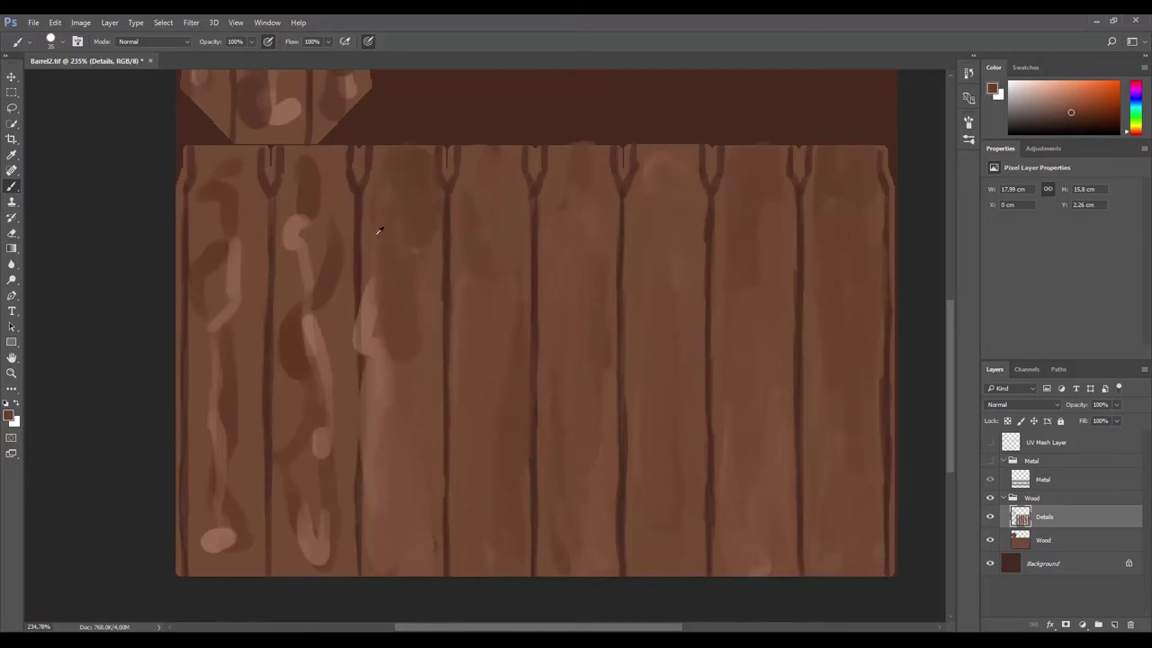
key(bracketright)
key(bracketright)
key(bracketright)
mouse_move(306, 345)
mouse_down()
mouse_move(329, 330)
mouse_move(219, 465)
mouse_move(239, 283)
mouse_move(220, 180)
mouse_up()
key(bracketleft)
key(bracketleft)
key(bracketleft)
drag(355, 322, 471, 525)
drag(405, 236, 460, 234)
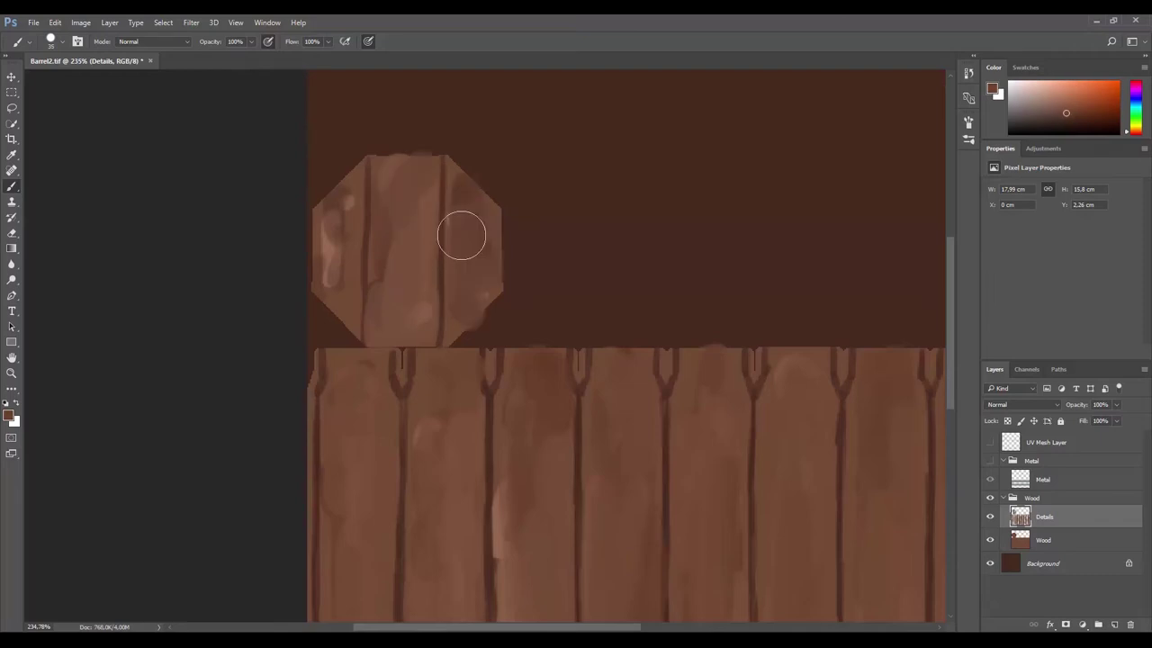
drag(558, 400, 489, 400)
drag(533, 484, 648, 420)
Step: Dab faint pale desaturated green onto the planks
click(8, 415)
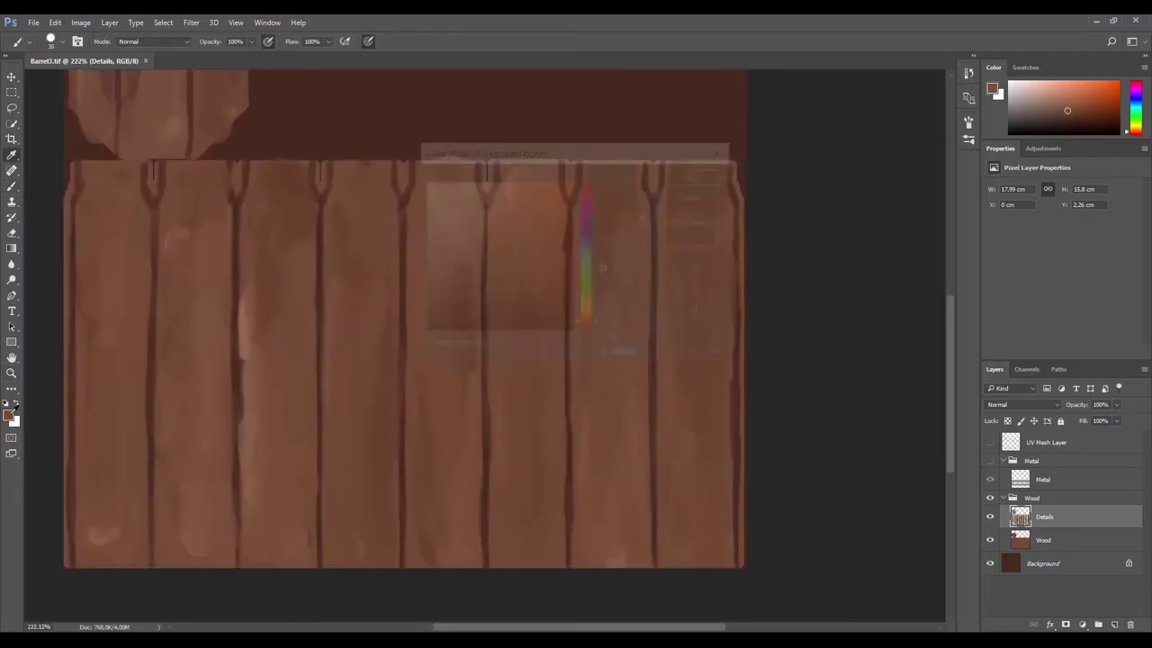
click(586, 284)
click(455, 262)
click(694, 174)
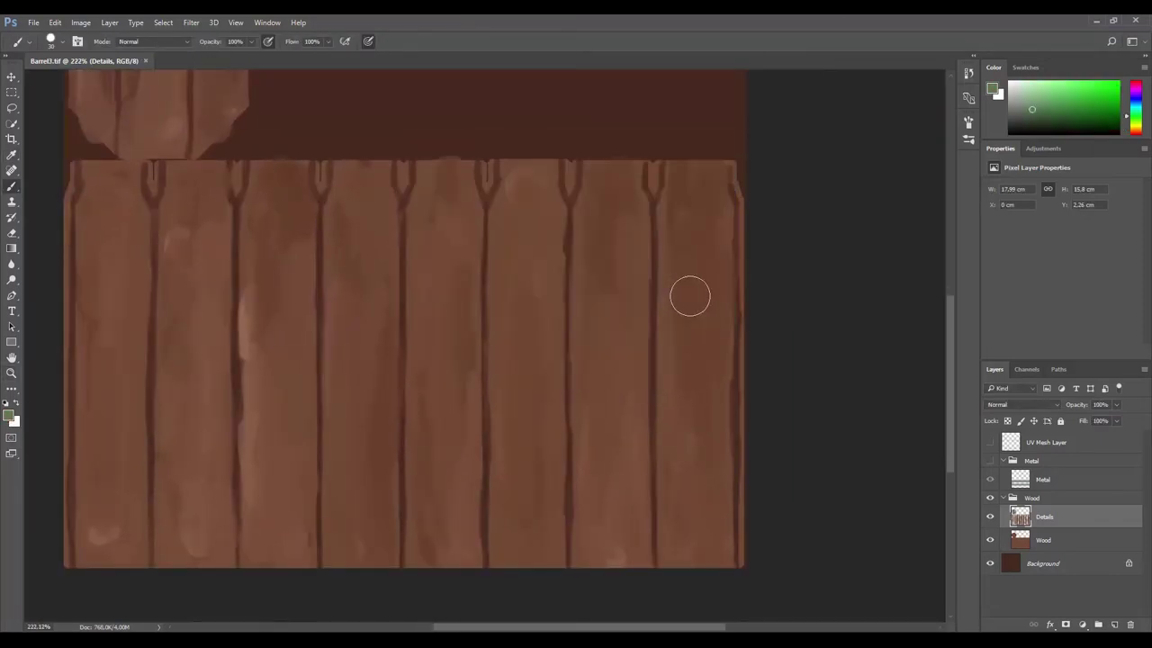
click(708, 360)
click(600, 279)
click(531, 210)
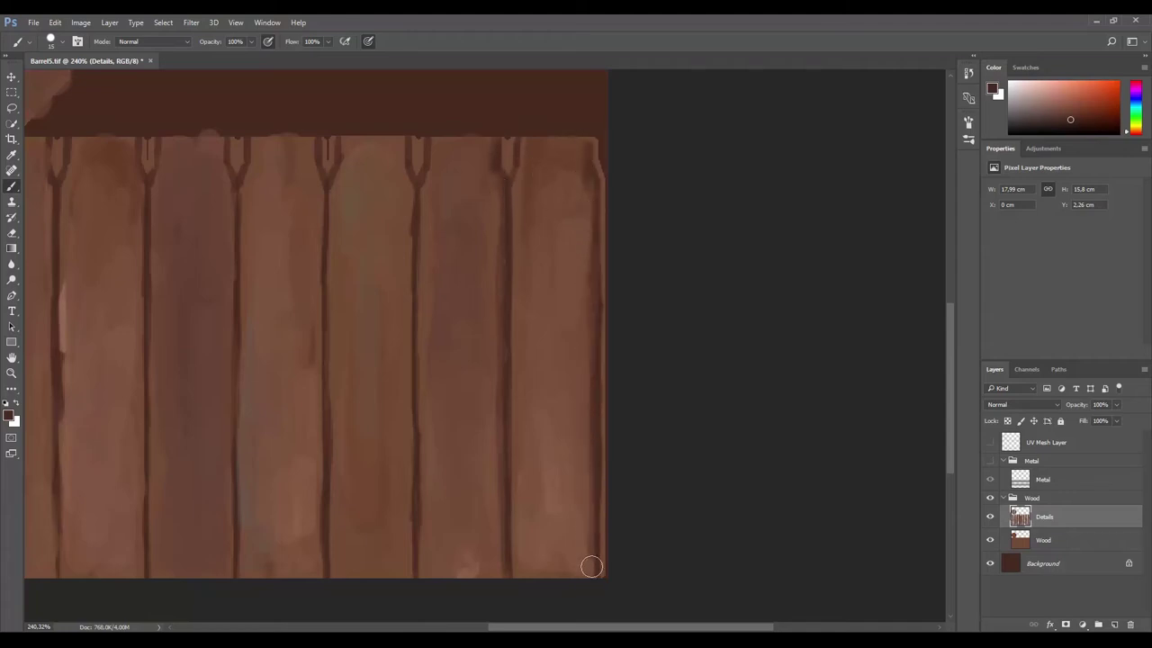
Step: Sample light and dark browns from the canvas, switching brush opacity between 25% and 100%
scroll(630, 468, left, 4)
scroll(634, 306, left, 2)
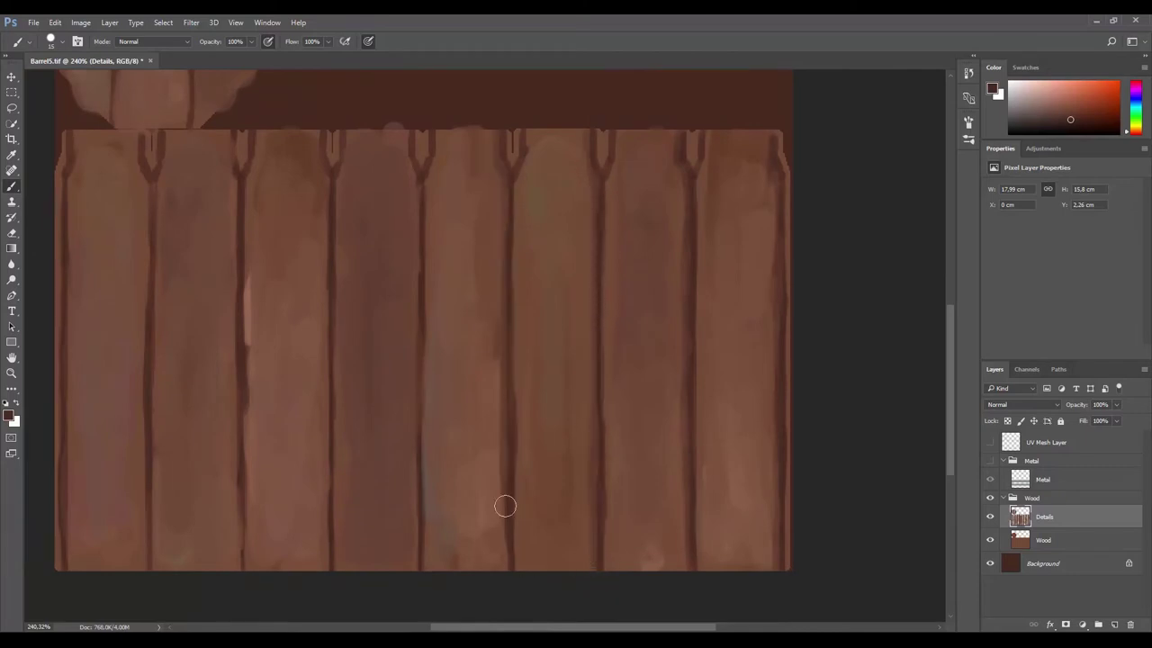
scroll(504, 504, left, 4)
scroll(537, 345, left, 3)
scroll(536, 345, left, 2)
scroll(475, 283, up, 6)
alt+click(550, 299)
scroll(553, 190, down, 3)
scroll(438, 462, right, 2)
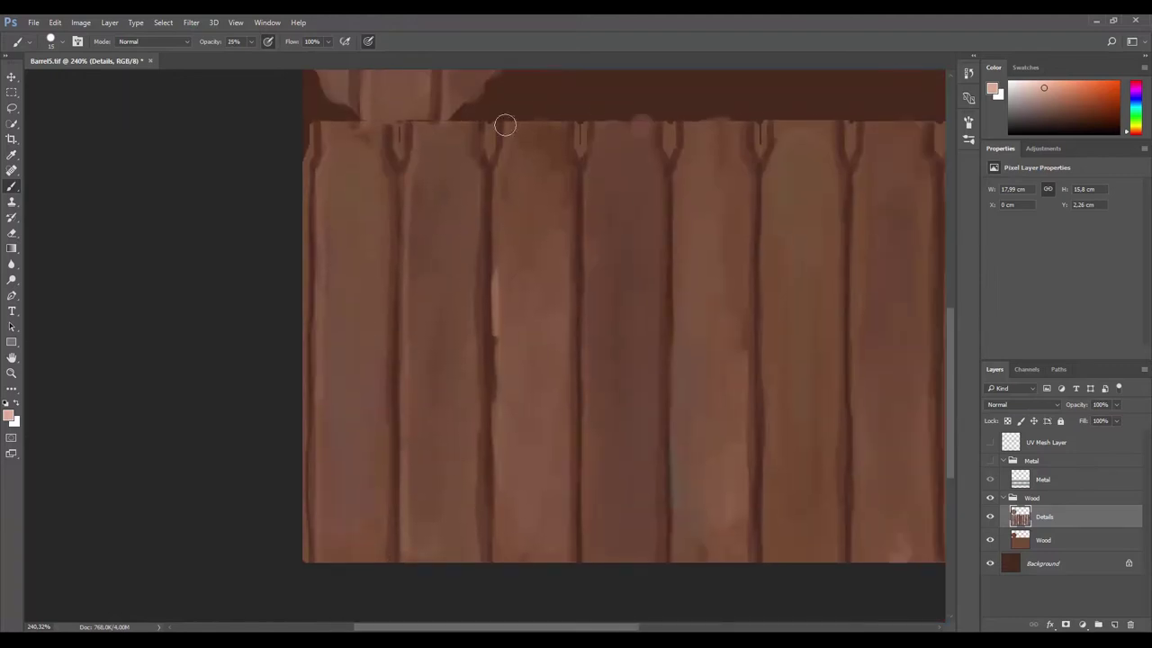
scroll(507, 123, right, 3)
key(2)
key(5)
scroll(600, 411, right, 3)
scroll(692, 221, left, 4)
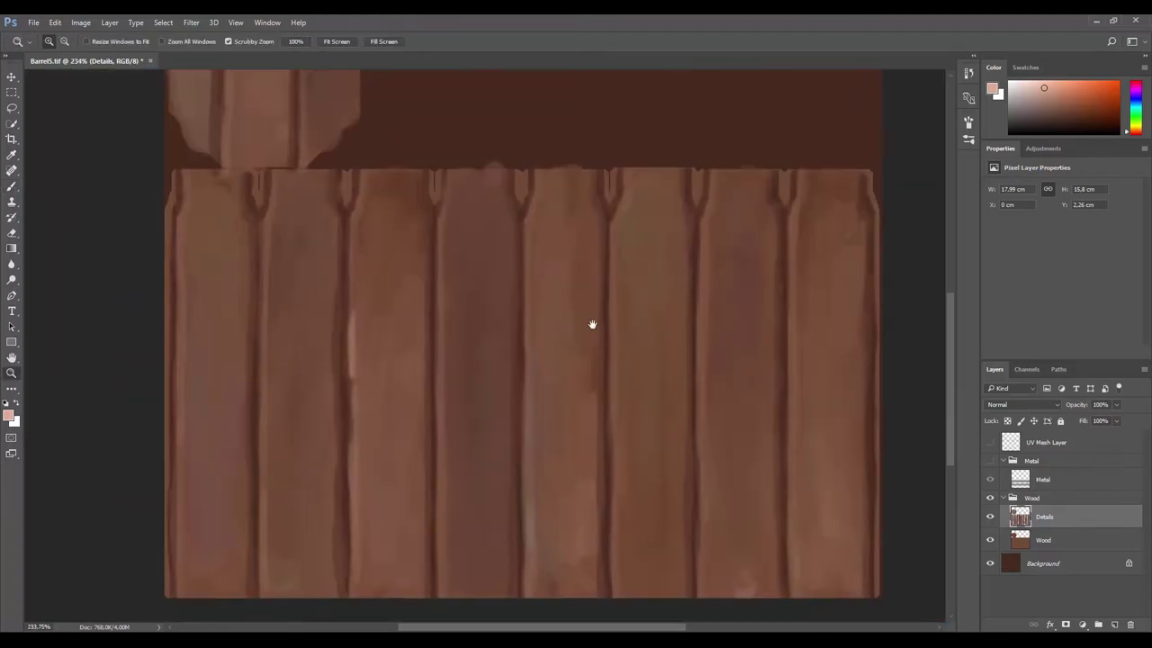
key(0)
alt+click(665, 236)
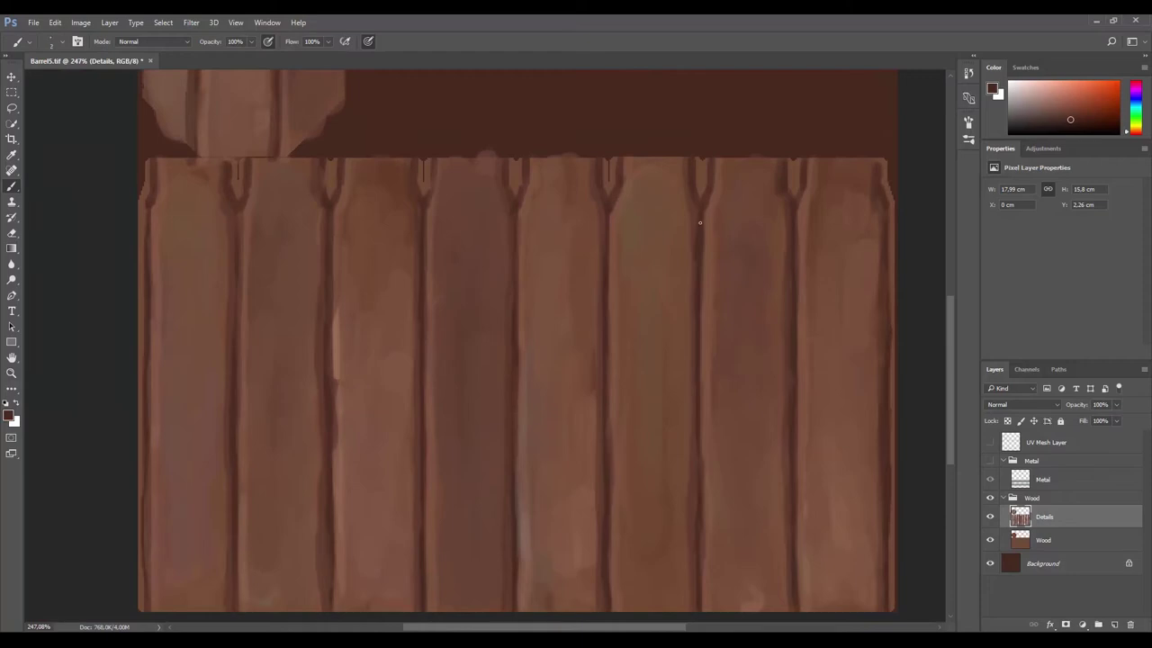
Step: Extend a dark crack to the plank bottom, then rework that right-plank crack line
scroll(698, 346, down, 2)
scroll(621, 260, right, 2)
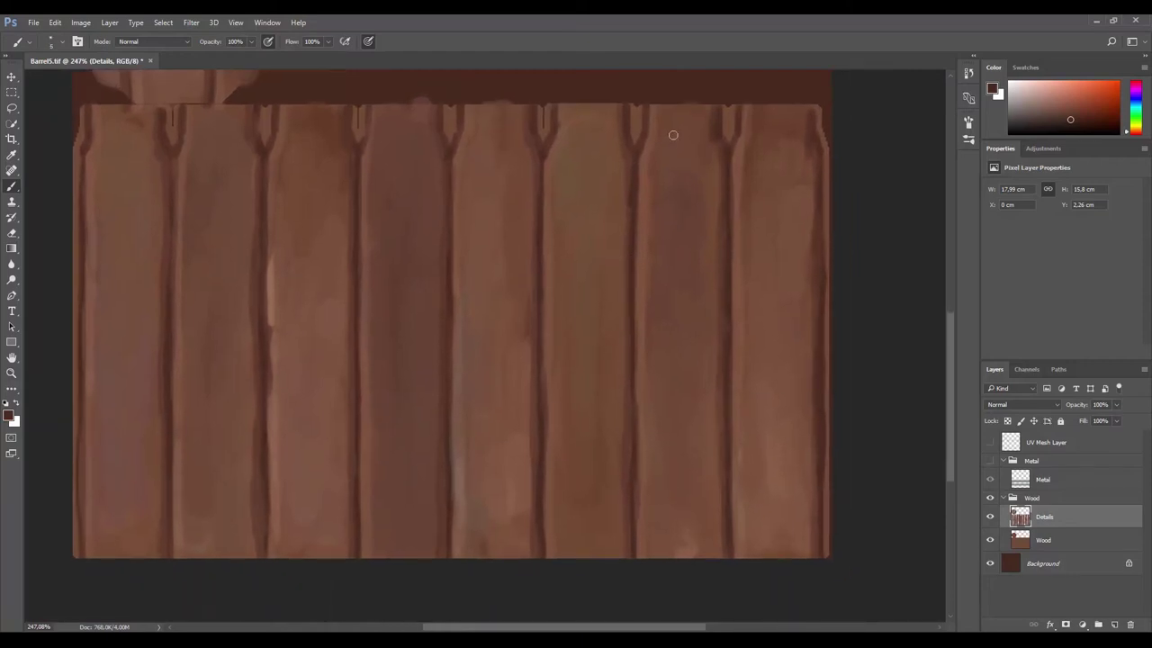
drag(656, 395, 660, 577)
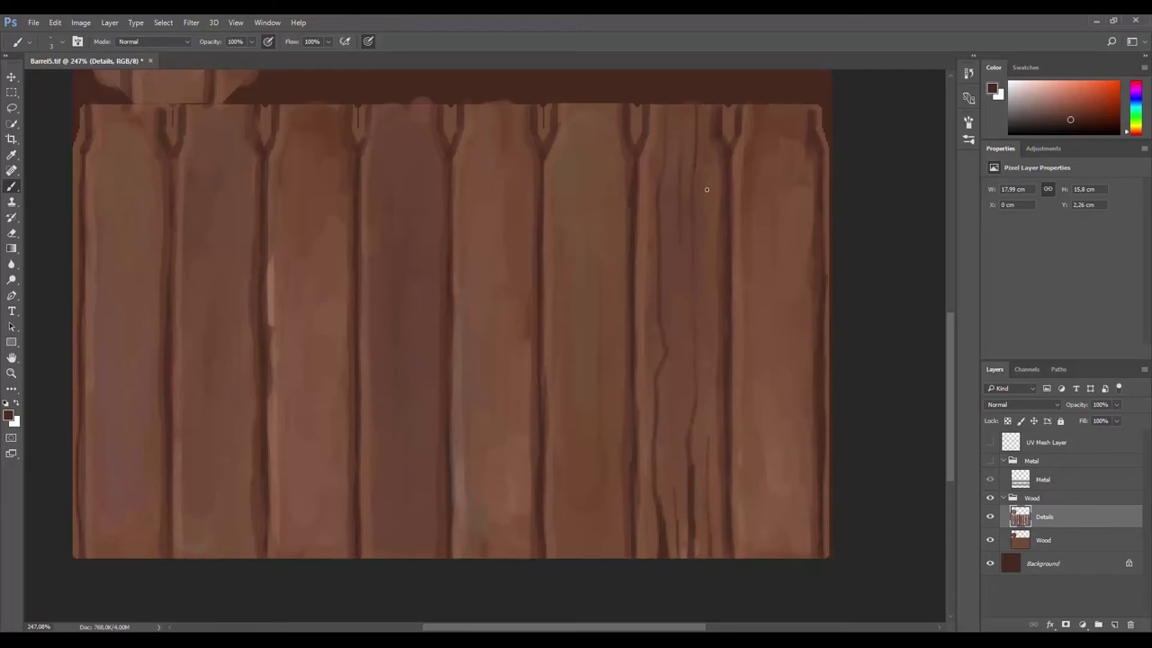
scroll(676, 347, down, 5)
scroll(722, 334, up, 5)
drag(722, 333, 658, 314)
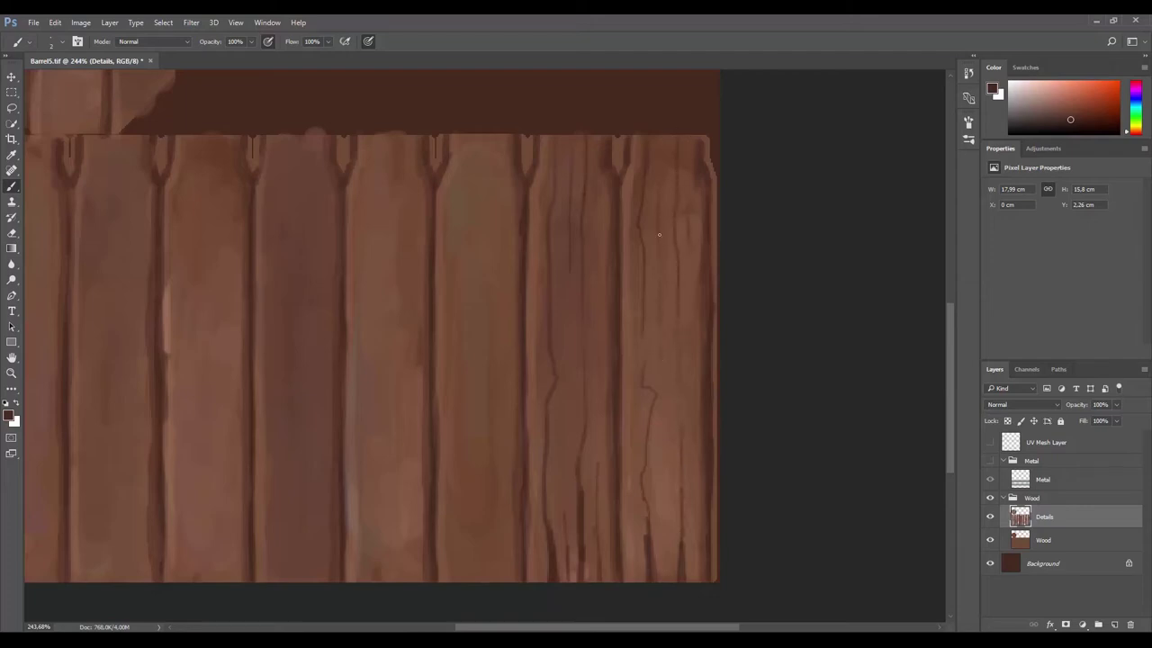
drag(678, 432, 666, 442)
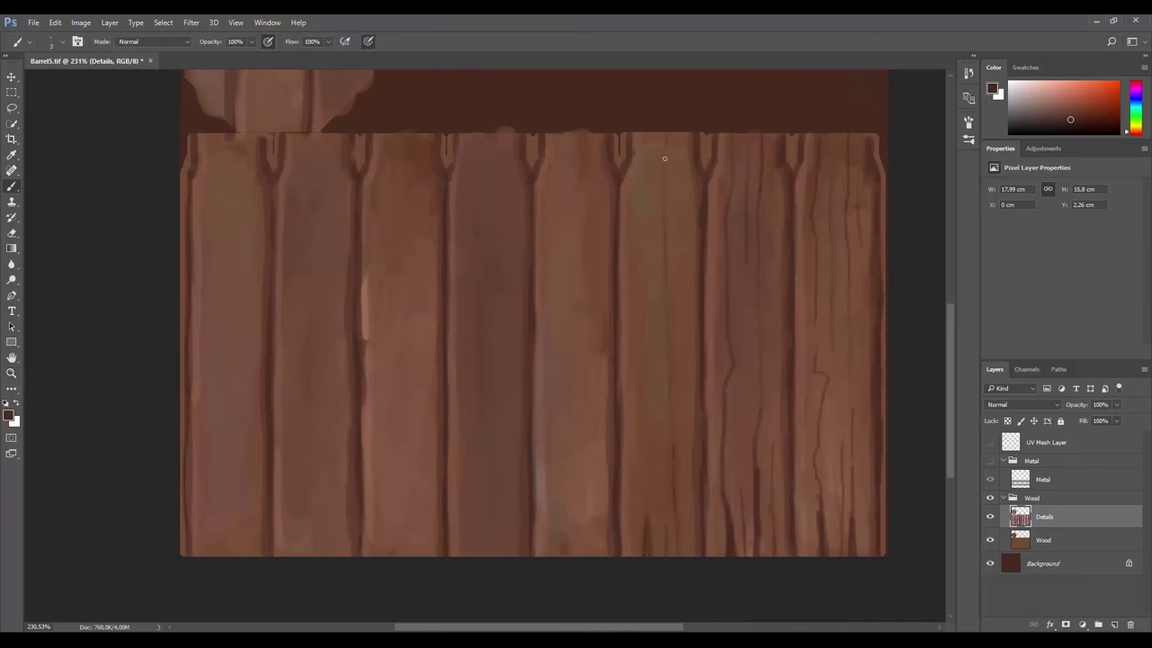
drag(664, 450, 666, 136)
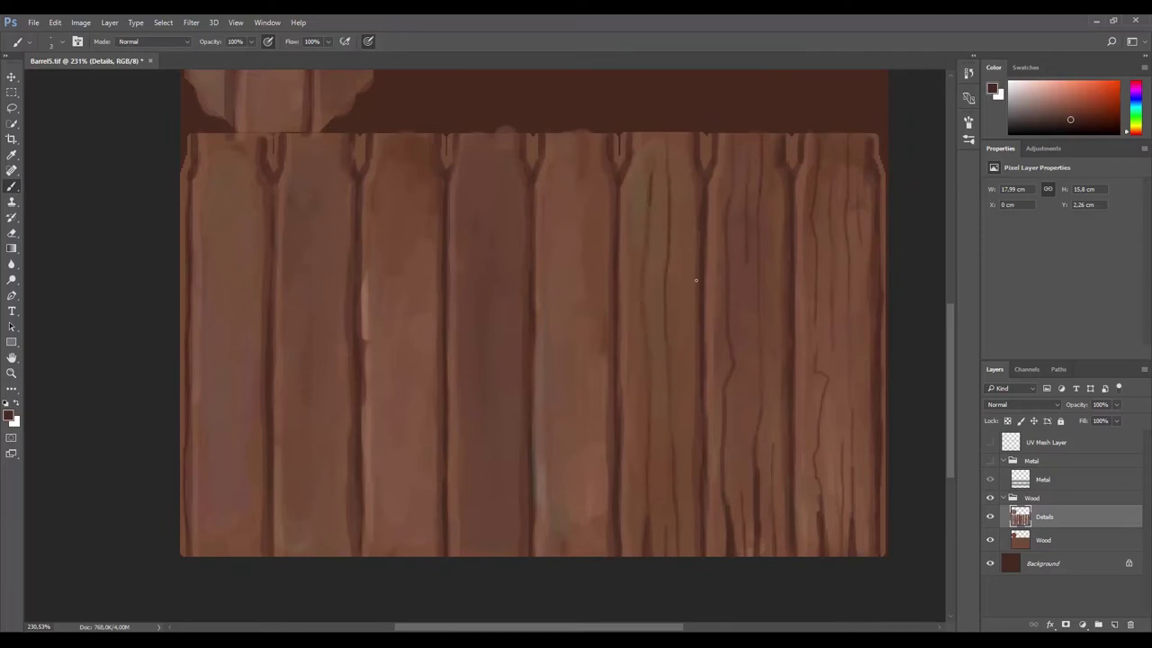
drag(696, 280, 756, 309)
Step: Draw several thin branching dark cracks up the middle and left planks
drag(664, 558, 649, 384)
scroll(636, 220, down, 1)
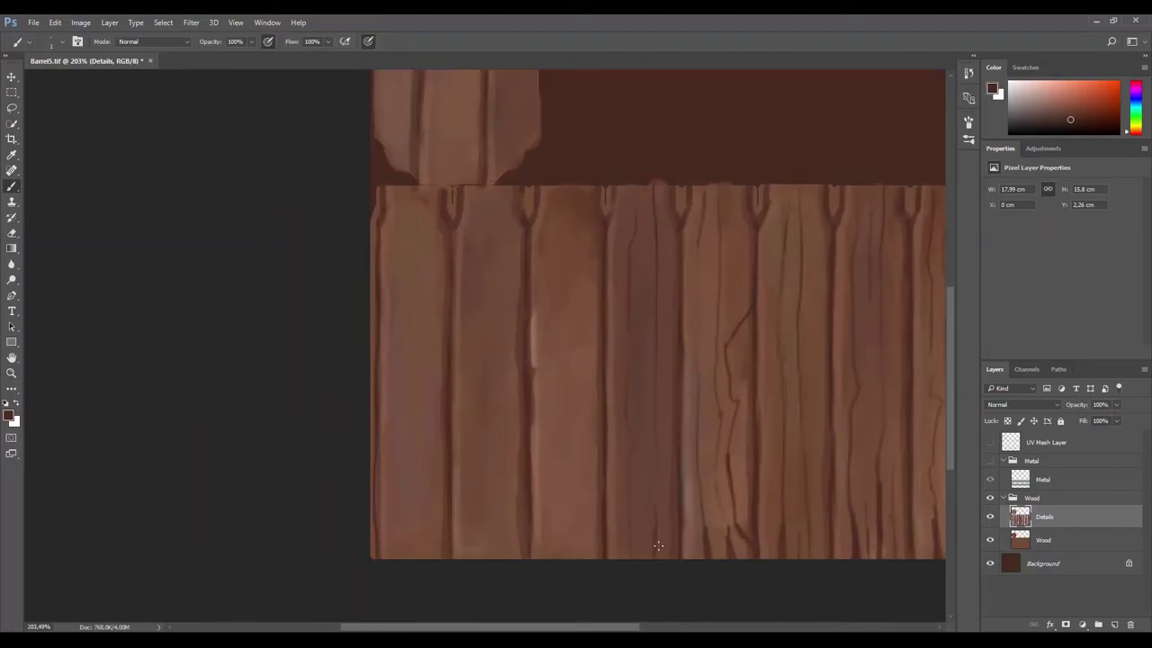
drag(581, 549, 594, 306)
drag(556, 504, 558, 227)
drag(558, 270, 602, 284)
drag(547, 378, 597, 390)
drag(491, 486, 490, 290)
drag(513, 543, 515, 381)
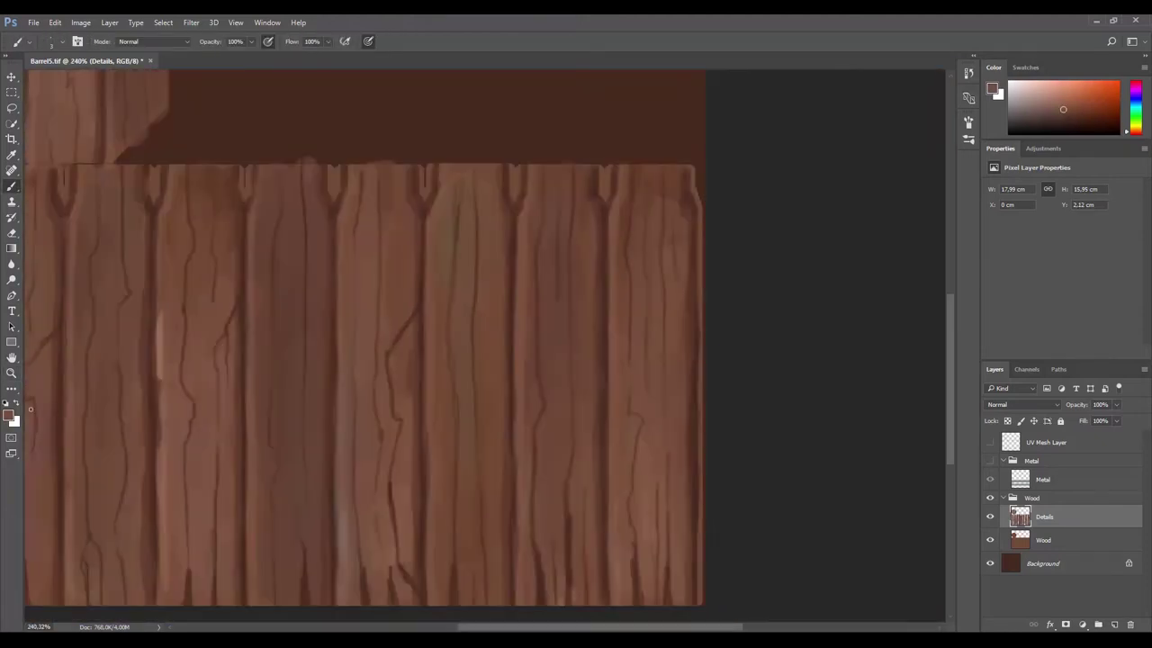
Step: Paint lighter pink highlights down plank edges and along a crack
click(9, 415)
click(485, 193)
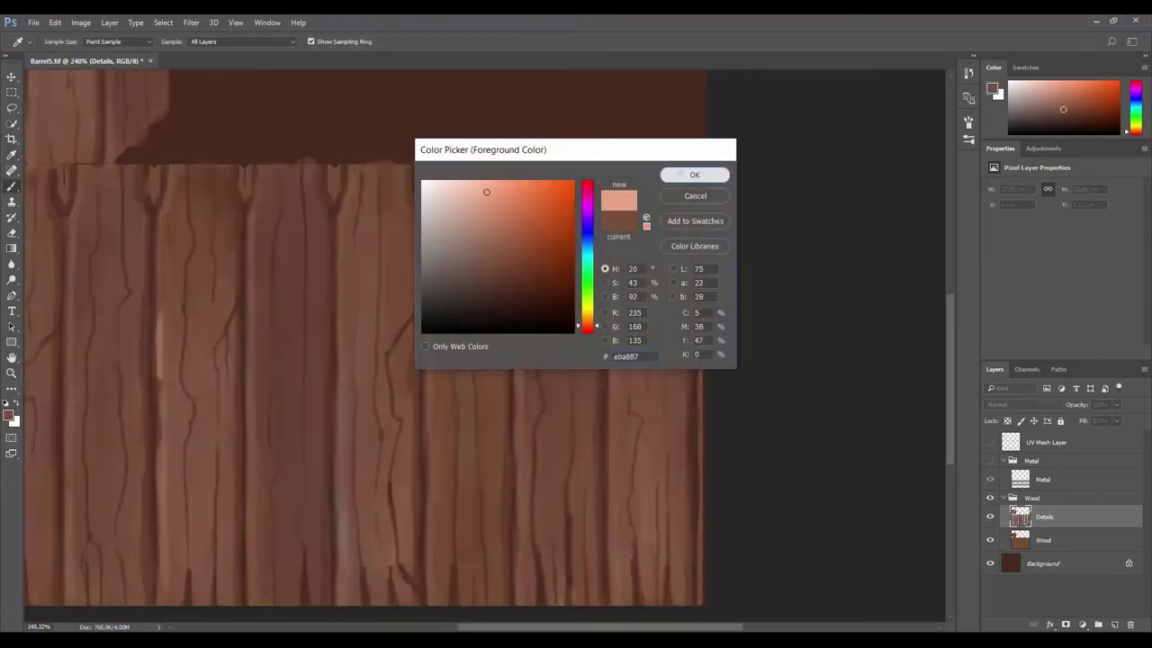
click(689, 174)
drag(627, 283, 666, 283)
key(b)
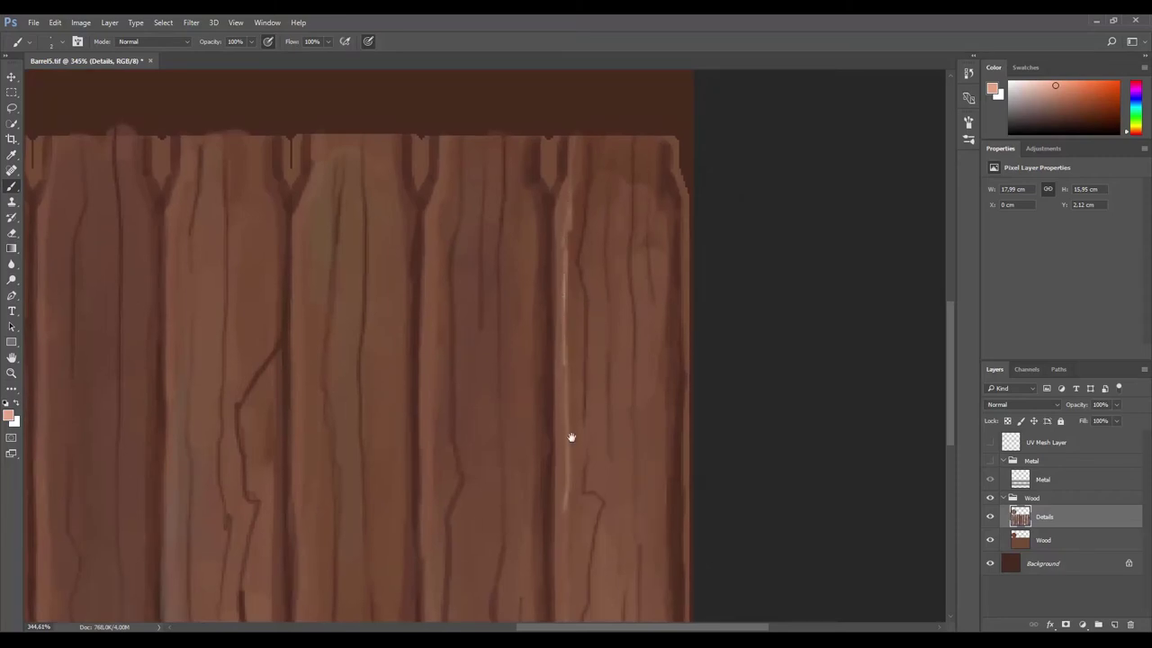
drag(570, 437, 571, 275)
drag(564, 353, 556, 533)
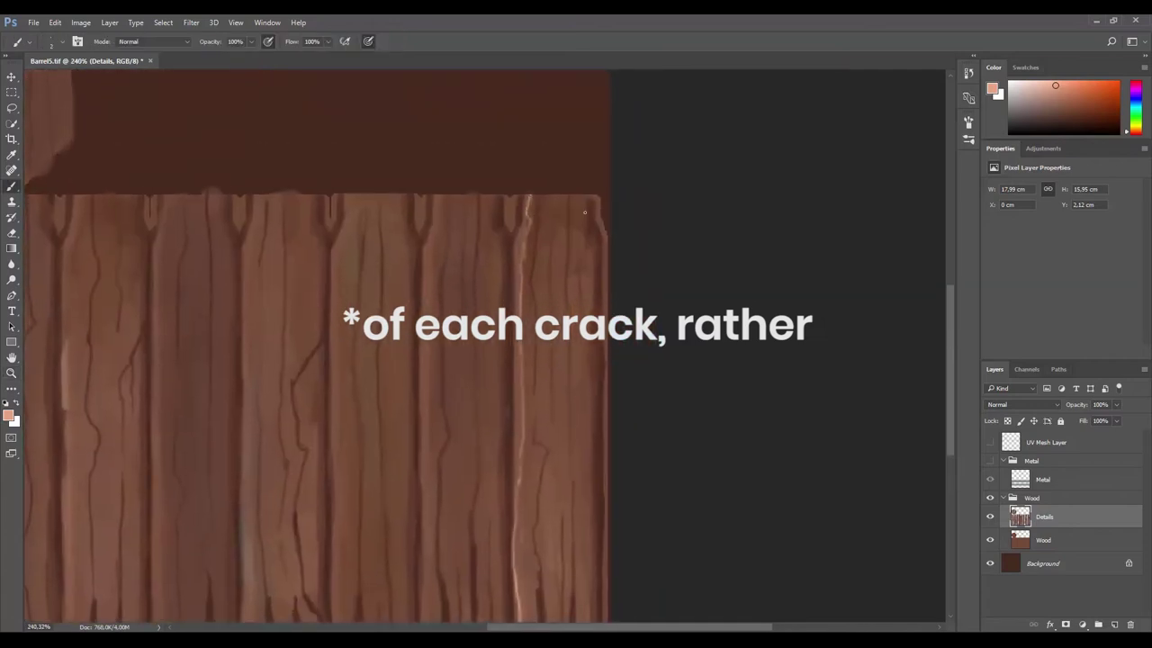
drag(585, 213, 590, 249)
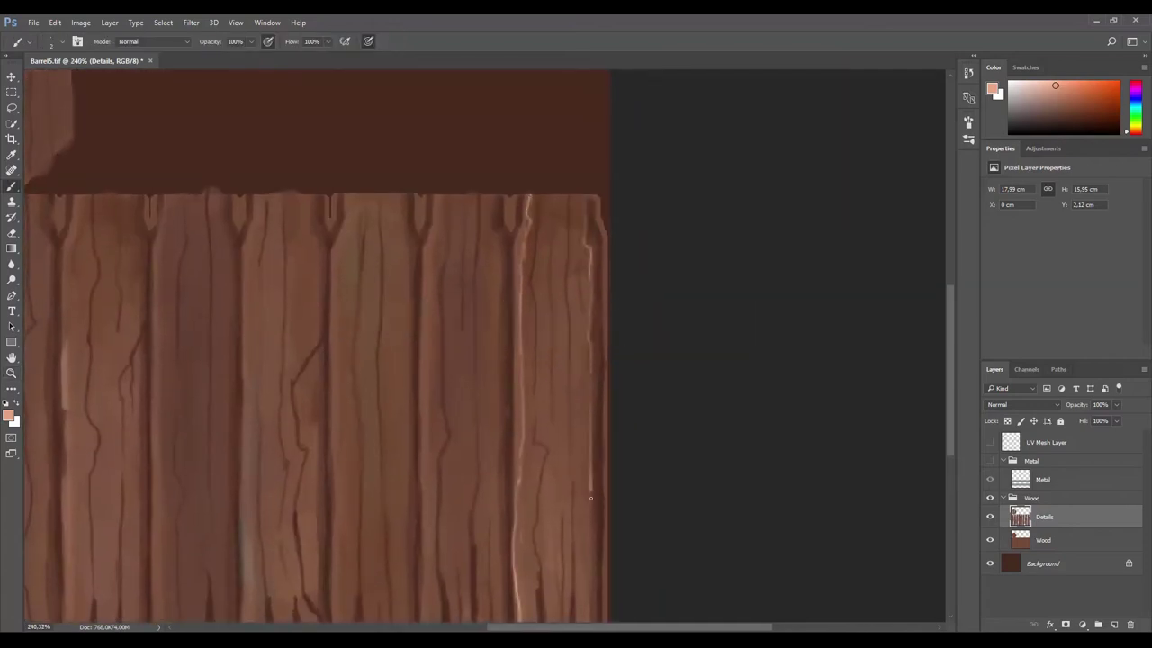
Step: Pan across the planks and zoom out to check the whole texture
drag(591, 597, 630, 368)
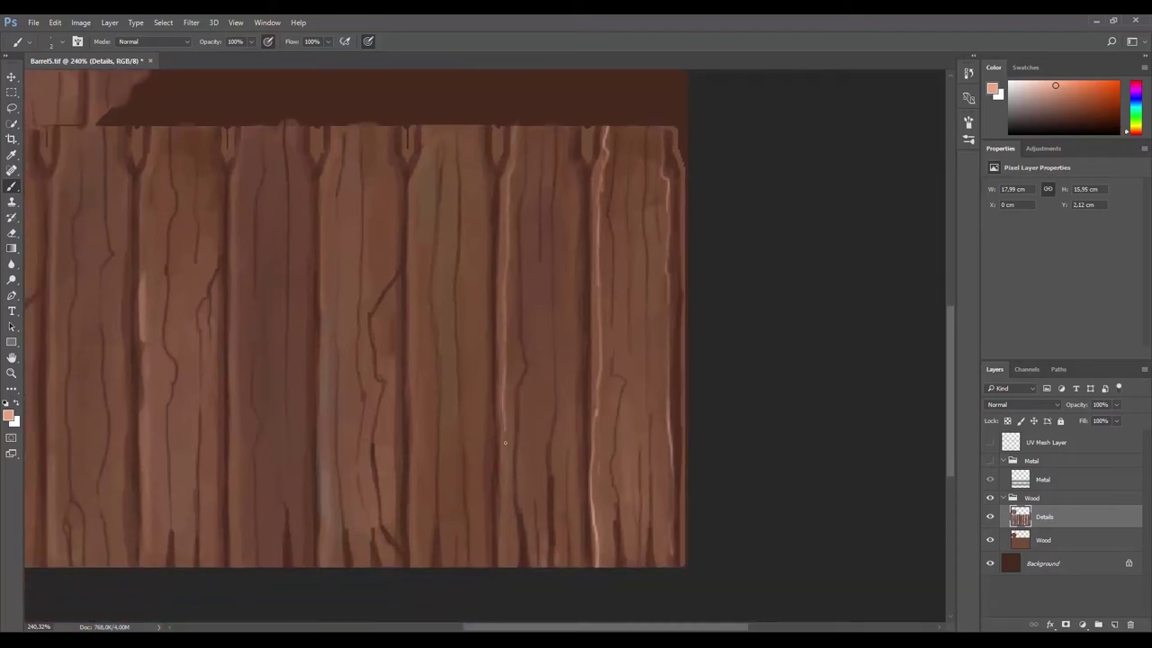
scroll(608, 425, up, 3)
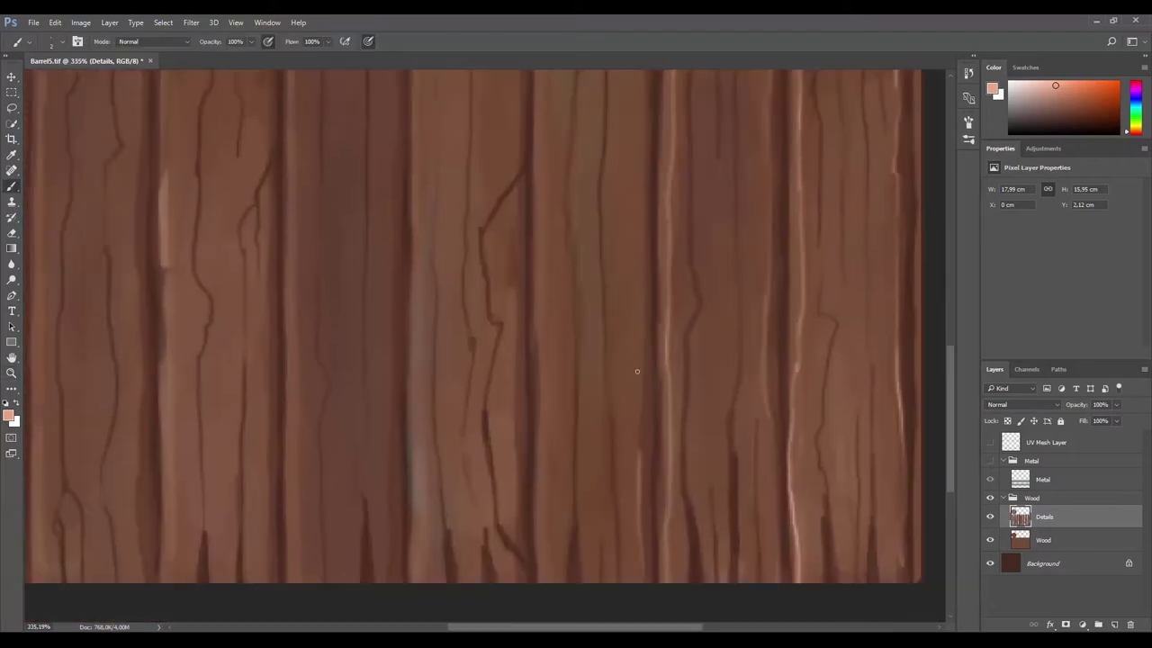
scroll(577, 373, down, 10)
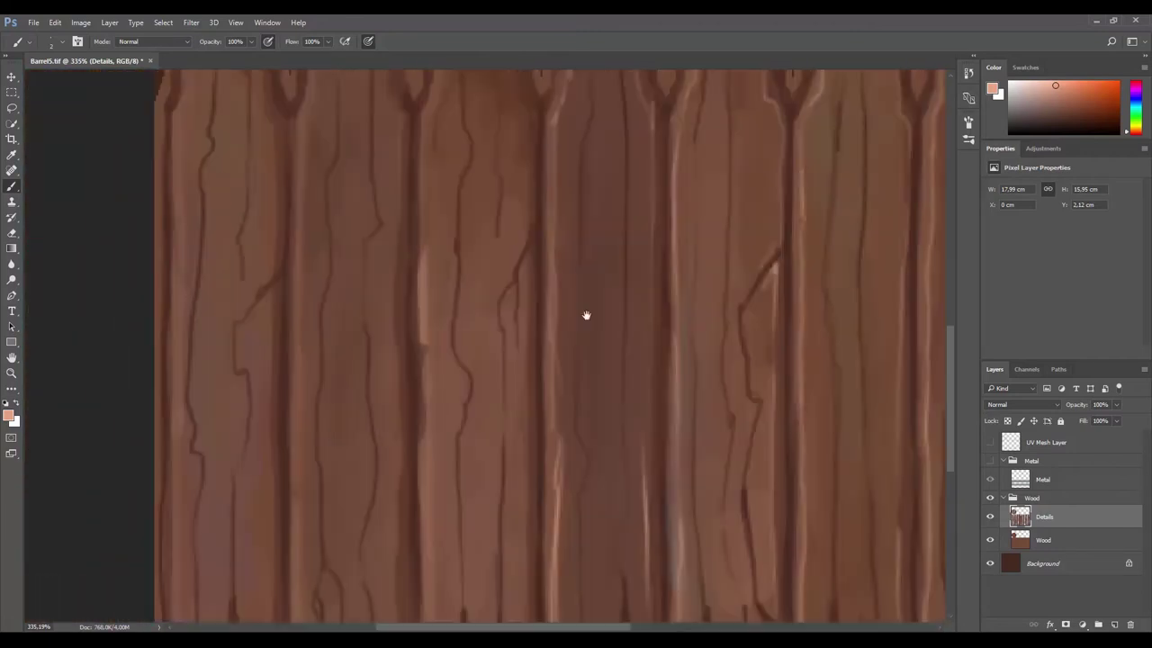
scroll(586, 314, left, 10)
key(z)
mouse_move(594, 227)
mouse_down()
mouse_move(550, 429)
mouse_move(568, 381)
mouse_up()
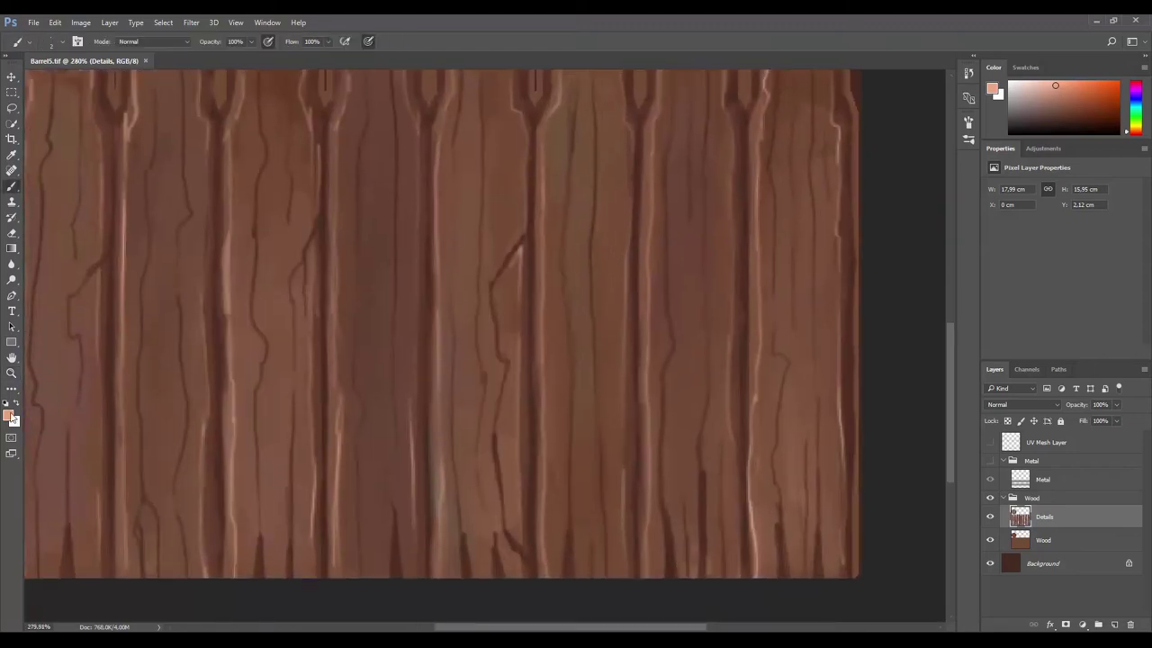
Step: Scroll around the highlighted wood texture and zoom out again to review it
key(b)
scroll(621, 351, up, 5)
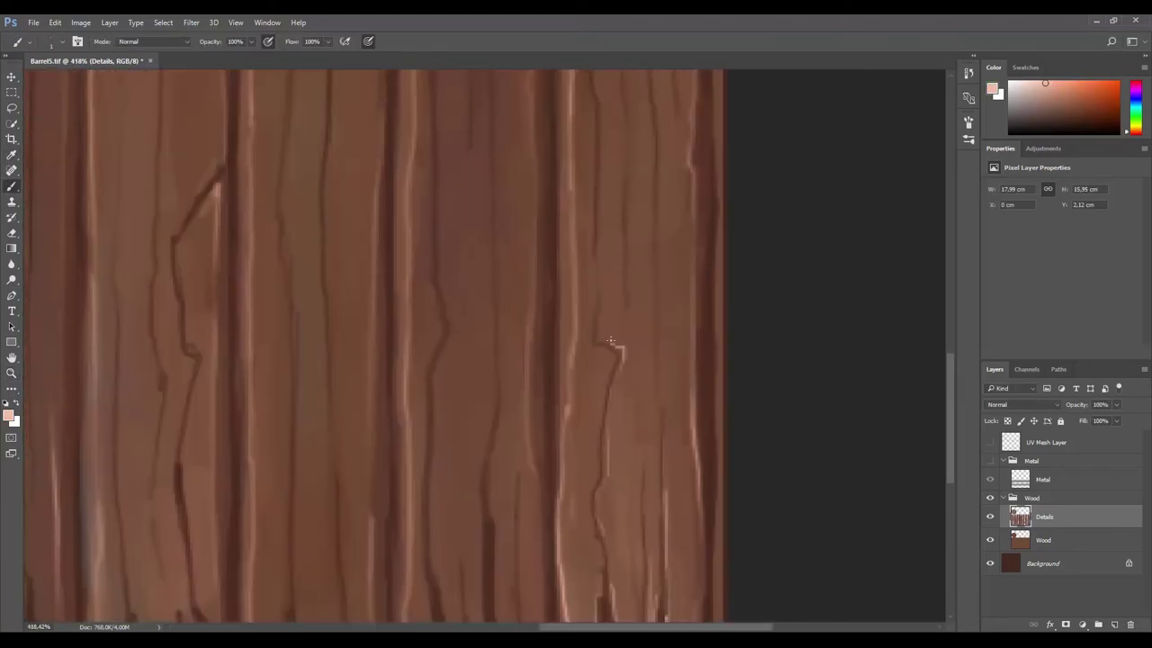
scroll(588, 227, up, 5)
scroll(589, 228, down, 3)
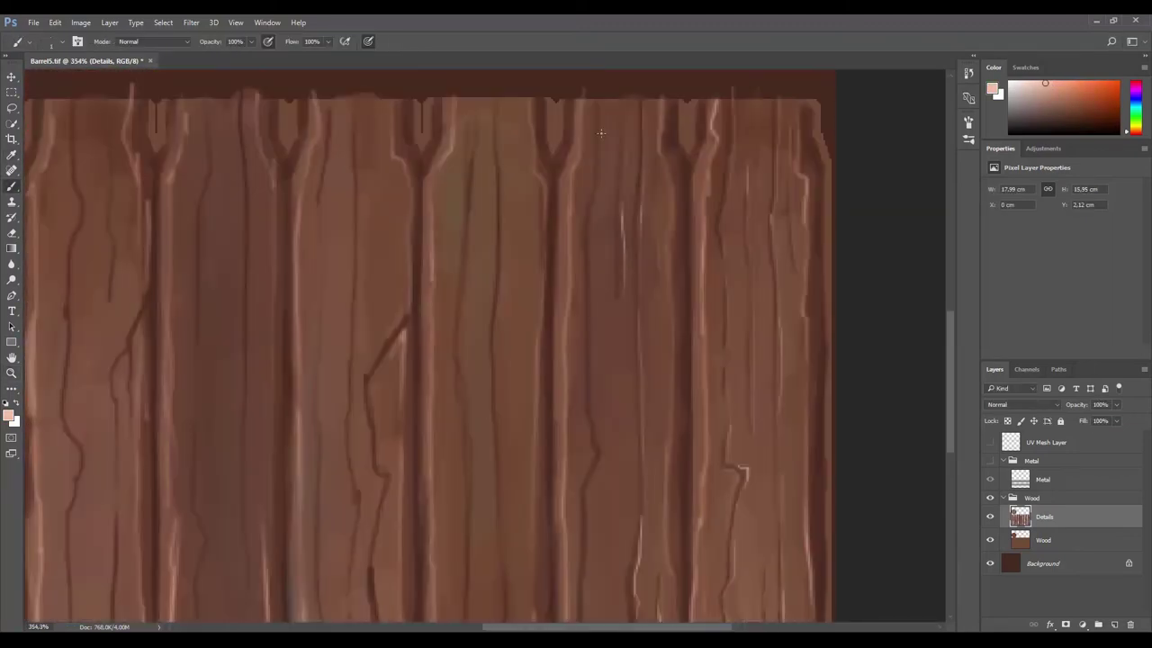
scroll(576, 508, up, 2)
scroll(651, 231, left, 2)
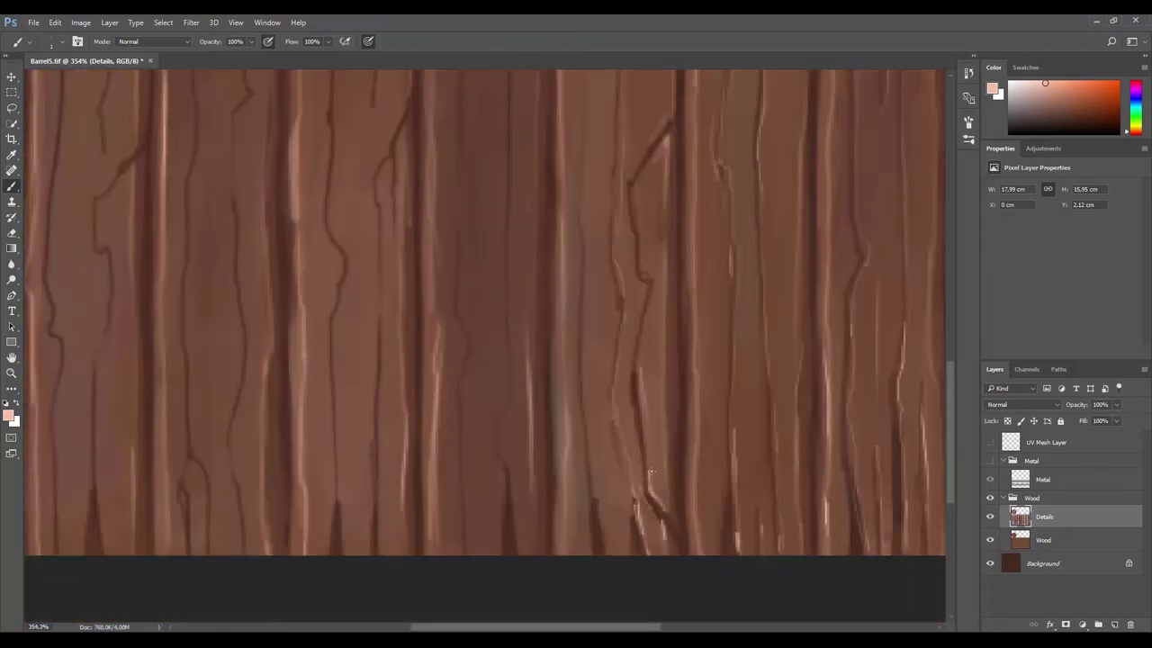
scroll(642, 267, up, 2)
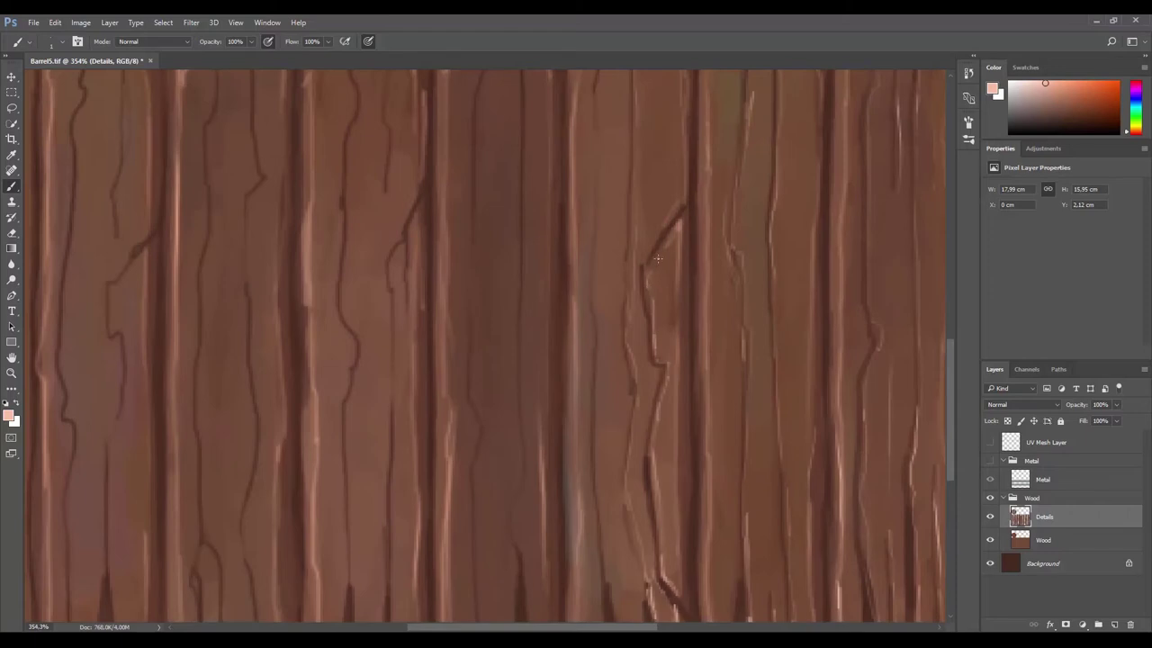
scroll(627, 341, down, 2)
scroll(646, 481, left, 1)
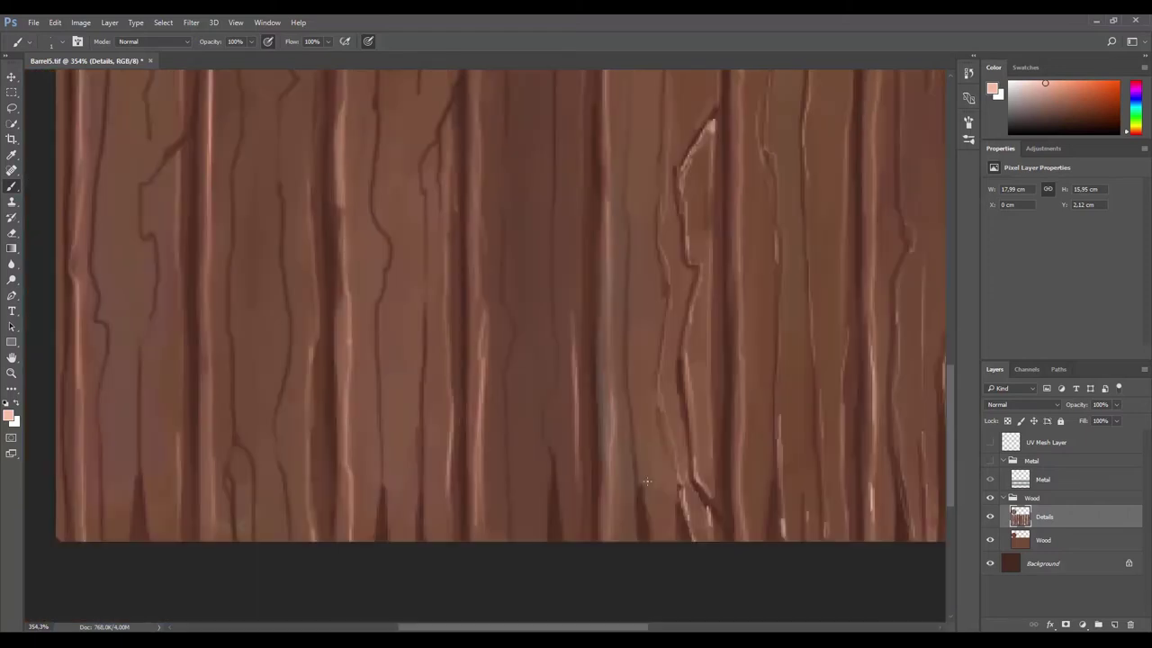
scroll(639, 345, up, 2)
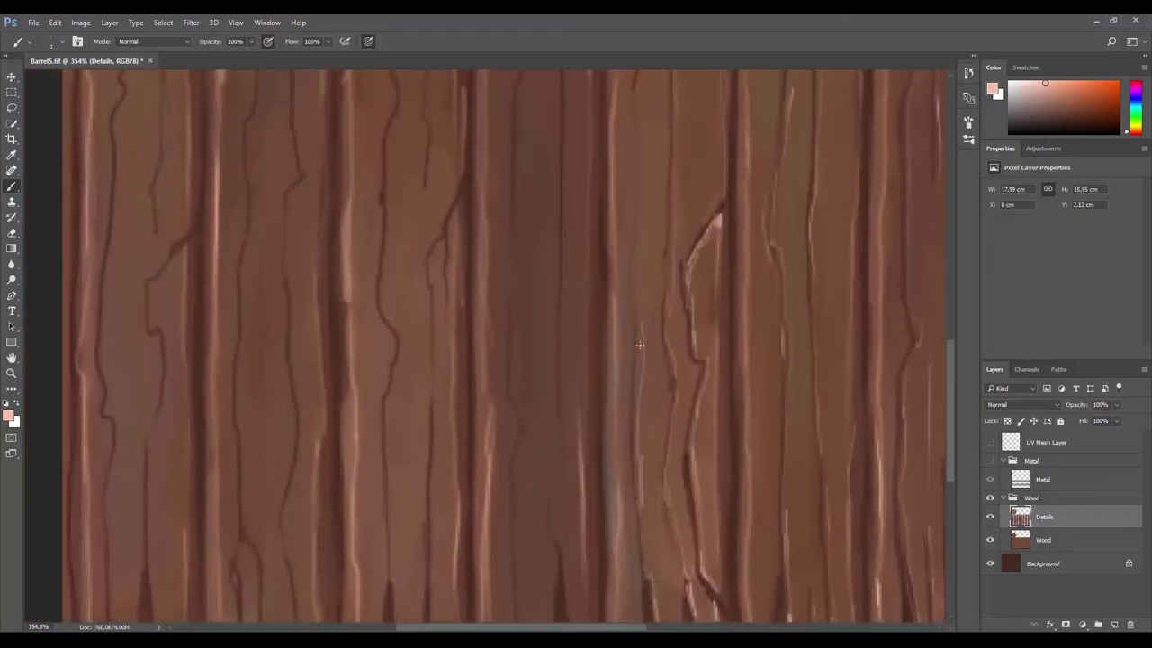
scroll(634, 270, down, 5)
scroll(634, 378, up, 3)
scroll(612, 387, up, 2)
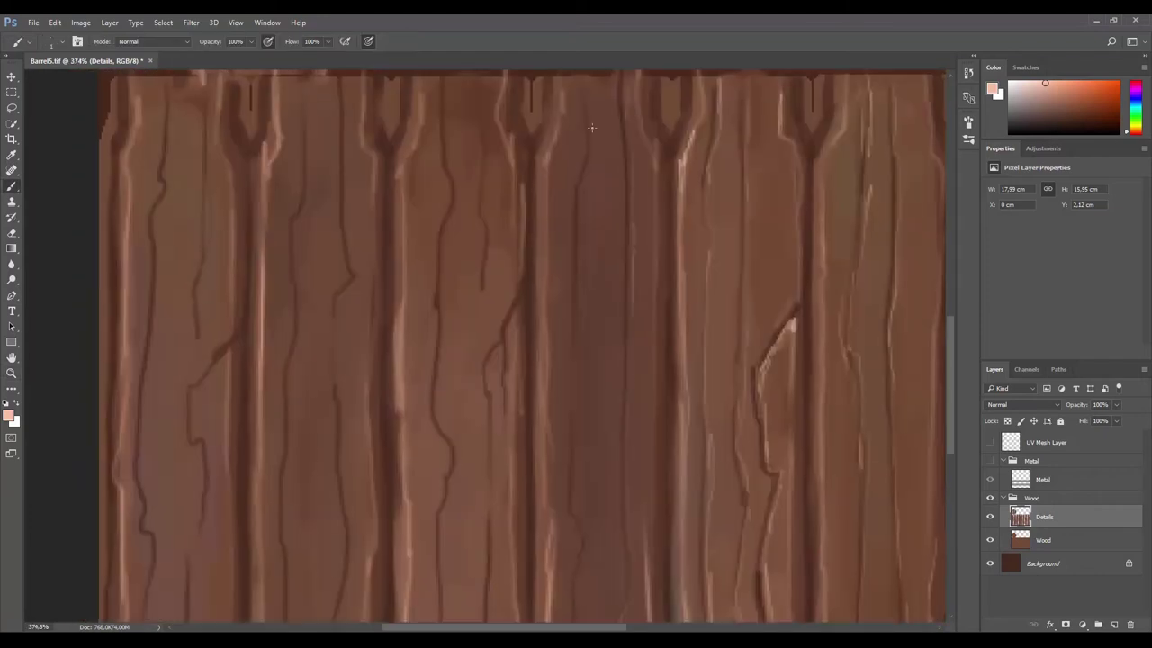
scroll(577, 386, up, 1)
scroll(621, 450, down, 2)
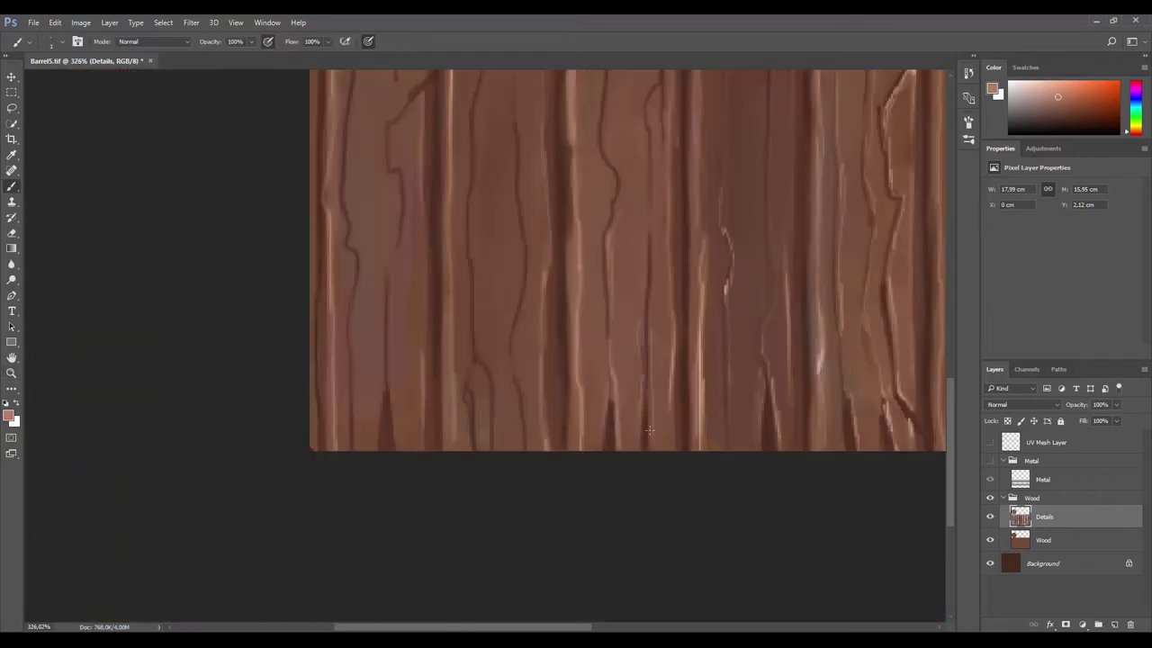
scroll(649, 430, up, 3)
scroll(657, 360, up, 3)
scroll(676, 265, left, 3)
scroll(676, 265, down, 5)
scroll(664, 440, down, 2)
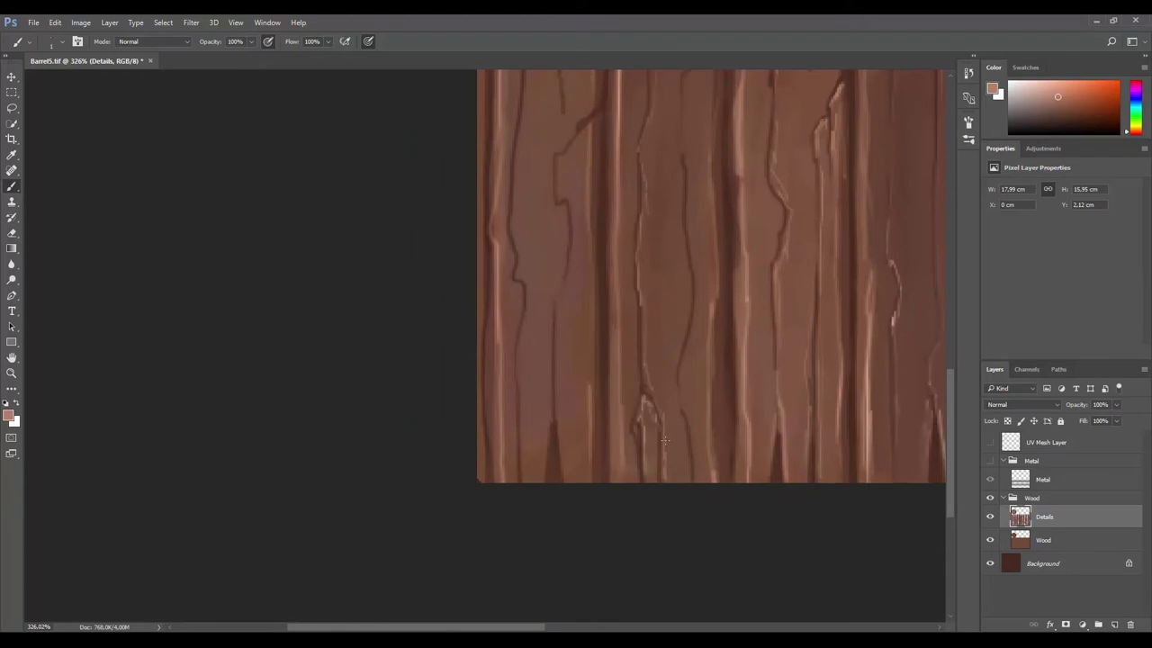
scroll(657, 405, up, 5)
scroll(639, 342, down, 5)
scroll(621, 288, down, 3)
scroll(601, 232, up, 2)
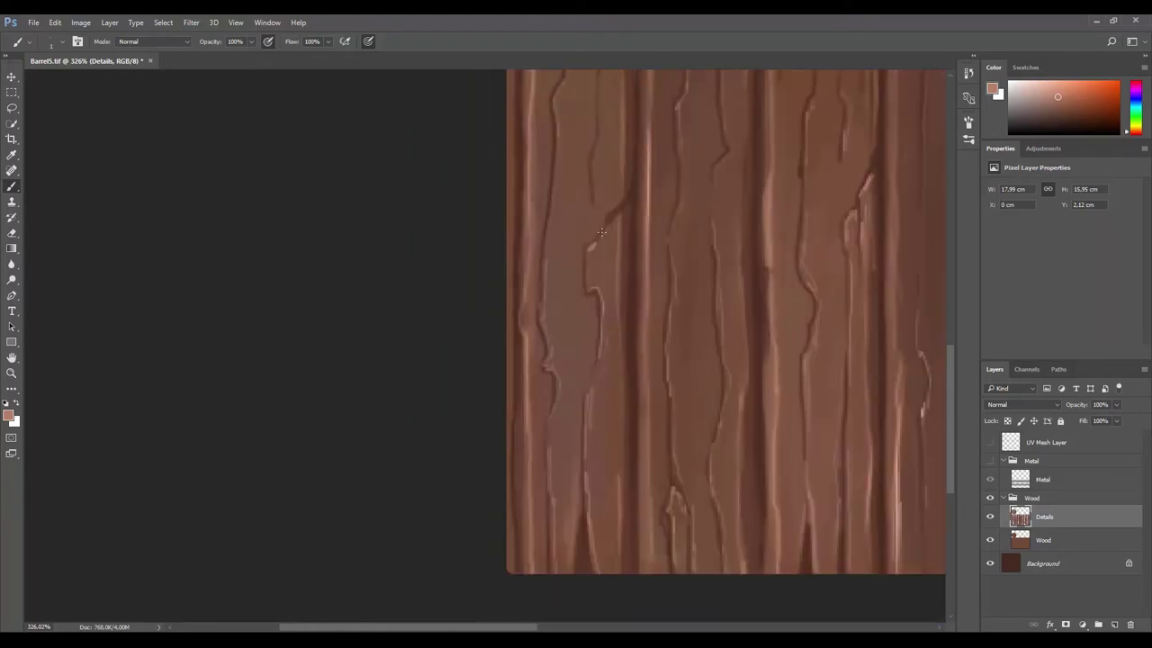
key(z)
scroll(560, 314, down, 5)
scroll(561, 314, up, 3)
scroll(540, 431, down, 3)
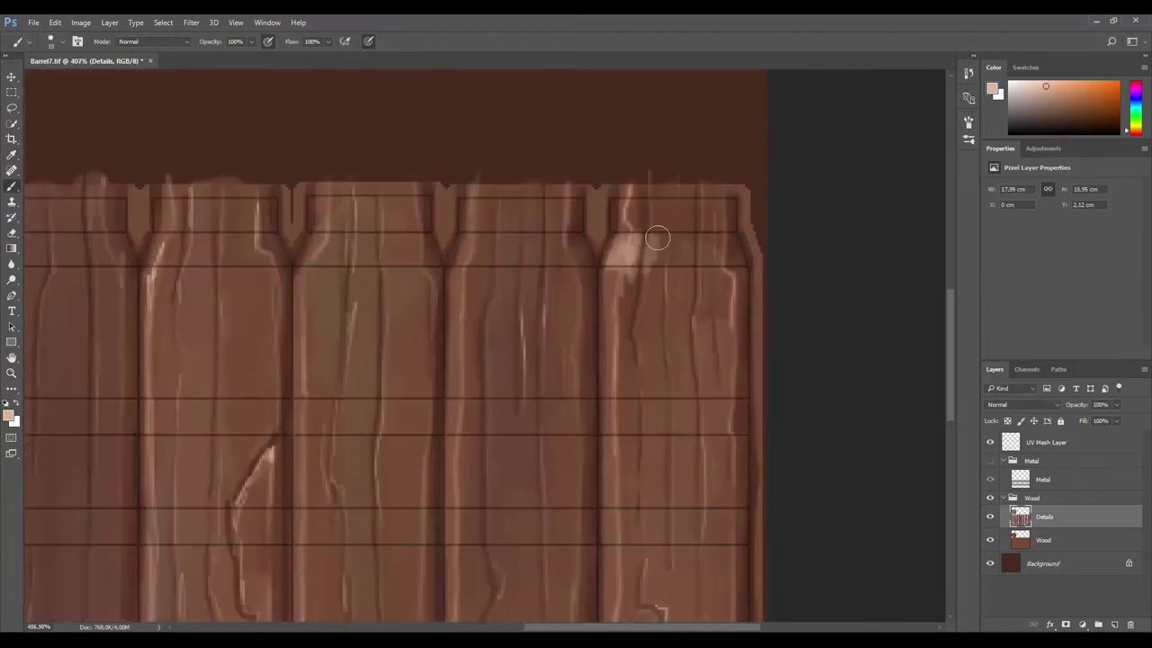
Step: Paint pale pink highlights on the right and centre plank tops on the Details layer
drag(656, 237, 663, 291)
scroll(663, 291, up, 1)
drag(756, 261, 783, 297)
scroll(638, 314, up, 1)
drag(638, 314, 715, 268)
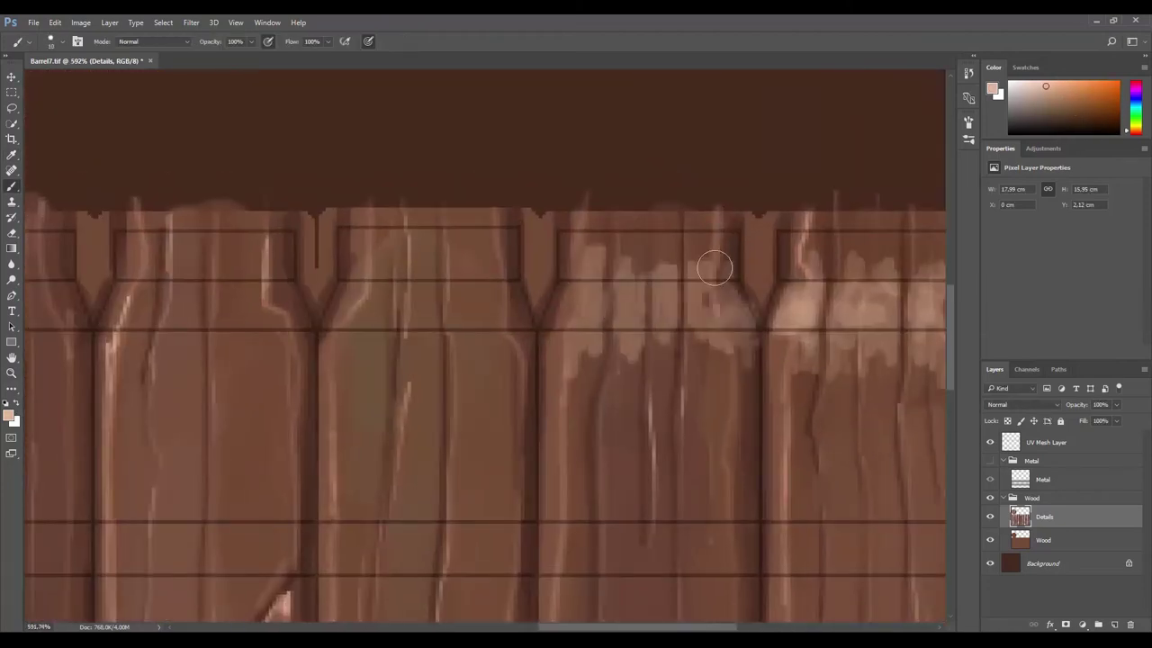
scroll(653, 337, up, 1)
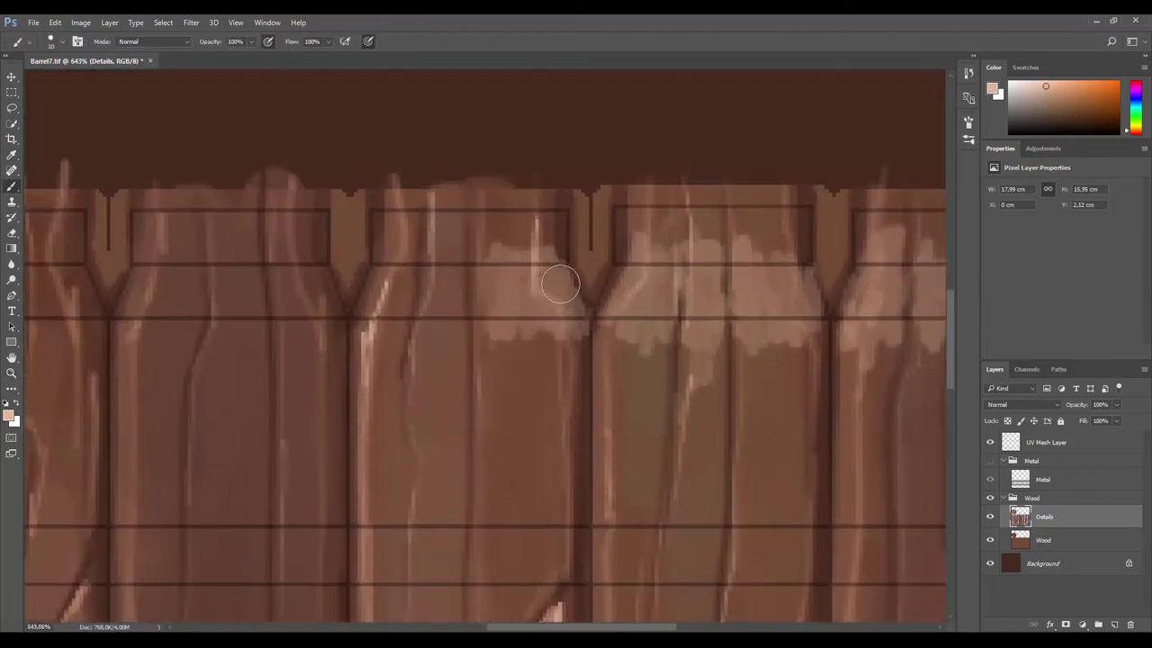
scroll(571, 275, up, 2)
drag(424, 368, 470, 321)
scroll(471, 321, down, 3)
scroll(381, 398, up, 3)
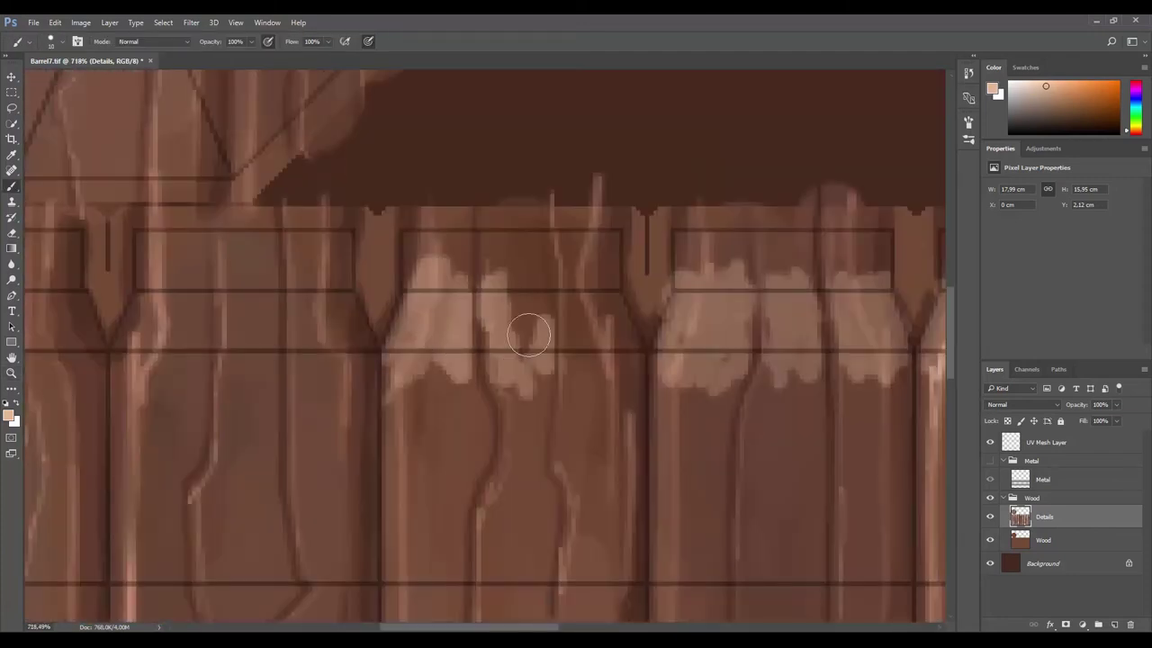
scroll(424, 355, up, 2)
drag(424, 355, 666, 287)
scroll(666, 288, down, 3)
drag(347, 329, 571, 270)
scroll(571, 270, down, 2)
Step: Sweep more pale highlights across the remaining plank tops and one plank's left edge
key(z)
key(b)
drag(705, 313, 88, 314)
scroll(618, 340, up, 3)
mouse_move(617, 340)
mouse_down()
mouse_move(575, 238)
mouse_move(531, 396)
mouse_up()
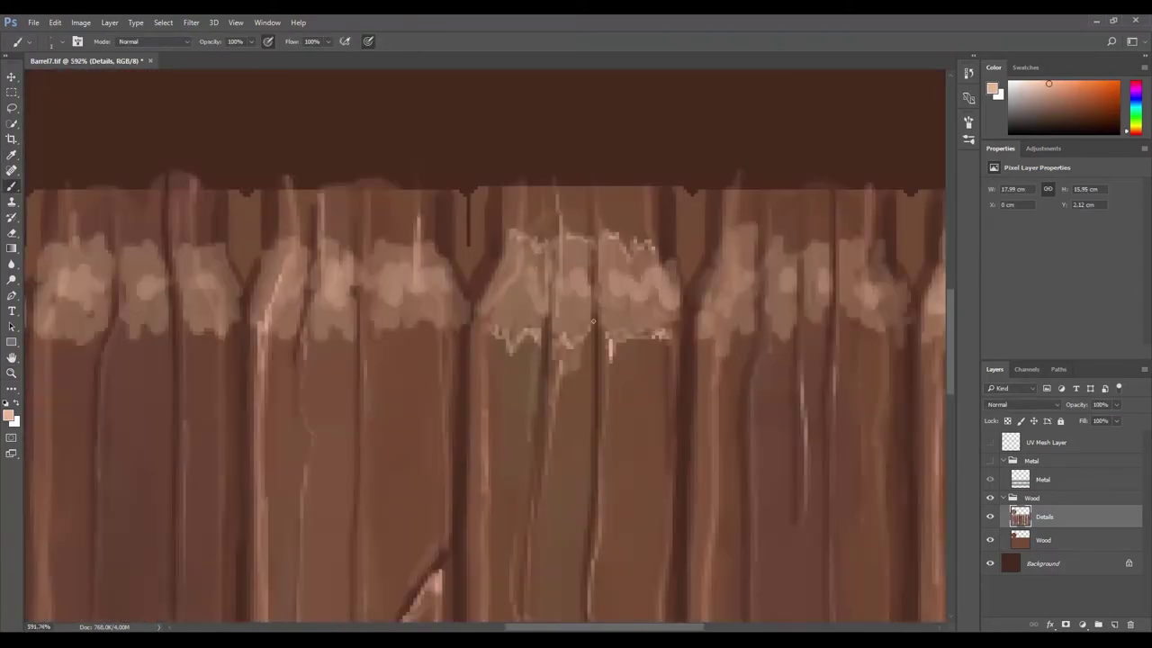
scroll(531, 360, up, 1)
drag(450, 288, 396, 359)
drag(486, 270, 504, 369)
scroll(440, 289, up, 1)
drag(439, 288, 504, 396)
scroll(504, 378, up, 1)
drag(485, 260, 558, 368)
drag(792, 333, 719, 387)
mouse_move(756, 261)
mouse_down()
mouse_move(671, 365)
mouse_move(629, 297)
mouse_move(630, 270)
mouse_up()
scroll(630, 297, down, 1)
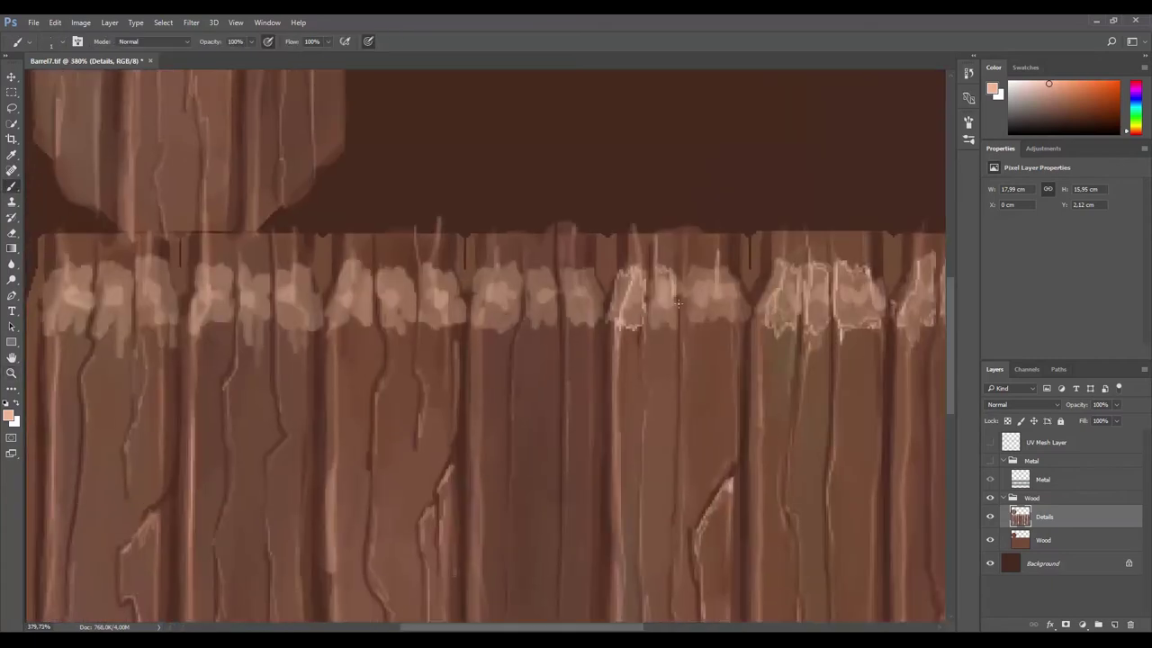
scroll(683, 297, down, 1)
scroll(684, 297, down, 1)
drag(683, 342, 612, 277)
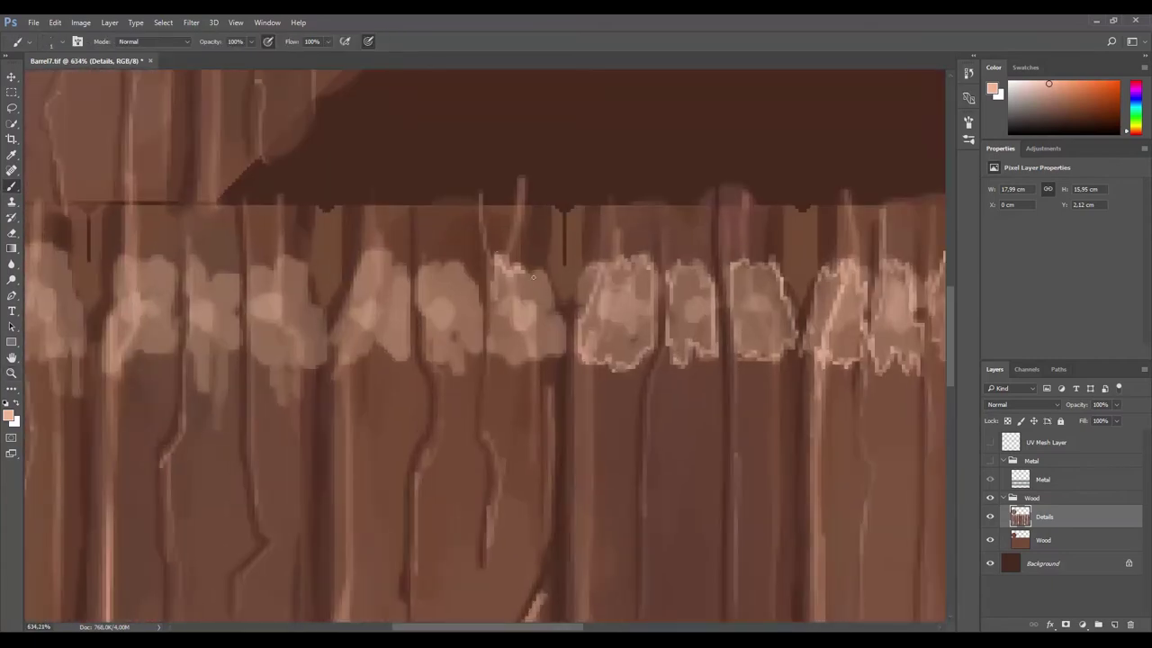
mouse_move(494, 349)
mouse_down()
mouse_move(488, 269)
mouse_move(481, 365)
mouse_up()
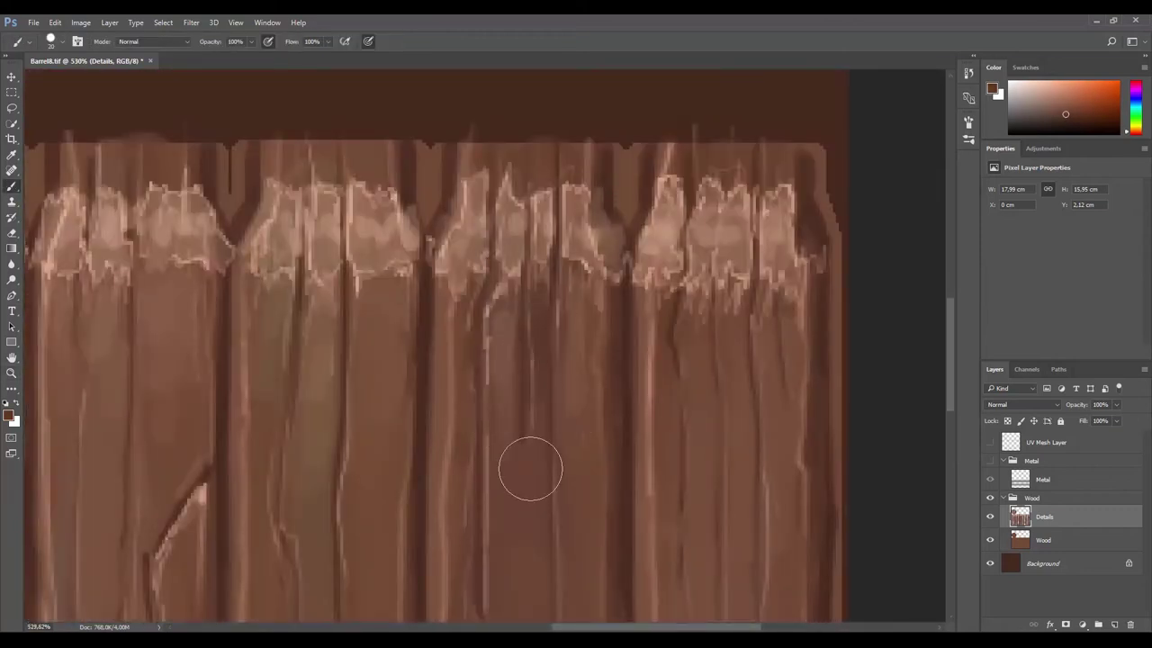
Step: Zoom in on the plank bottoms and paint pale chipped strokes along them
scroll(530, 469, down, 1)
scroll(537, 162, down, 2)
scroll(531, 241, up, 1)
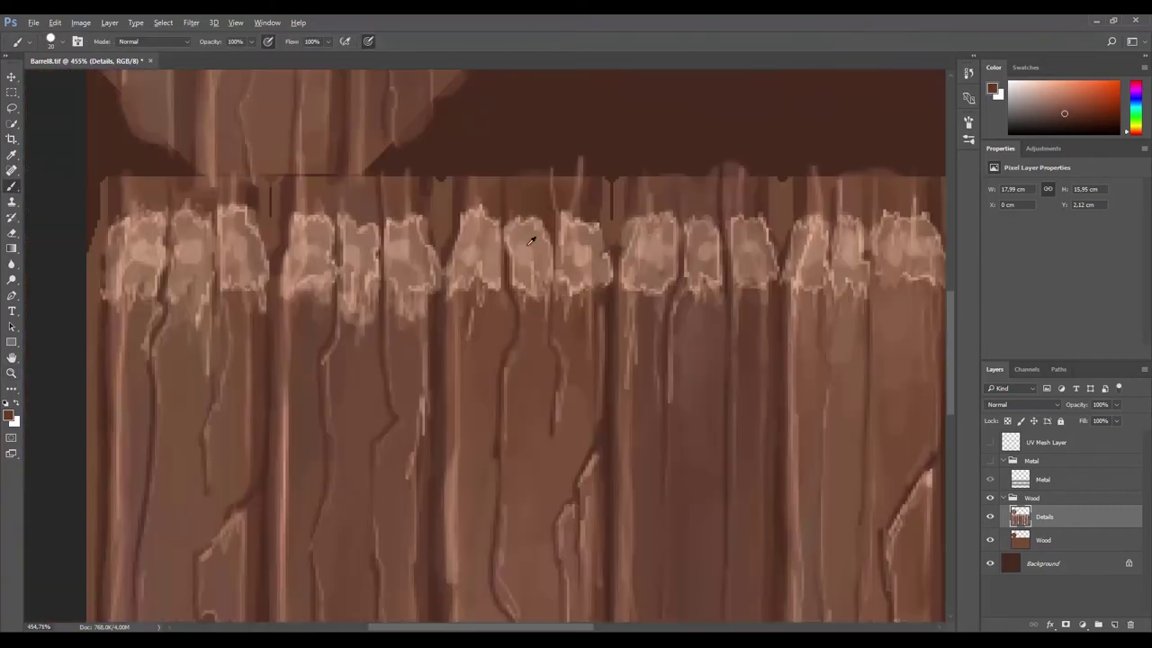
scroll(610, 299, down, 5)
scroll(527, 347, up, 5)
scroll(549, 395, down, 5)
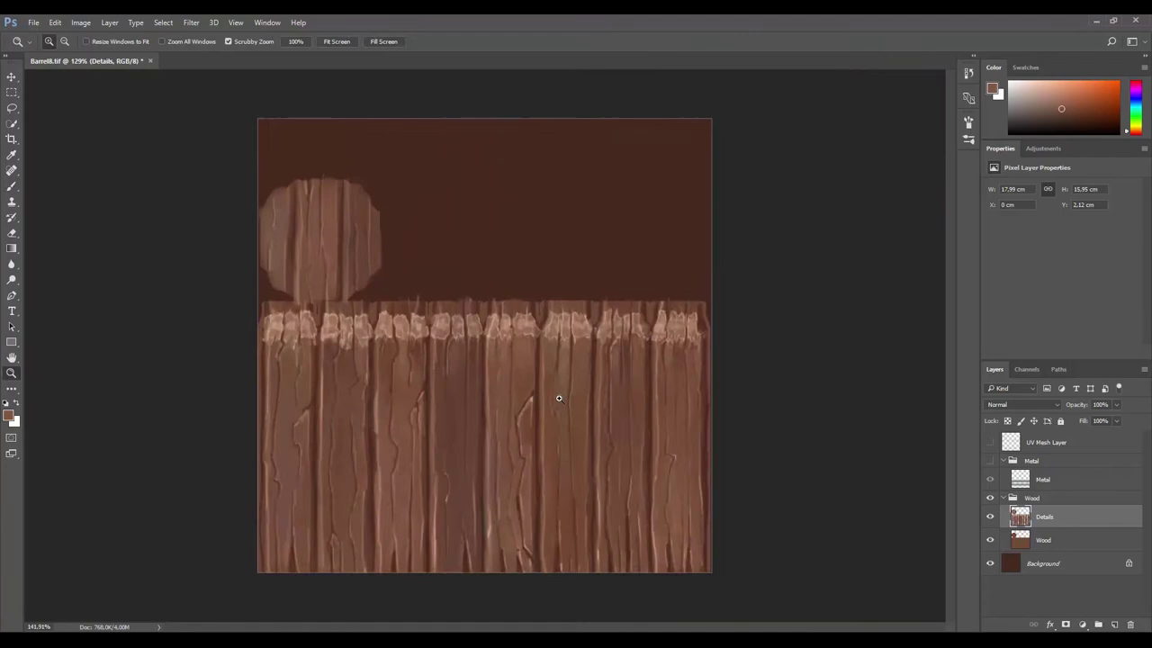
scroll(504, 346, up, 6)
scroll(559, 458, down, 2)
scroll(380, 445, up, 1)
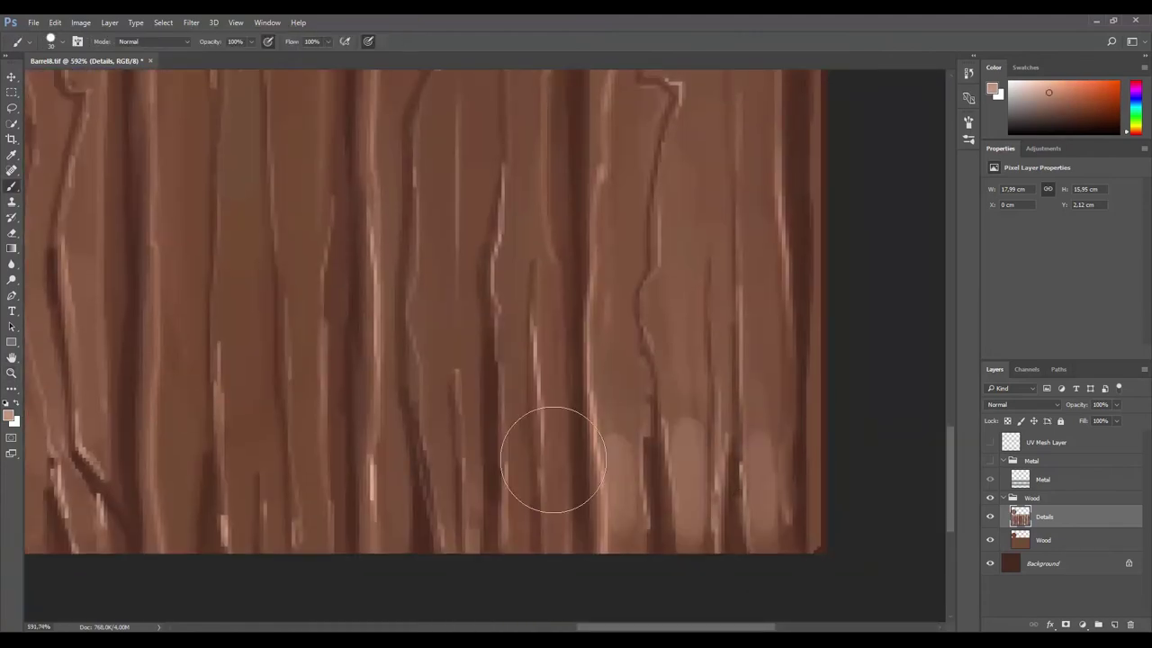
scroll(525, 412, down, 2)
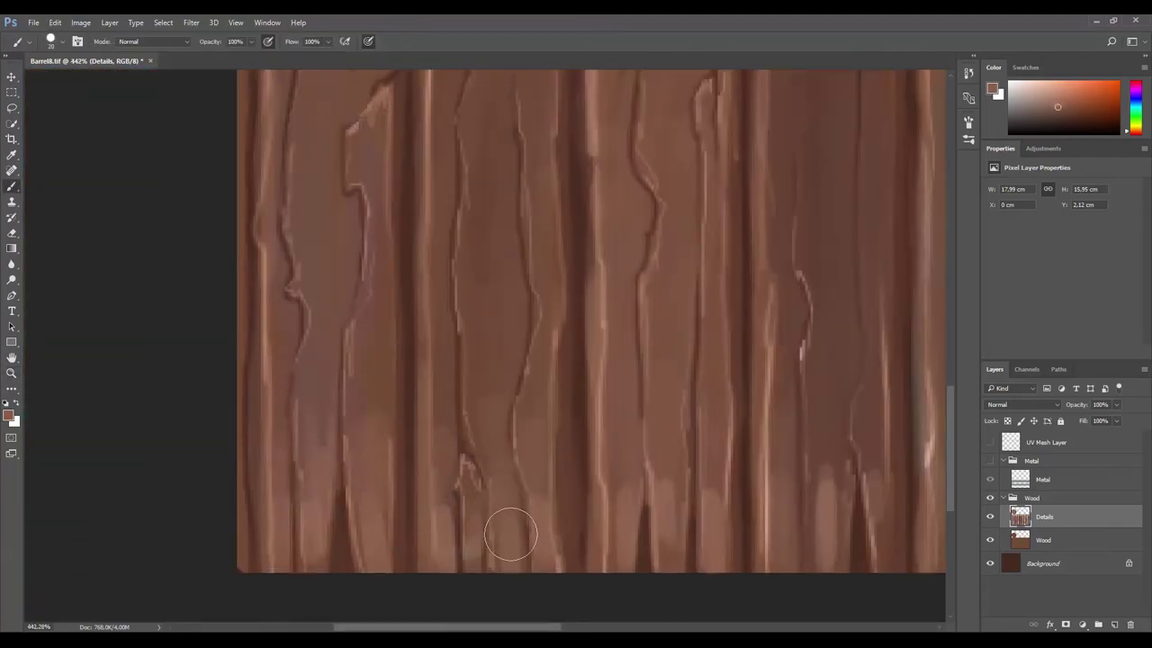
scroll(510, 535, down, 1)
scroll(534, 430, down, 1)
scroll(494, 399, down, 1)
scroll(581, 442, down, 1)
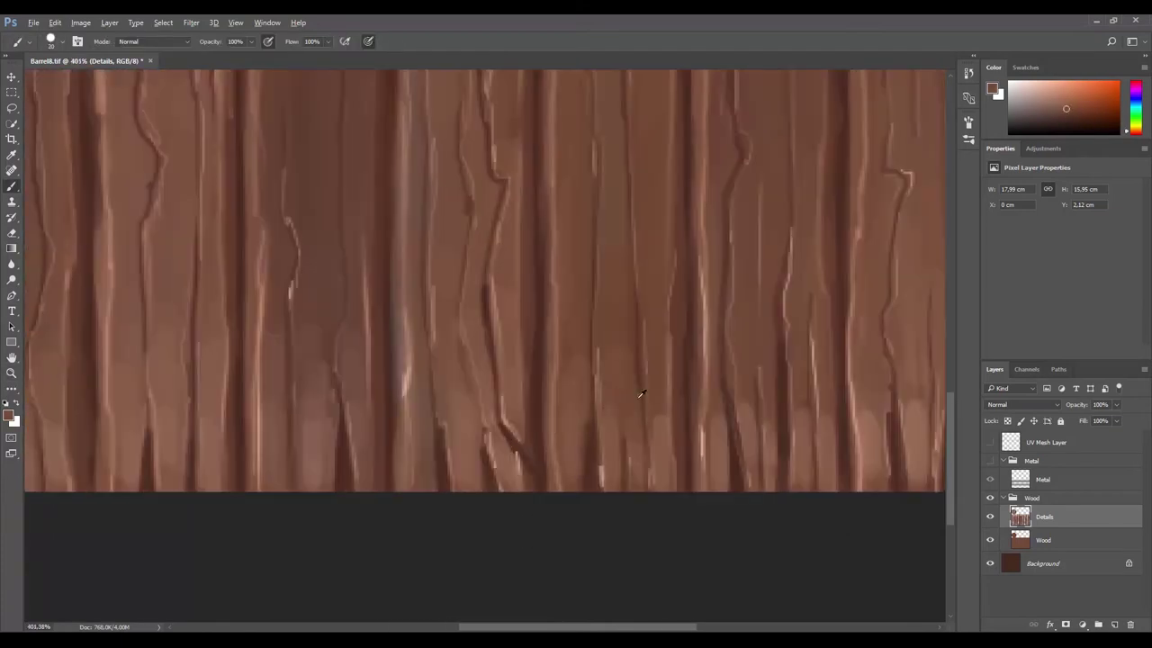
drag(641, 394, 560, 454)
mouse_move(730, 400)
mouse_down()
mouse_move(545, 432)
mouse_move(607, 527)
mouse_up()
key(b)
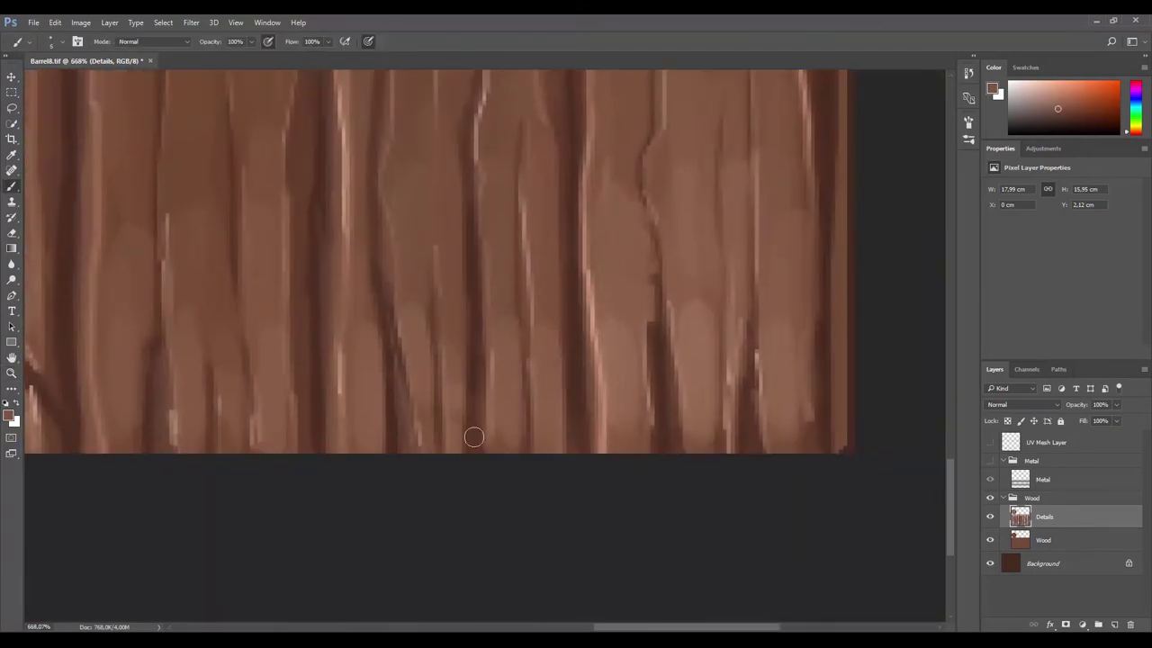
scroll(457, 391, up, 2)
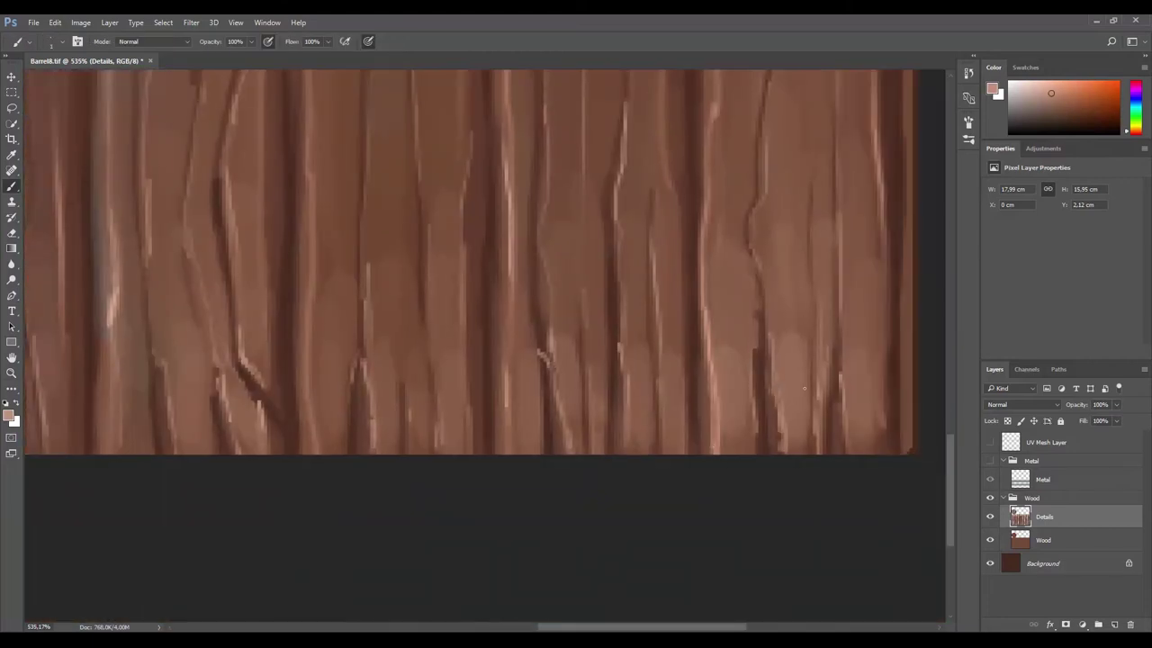
drag(762, 433, 433, 376)
scroll(743, 339, right, 2)
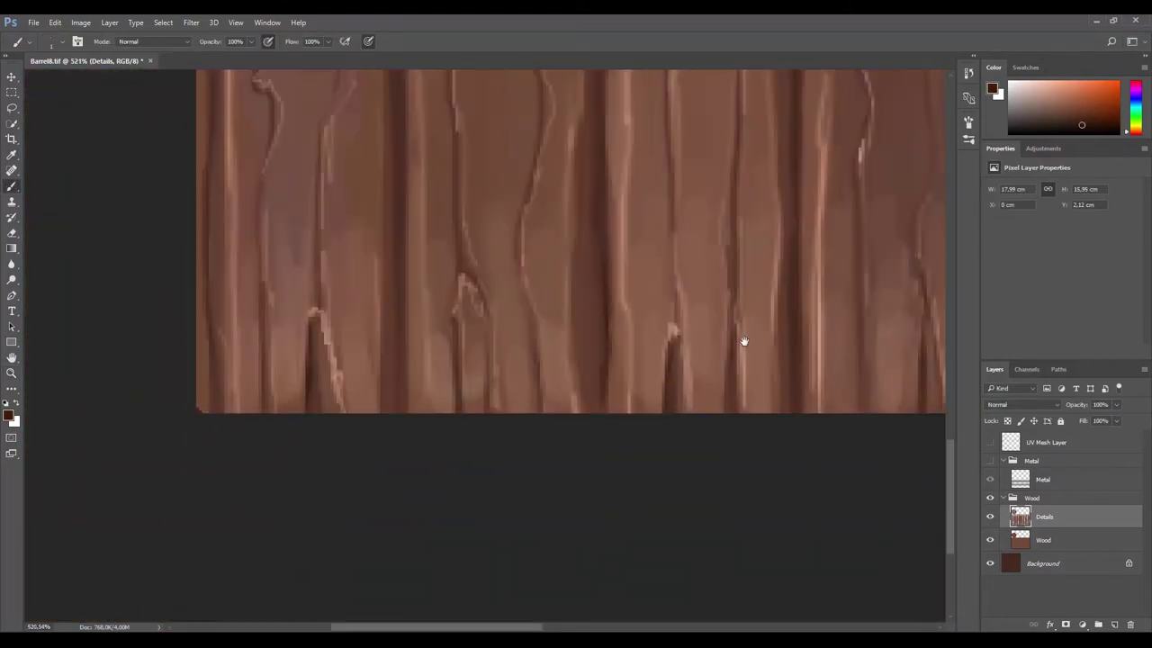
scroll(743, 339, right, 3)
scroll(743, 340, right, 3)
scroll(843, 412, right, 3)
scroll(843, 412, down, 3)
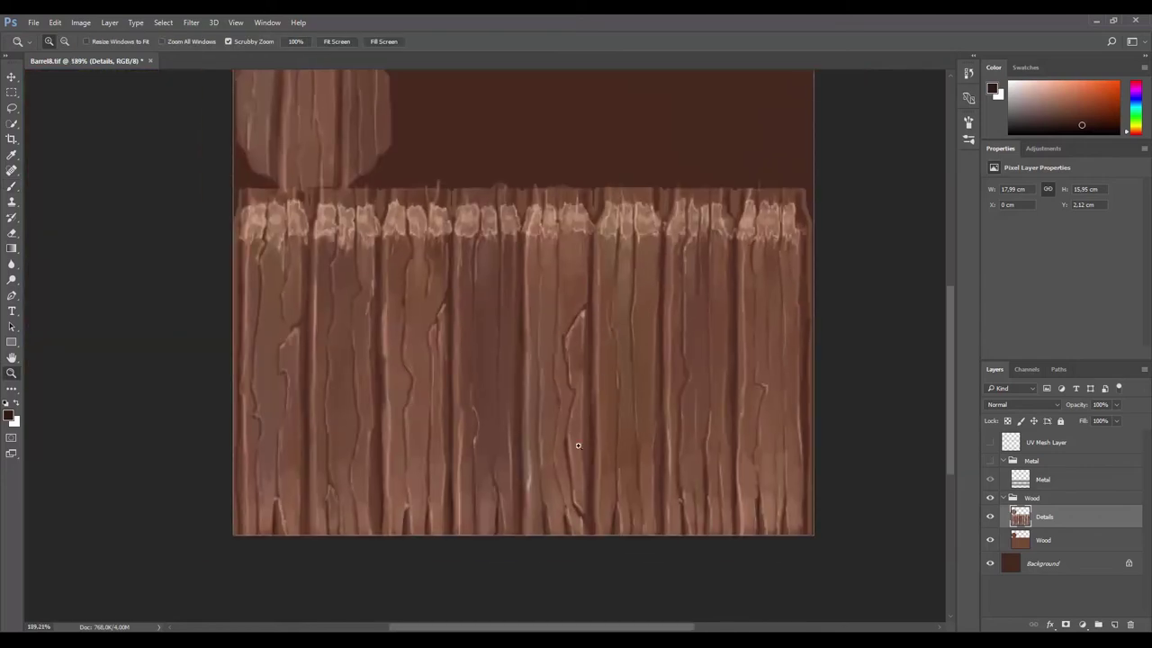
scroll(540, 360, up, 4)
mouse_move(355, 396)
mouse_down()
mouse_move(296, 488)
mouse_move(693, 495)
mouse_move(558, 495)
mouse_up()
scroll(557, 495, down, 3)
mouse_move(397, 570)
mouse_down()
mouse_move(477, 540)
mouse_move(576, 450)
mouse_up()
scroll(476, 540, up, 1)
drag(558, 531, 585, 441)
scroll(576, 450, up, 1)
mouse_move(404, 449)
mouse_down()
mouse_move(544, 426)
mouse_move(648, 378)
mouse_up()
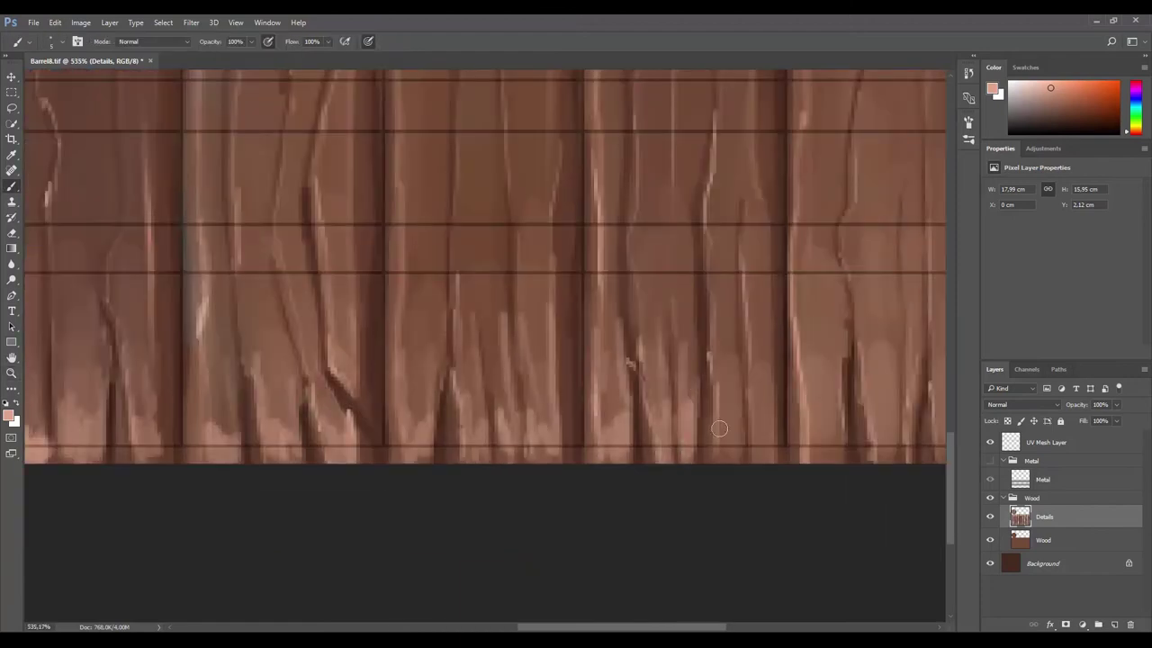
Step: Pick a dark brown and paint small dark chips near the plank bottoms
scroll(599, 471, up, 2)
alt+click(651, 488)
scroll(651, 477, down, 2)
mouse_move(650, 488)
mouse_down()
mouse_move(666, 450)
mouse_move(594, 468)
mouse_up()
scroll(594, 396, up, 1)
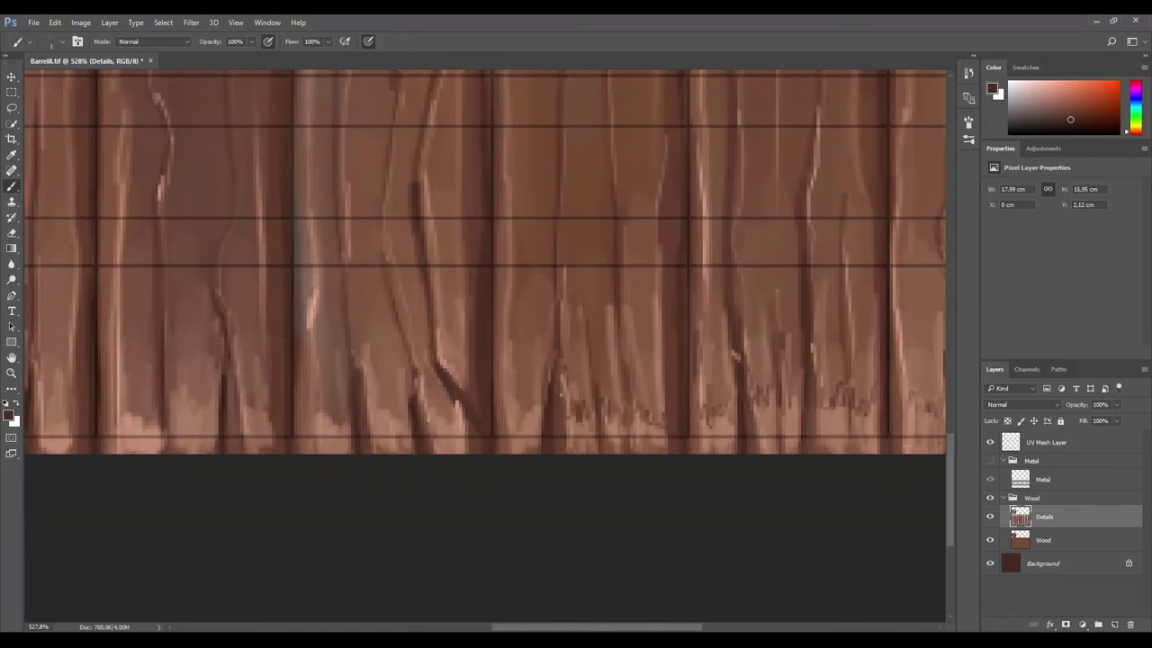
drag(517, 351, 691, 378)
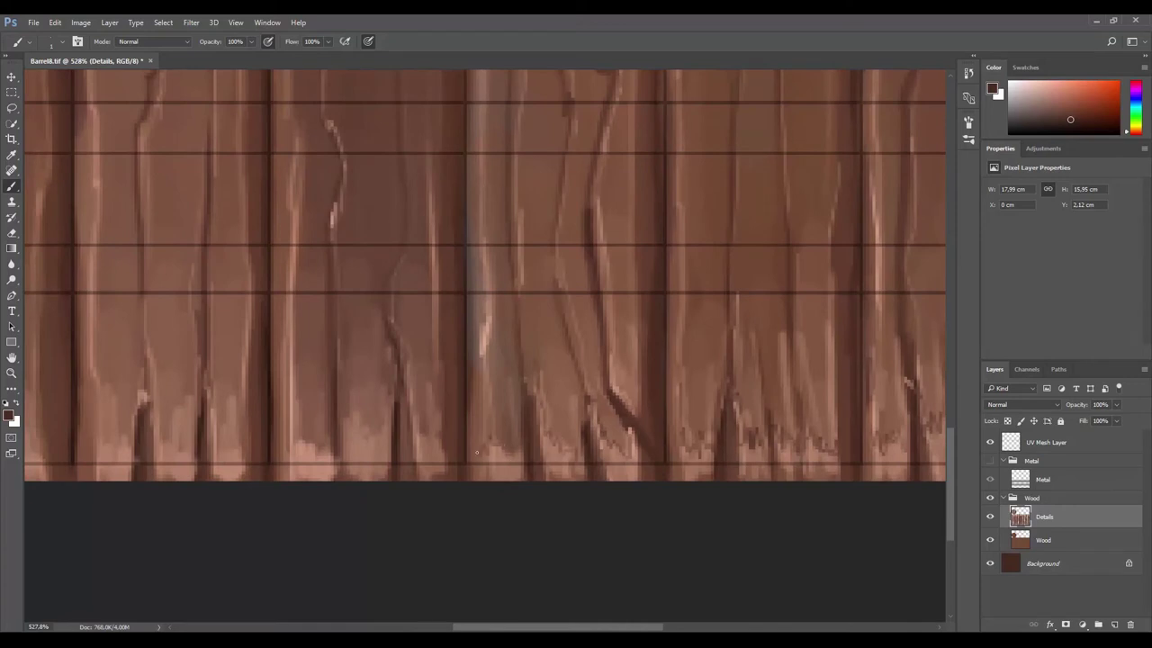
drag(477, 451, 670, 449)
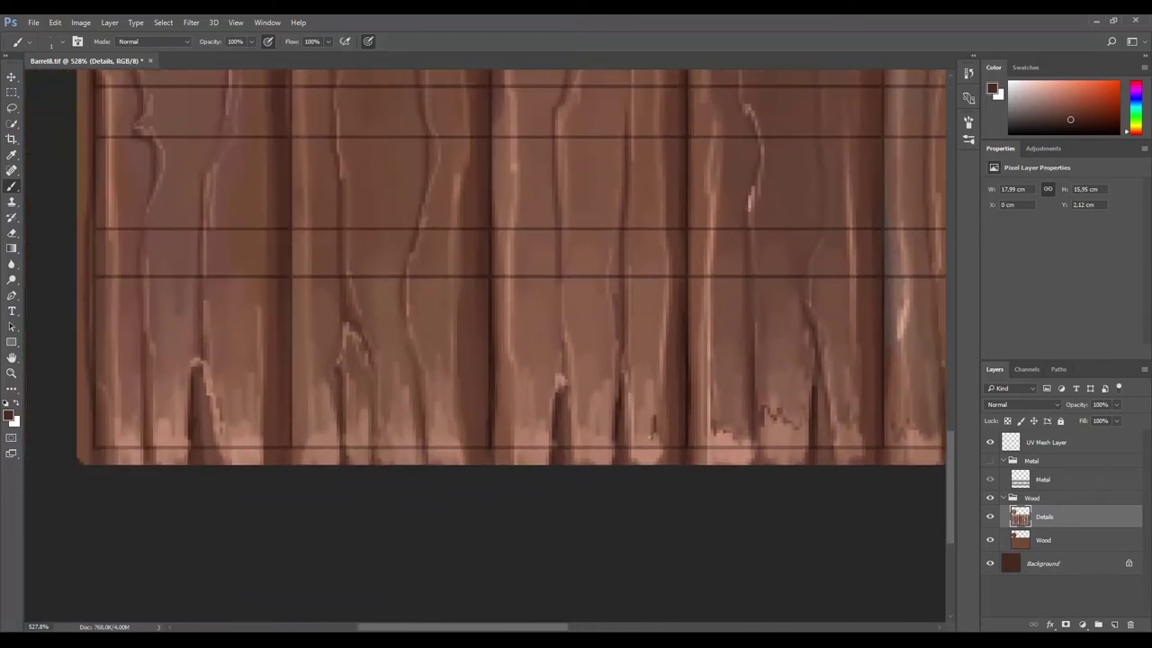
drag(225, 369, 499, 367)
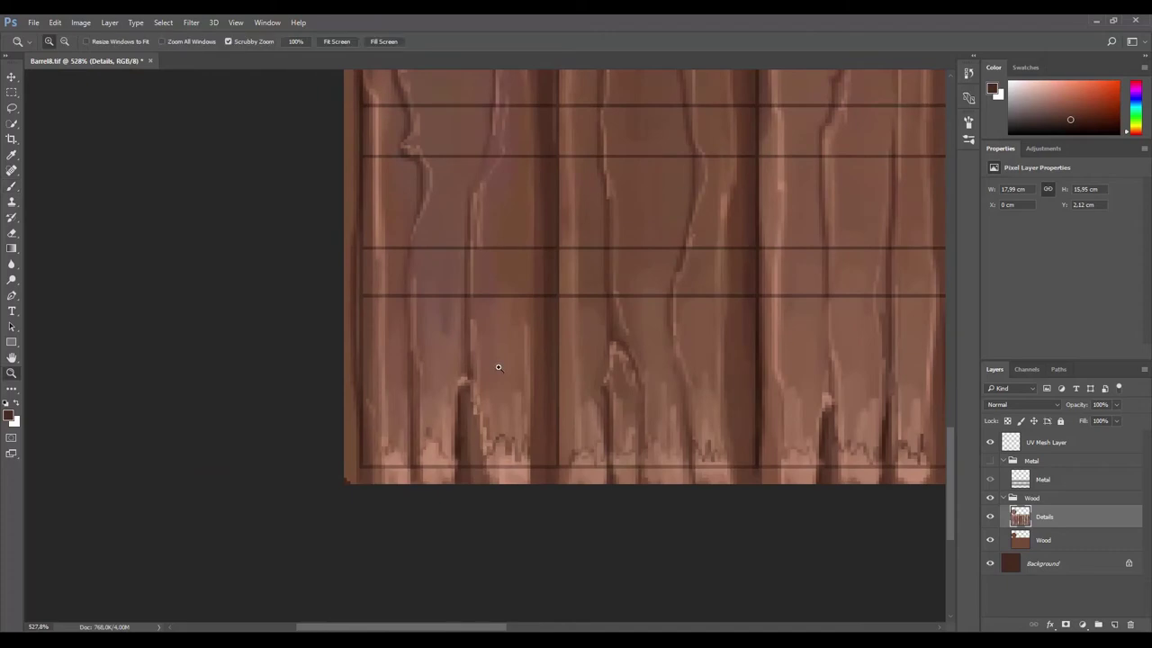
Step: Set the foreground colour to light pink and return to the Brush, zoomed out over the texture
alt+click(499, 367)
click(9, 414)
click(697, 177)
key(b)
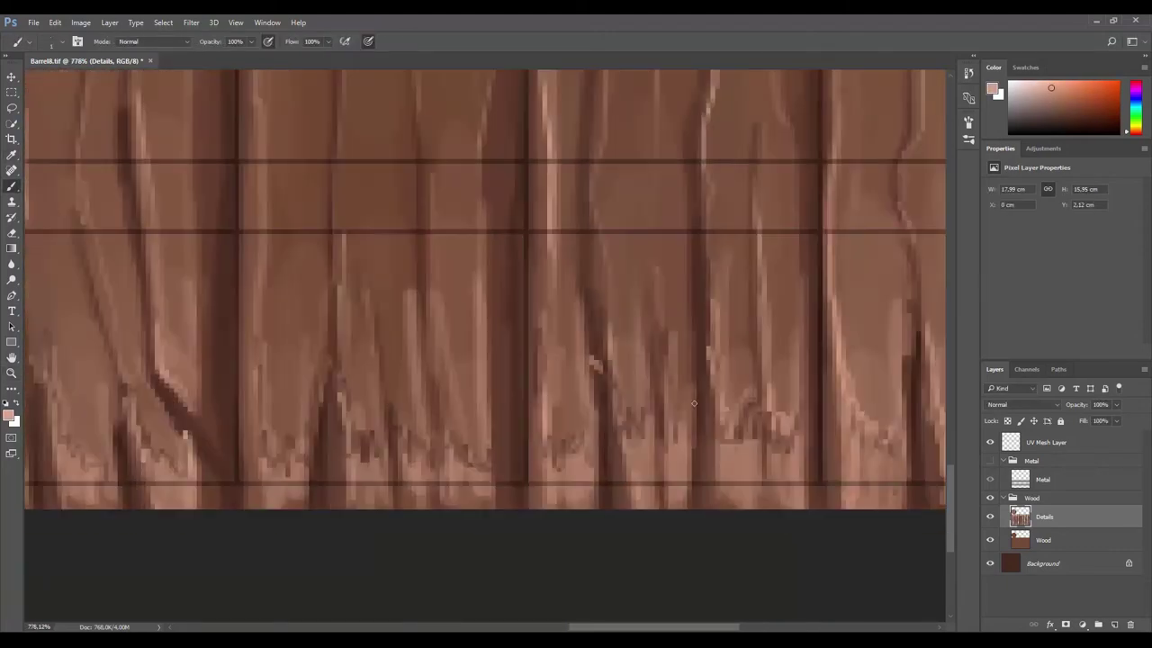
scroll(630, 405, left, 2)
scroll(539, 407, left, 2)
scroll(450, 408, left, 2)
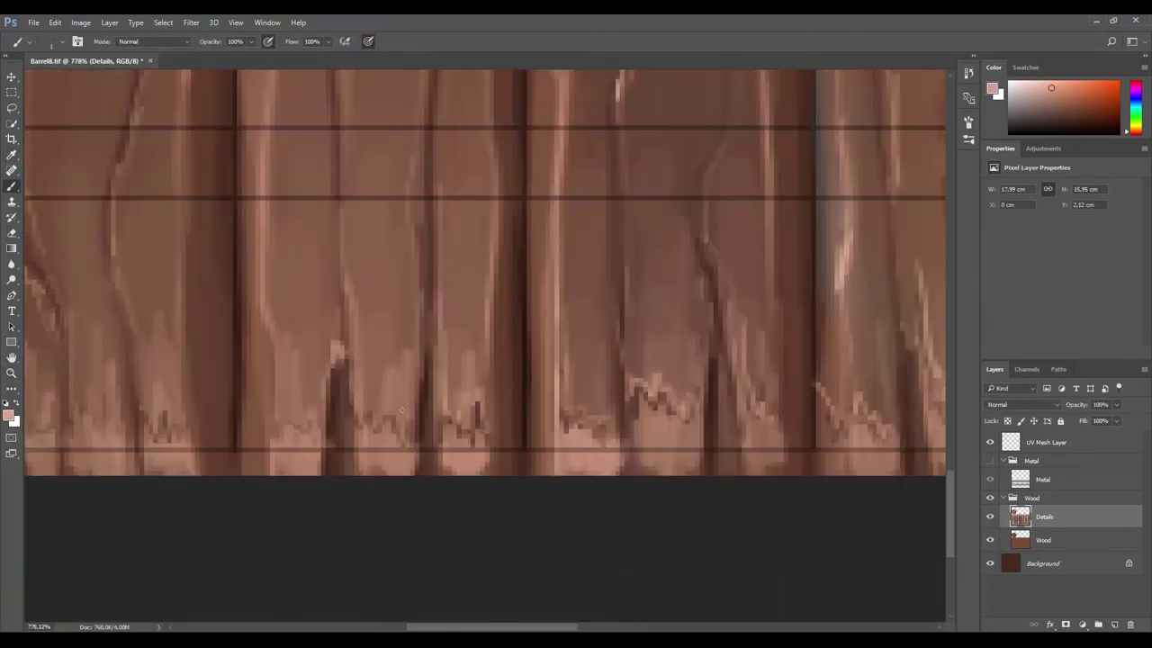
scroll(402, 410, left, 2)
scroll(401, 410, left, 2)
scroll(540, 432, down, 5)
scroll(691, 463, up, 6)
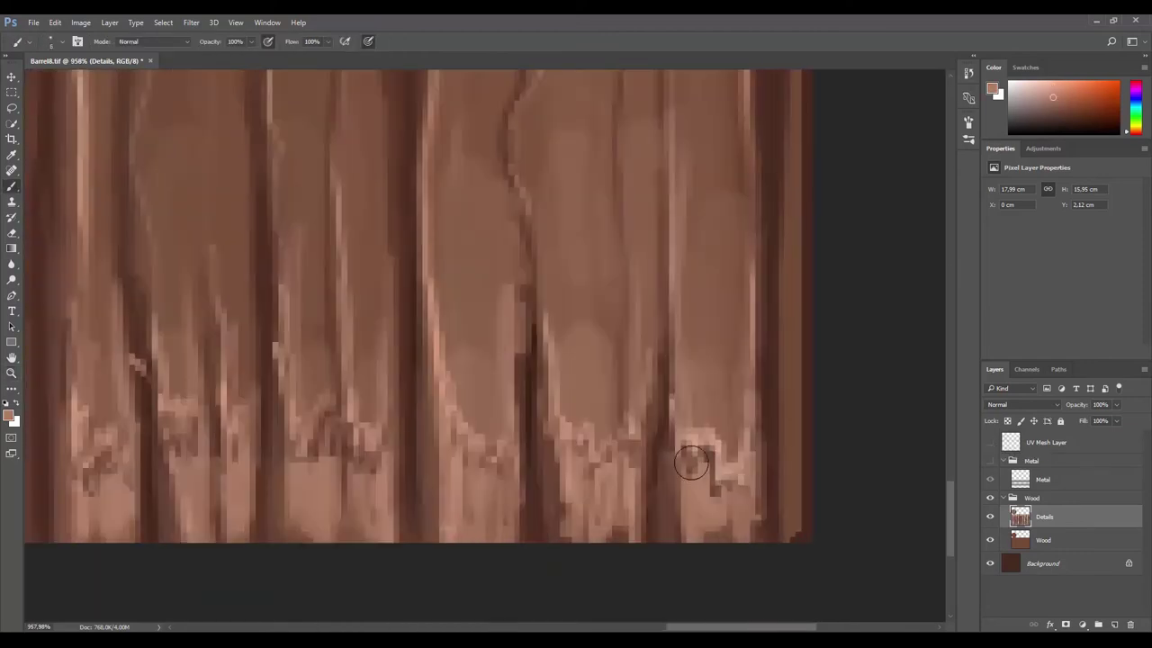
scroll(585, 432, left, 2)
scroll(488, 411, left, 2)
scroll(450, 418, left, 2)
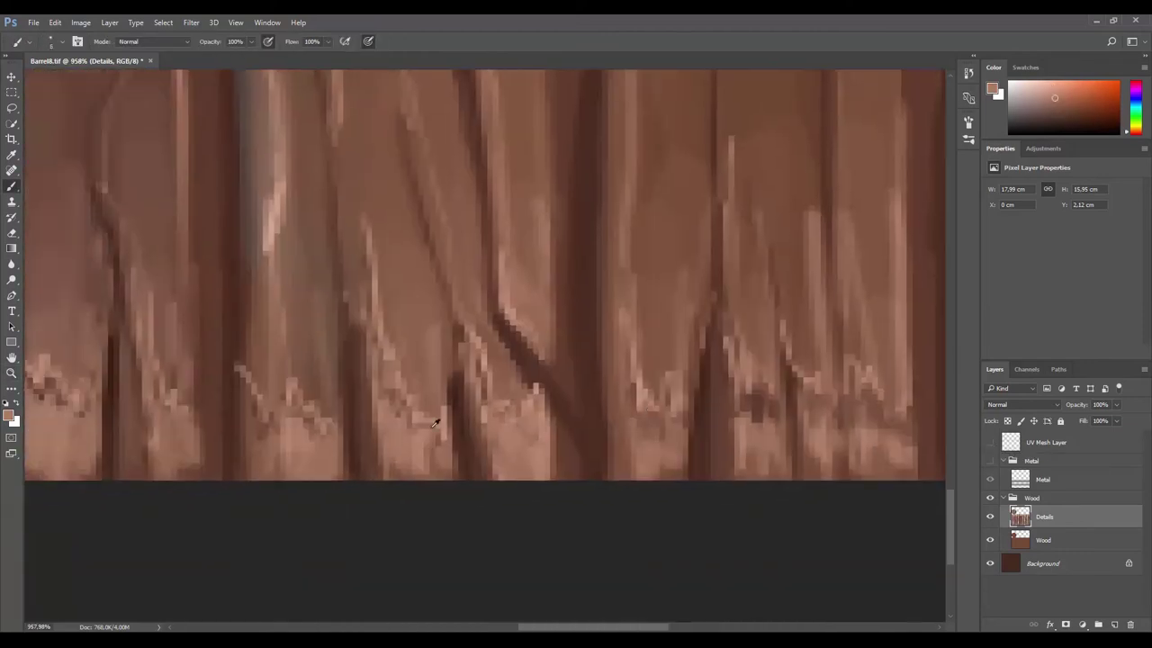
scroll(435, 423, left, 2)
scroll(477, 423, left, 2)
scroll(522, 424, left, 2)
scroll(540, 432, left, 2)
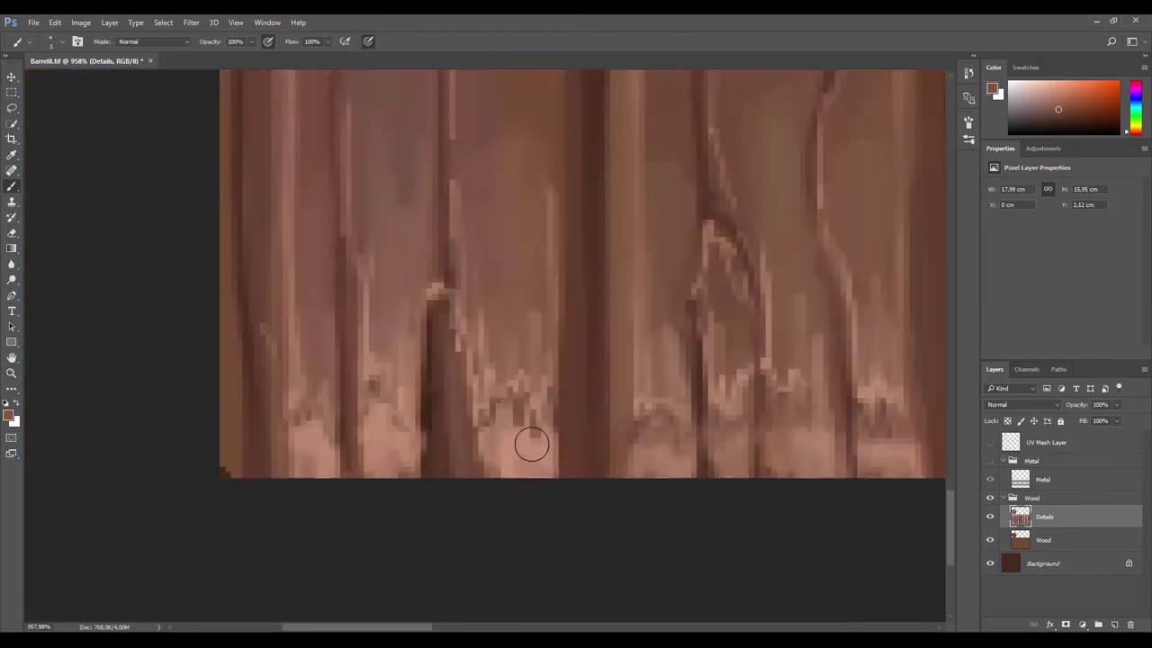
key(z)
scroll(518, 387, down, 5)
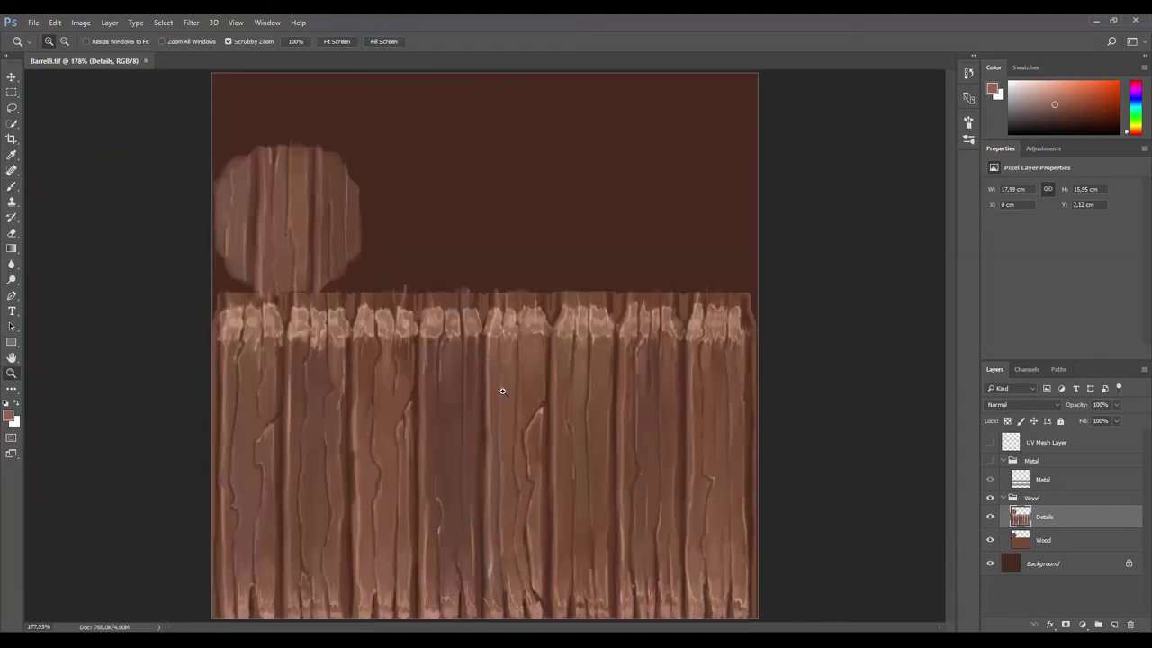
Step: Paint thin light grain lines down the wood planks
key(b)
scroll(555, 528, up, 3)
scroll(551, 541, down, 5)
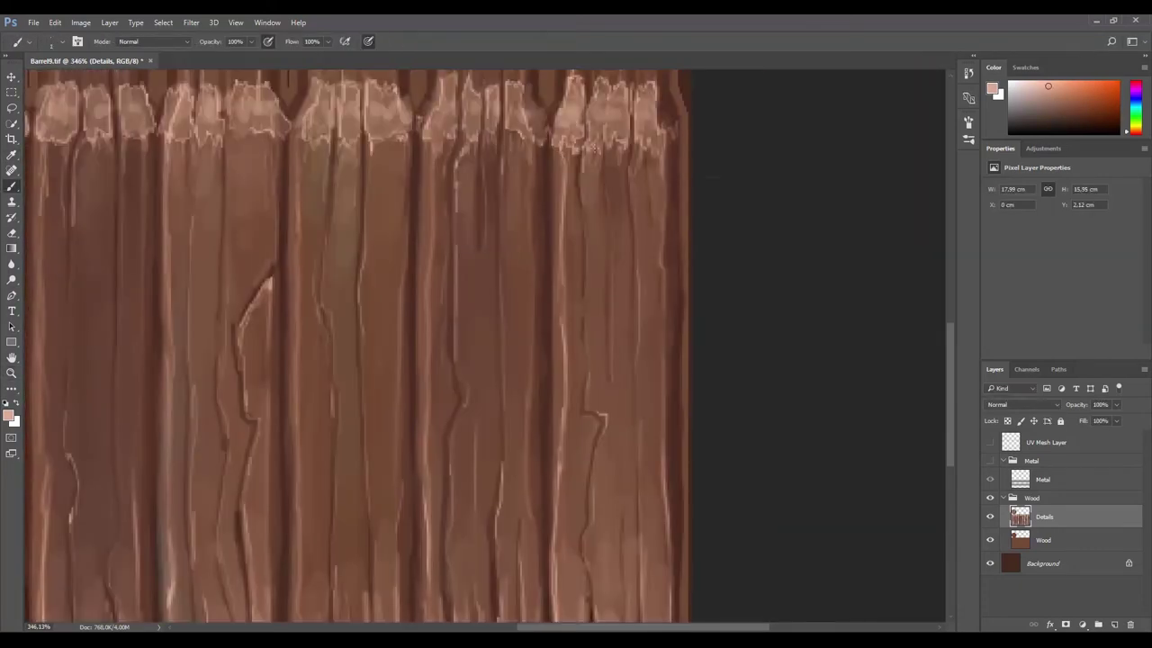
scroll(550, 540, up, 4)
scroll(551, 541, down, 3)
scroll(551, 270, up, 3)
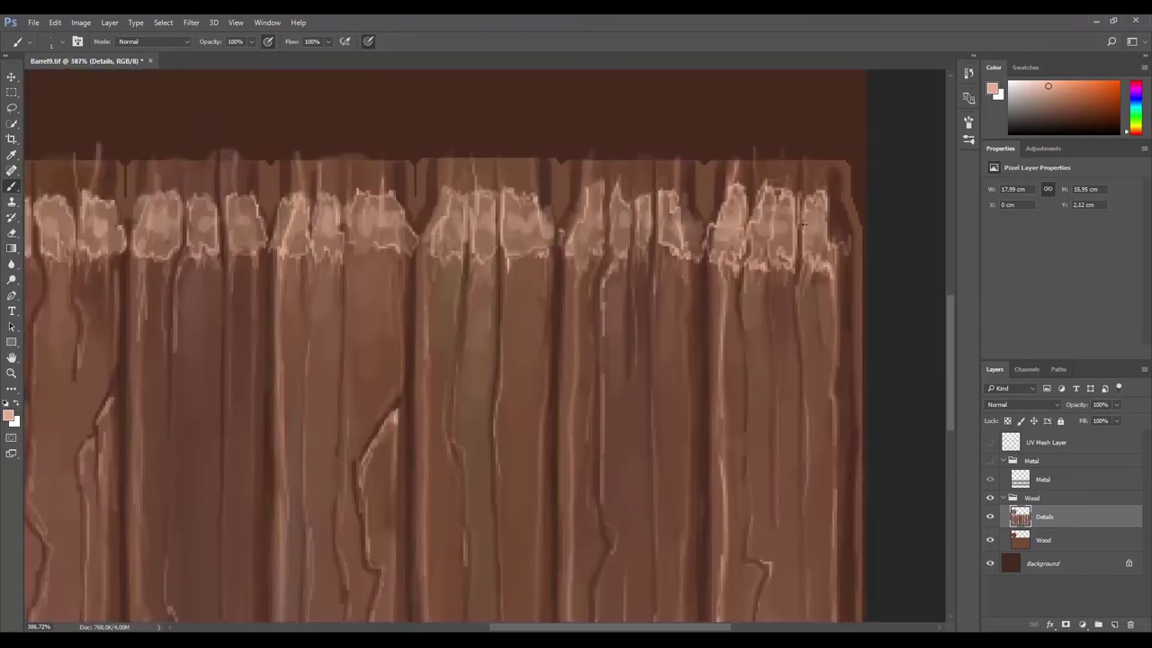
scroll(578, 258, down, 5)
scroll(745, 389, down, 3)
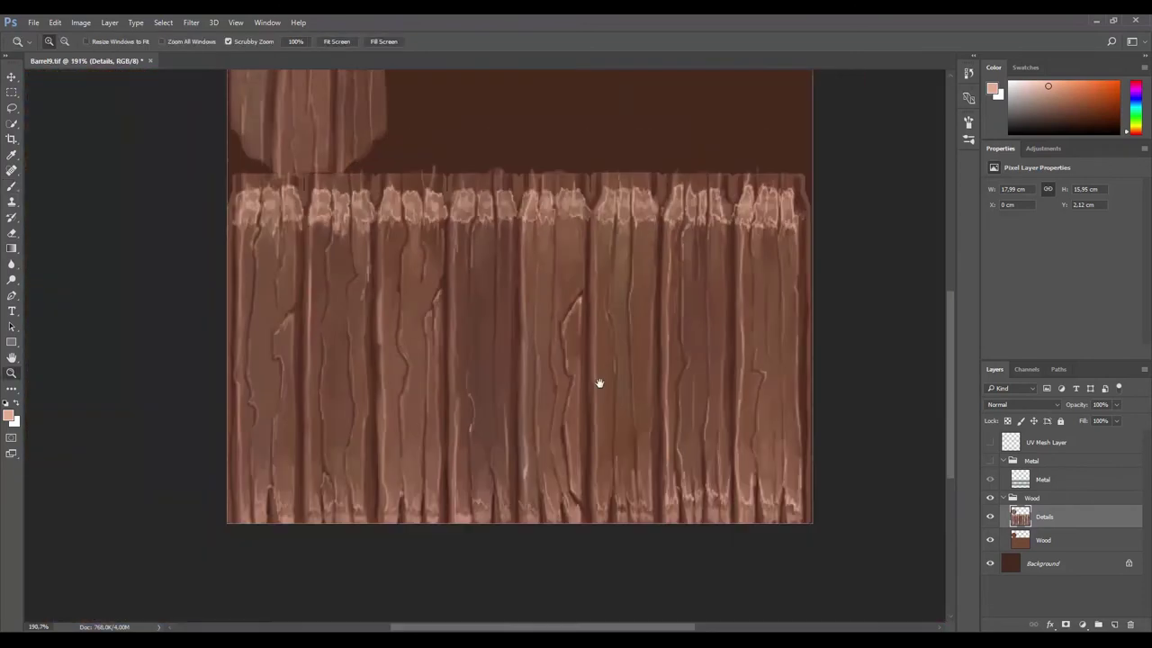
scroll(660, 260, up, 2)
mouse_move(585, 486)
mouse_down()
mouse_move(605, 149)
mouse_move(686, 185)
mouse_up()
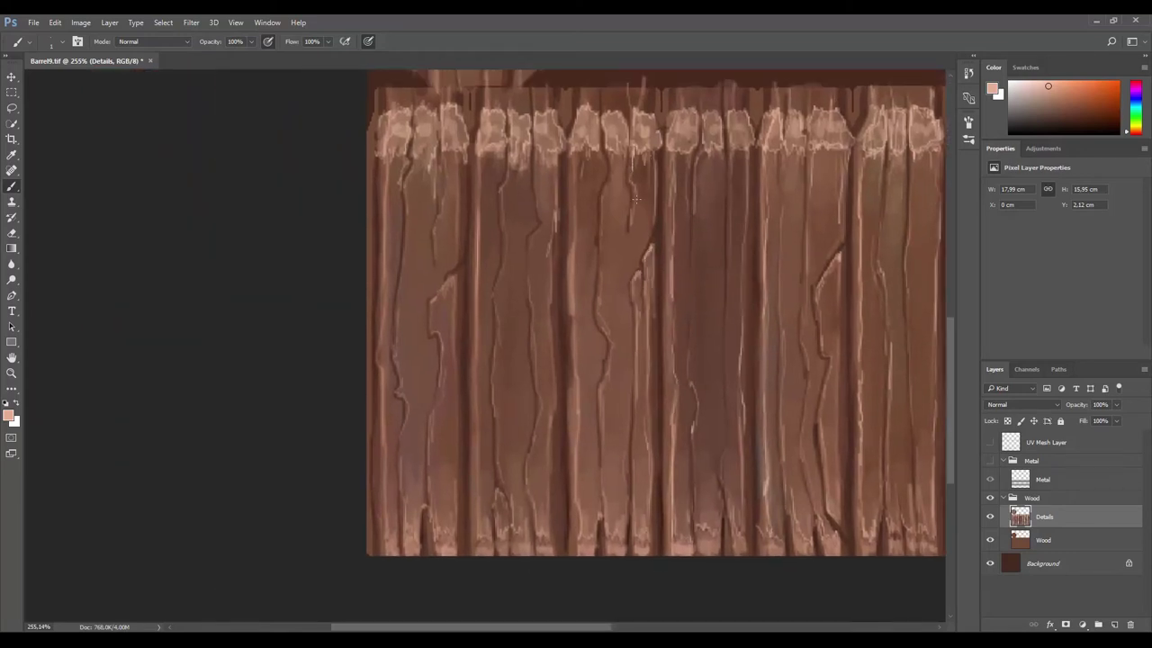
drag(527, 536, 608, 573)
mouse_move(507, 474)
mouse_down()
mouse_move(557, 498)
mouse_move(578, 453)
mouse_up()
Step: Sample dark brown tones from the wood near the round lid piece for touch-ups
drag(531, 379, 450, 621)
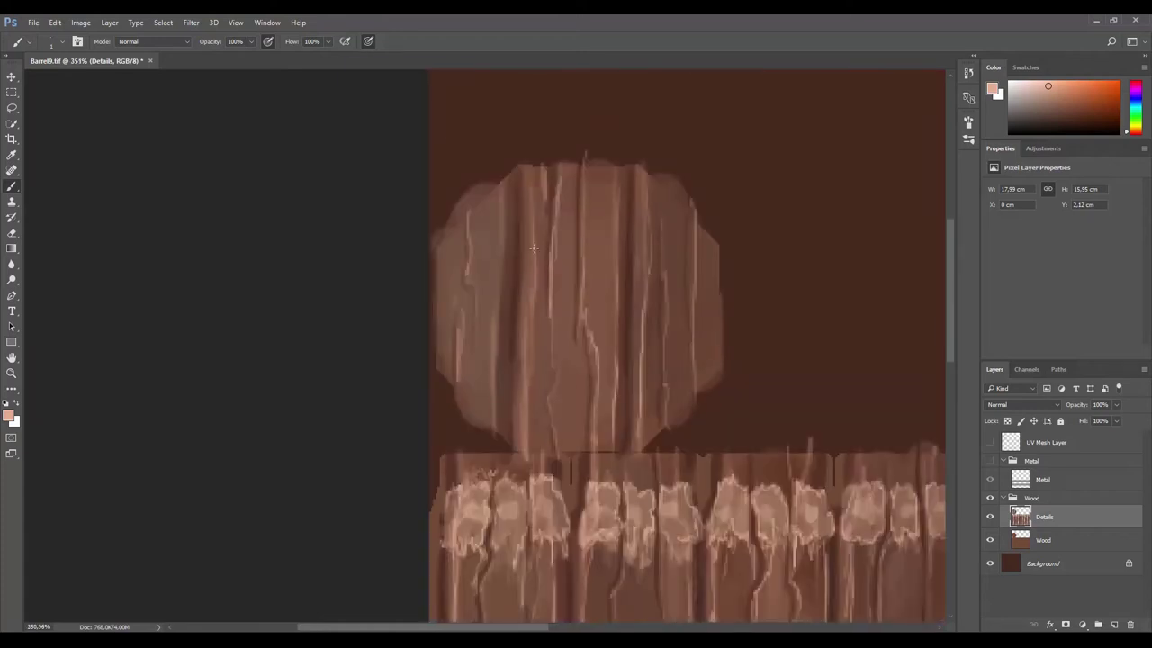
drag(269, 503, 343, 497)
alt+click(343, 497)
scroll(662, 303, down, 1)
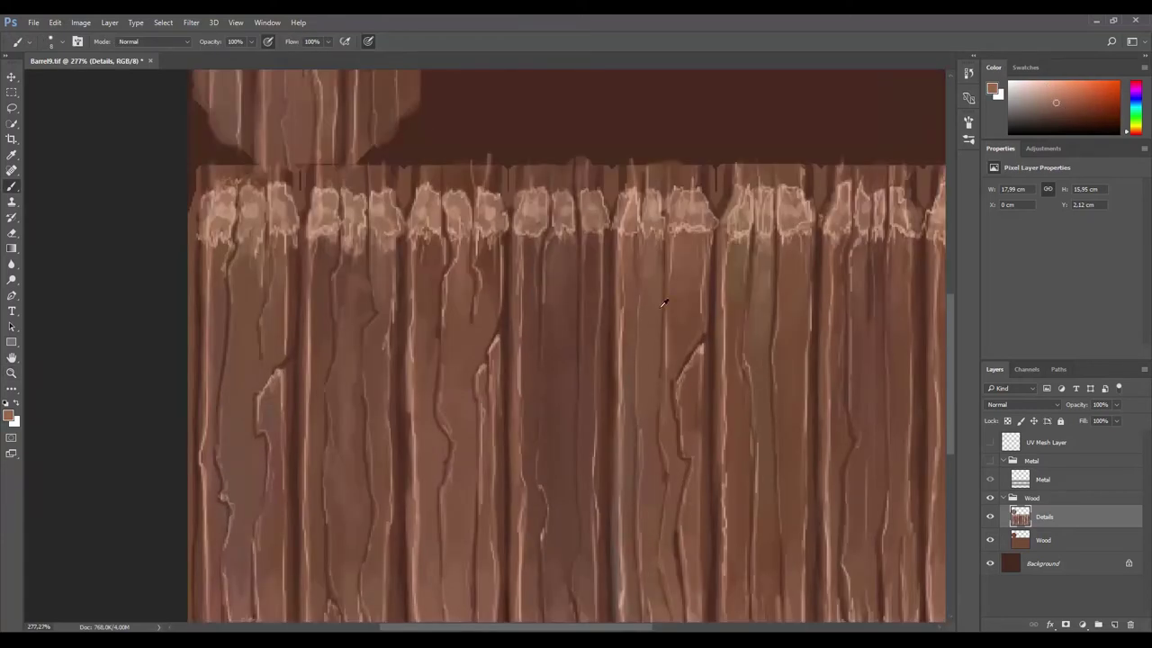
alt+click(559, 451)
scroll(559, 451, up, 2)
scroll(597, 342, down, 2)
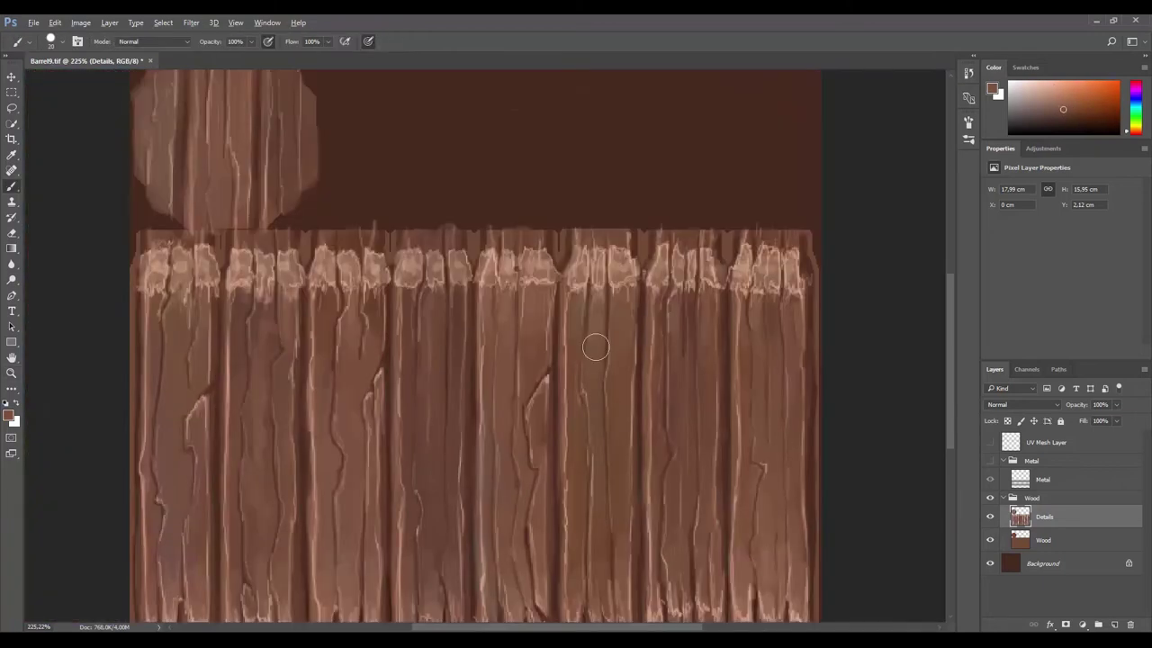
scroll(512, 411, up, 2)
scroll(512, 410, left, 3)
scroll(484, 452, down, 3)
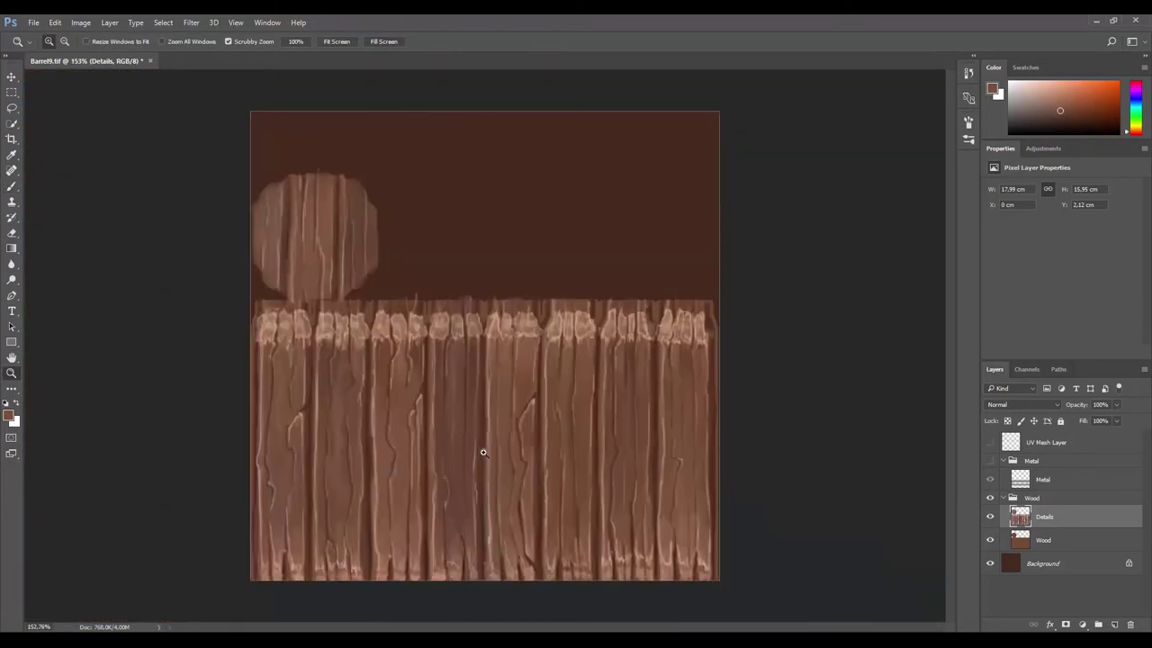
scroll(483, 452, up, 2)
scroll(489, 415, up, 3)
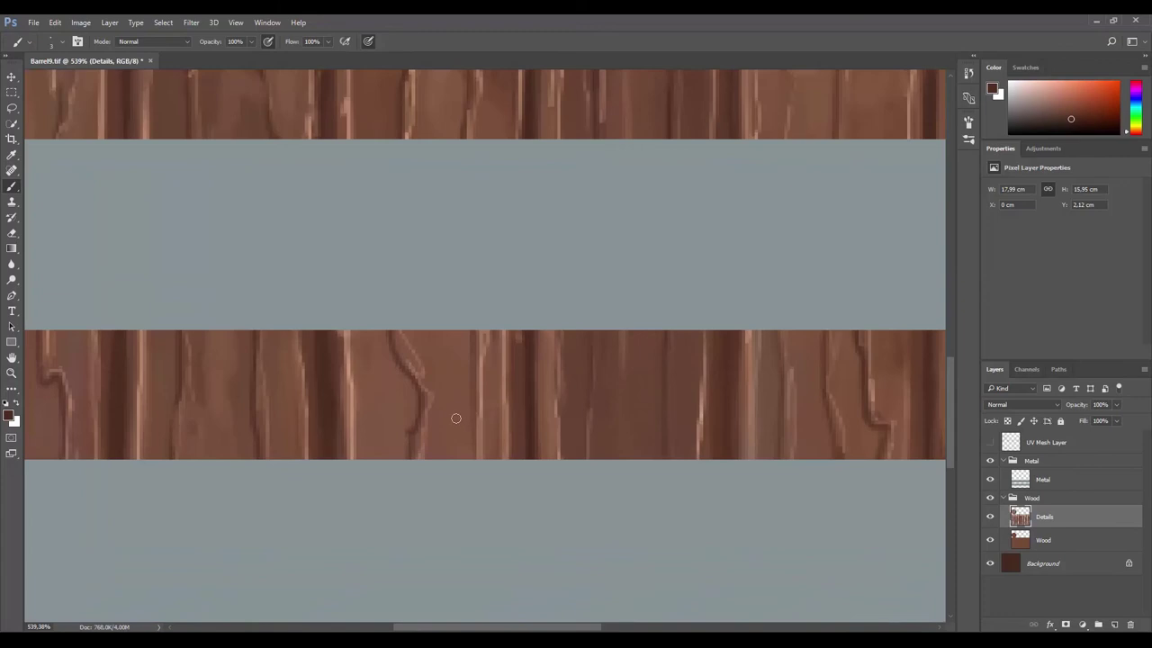
Step: Paint a dark crack across the lower wood plank
scroll(459, 413, down, 3)
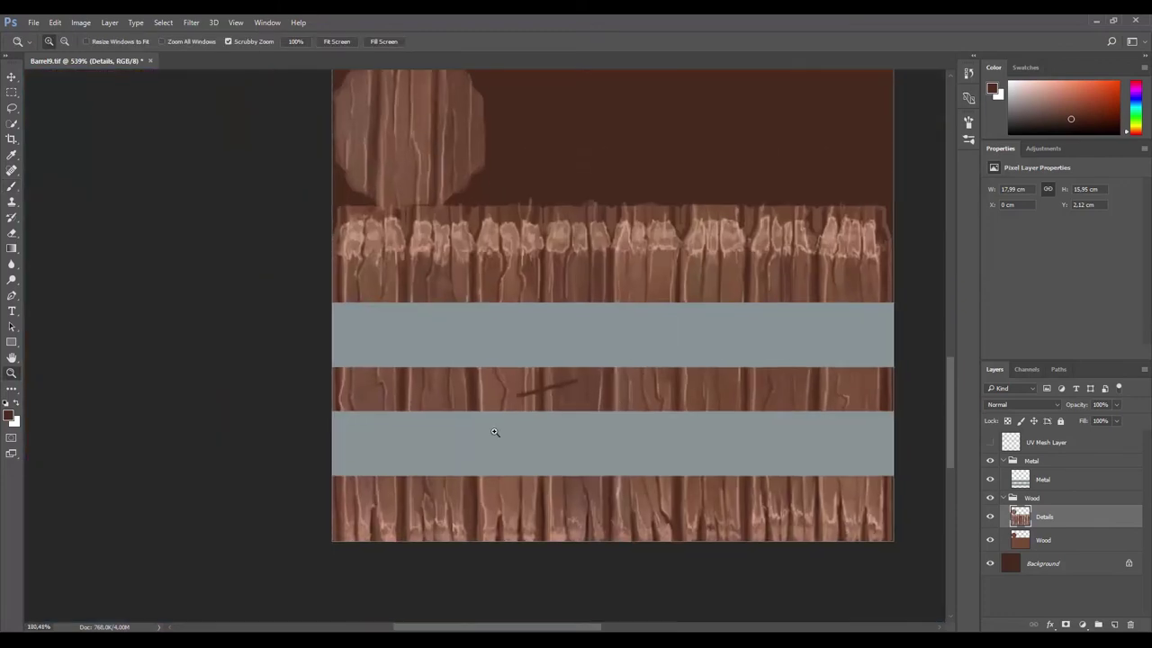
scroll(616, 335, up, 3)
scroll(617, 335, down, 2)
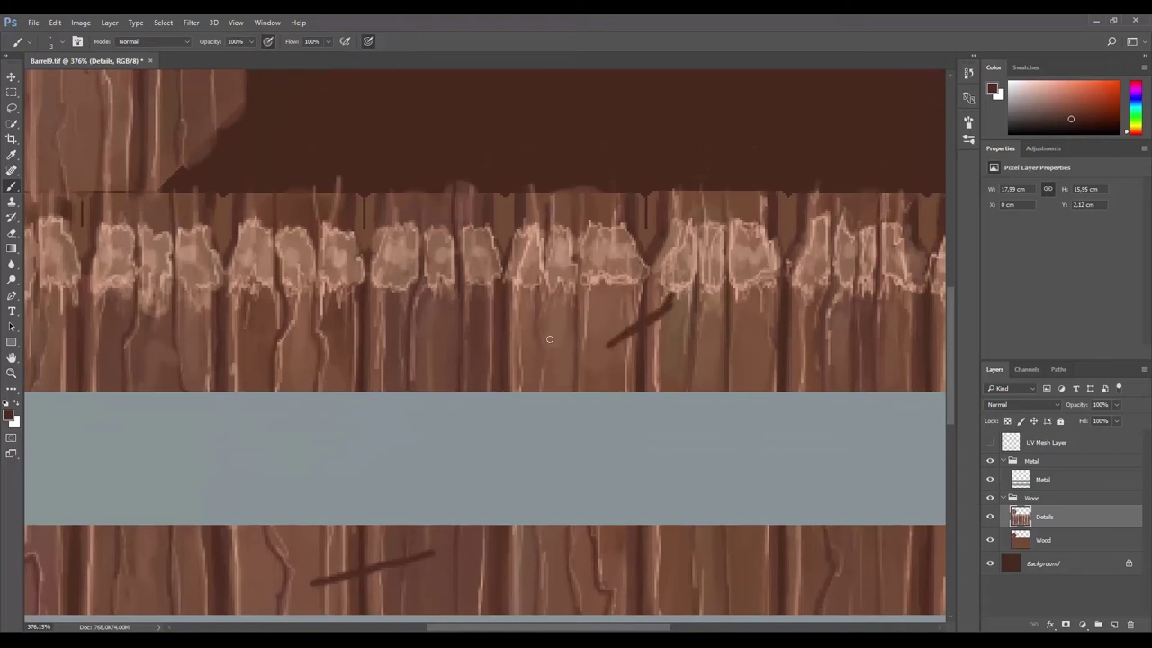
scroll(495, 360, down, 2)
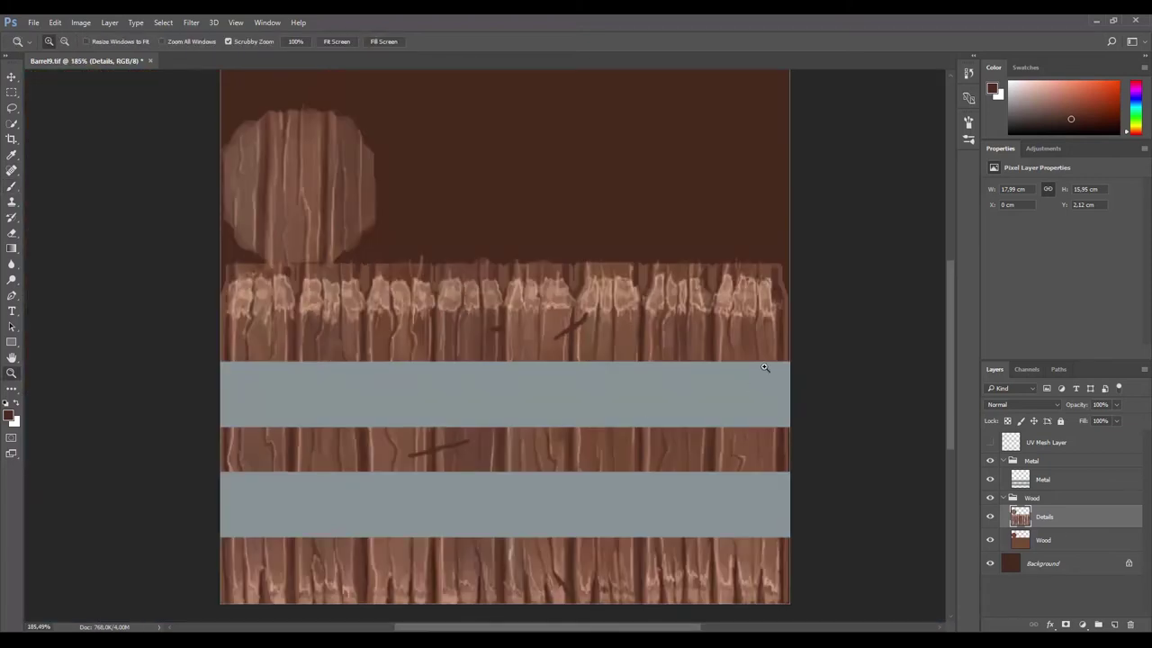
scroll(764, 368, up, 2)
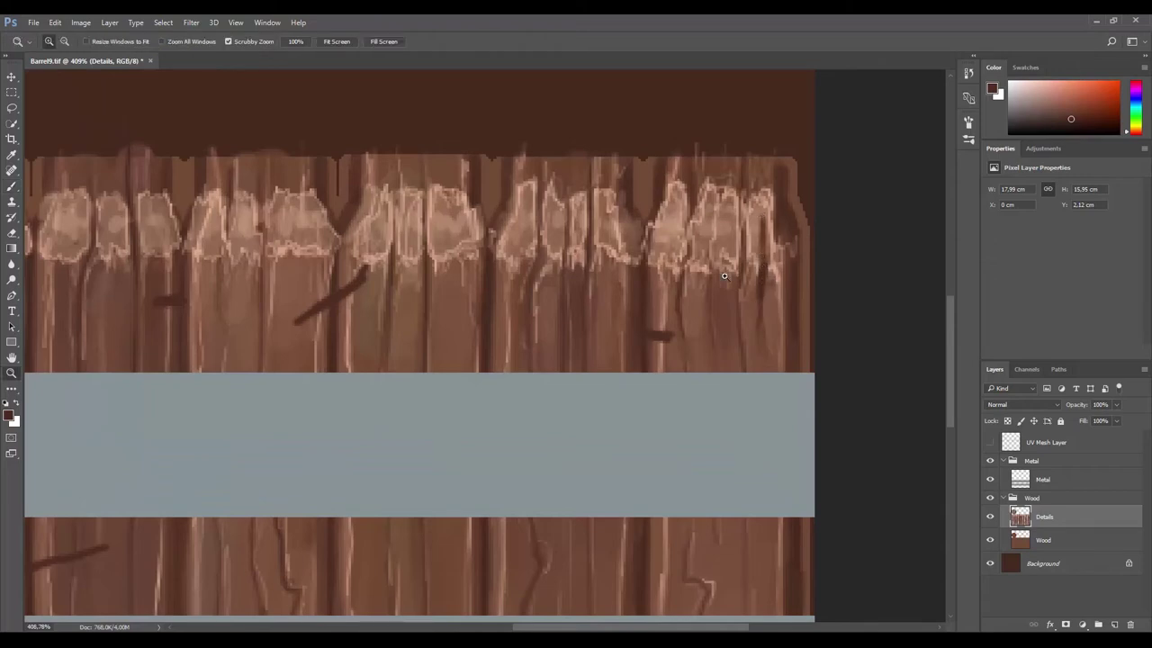
scroll(759, 284, down, 1)
scroll(514, 276, up, 2)
scroll(414, 471, down, 2)
drag(415, 470, 486, 481)
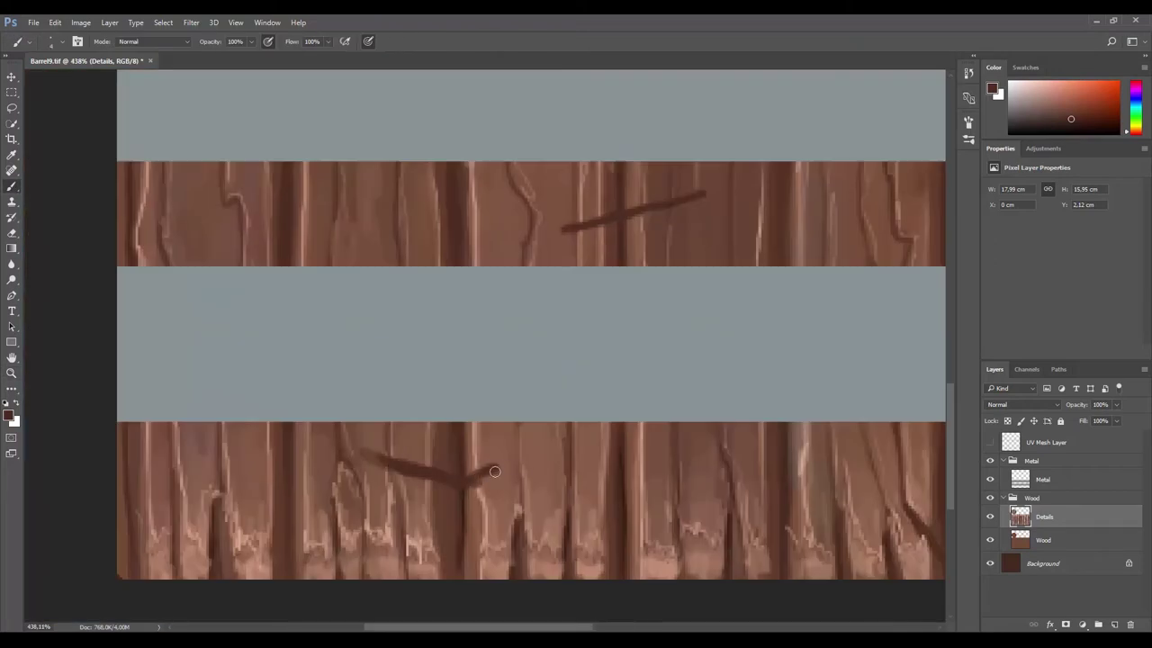
Step: Paint pale highlight strokes along the edge of a crack
scroll(406, 438, up, 1)
scroll(463, 437, down, 3)
scroll(635, 379, up, 1)
scroll(635, 379, up, 1)
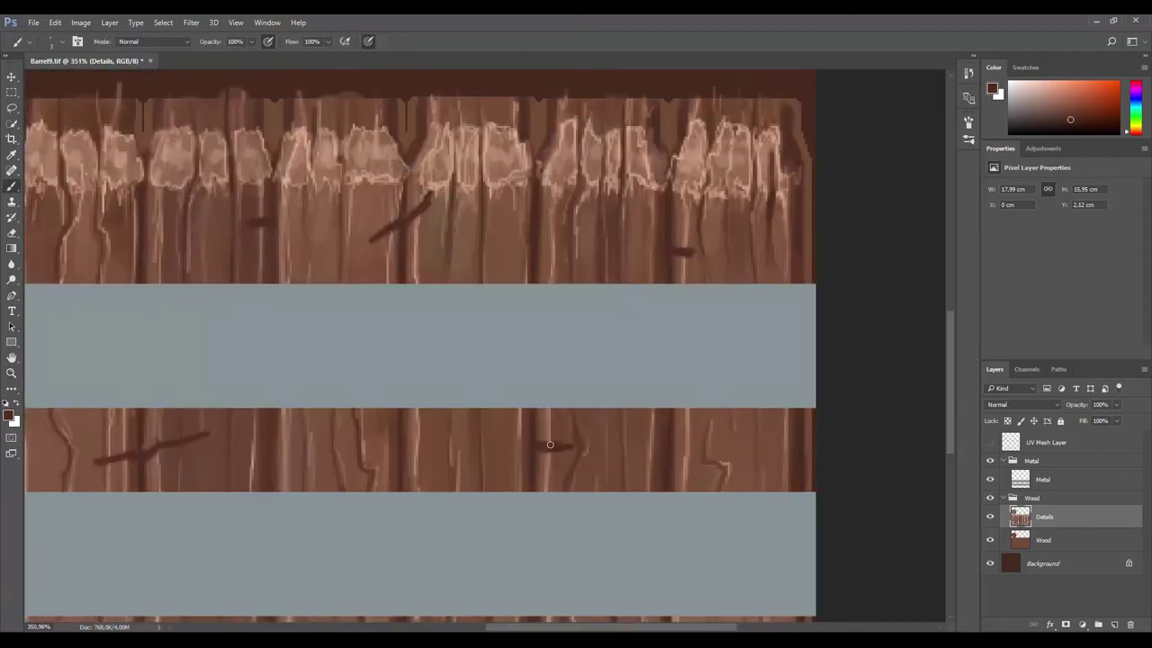
scroll(630, 378, up, 2)
scroll(607, 438, down, 4)
scroll(455, 355, up, 3)
scroll(454, 354, down, 3)
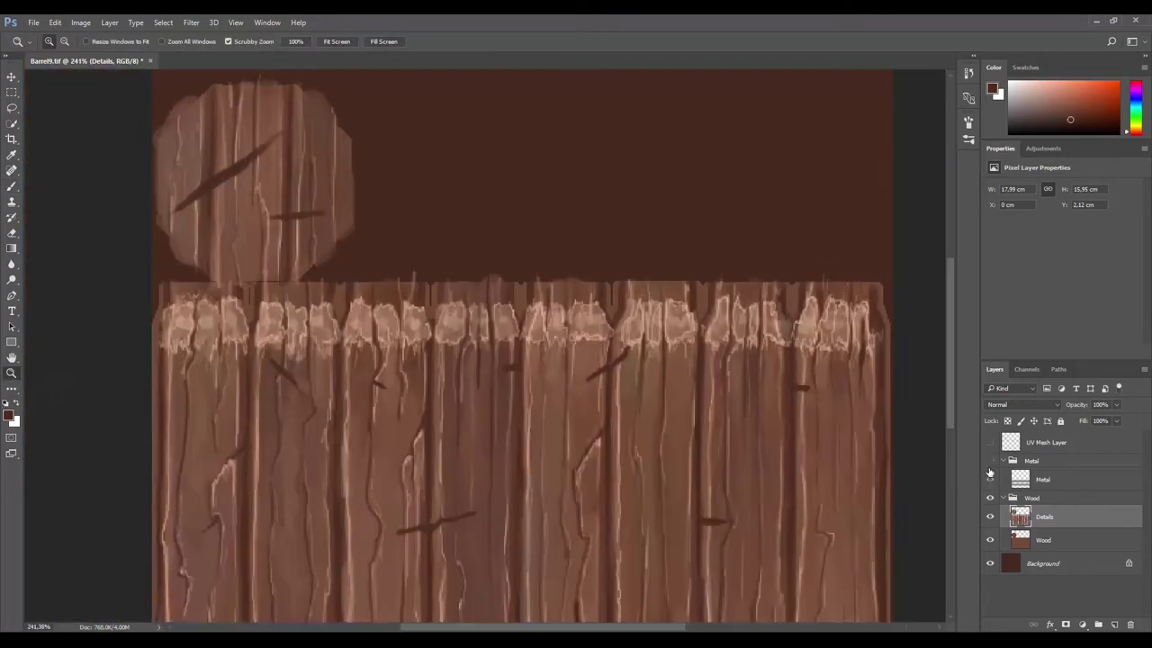
key(b)
scroll(455, 354, up, 4)
drag(387, 266, 454, 341)
scroll(423, 306, up, 2)
drag(441, 389, 486, 463)
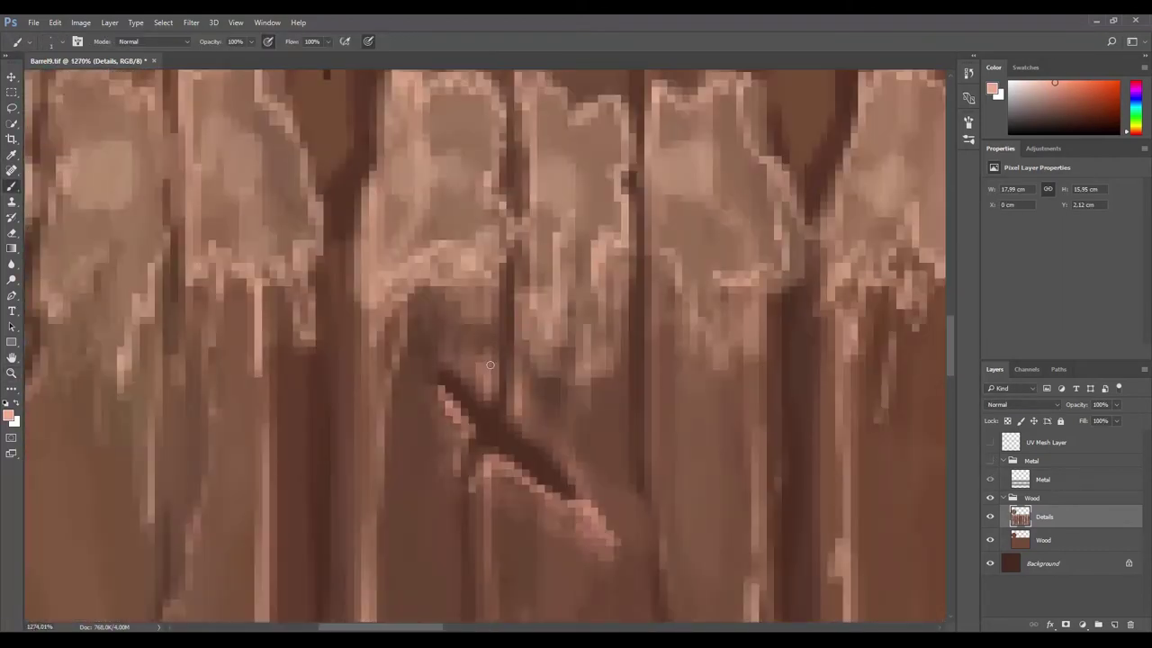
Step: Lighten the lower edge of the diagonal lid crack, then switch to a darker brown
scroll(617, 478, down, 1)
click(9, 415)
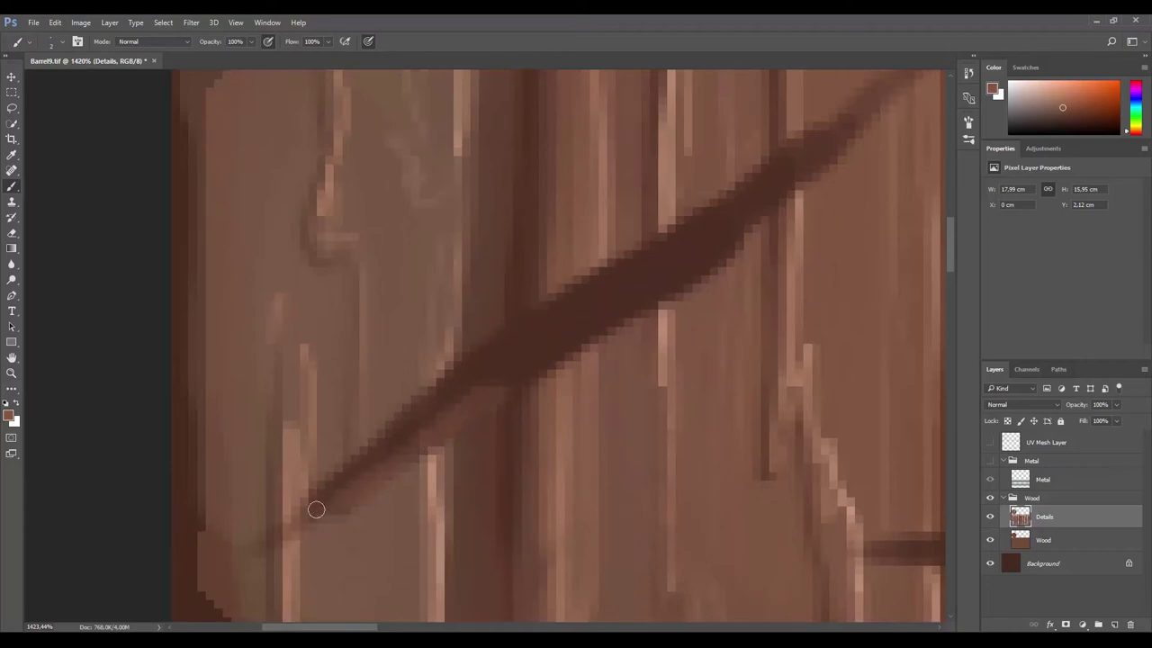
mouse_move(575, 345)
mouse_down()
mouse_move(762, 221)
mouse_move(821, 155)
mouse_up()
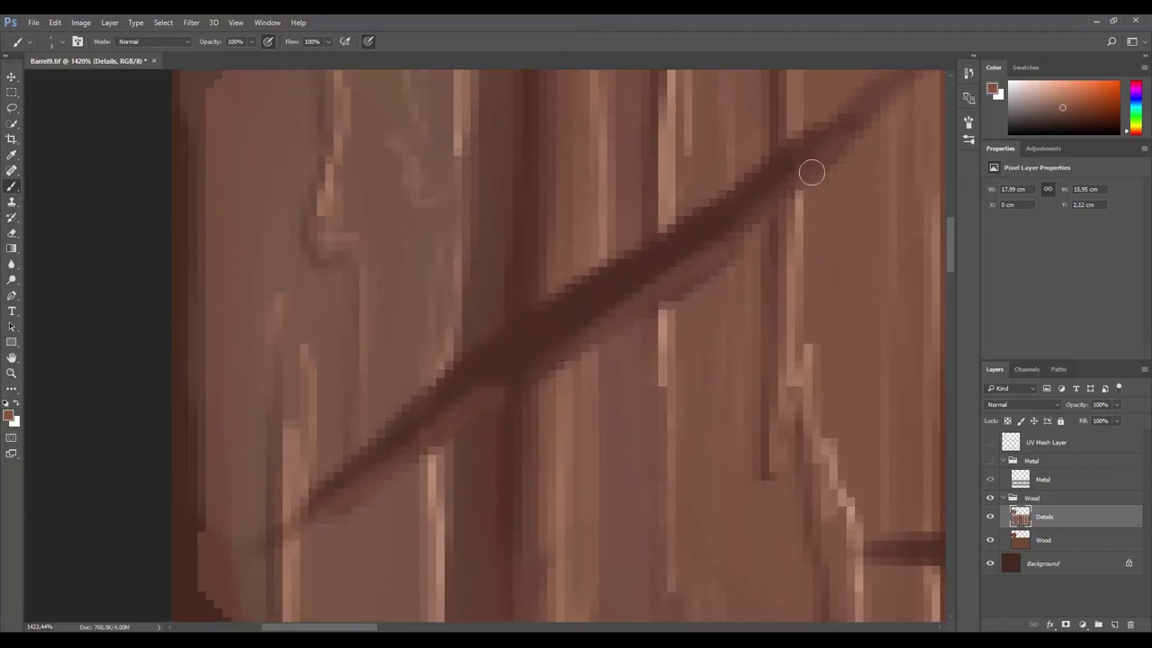
scroll(811, 171, down, 5)
scroll(678, 286, up, 5)
click(9, 415)
click(509, 297)
click(691, 176)
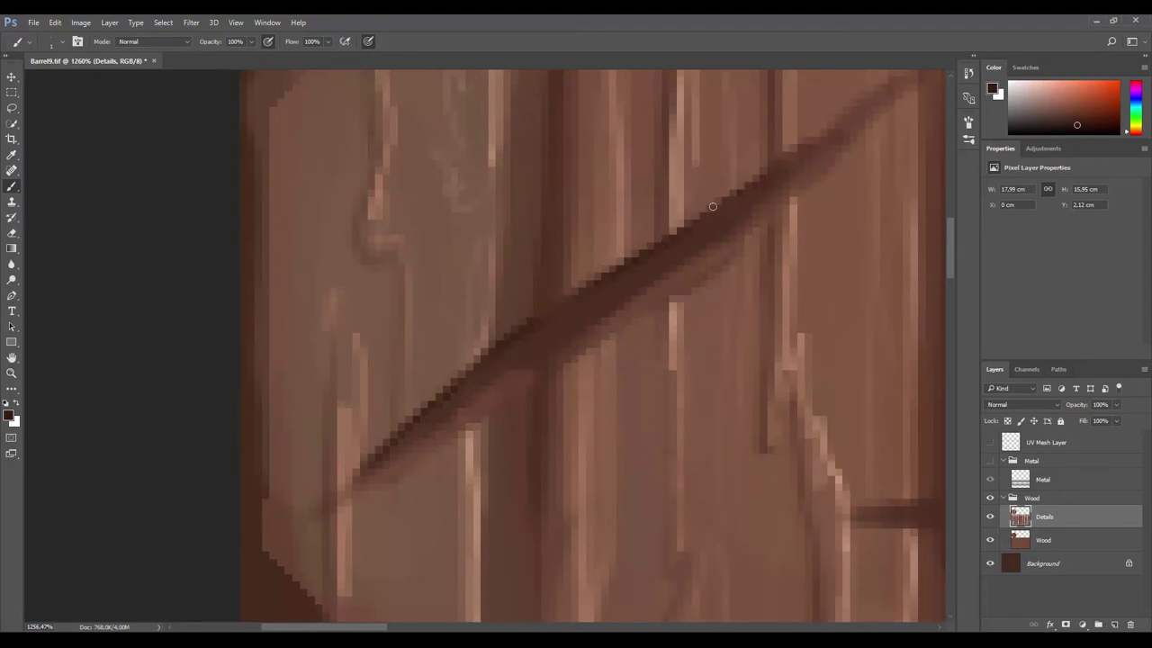
Step: Sample light pink from the plank and highlight both edges of the diagonal groove
scroll(834, 133, down, 5)
scroll(746, 237, up, 5)
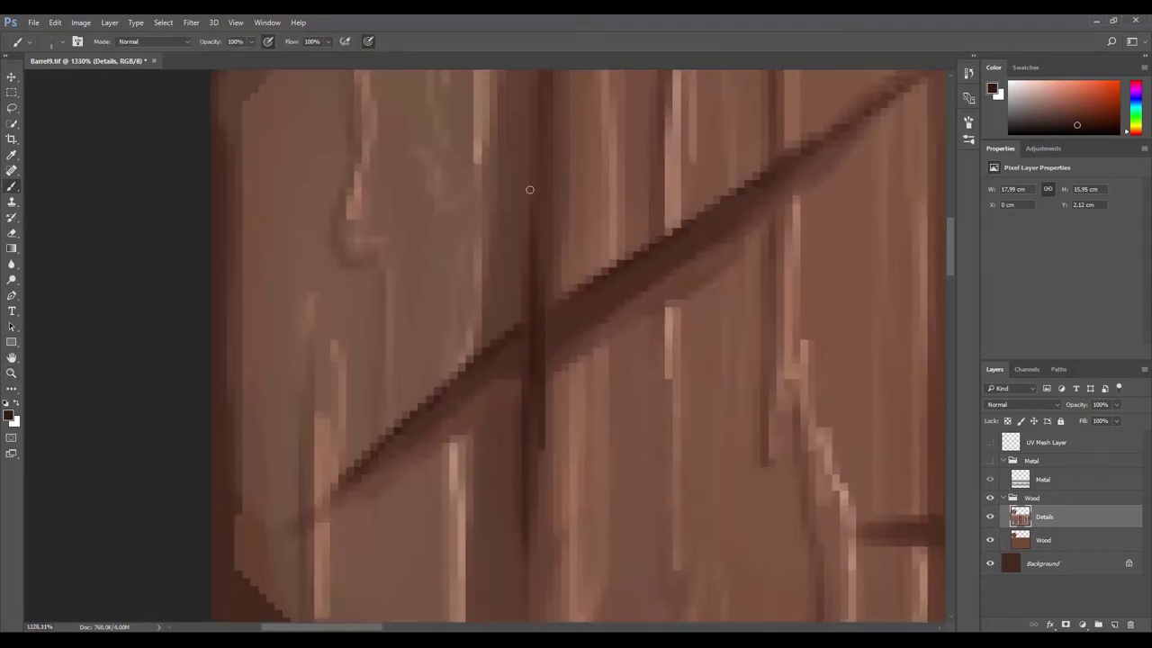
scroll(530, 189, down, 3)
scroll(530, 189, down, 2)
scroll(566, 275, up, 5)
scroll(491, 379, up, 1)
alt+click(487, 383)
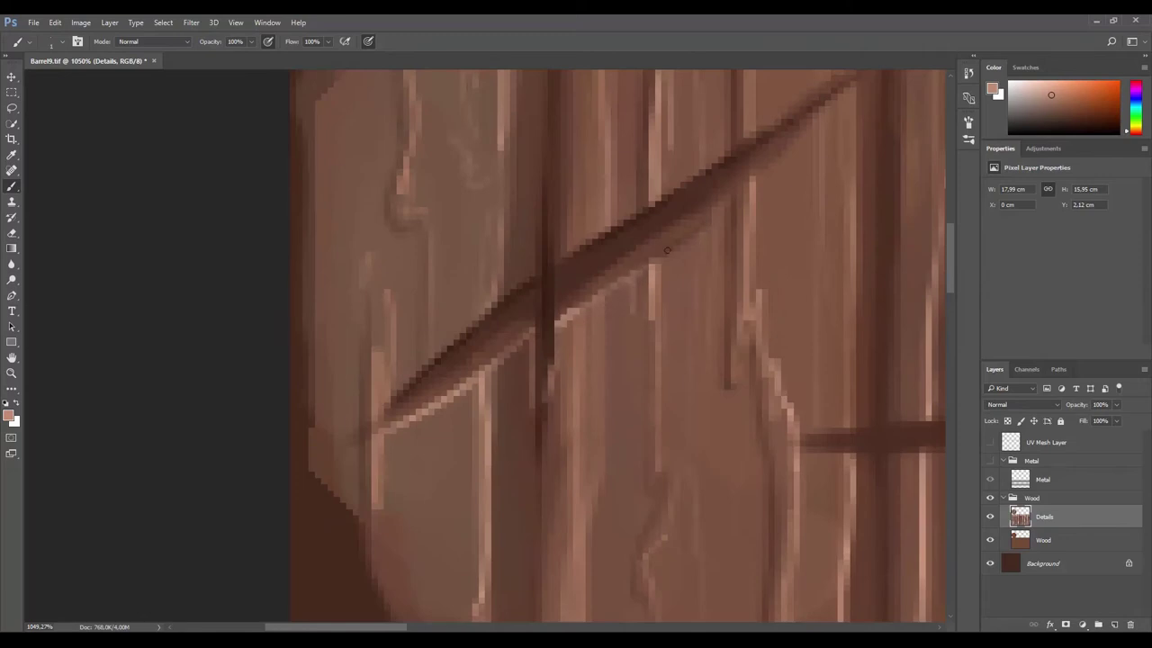
scroll(770, 157, up, 2)
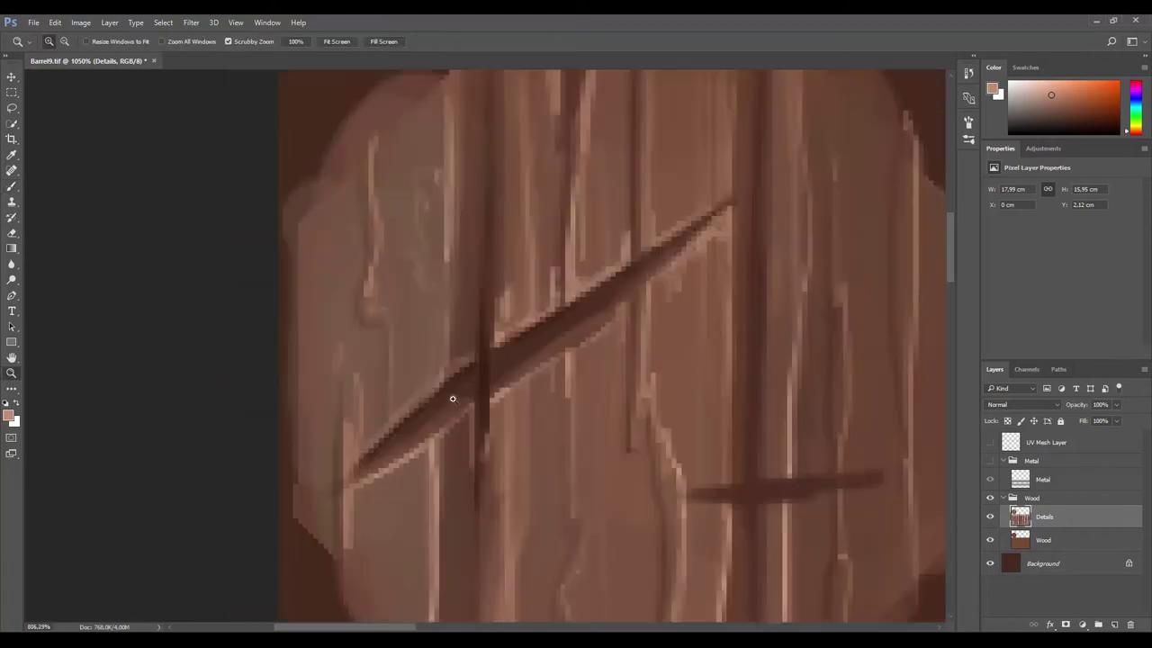
alt+click(388, 414)
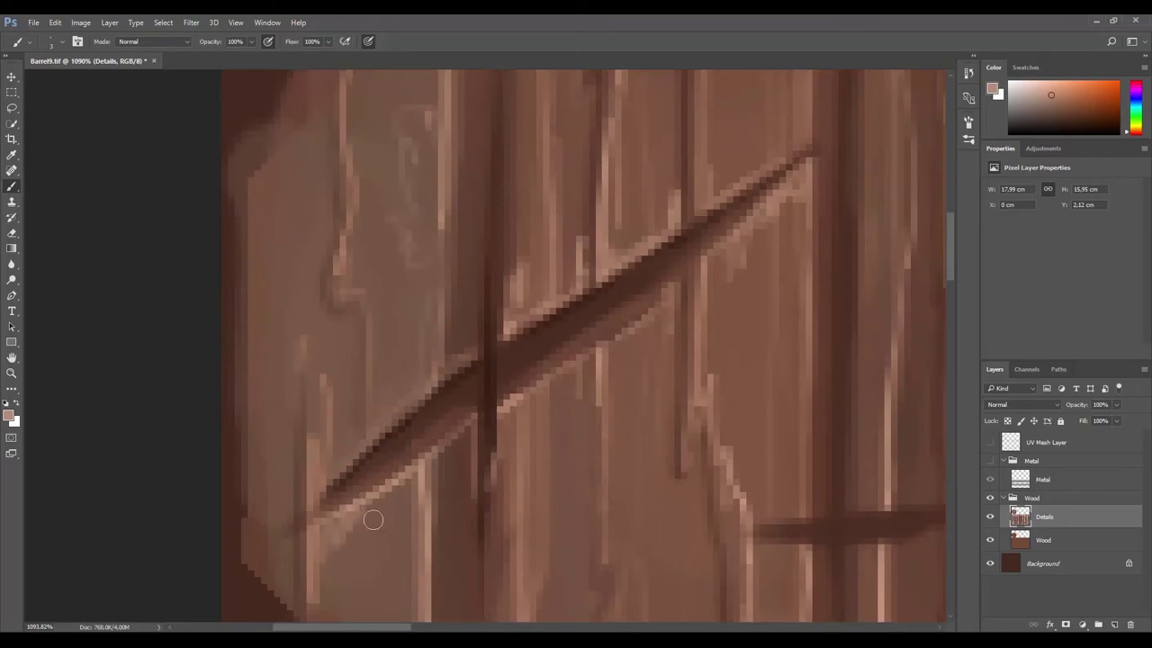
drag(373, 519, 411, 479)
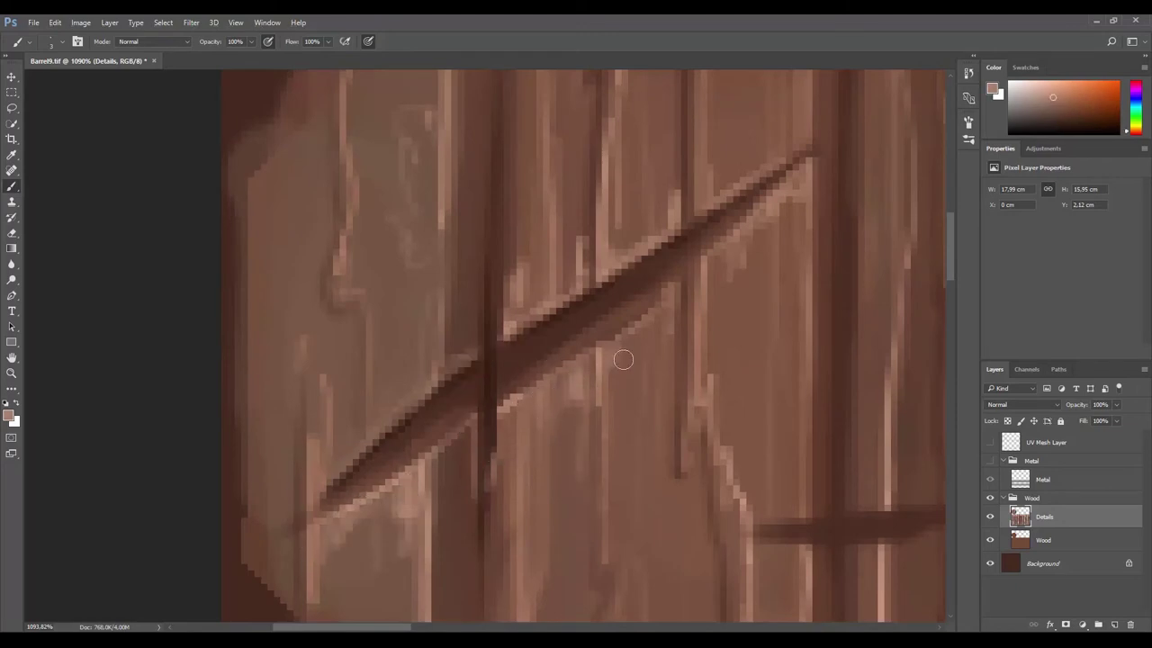
drag(624, 360, 678, 374)
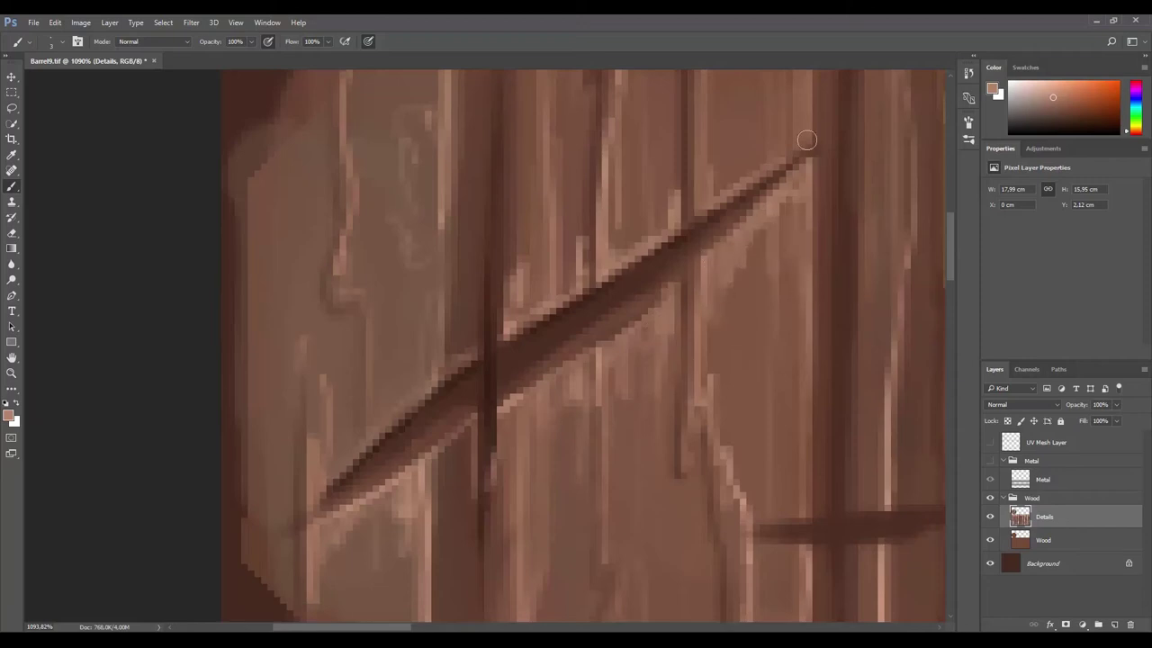
drag(806, 139, 741, 163)
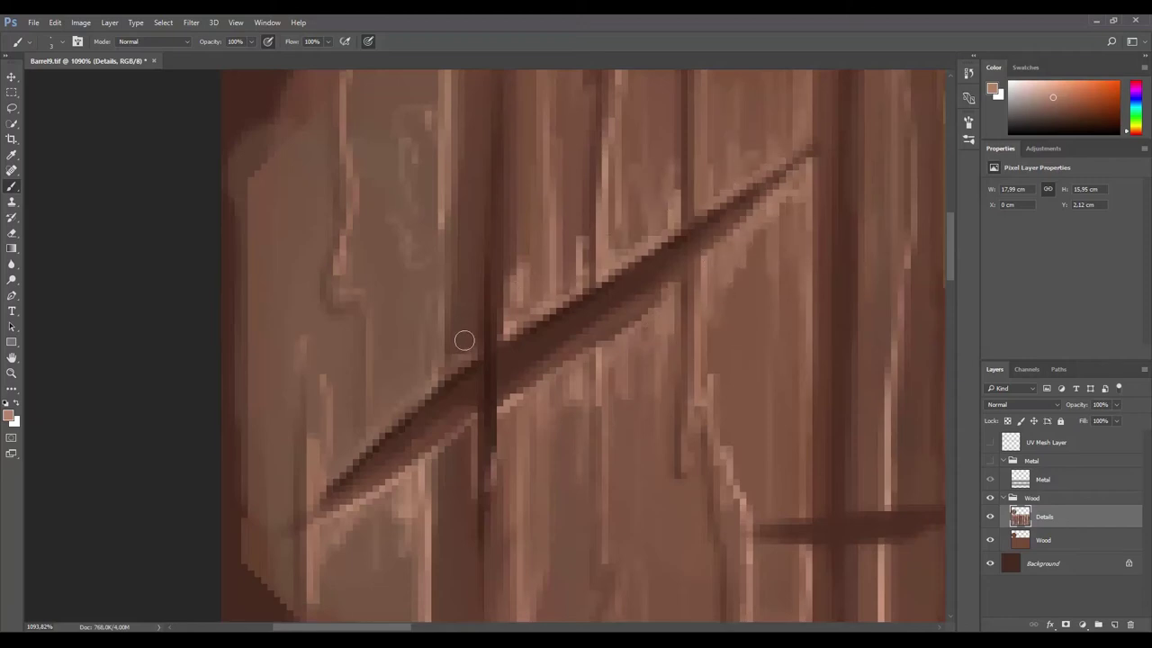
Step: Choose a lighter pink foreground colour and zoom out to see the whole texture
key(z)
scroll(470, 379, down, 5)
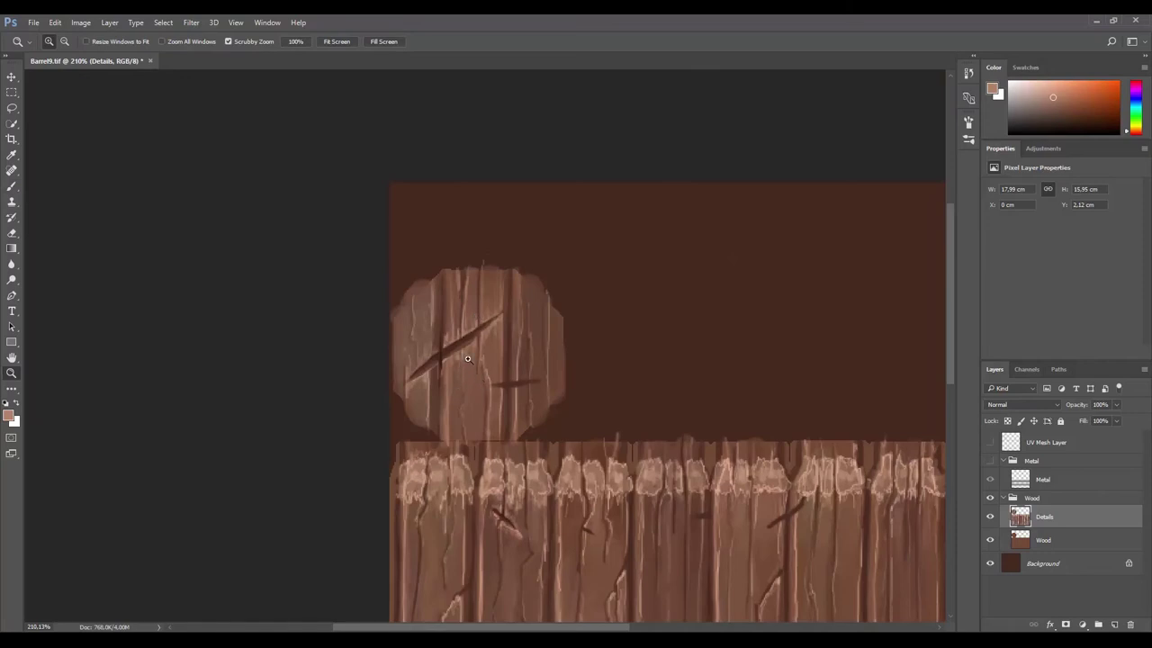
scroll(467, 359, up, 4)
scroll(467, 359, up, 2)
key(b)
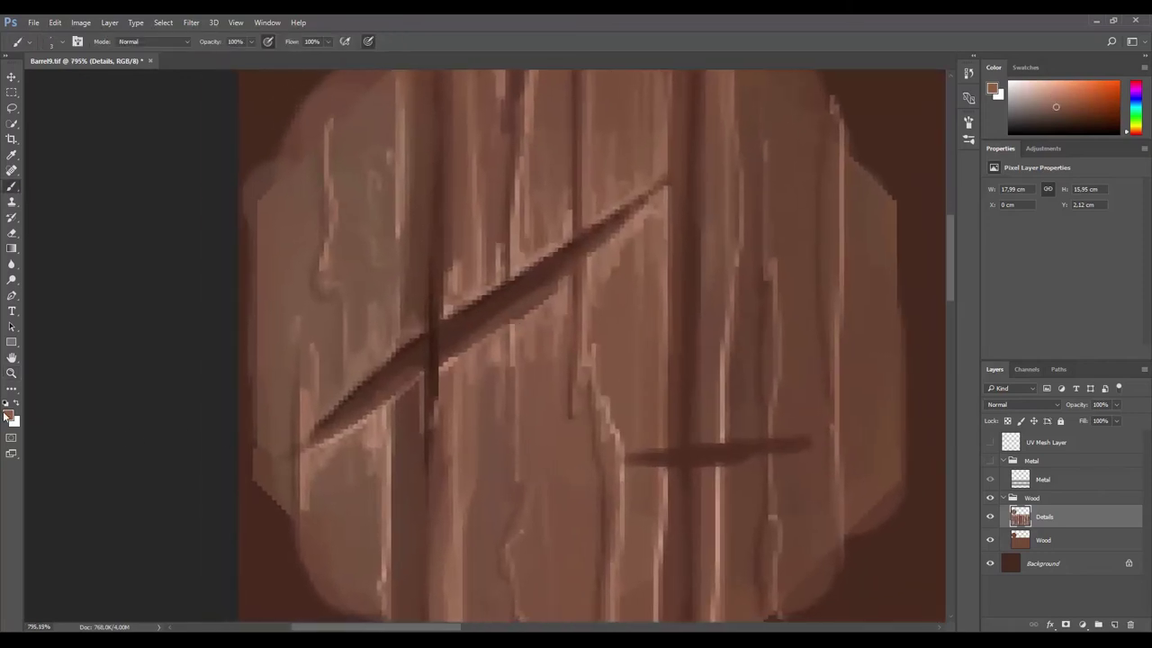
click(9, 415)
click(465, 192)
click(688, 174)
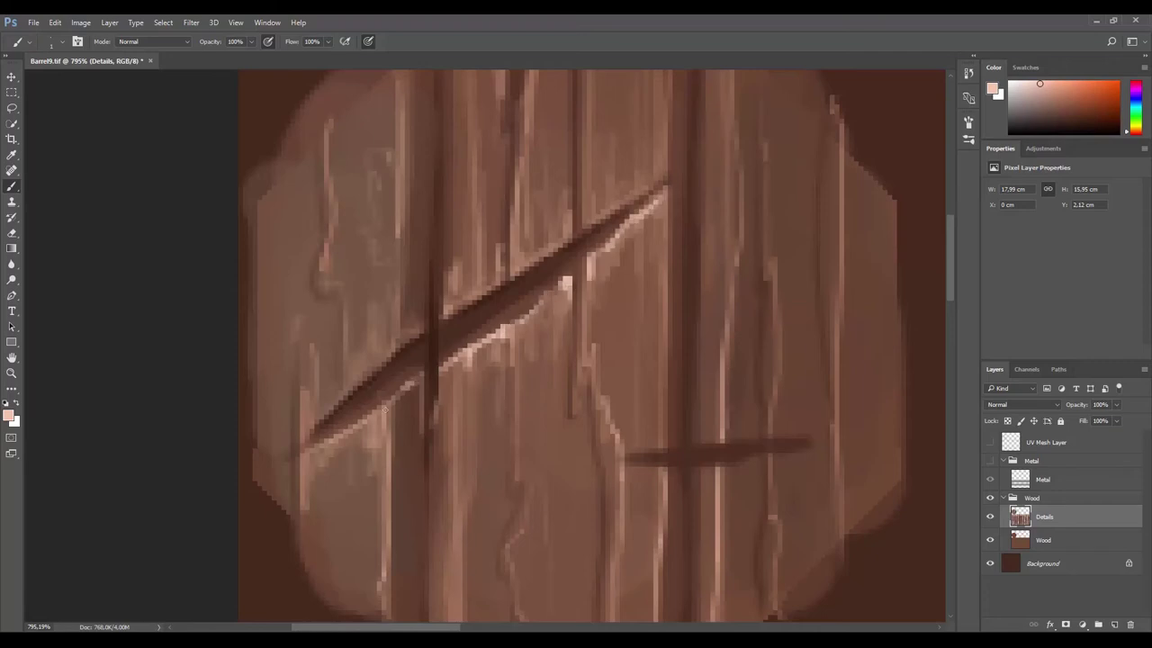
key(z)
scroll(423, 442, down, 6)
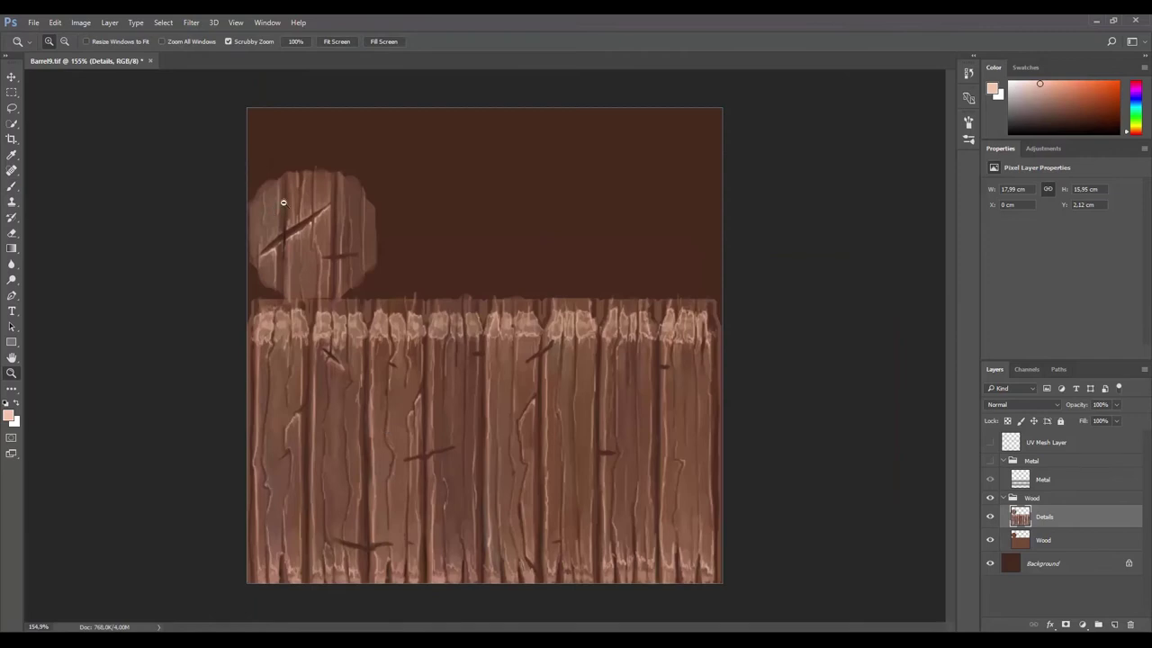
Step: Outline the underside of the short horizontal crack with light paint
scroll(282, 203, up, 5)
key(b)
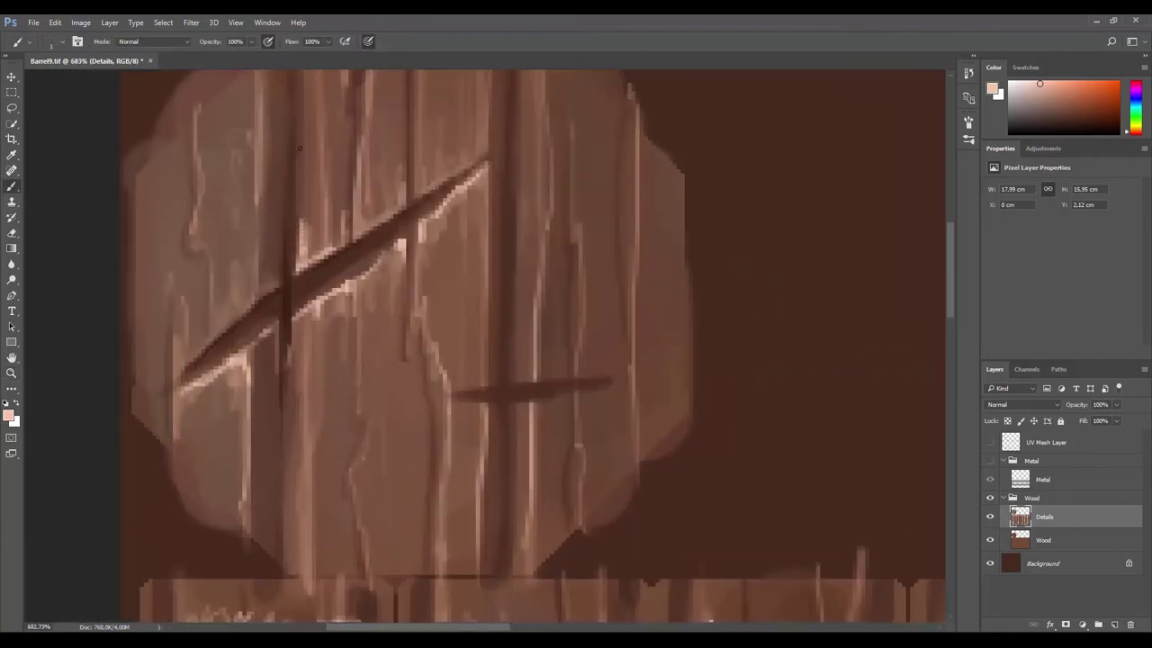
key(z)
scroll(300, 148, down, 4)
scroll(340, 253, up, 3)
key(b)
key(z)
scroll(332, 204, down, 2)
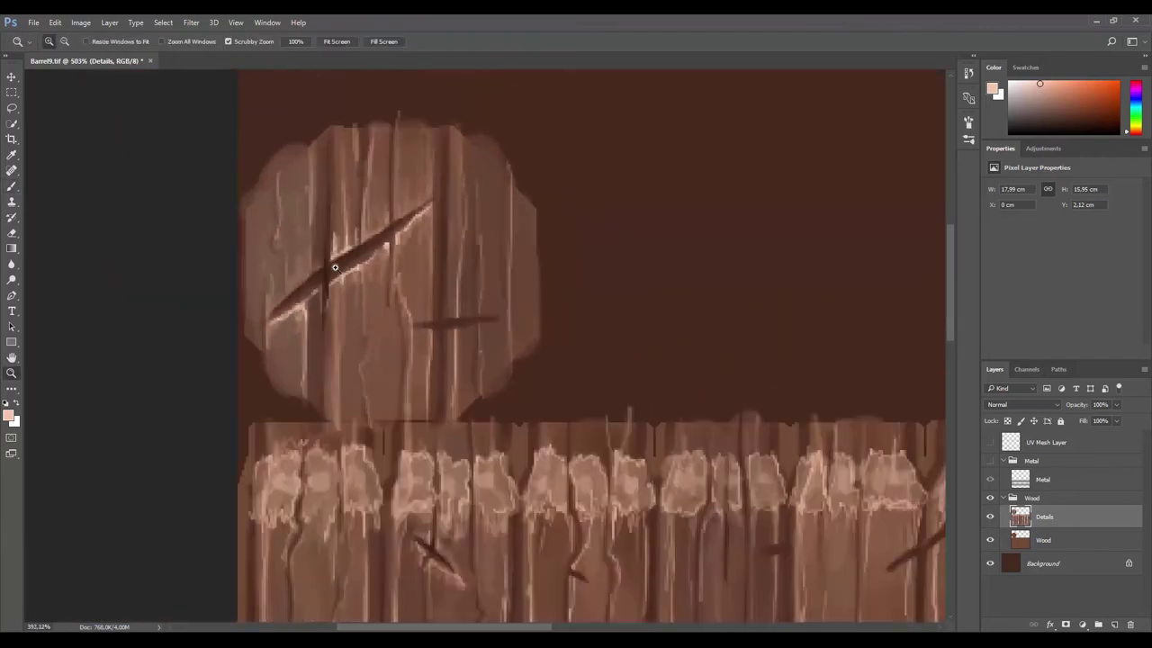
scroll(297, 218, down, 2)
scroll(376, 289, up, 5)
scroll(380, 325, up, 1)
key(b)
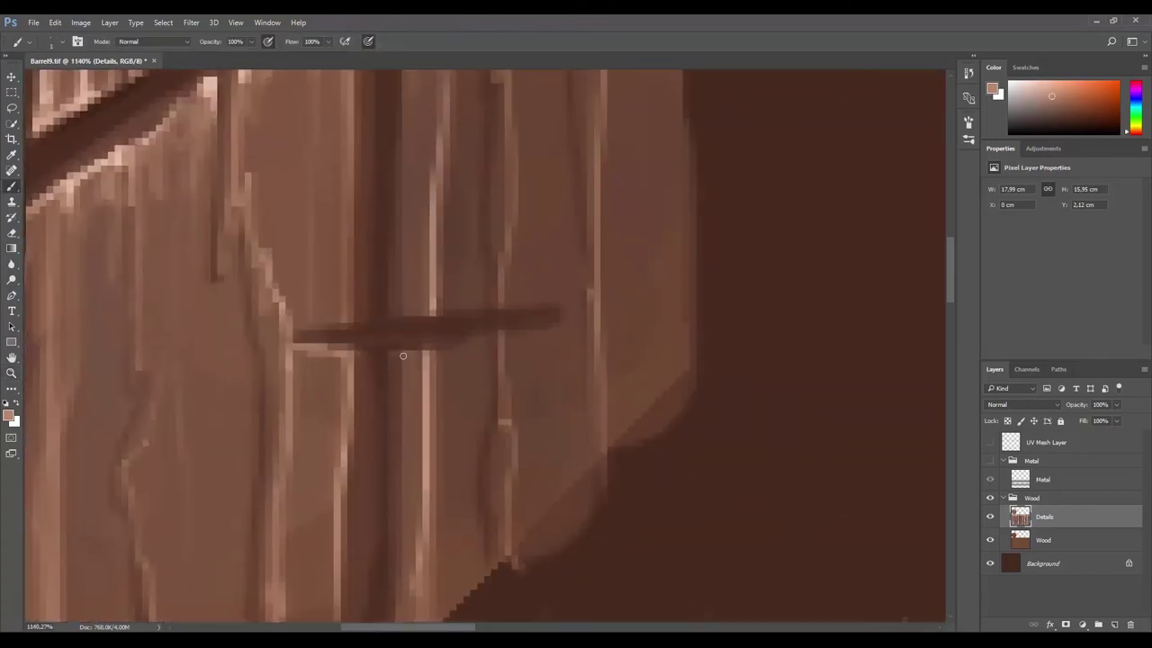
drag(297, 340, 551, 317)
Step: Add light highlights beneath and along the dark lid cracks
scroll(451, 421, up, 1)
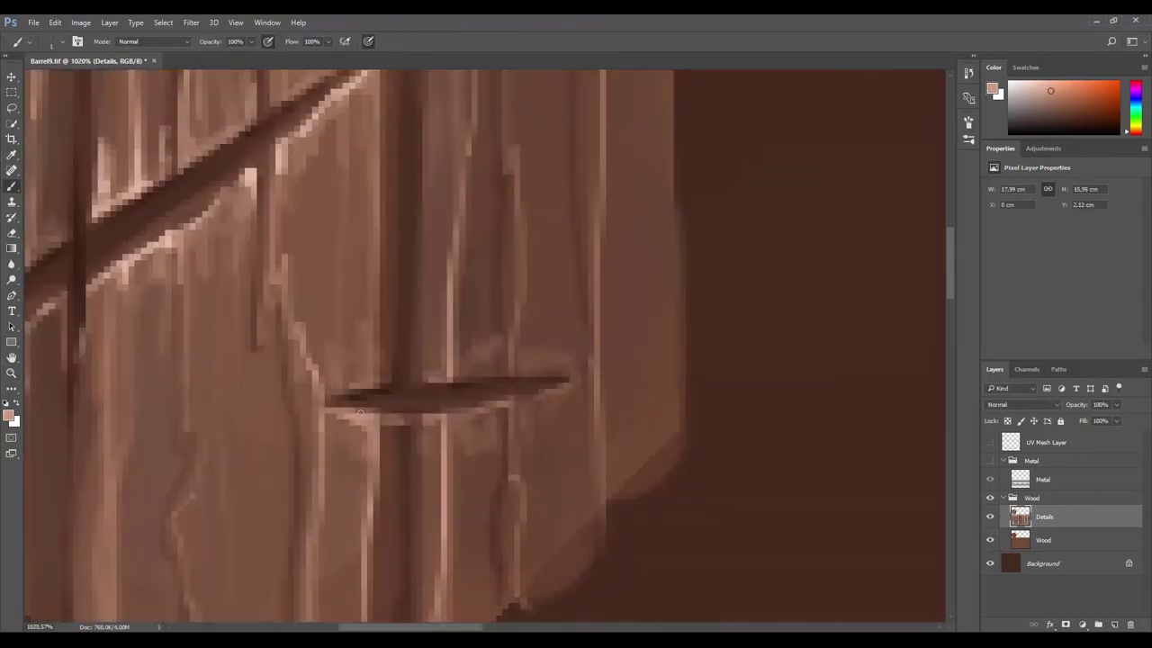
drag(441, 421, 545, 400)
scroll(533, 431, down, 4)
scroll(533, 437, up, 5)
drag(864, 385, 378, 207)
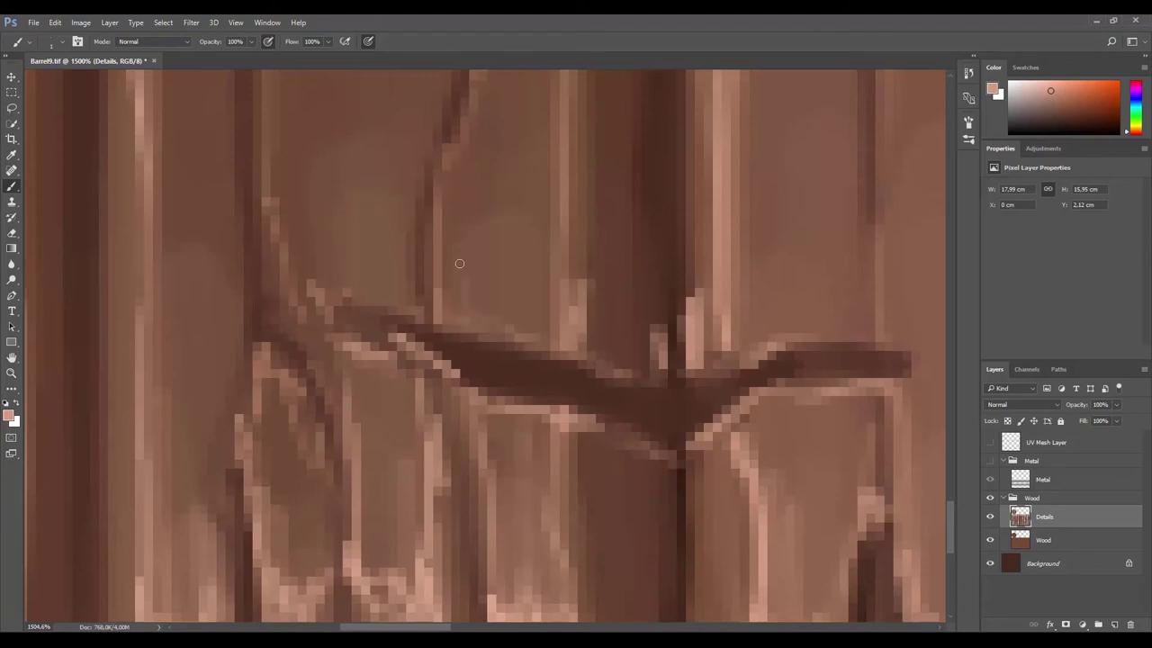
key(z)
scroll(386, 270, down, 4)
scroll(489, 511, up, 2)
scroll(489, 511, down, 2)
scroll(489, 511, up, 5)
key(b)
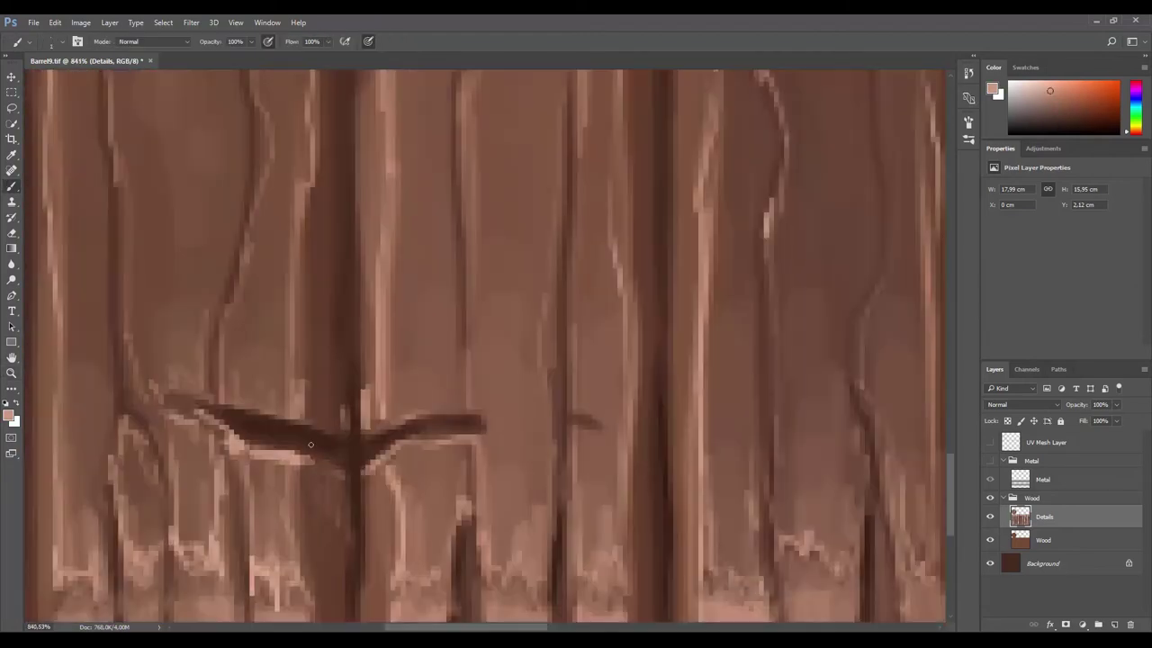
Step: Highlight the edges of the side-plank cracks with light pink strokes
alt+click(504, 423)
scroll(504, 423, down, 5)
scroll(371, 187, up, 3)
scroll(432, 468, up, 2)
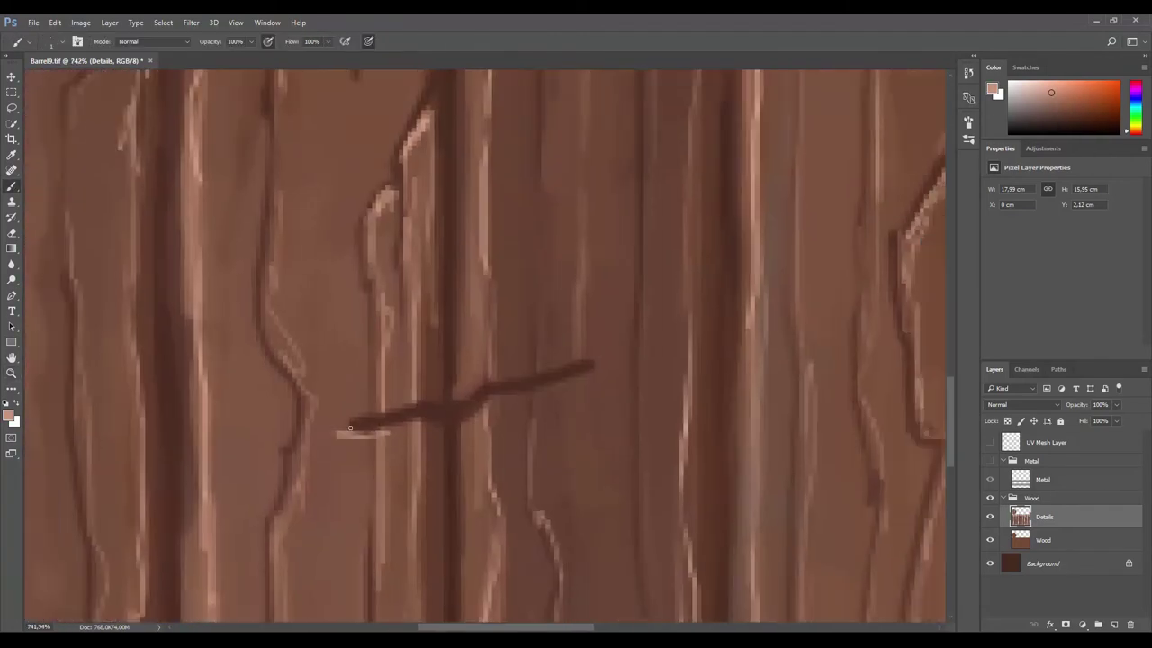
drag(315, 432, 612, 351)
scroll(414, 356, up, 3)
scroll(414, 357, down, 3)
drag(305, 455, 468, 378)
Step: Zoom out to review the whole texture with the new crack highlights
key(z)
scroll(414, 405, up, 3)
scroll(333, 385, down, 5)
scroll(333, 385, up, 5)
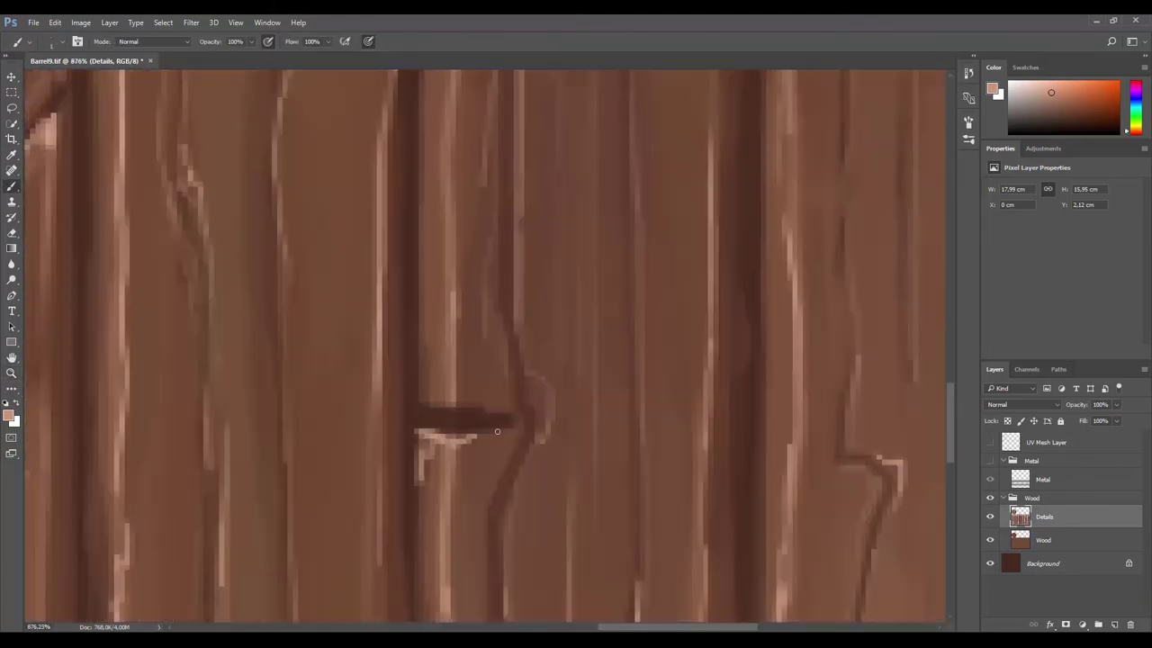
scroll(405, 405, down, 2)
scroll(450, 423, down, 2)
scroll(533, 441, up, 2)
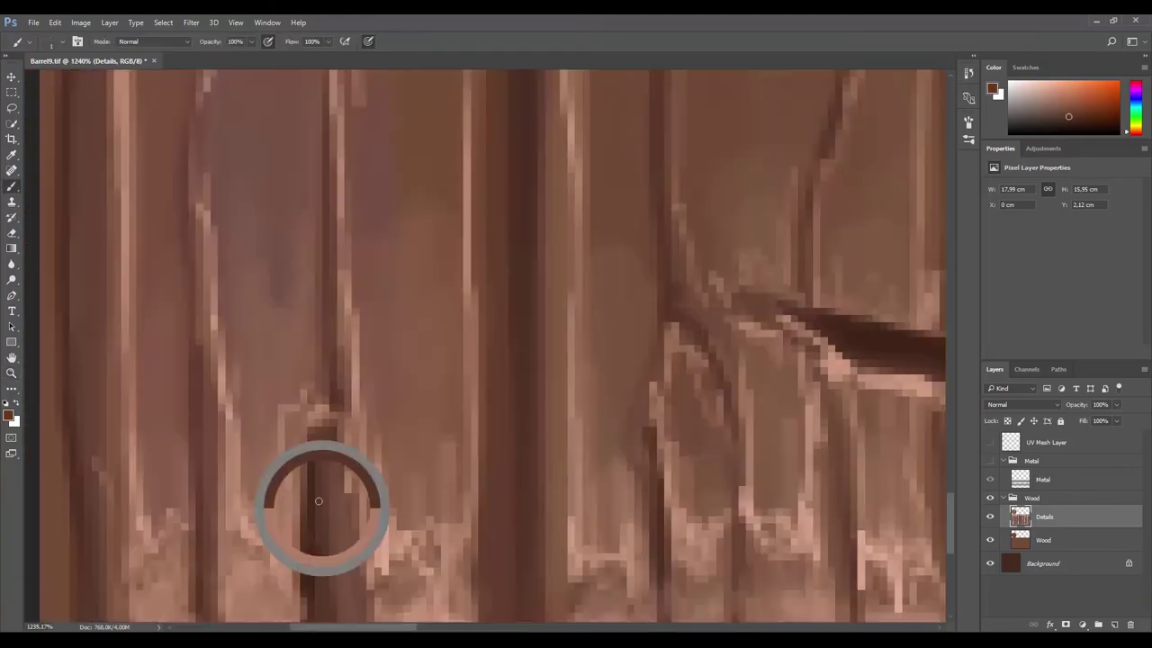
scroll(405, 450, down, 1)
scroll(528, 448, down, 2)
scroll(527, 448, down, 2)
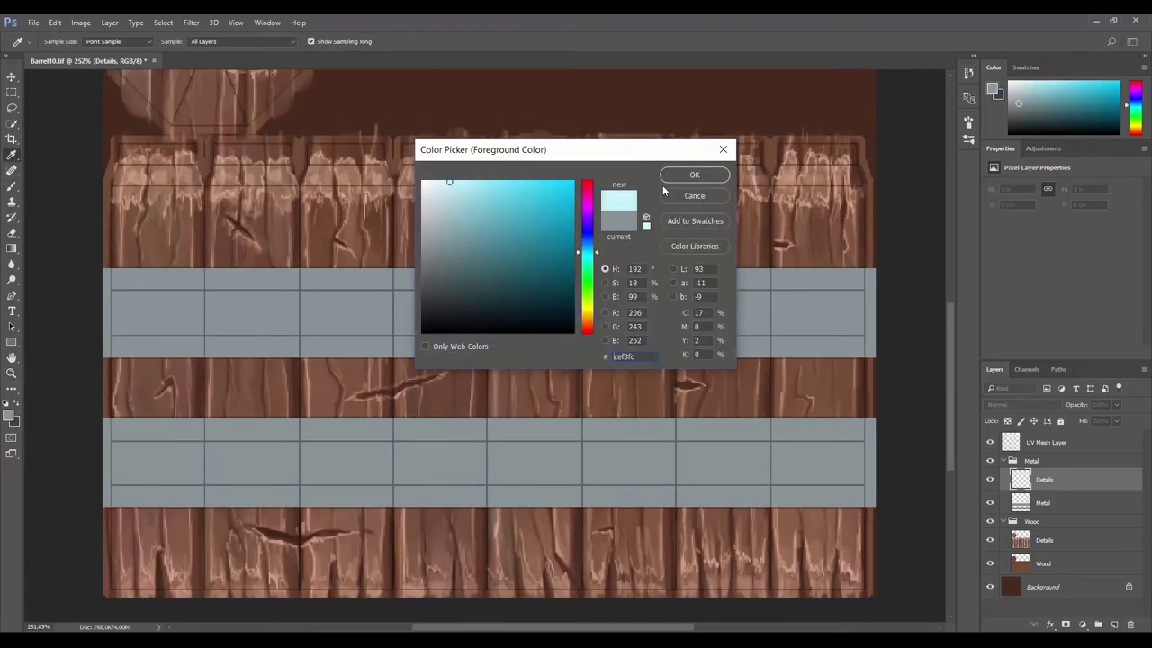
Step: Highlight the top edges of both metal bands and paint a dark strip under the upper band
click(684, 176)
key(b)
drag(112, 277, 877, 277)
drag(112, 426, 878, 427)
drag(108, 349, 877, 349)
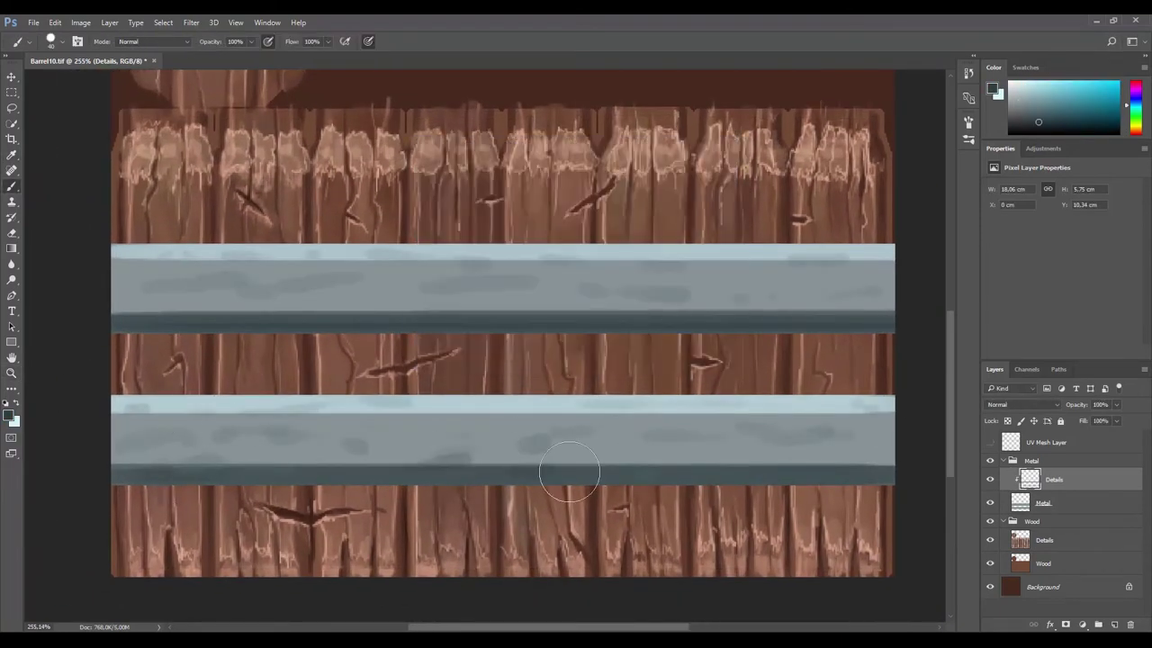
Step: Cover the blotches on the lower metal band with grey-blue paint
alt+click(301, 302)
drag(818, 432, 142, 432)
key(z)
drag(216, 258, 426, 351)
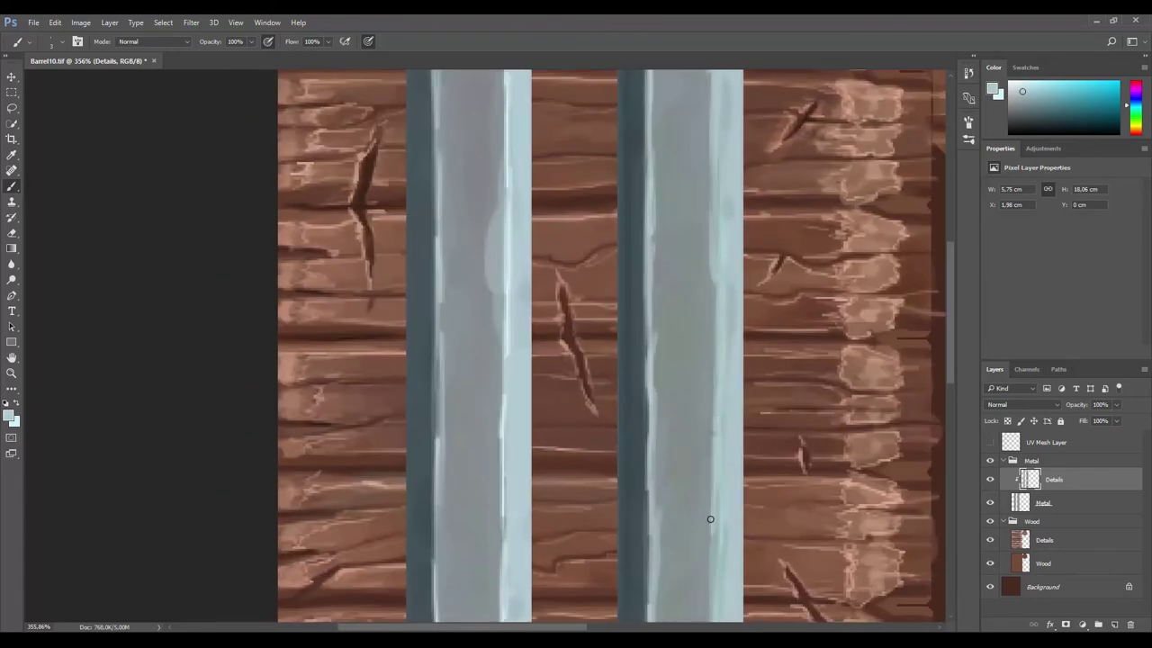
mouse_move(631, 287)
mouse_down()
mouse_move(639, 160)
mouse_move(530, 473)
mouse_move(535, 319)
mouse_up()
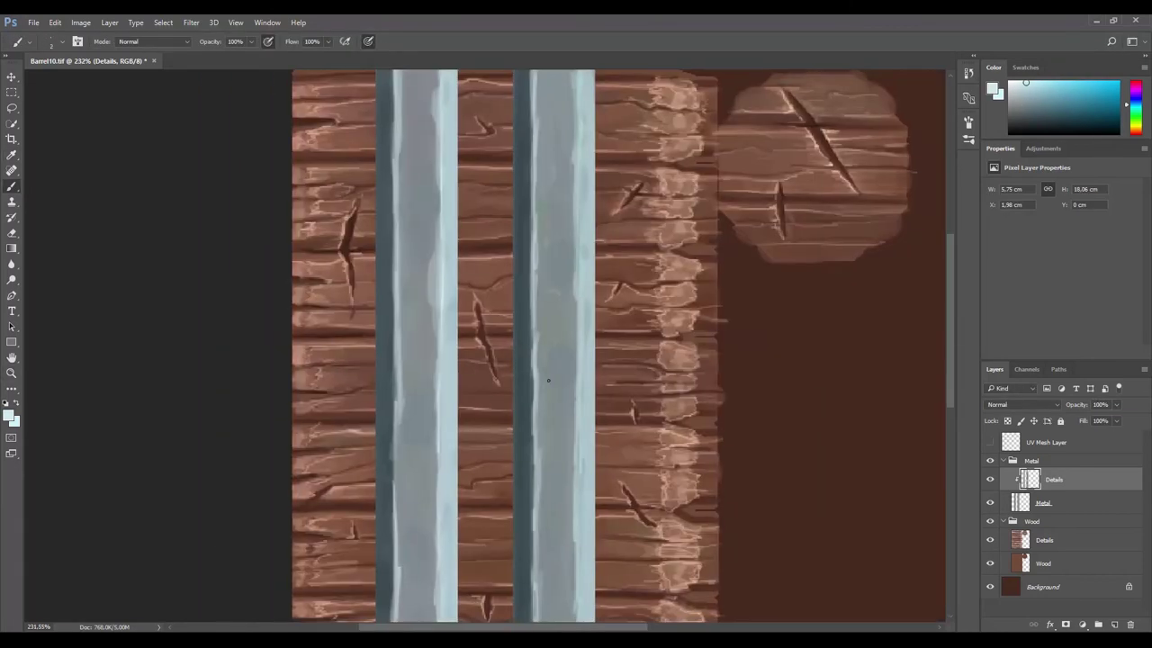
drag(437, 374, 442, 393)
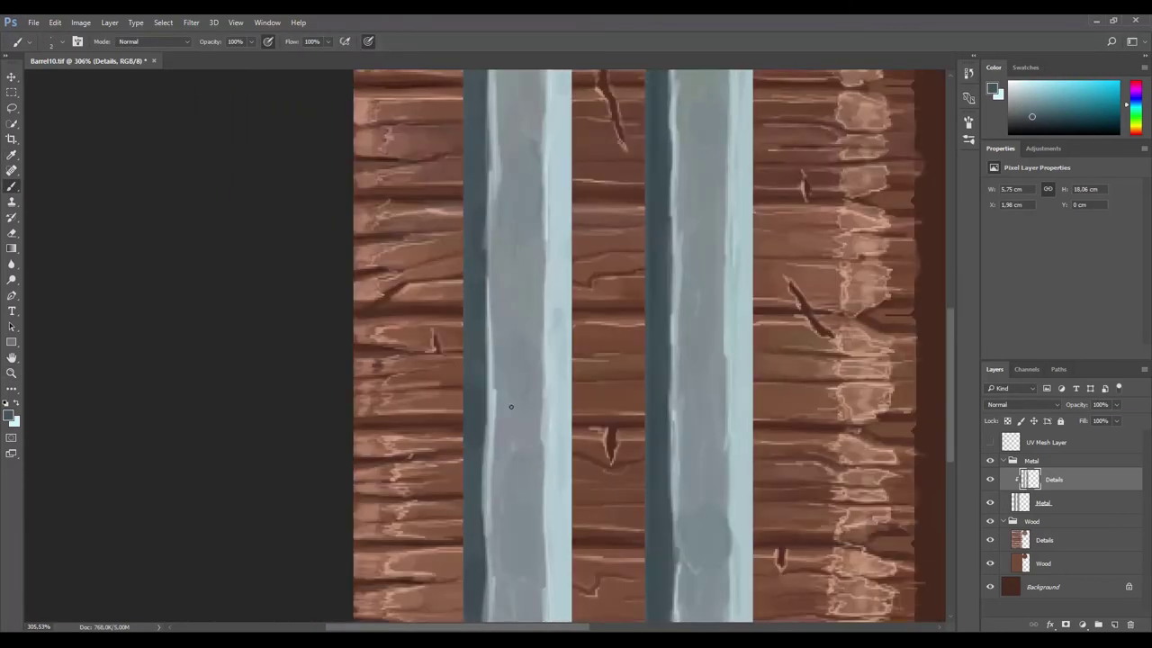
Step: Paint faint pink rust tint across the metal bands
drag(492, 160, 723, 429)
click(18, 407)
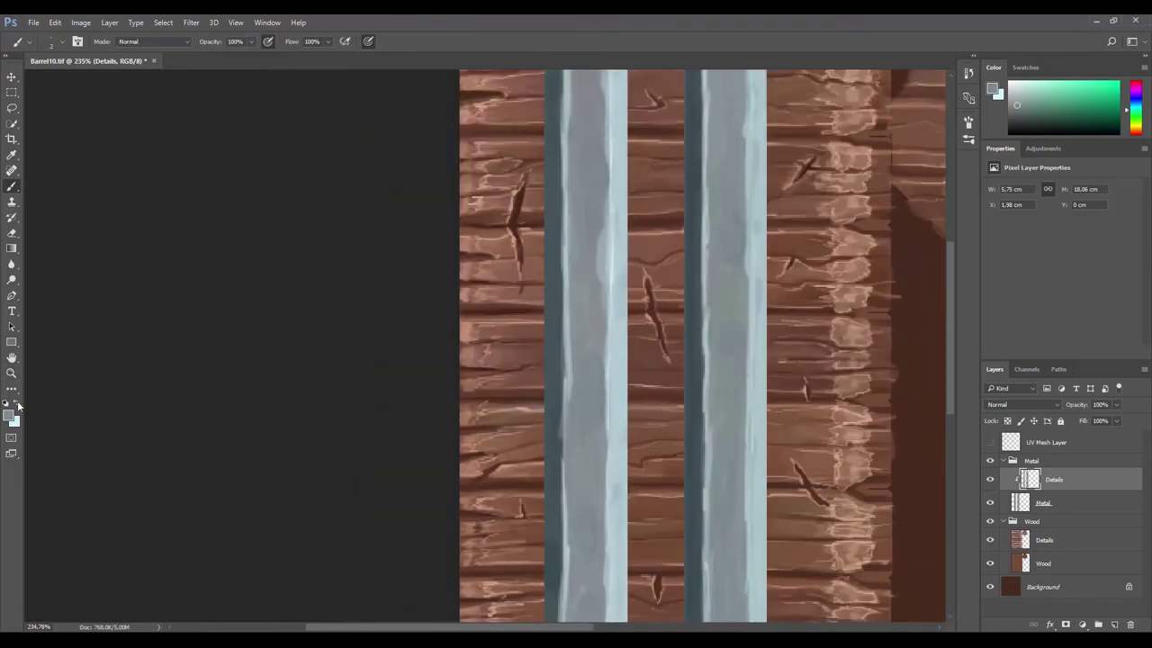
drag(586, 243, 590, 288)
drag(728, 239, 731, 270)
drag(549, 241, 579, 241)
Step: Choose a light blue, then a light foreground paint colour
alt+click(621, 236)
scroll(663, 423, right, 5)
scroll(710, 414, down, 3)
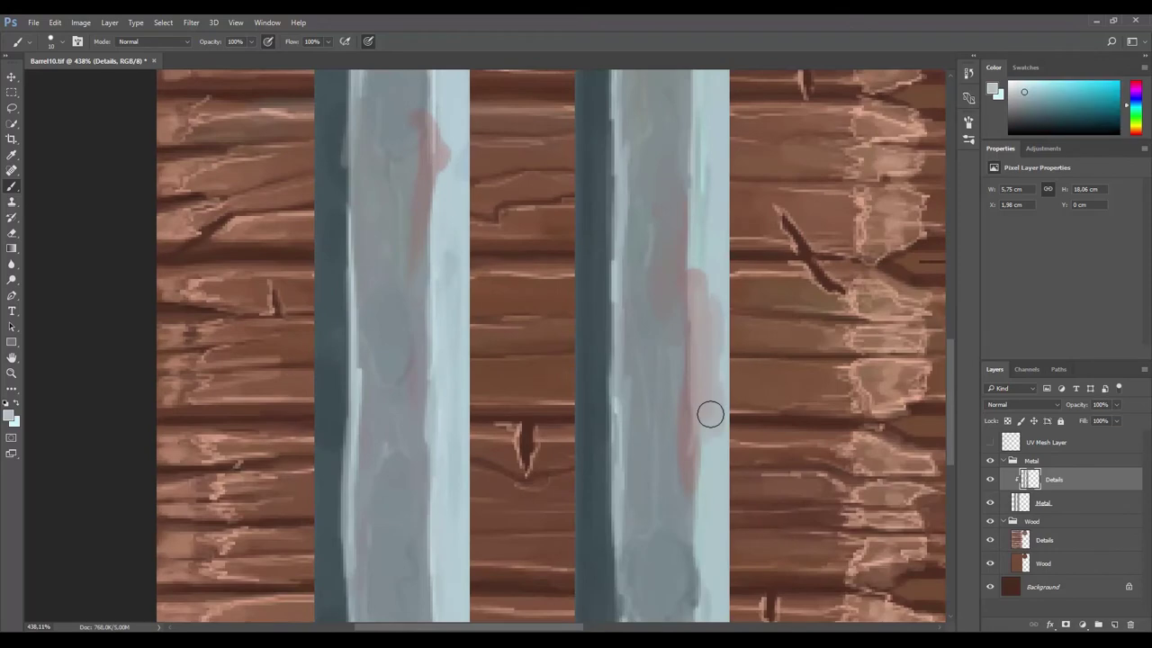
alt+click(709, 414)
scroll(522, 298, down, 3)
scroll(477, 471, up, 3)
scroll(468, 380, down, 3)
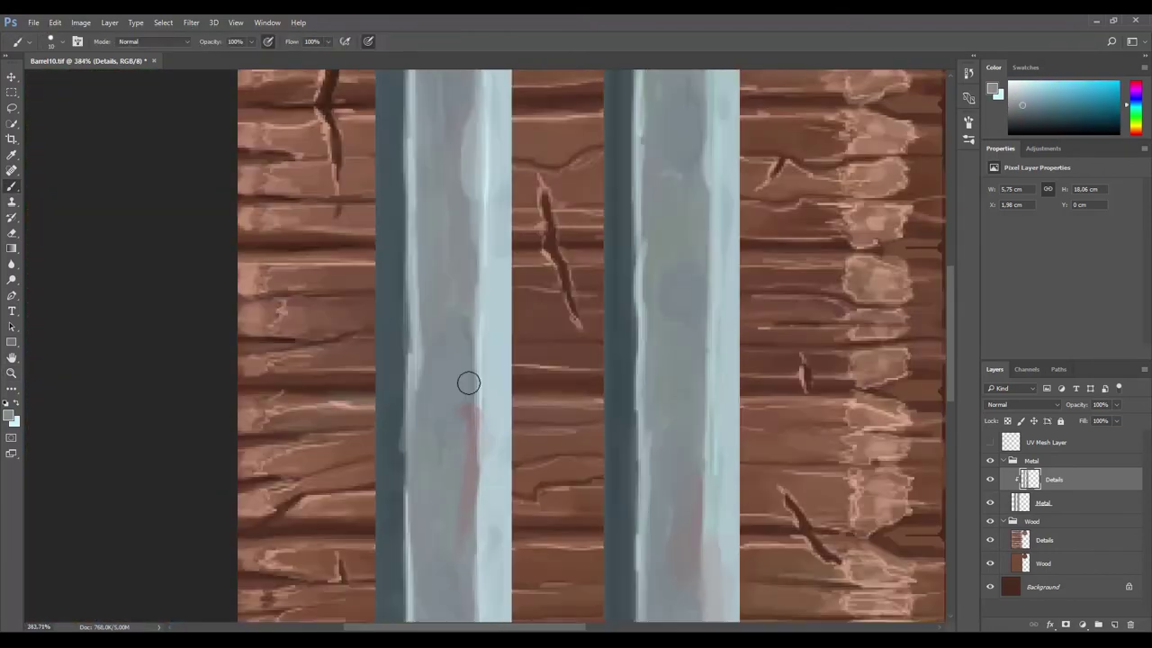
click(10, 414)
click(689, 171)
scroll(504, 194, down, 2)
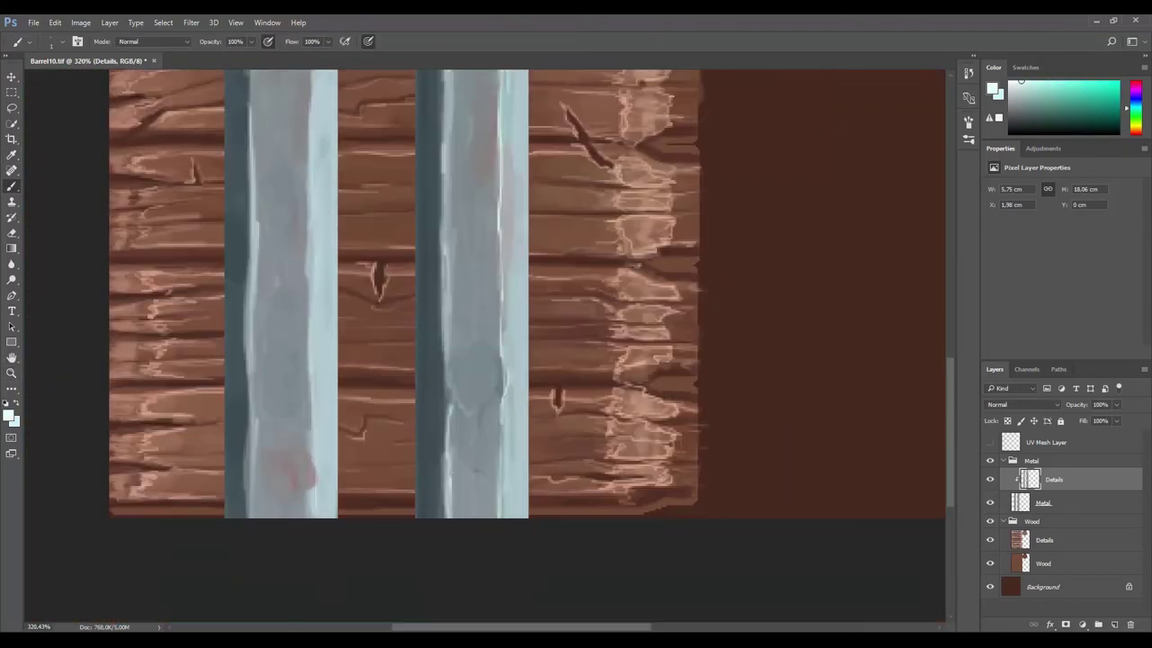
scroll(450, 270, up, 2)
scroll(423, 315, left, 3)
scroll(391, 366, down, 2)
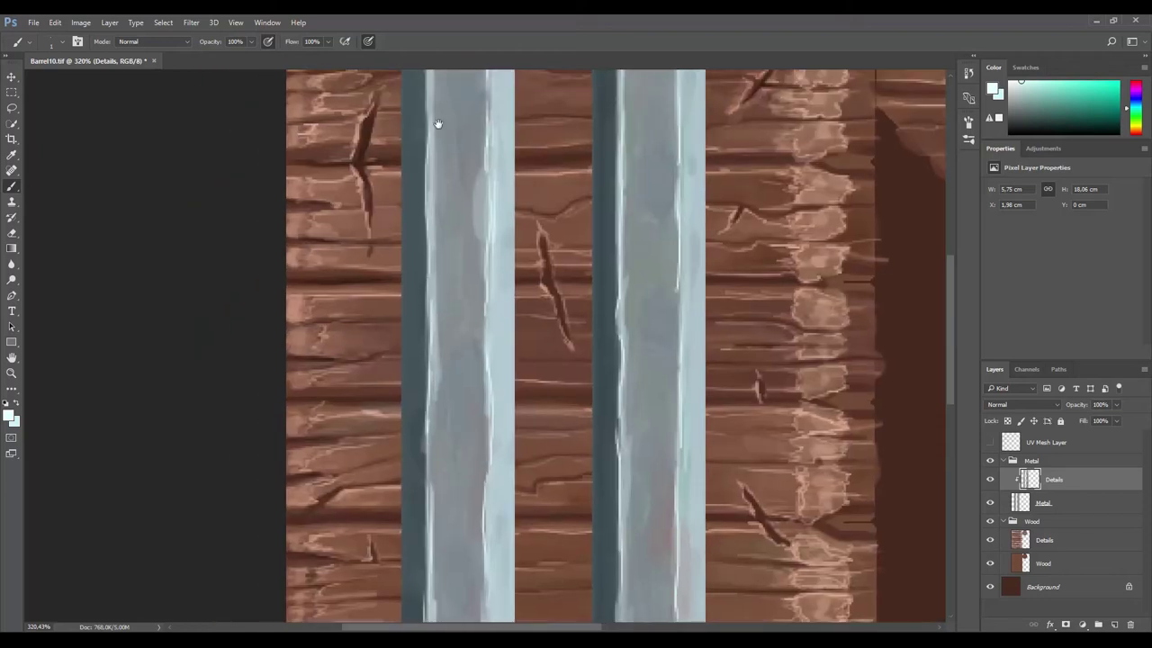
Step: Rotate the texture 90° counter-clockwise so the bands run horizontally
click(80, 22)
click(297, 199)
scroll(558, 342, up, 3)
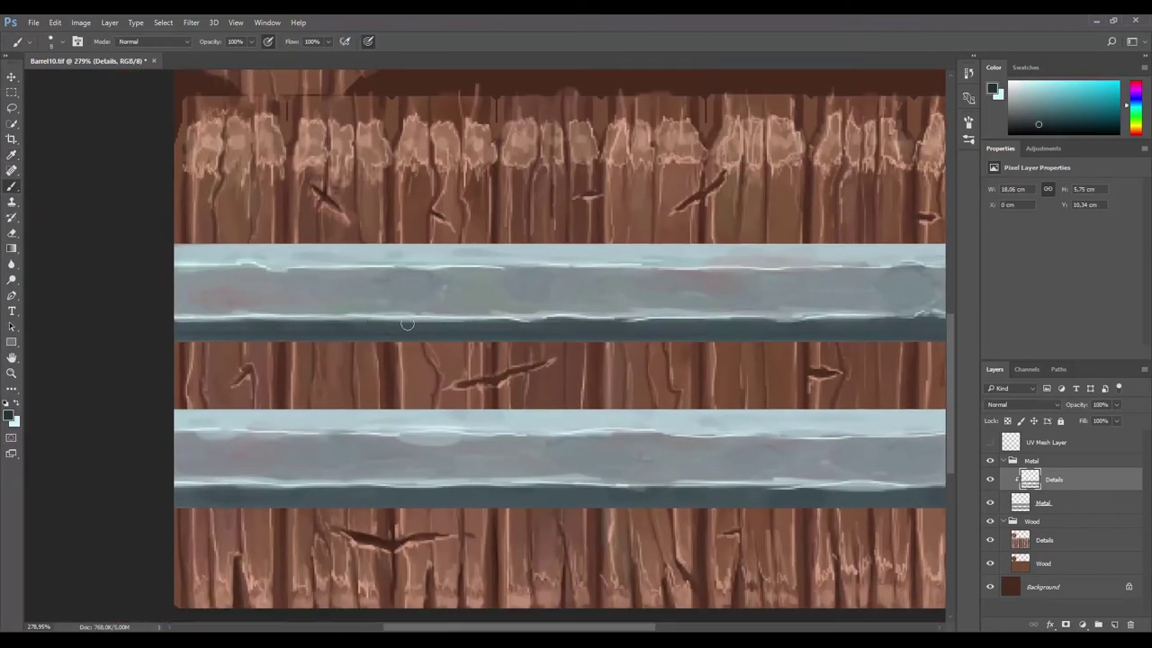
Step: Zoom in on the metal band and paint five round rivets along it
scroll(469, 280, up, 3)
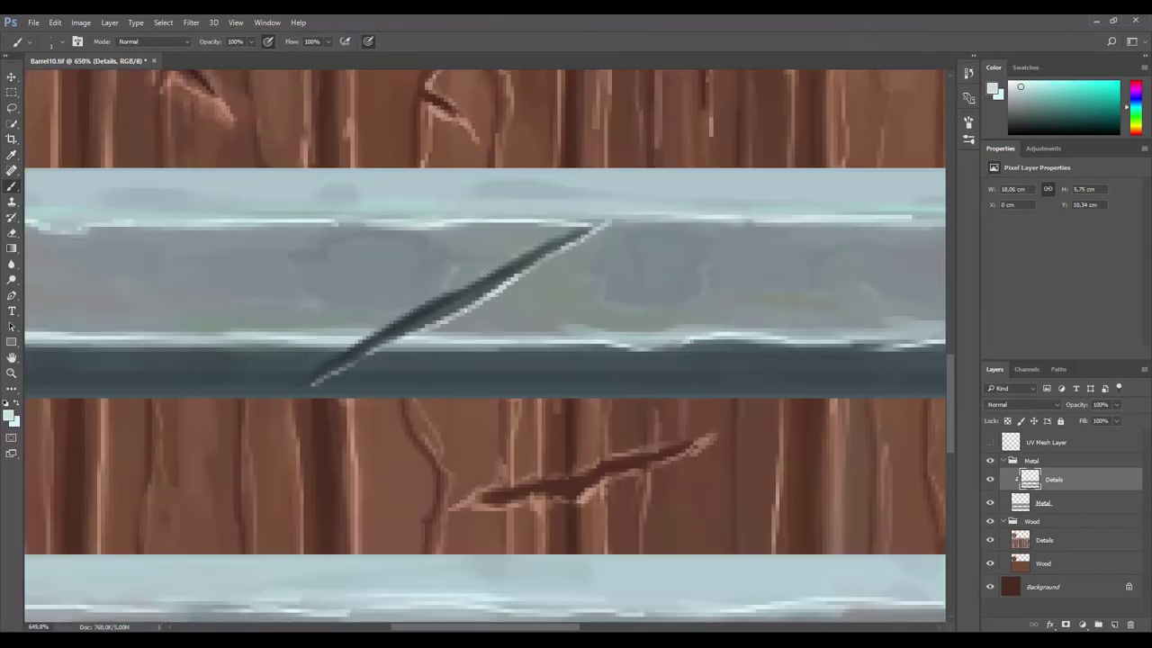
key(z)
drag(409, 475, 262, 378)
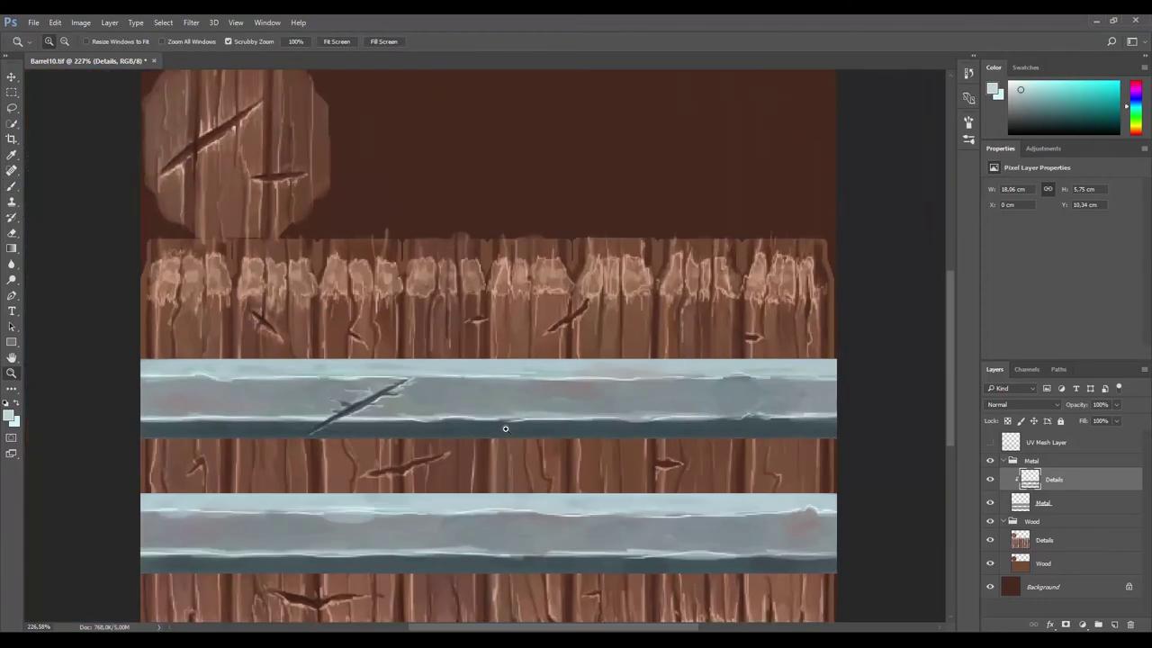
key(b)
click(329, 360)
click(360, 348)
click(681, 234)
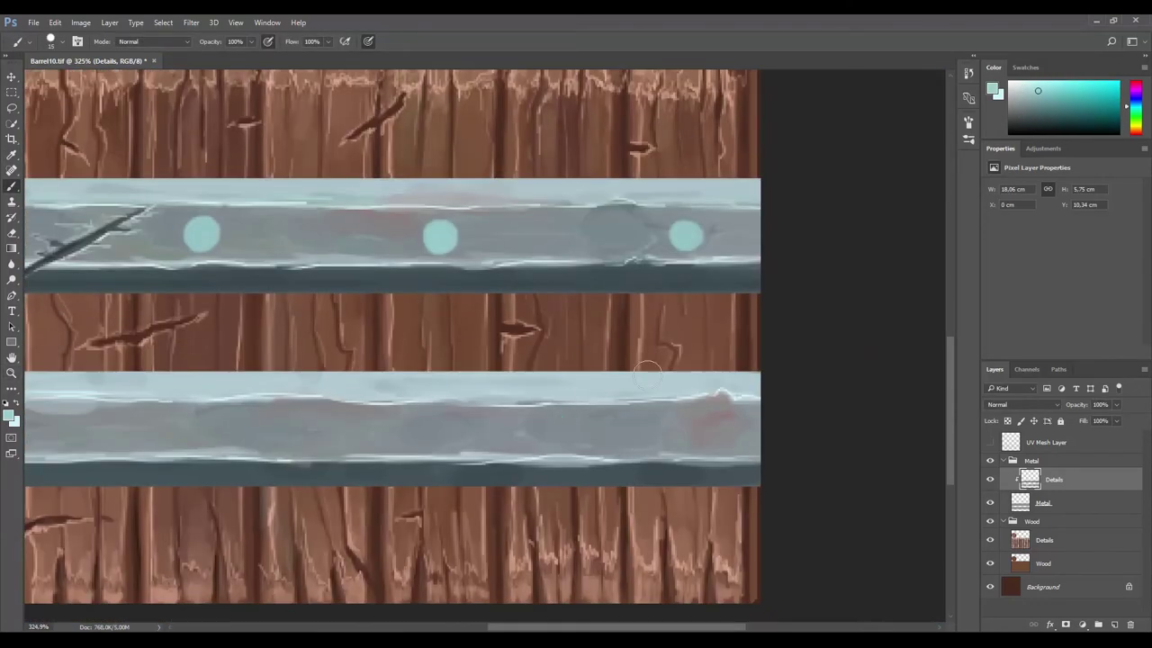
click(602, 404)
click(849, 404)
Step: Shade around the left rivet and its rim in a dark colour
scroll(402, 405, up, 2)
scroll(258, 442, up, 2)
click(185, 385)
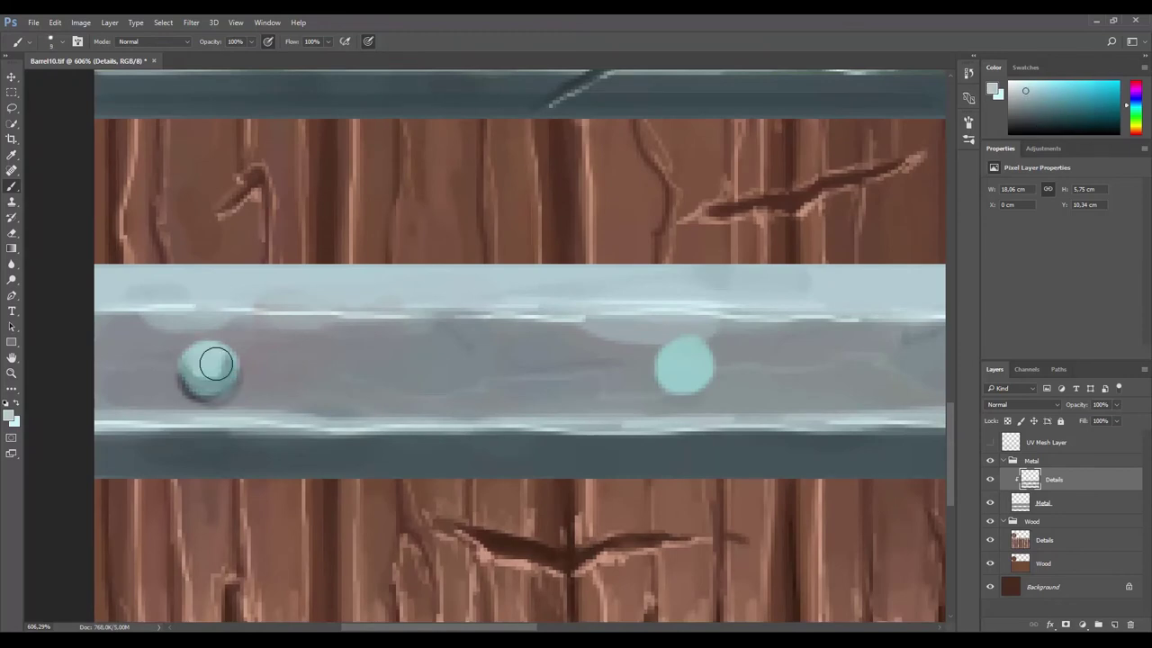
drag(184, 354, 236, 389)
scroll(239, 381, up, 1)
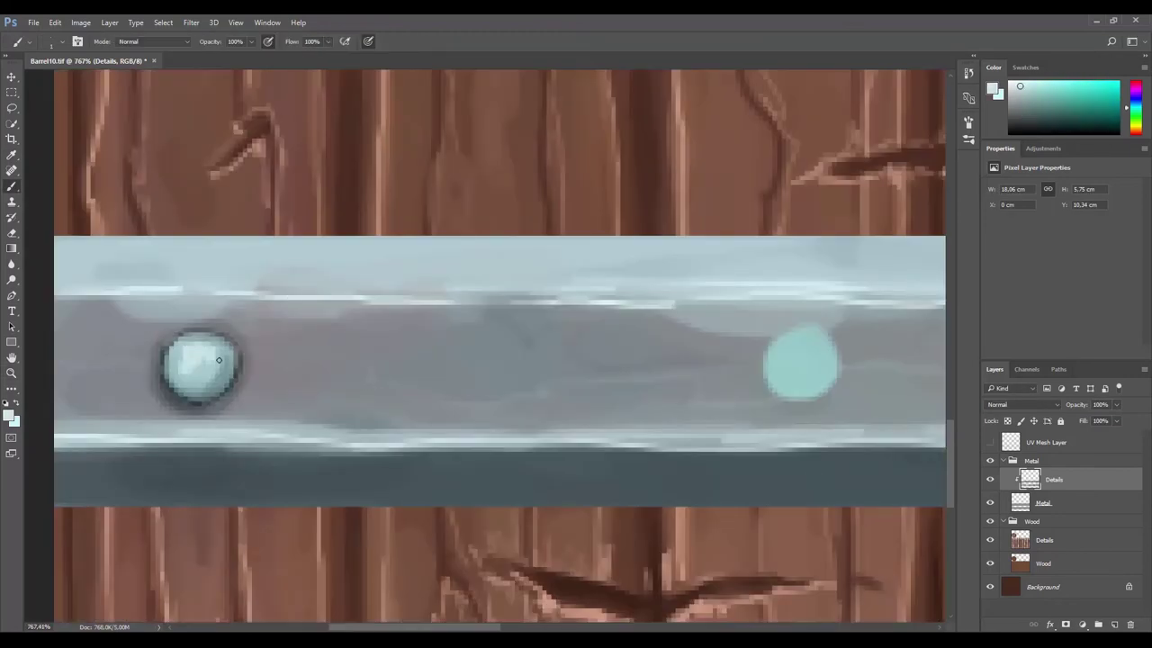
scroll(218, 360, up, 1)
scroll(191, 366, up, 1)
key(b)
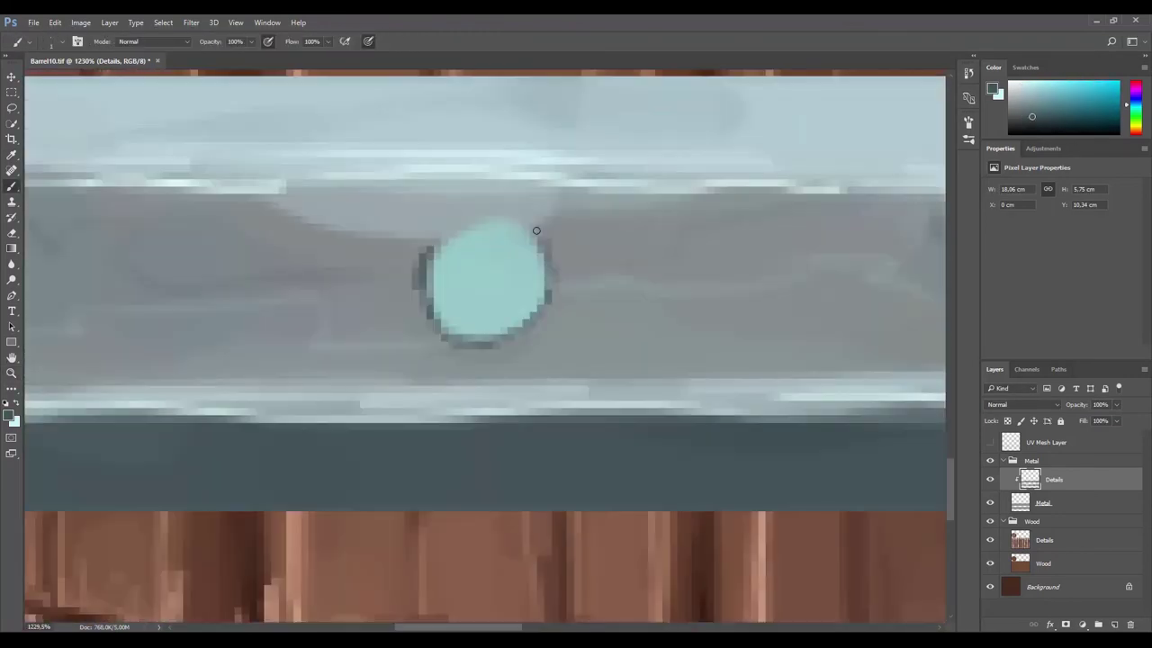
drag(441, 297, 482, 270)
drag(420, 310, 546, 232)
Step: Repaint the rivet in a sampled light colour and darken its lower half
scroll(546, 232, down, 1)
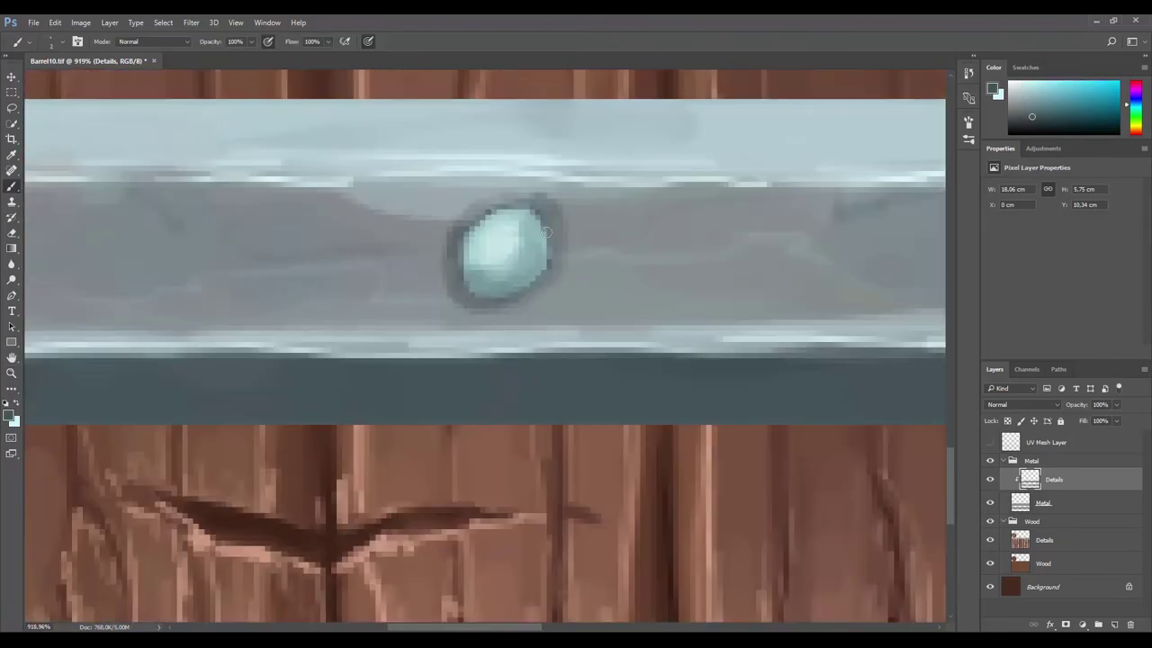
scroll(542, 236, down, 2)
scroll(474, 441, up, 2)
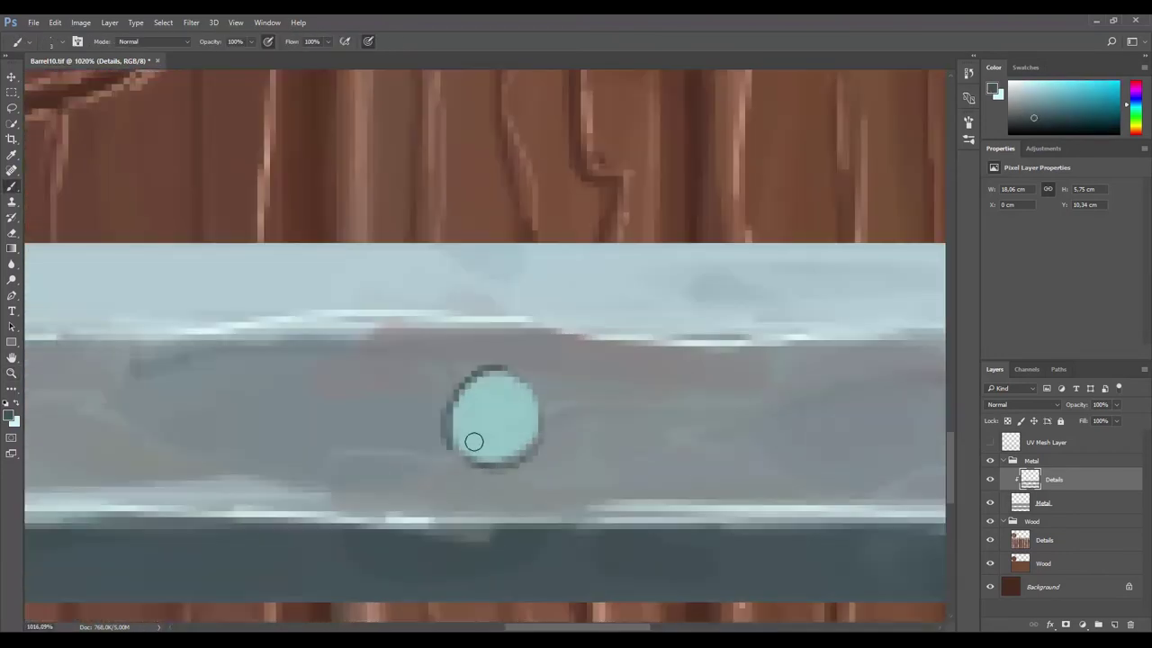
scroll(435, 399, down, 1)
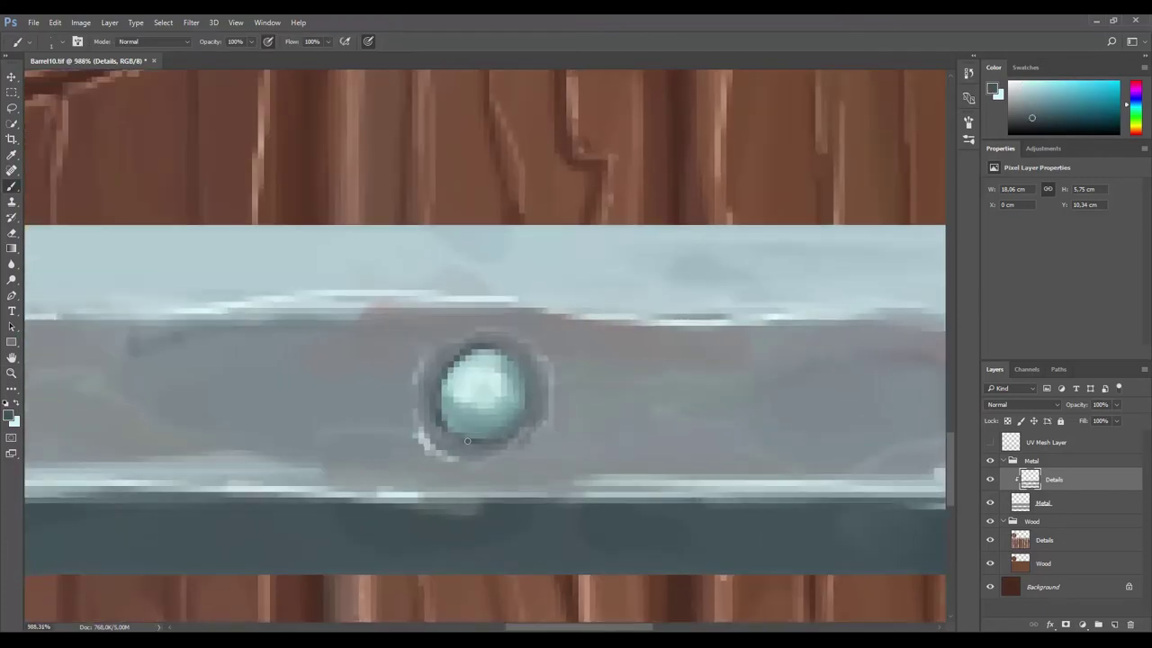
scroll(591, 383, right, 5)
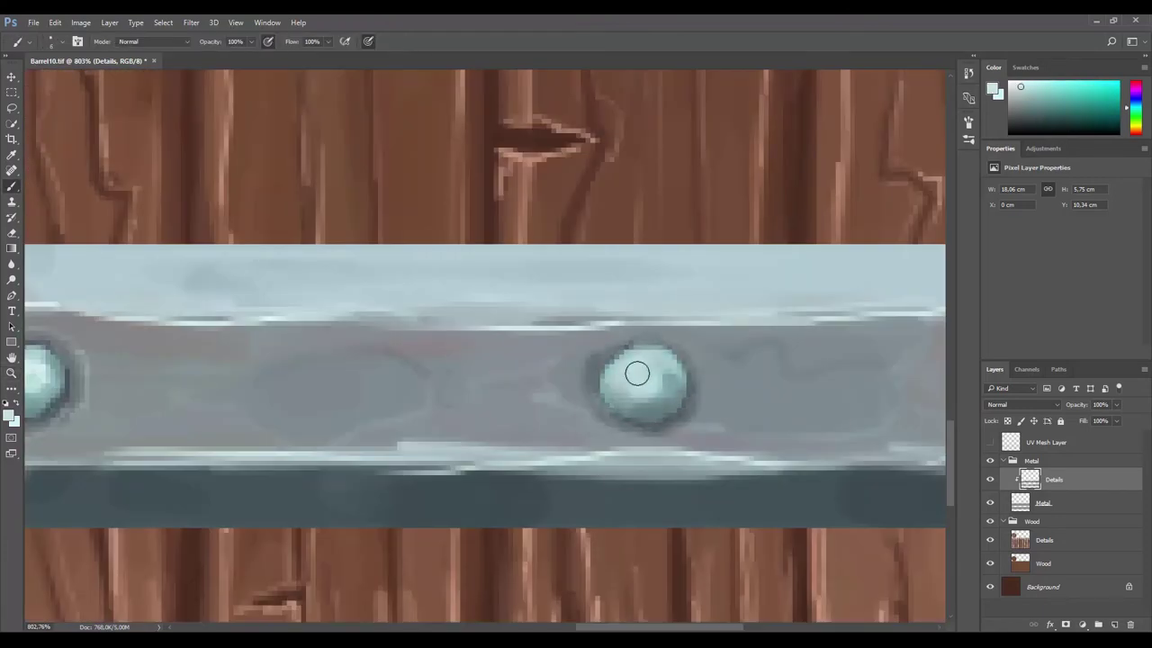
alt+click(630, 433)
scroll(630, 433, down, 2)
scroll(628, 165, up, 2)
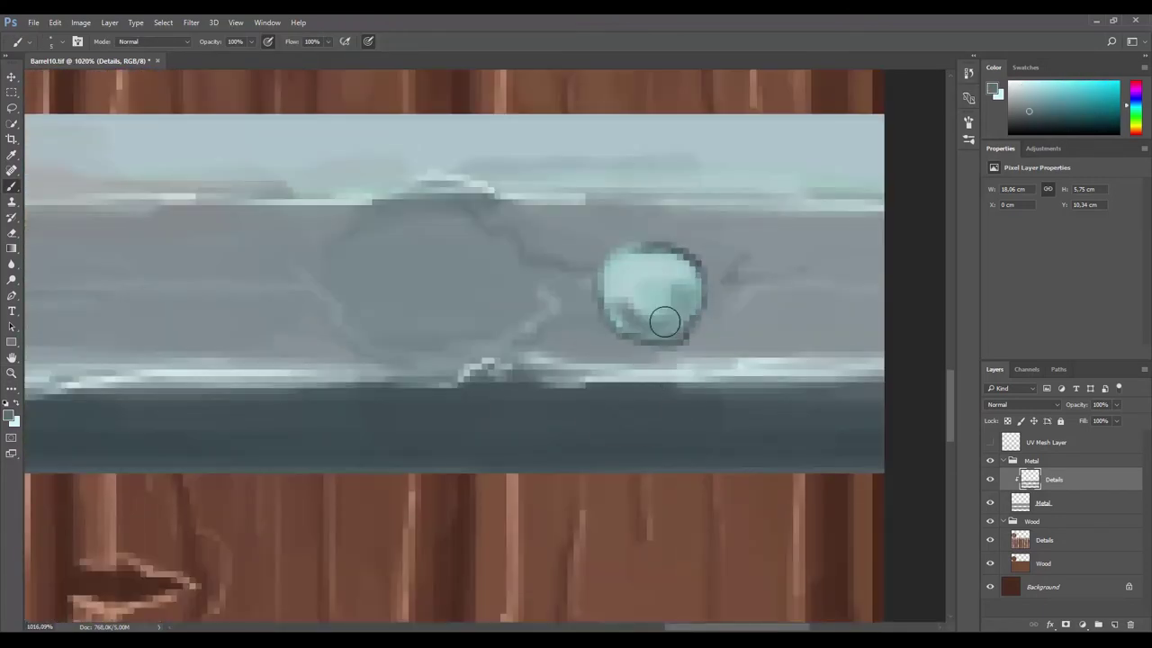
click(10, 414)
click(689, 175)
drag(674, 309, 647, 284)
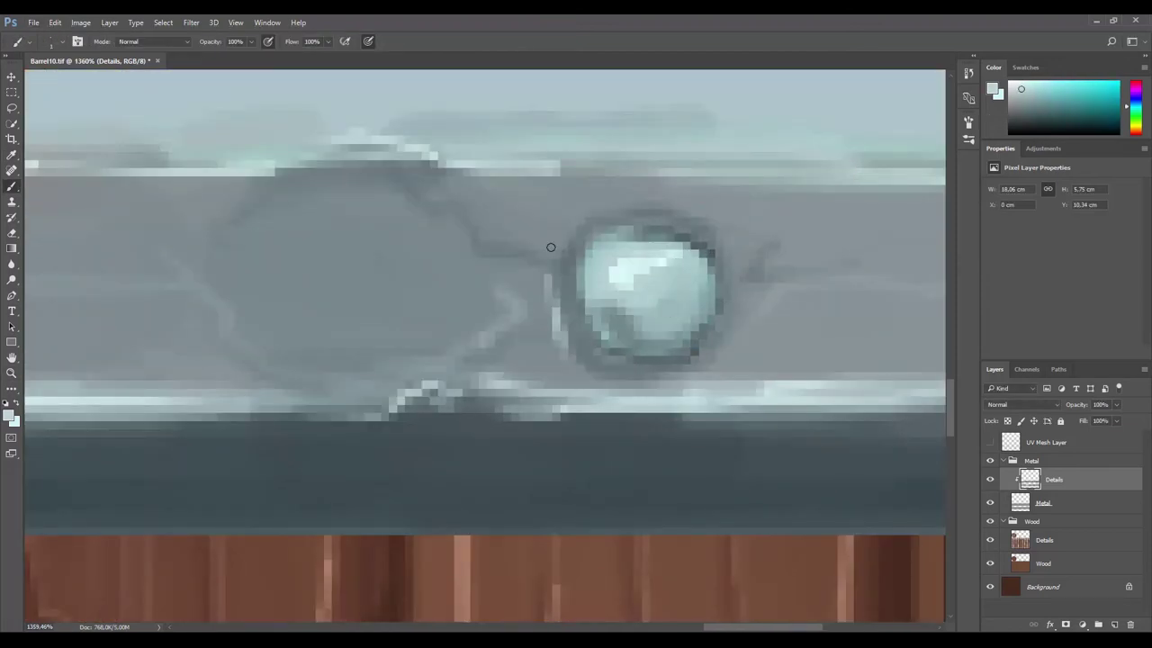
scroll(624, 402, up, 2)
mouse_move(625, 402)
mouse_down()
mouse_move(594, 352)
mouse_move(584, 396)
mouse_up()
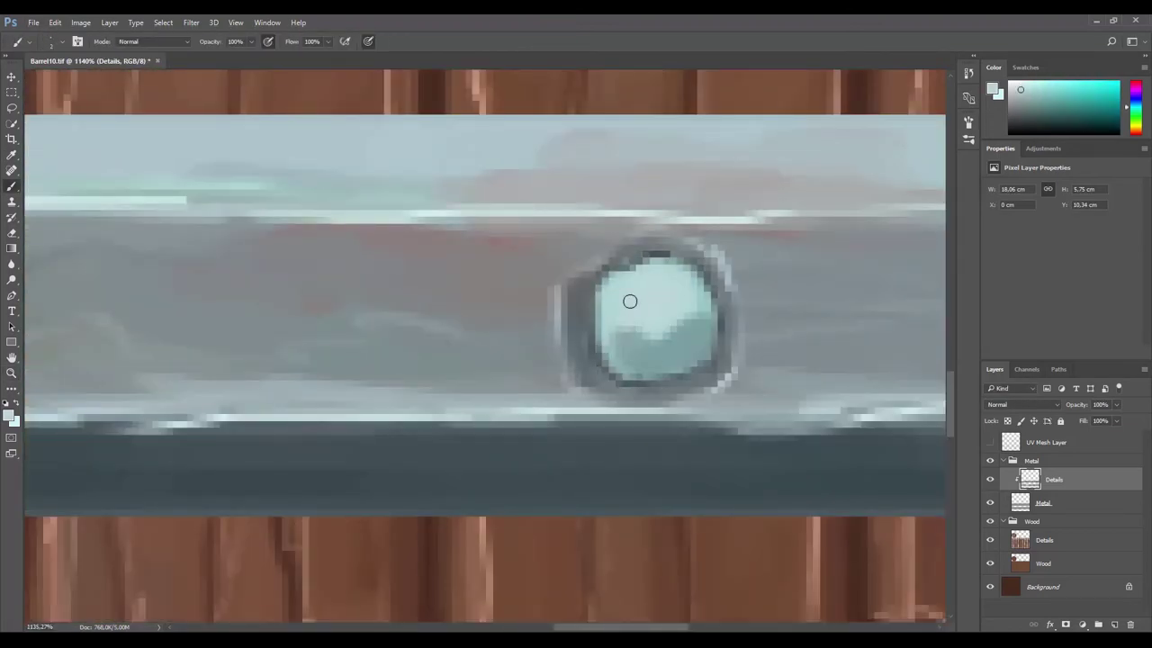
Step: Outline the rivet in light cyan and shade its lower right
scroll(682, 332, down, 2)
scroll(360, 399, up, 2)
alt+click(411, 401)
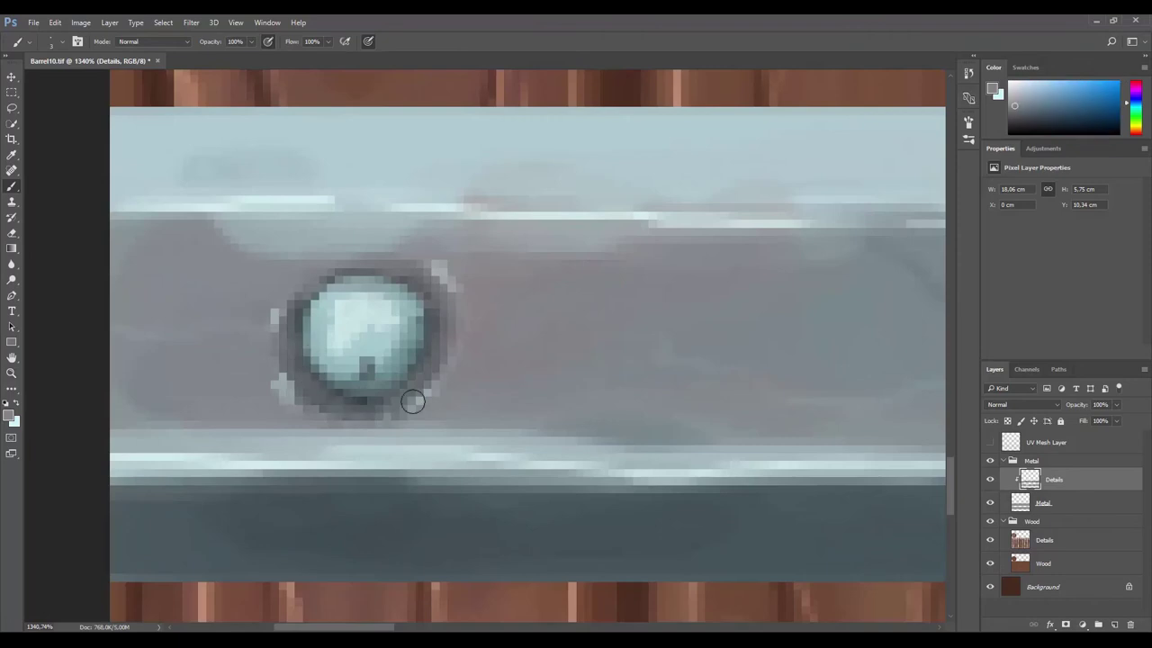
scroll(412, 401, down, 2)
scroll(440, 425, up, 2)
drag(440, 424, 435, 363)
Step: With a smaller brush and darker grey-cyan, paint a short scratch on the lower band
alt+click(466, 393)
scroll(465, 393, down, 2)
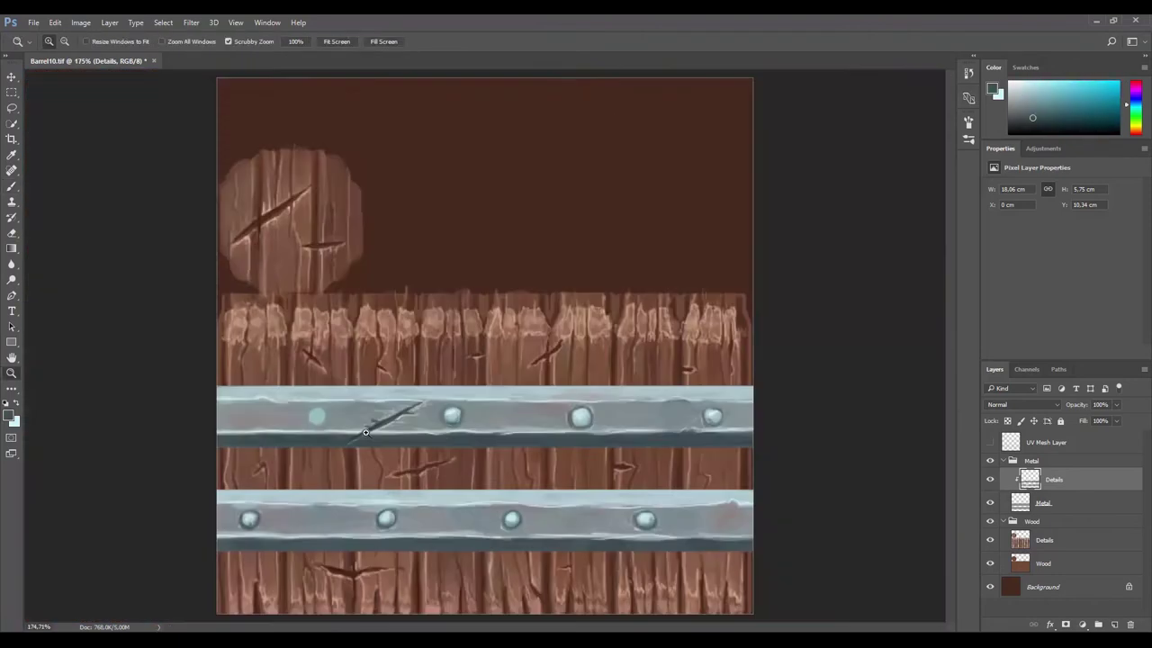
scroll(531, 302, up, 1)
scroll(531, 301, up, 1)
key(bracketleft)
key(bracketleft)
key(bracketleft)
alt+click(532, 318)
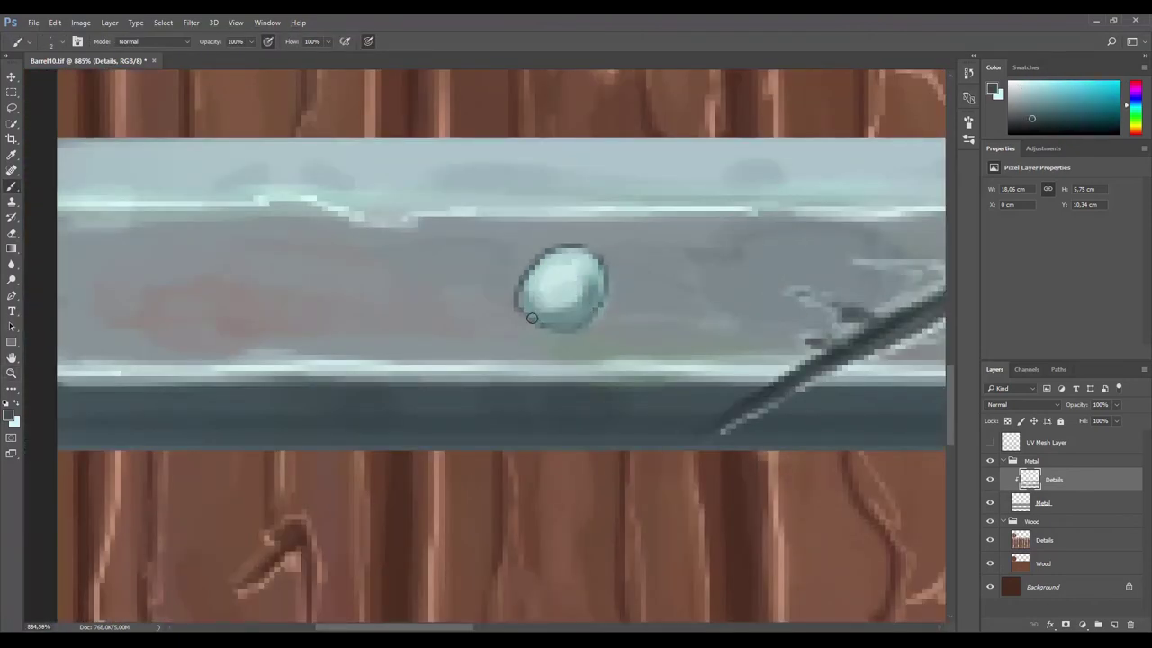
scroll(502, 299, down, 2)
scroll(619, 369, up, 1)
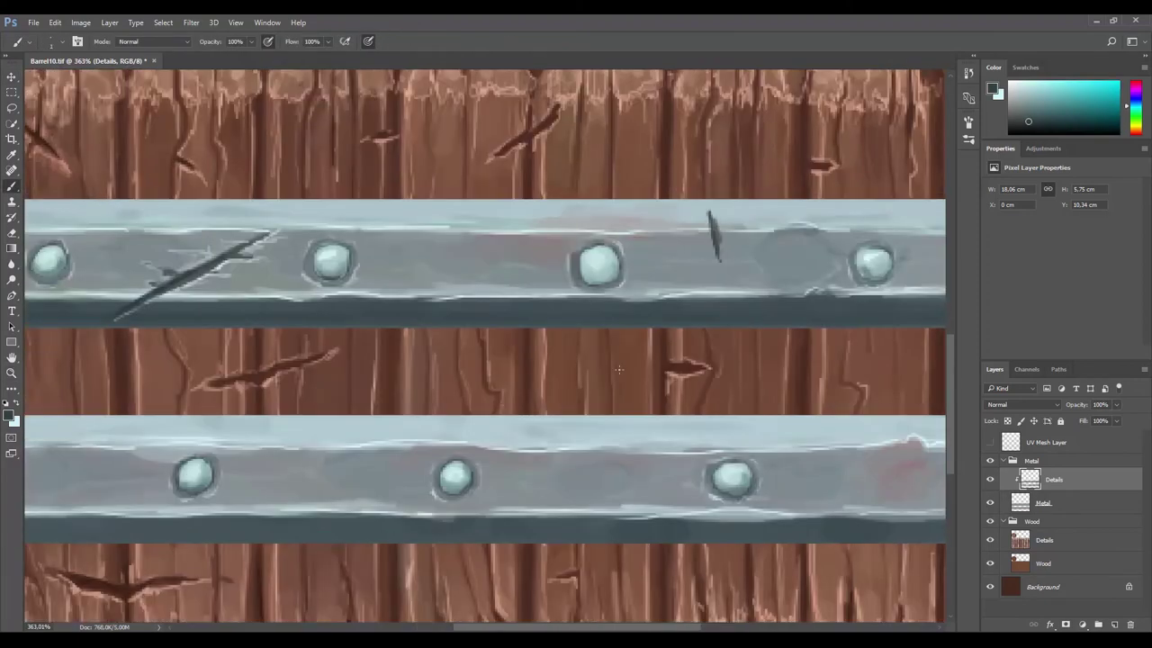
drag(302, 469, 357, 491)
Step: Pan and zoom across the metal bands, then zoom out to the whole texture
drag(190, 464, 496, 444)
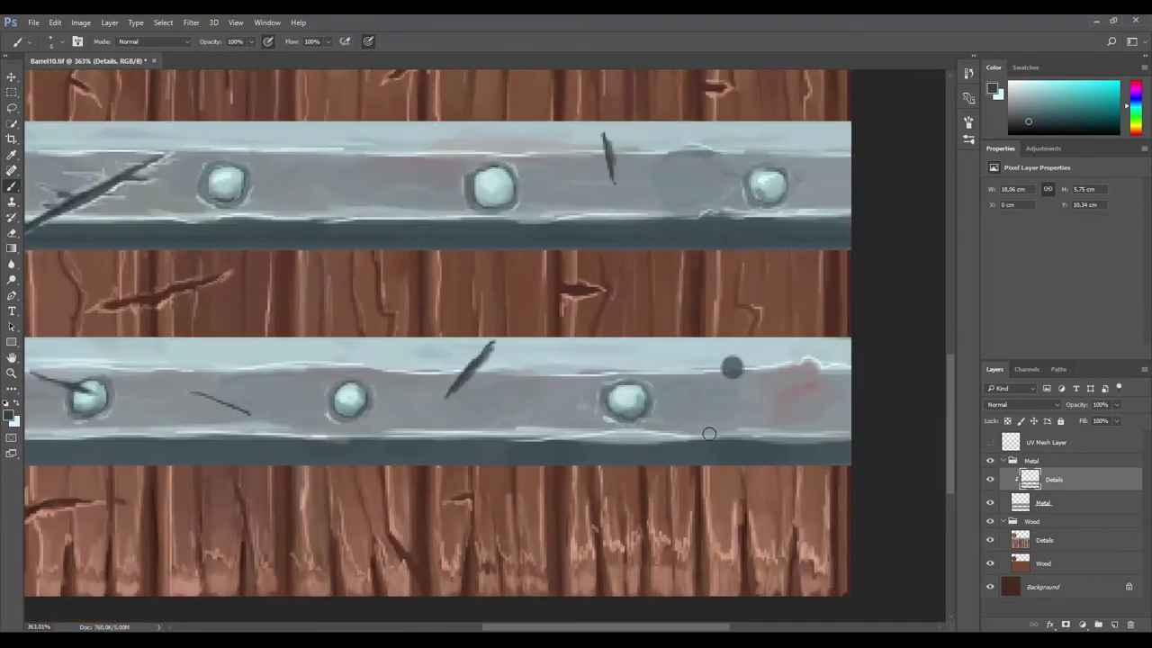
scroll(516, 424, down, 1)
scroll(586, 365, up, 2)
key(z)
drag(586, 365, 540, 362)
key(b)
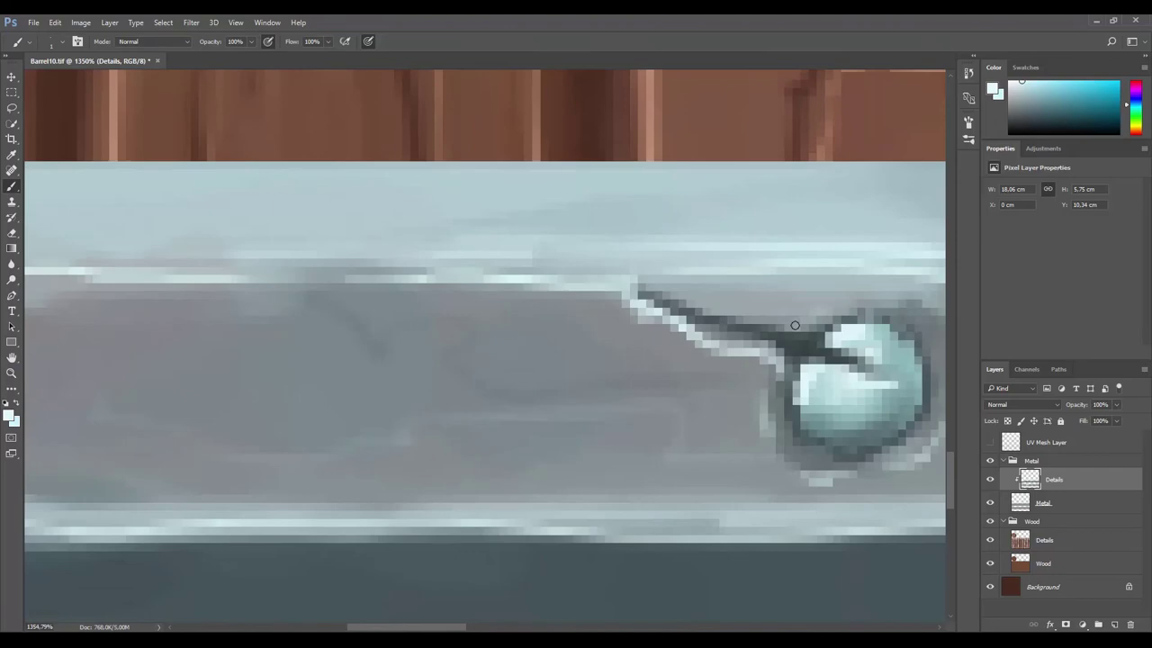
scroll(541, 362, up, 1)
key(z)
scroll(648, 392, down, 2)
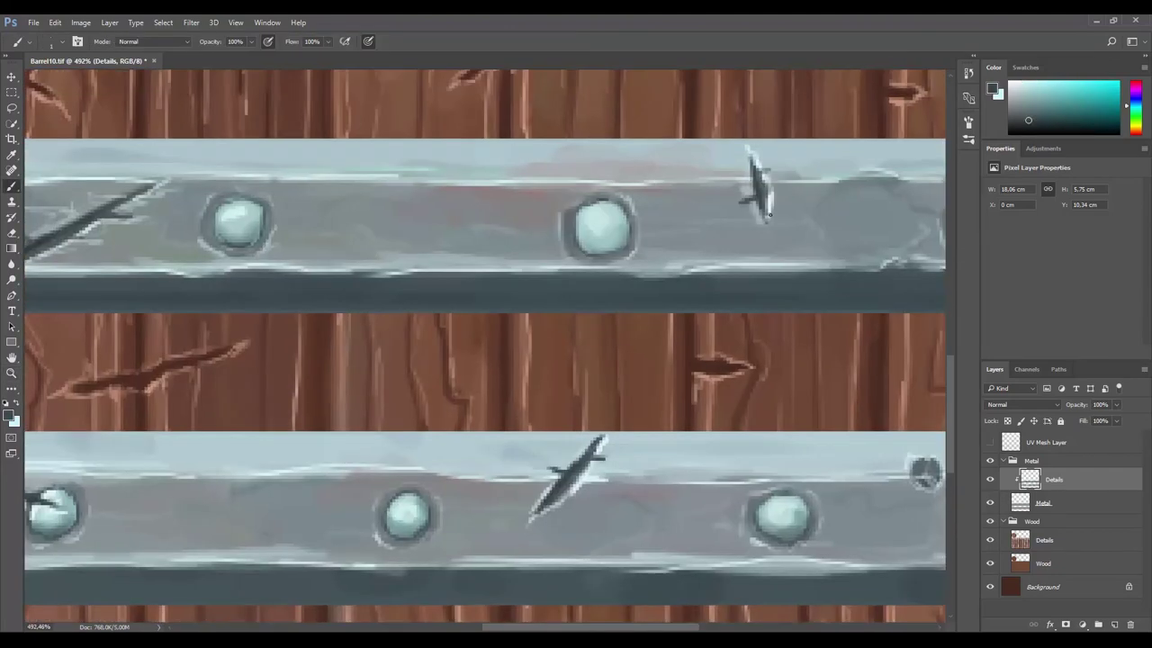
scroll(648, 378, up, 1)
scroll(652, 360, down, 1)
scroll(656, 351, down, 2)
scroll(656, 351, up, 3)
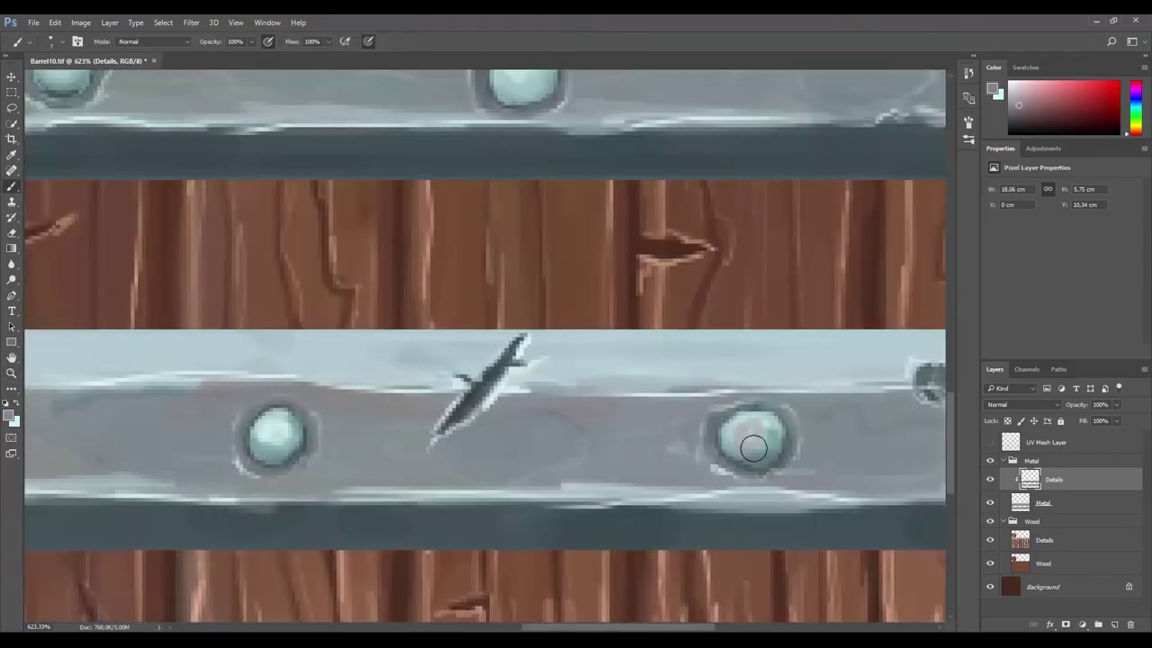
key(b)
key(z)
scroll(544, 279, down, 1)
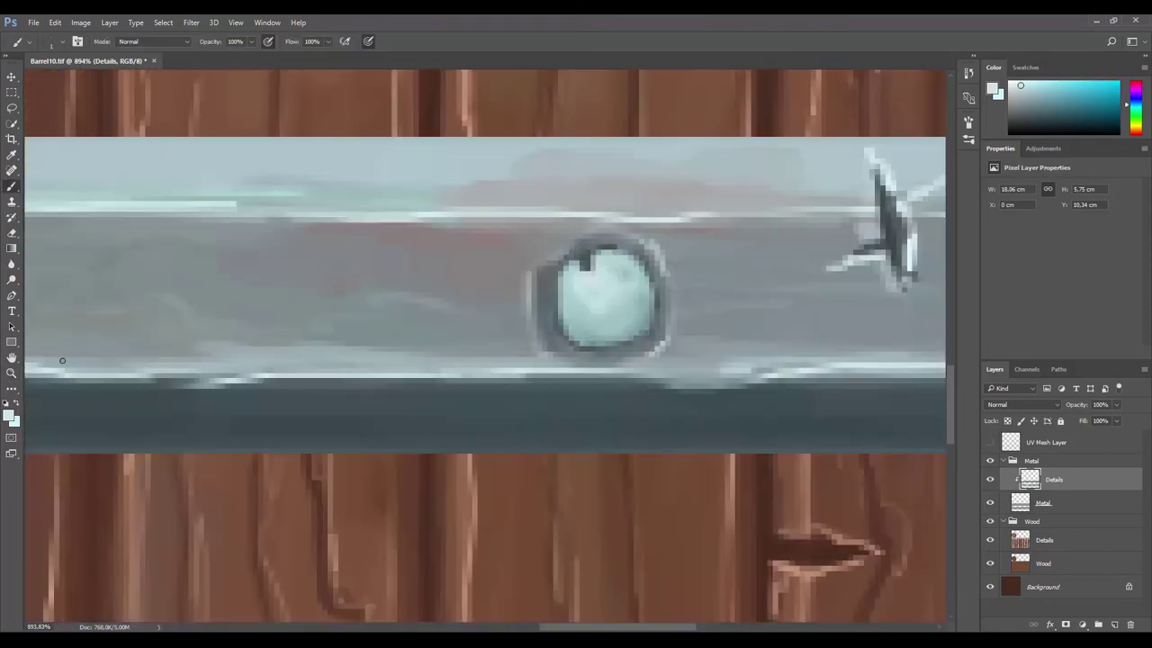
scroll(522, 360, down, 2)
scroll(498, 454, down, 1)
scroll(226, 422, up, 3)
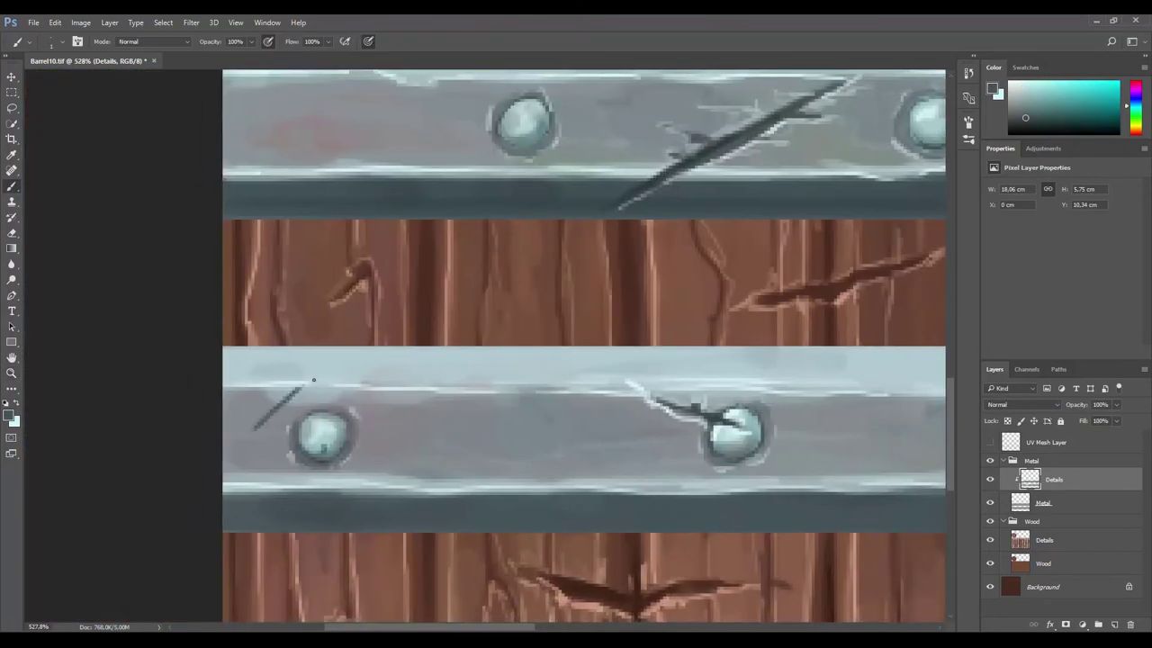
scroll(524, 419, down, 3)
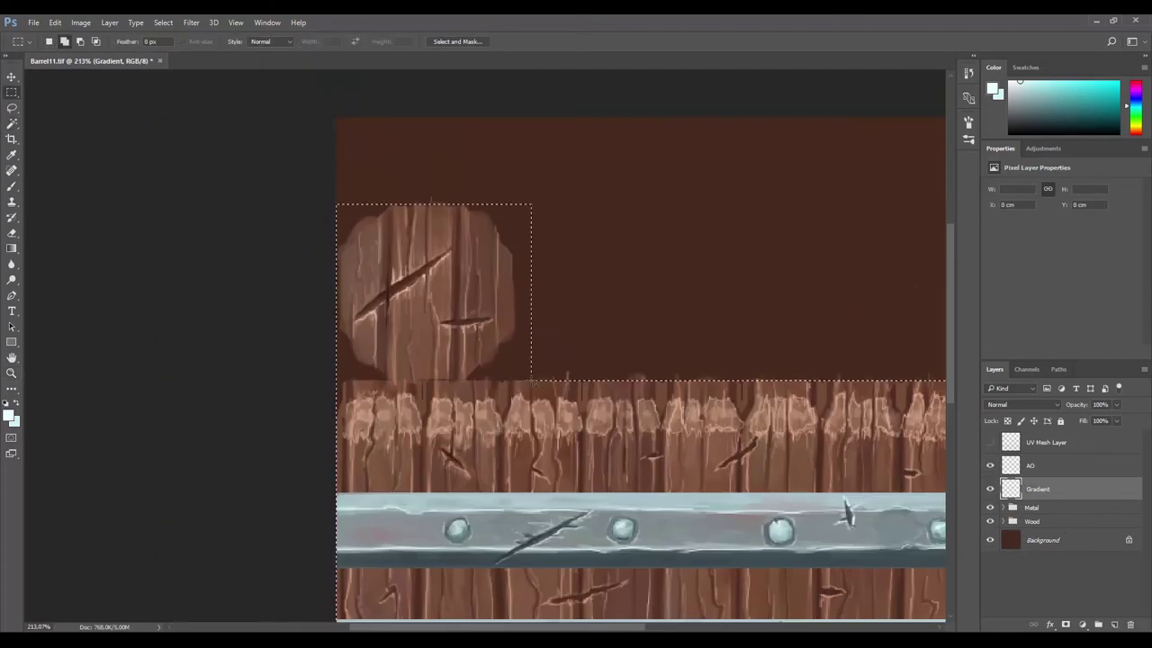
Step: Choose a foreground-to-background linear gradient with a dark purple (#1e0033) foreground
click(13, 249)
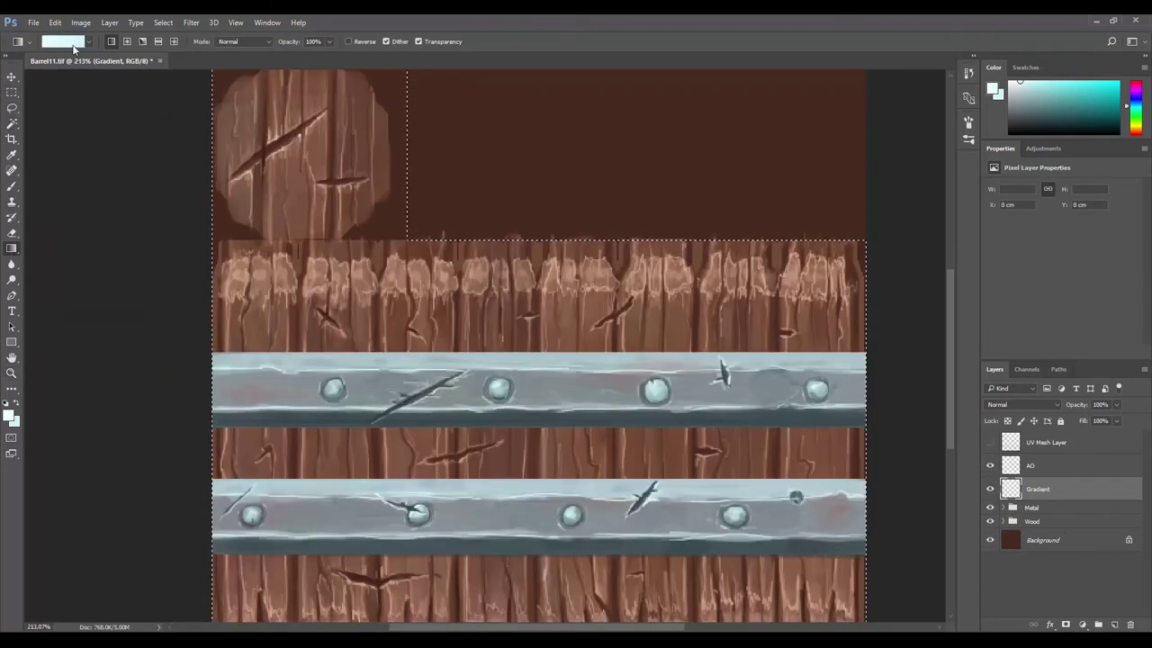
click(74, 45)
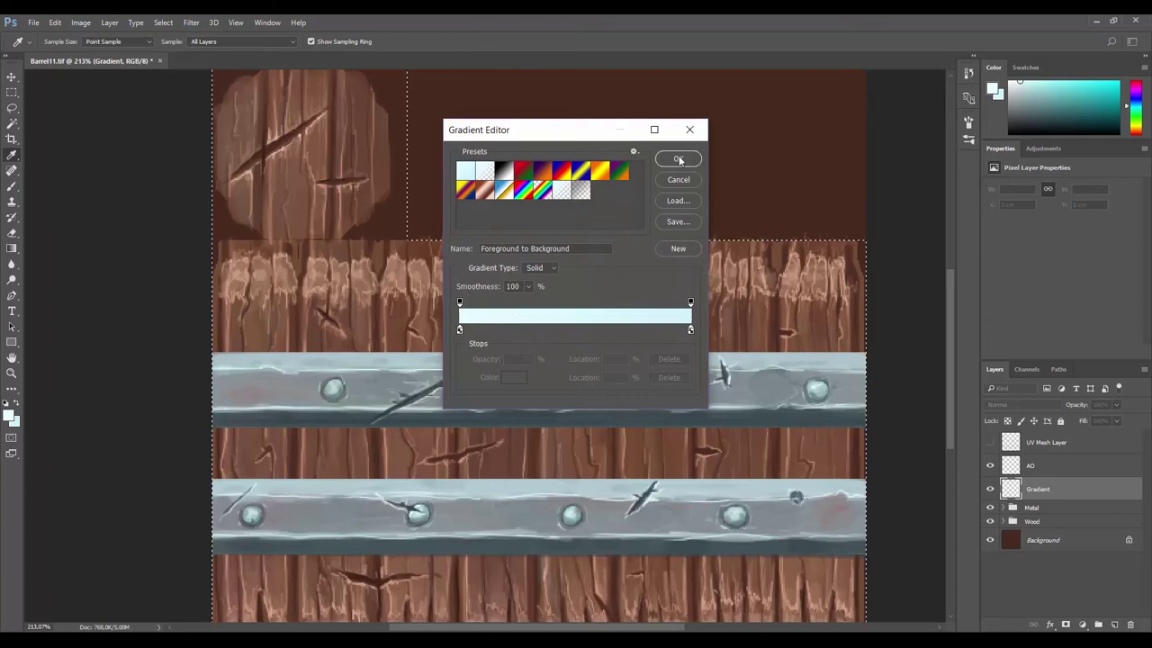
click(678, 159)
drag(586, 256, 585, 318)
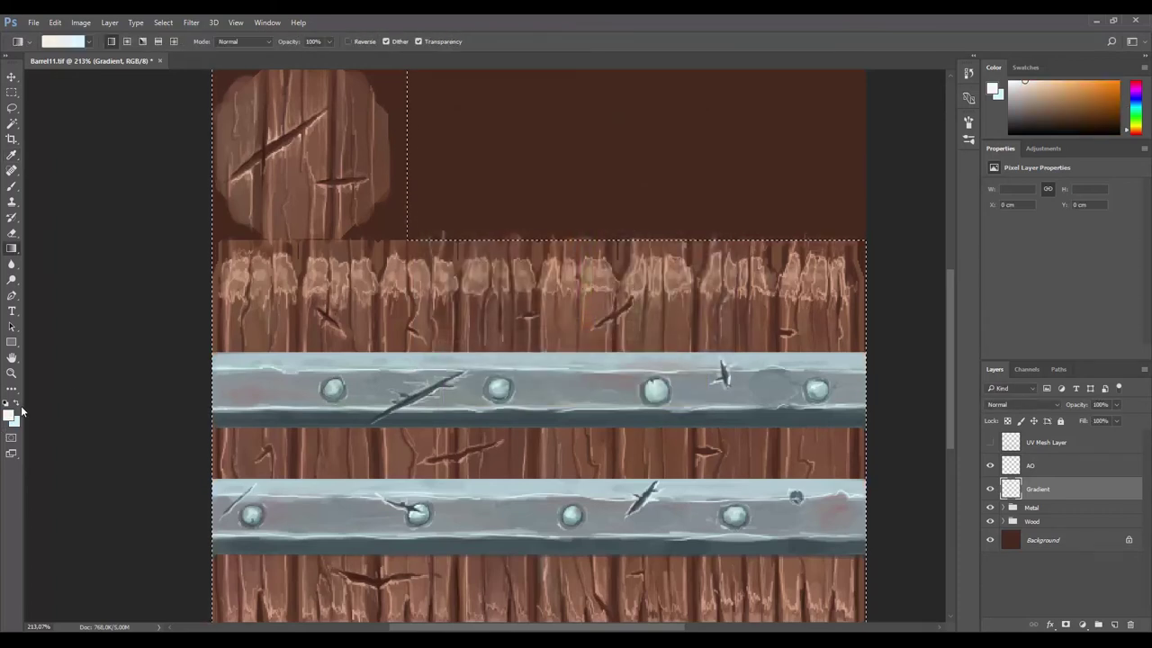
drag(586, 252, 585, 220)
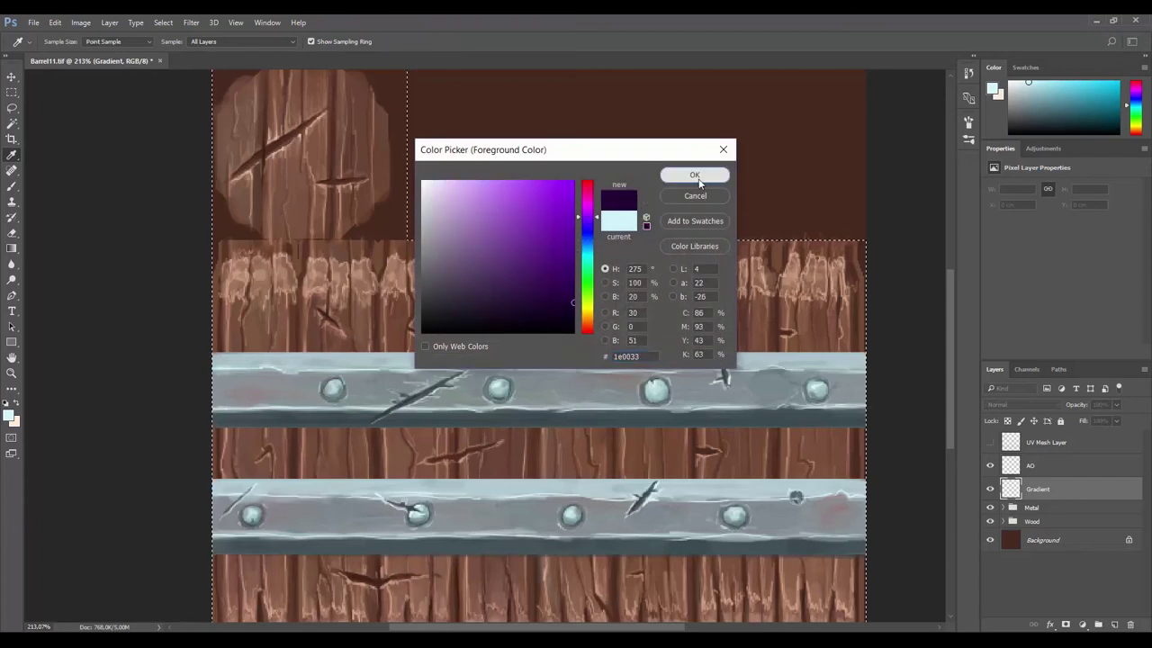
click(694, 175)
Step: Drag the pale-to-dark purple vertical gradient, retrying several directions with undo
key(g)
scroll(375, 429, down, 3)
drag(475, 435, 486, 460)
key(ctrl+z)
drag(463, 414, 460, 344)
key(ctrl+z)
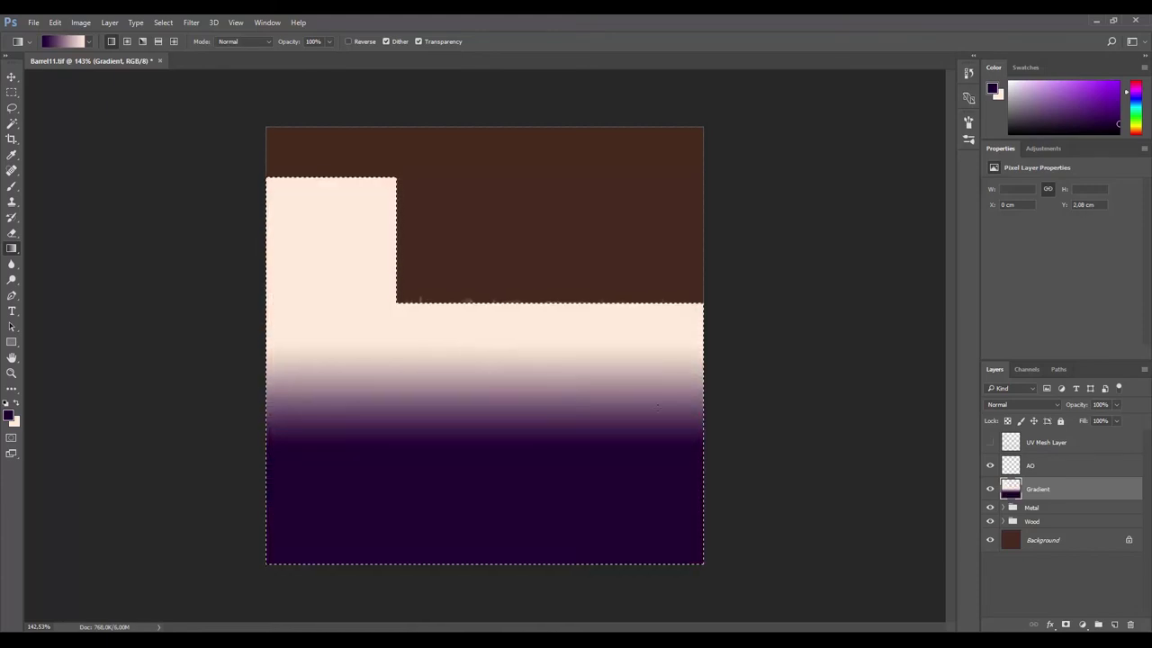
key(ctrl+z)
scroll(553, 510, down, 3)
mouse_move(531, 333)
mouse_down()
mouse_move(540, 504)
mouse_move(530, 368)
mouse_up()
key(ctrl+z)
key(ctrl+z)
drag(502, 321, 502, 320)
key(ctrl+z)
mouse_move(467, 480)
mouse_down()
mouse_move(468, 377)
mouse_move(454, 337)
mouse_up()
key(ctrl+z)
scroll(484, 345, up, 3)
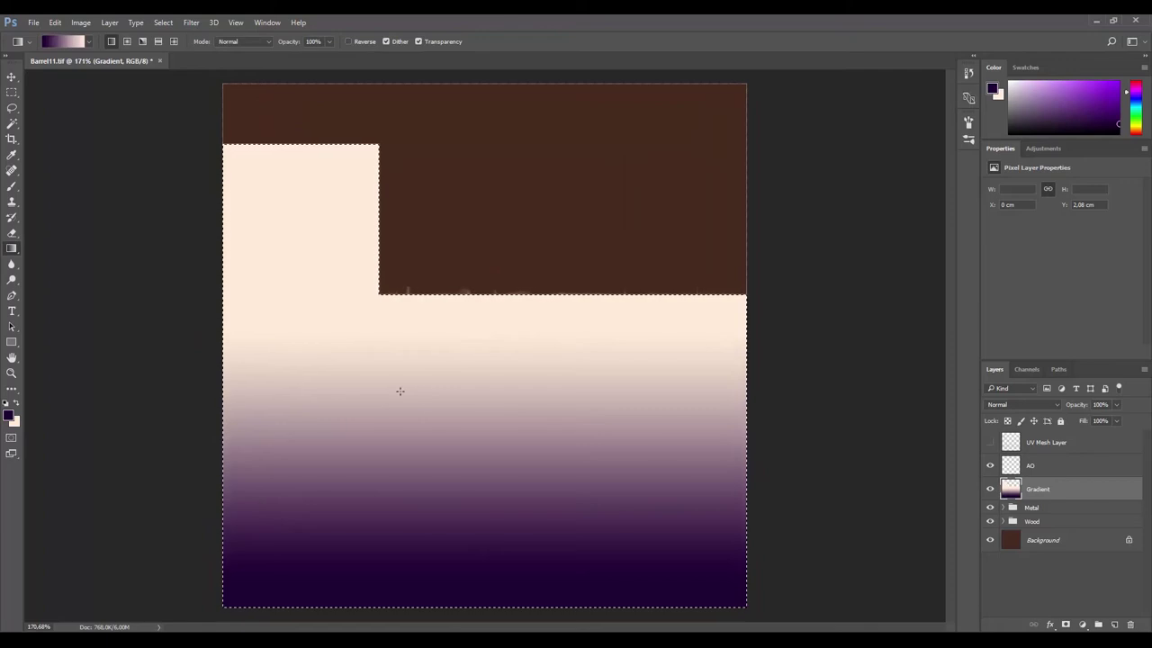
Step: Set the Gradient layer to Overlay blend mode at 25% opacity
key(m)
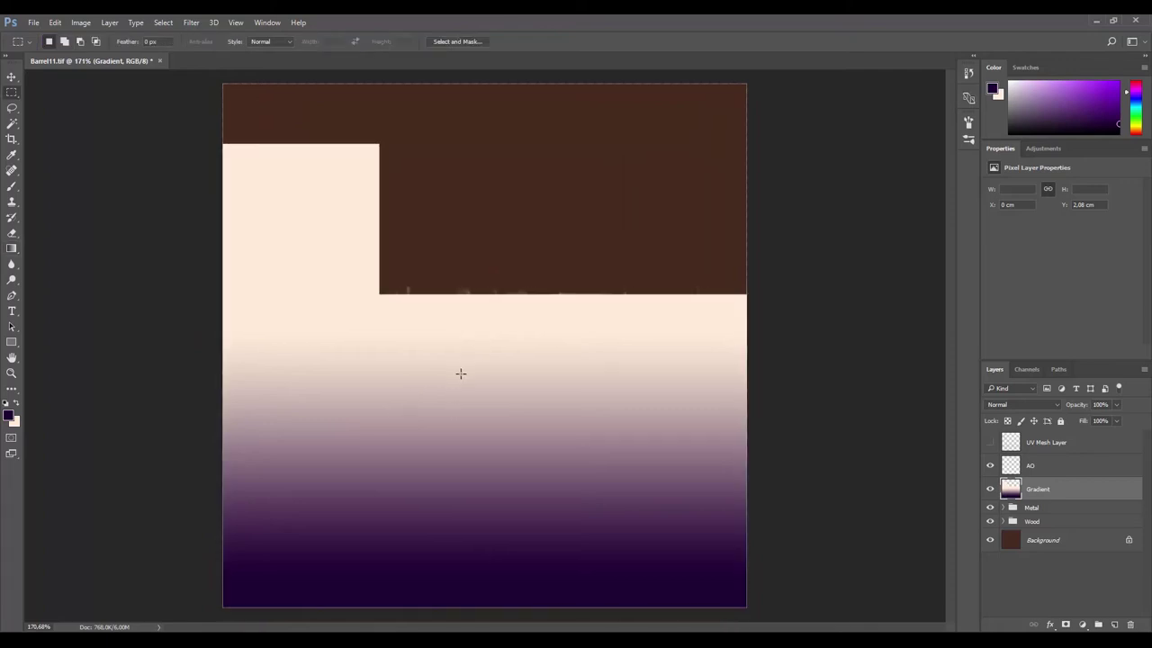
click(1021, 404)
click(1012, 525)
click(485, 440)
mouse_move(478, 427)
mouse_down()
mouse_move(515, 376)
mouse_move(503, 387)
mouse_up()
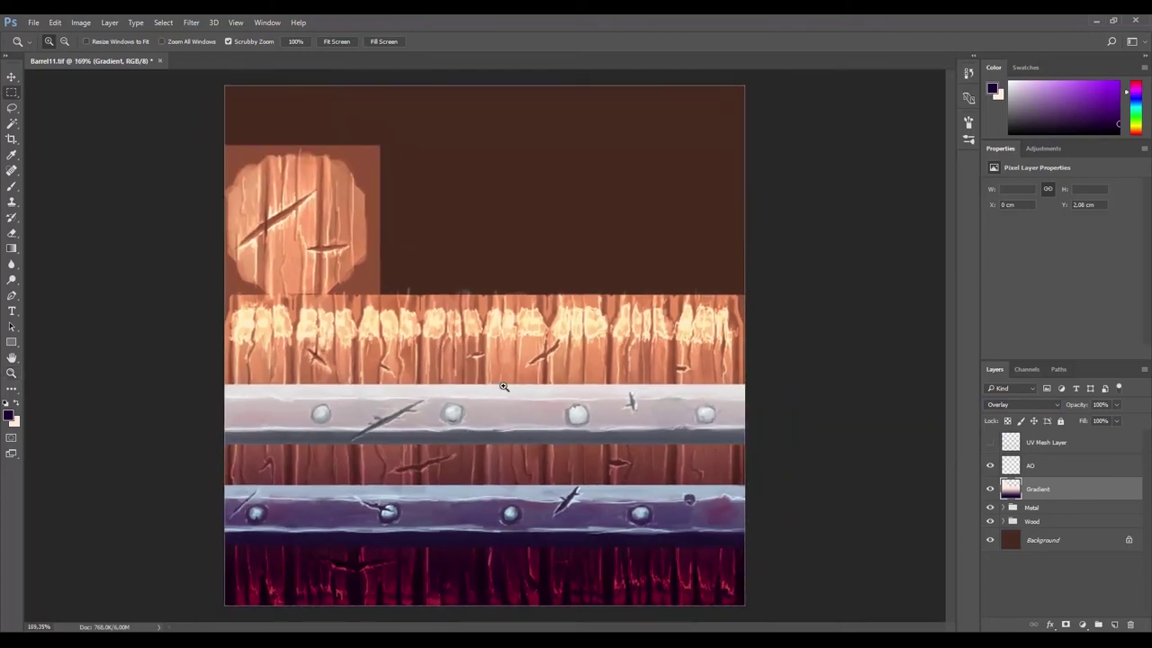
click(1021, 407)
text(25)
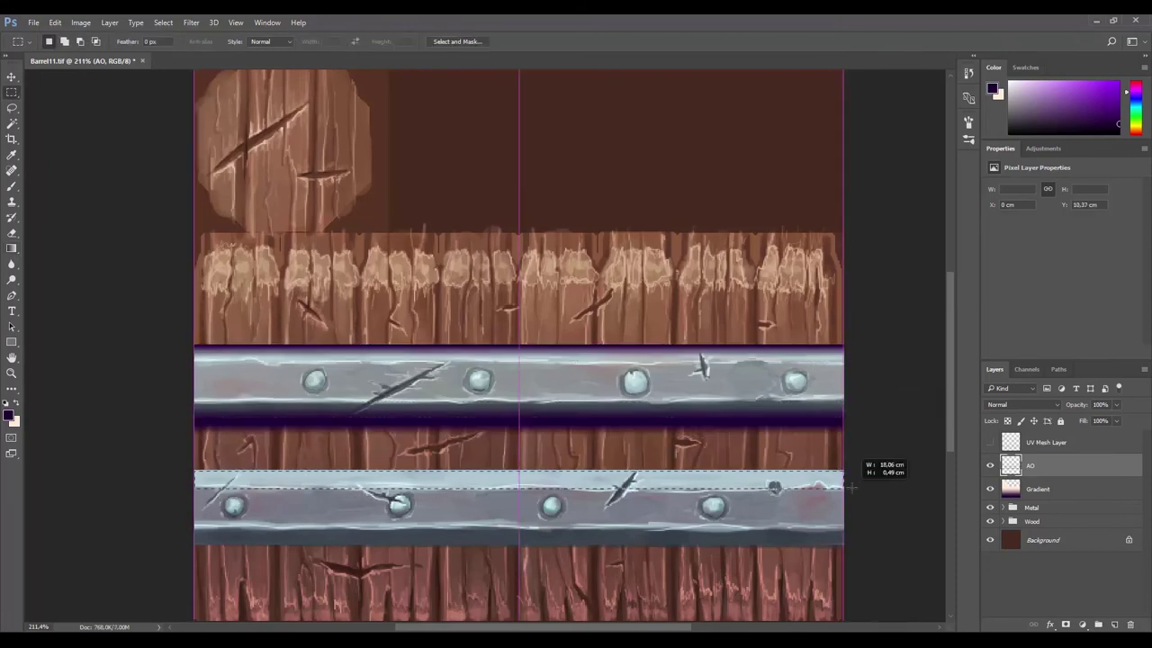
Step: Shade gradient strips along the top, above-band and bottom edges of the lower metal band
key(ctrl+semicolon)
key(g)
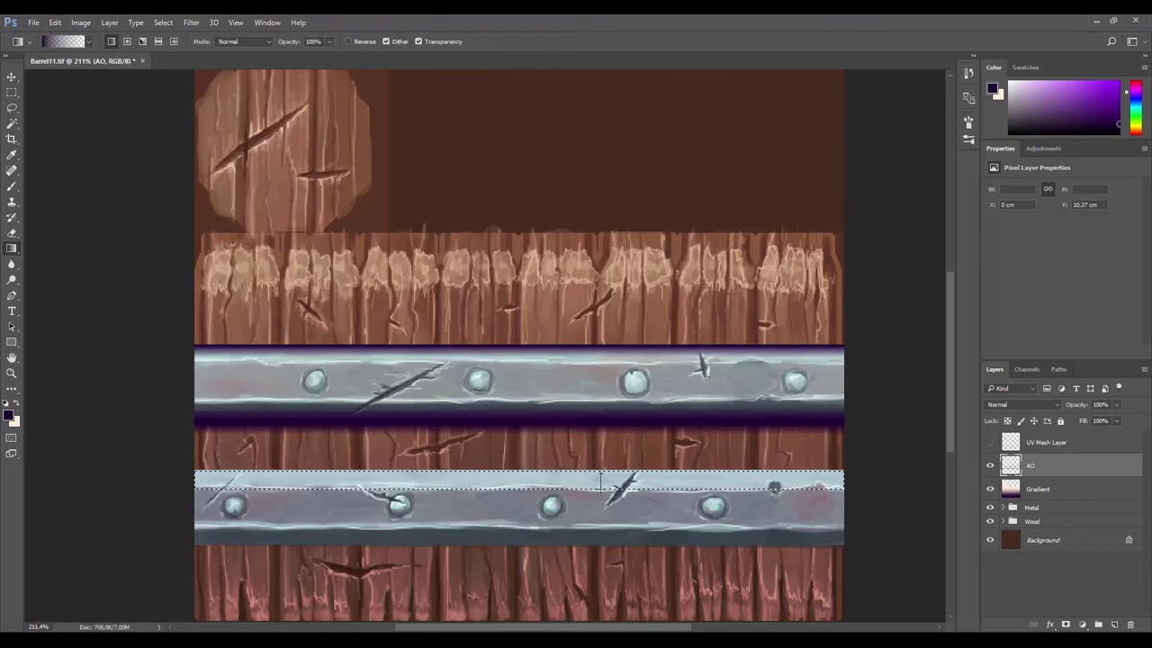
drag(600, 473, 600, 490)
key(ctrl+d)
key(m)
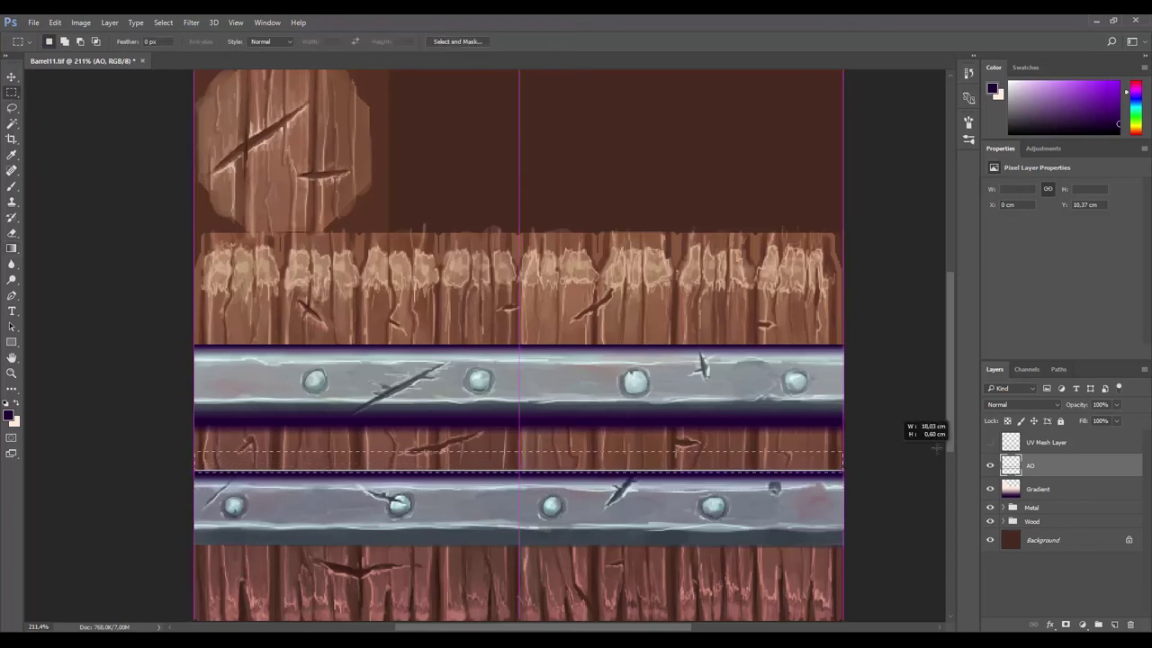
drag(935, 447, 886, 462)
mouse_move(600, 461)
mouse_down()
mouse_move(600, 473)
mouse_move(651, 462)
mouse_up()
key(m)
key(ctrl+d)
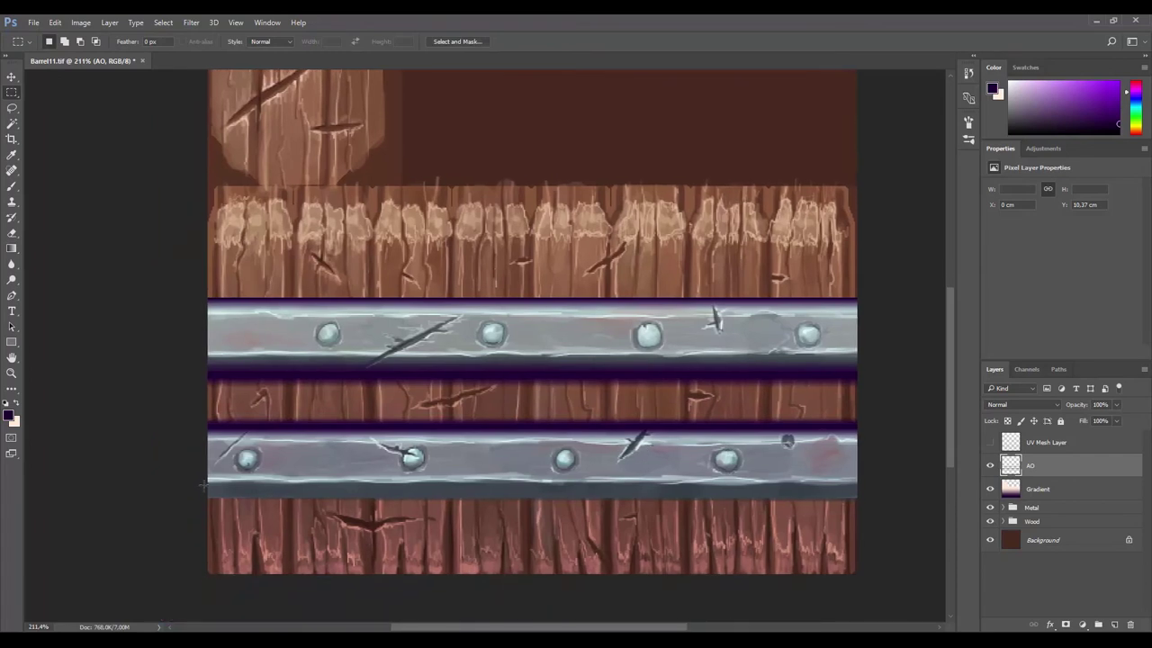
key(g)
drag(600, 502, 600, 484)
key(ctrl+d)
Step: Set the AO layer to Multiply at 75% opacity and zoom in on the lid
key(v)
key(7)
key(5)
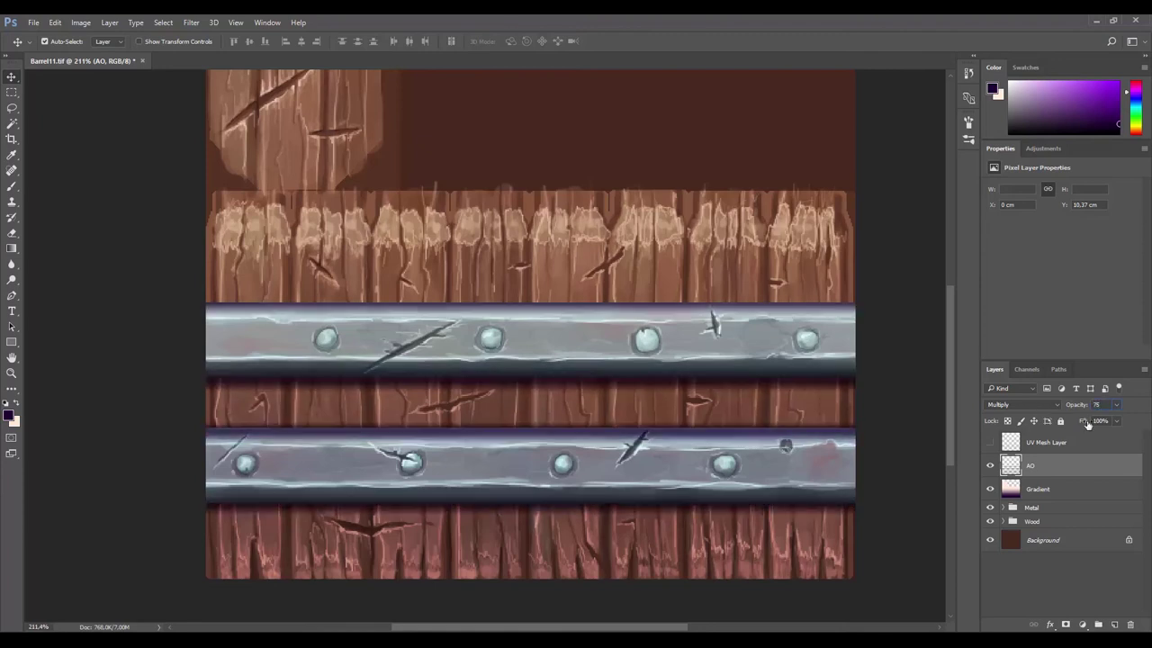
key(ctrl+d)
key(ctrl+plus)
Step: Darken the octagonal lid rim on the AO layer, using the UV mesh wireframe as a guide
key(w)
click(990, 442)
click(1044, 442)
click(1052, 466)
key(l)
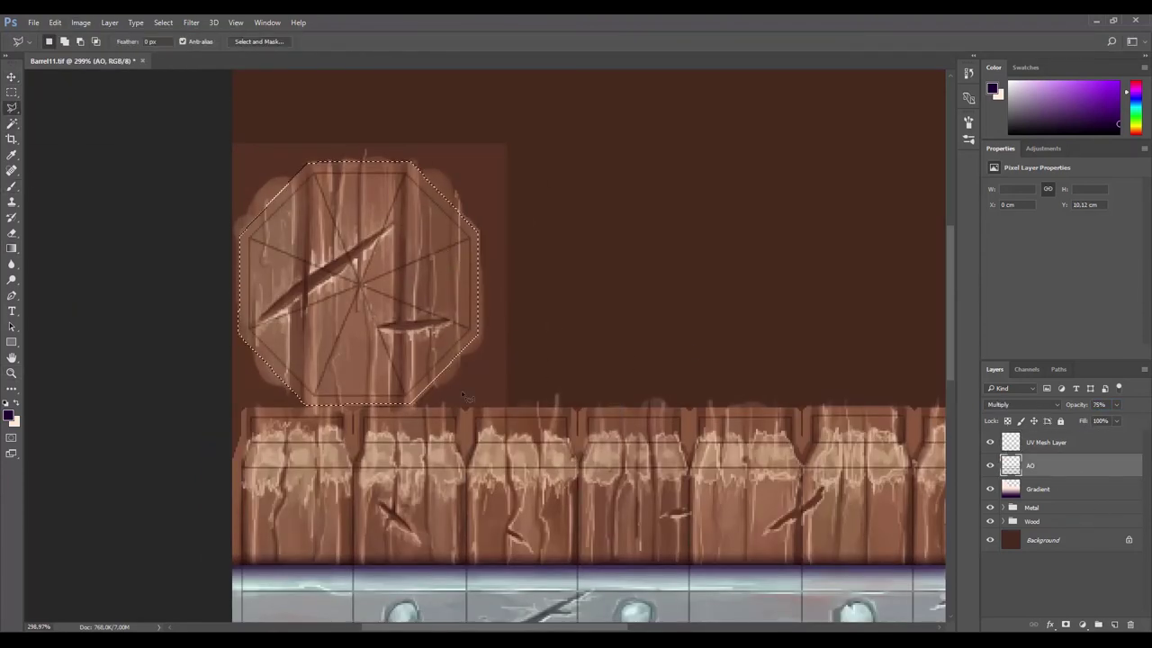
key(b)
drag(466, 396, 334, 90)
scroll(396, 358, down, 3)
click(990, 441)
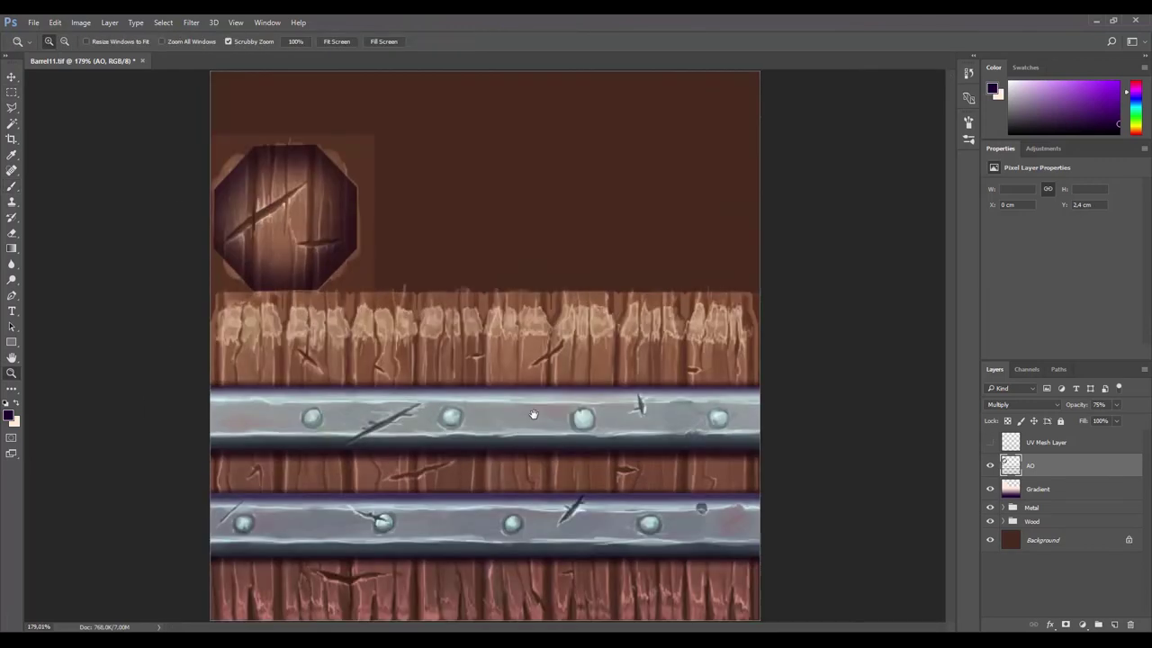
scroll(486, 342, up, 3)
Step: Lower the AO layer opacity to 70% and inspect the textured barrel in Cinema 4D
key(ctrl+u)
key(Escape)
scroll(678, 388, up, 3)
key(v)
scroll(678, 388, down, 3)
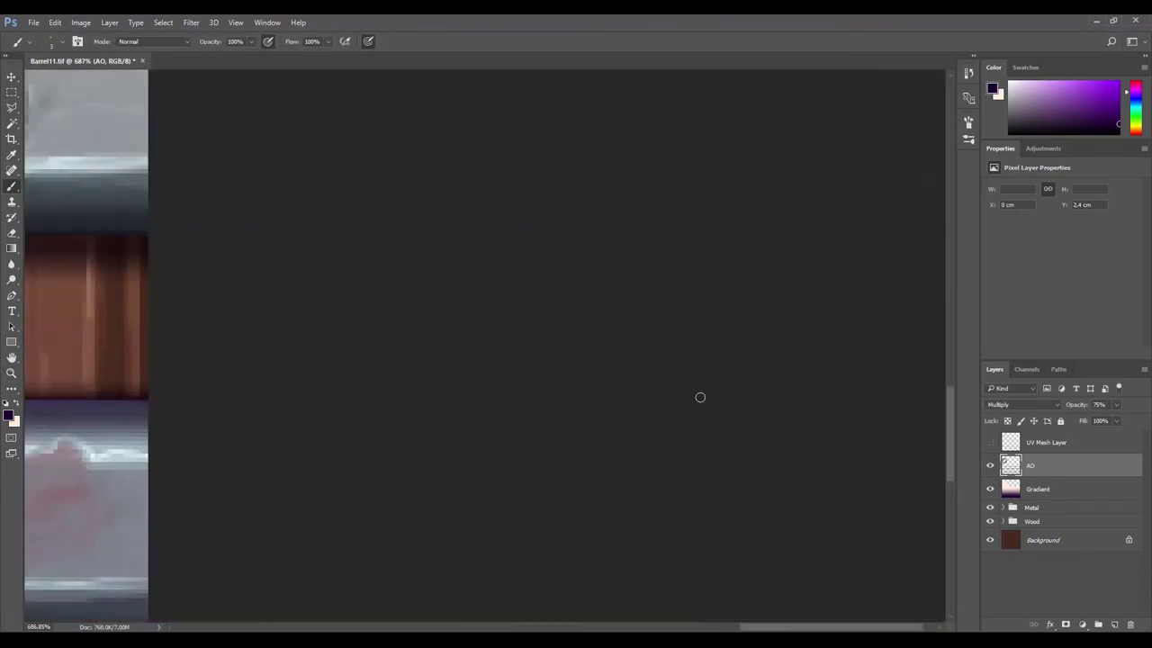
key(7)
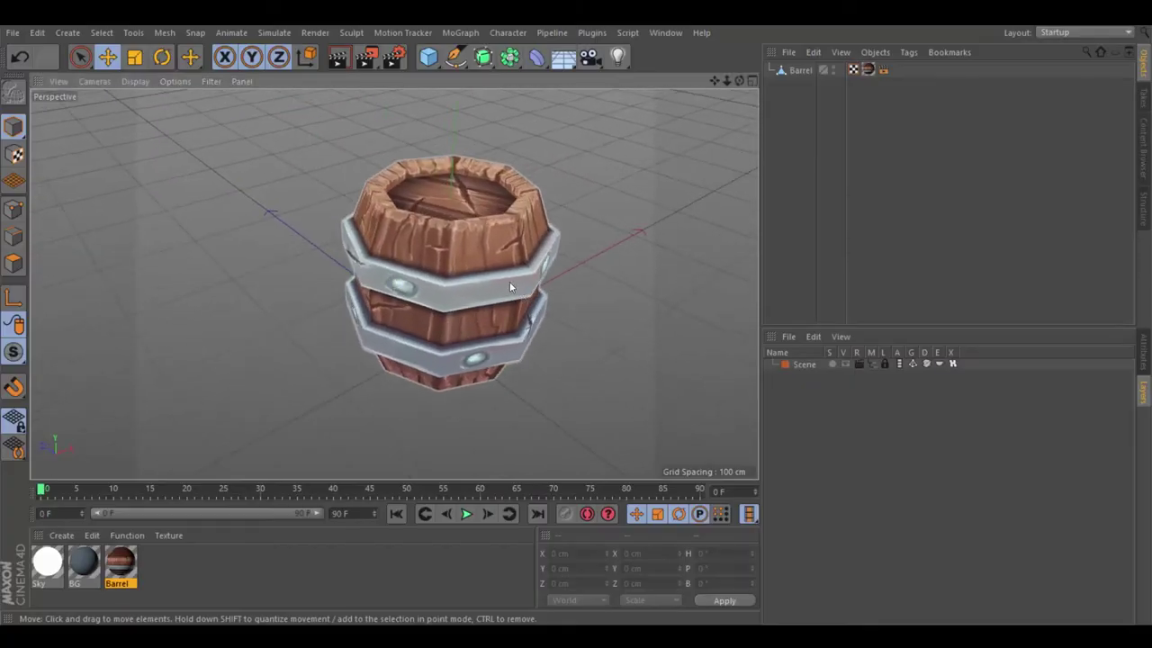
mouse_move(509, 281)
mouse_down()
mouse_move(437, 230)
mouse_move(384, 237)
mouse_move(305, 324)
mouse_move(342, 329)
mouse_move(496, 167)
mouse_move(374, 199)
mouse_move(472, 299)
mouse_move(525, 265)
mouse_move(413, 272)
mouse_move(450, 249)
mouse_move(342, 333)
mouse_move(368, 262)
mouse_move(339, 281)
mouse_move(383, 356)
mouse_move(359, 327)
mouse_move(367, 294)
mouse_move(284, 288)
mouse_move(464, 265)
mouse_move(285, 272)
mouse_move(283, 217)
mouse_move(287, 280)
mouse_up()
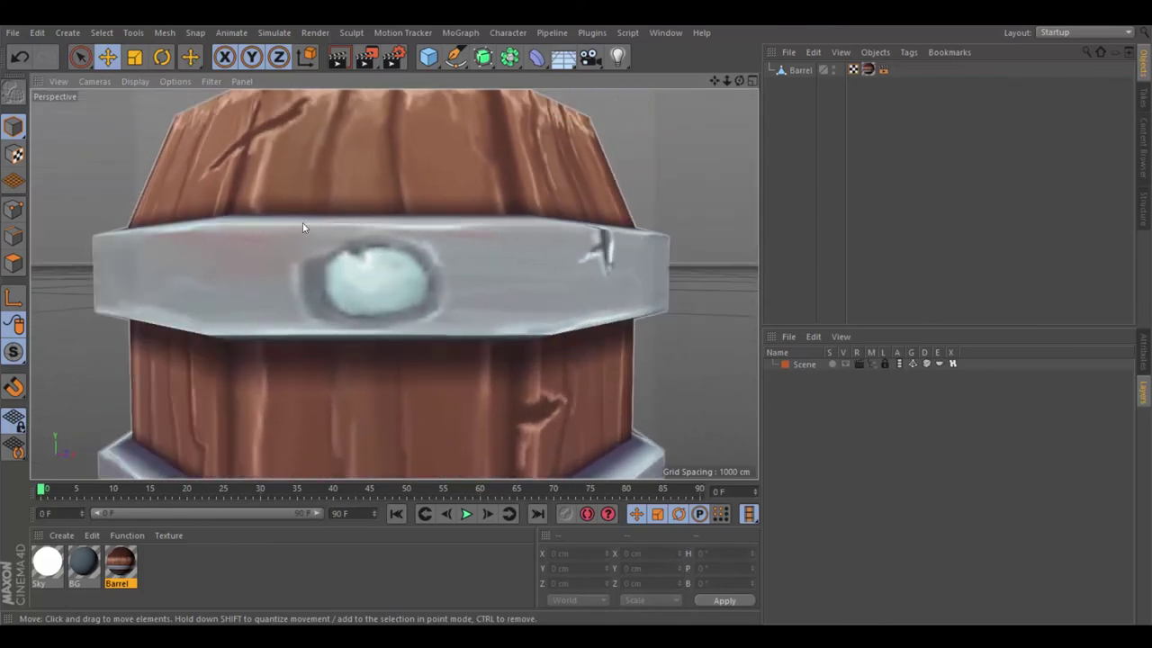
Step: Orbit and zoom around the textured barrel, including its bottom, to check the updated wood and metal texture
scroll(304, 228, down, 10)
scroll(409, 340, up, 3)
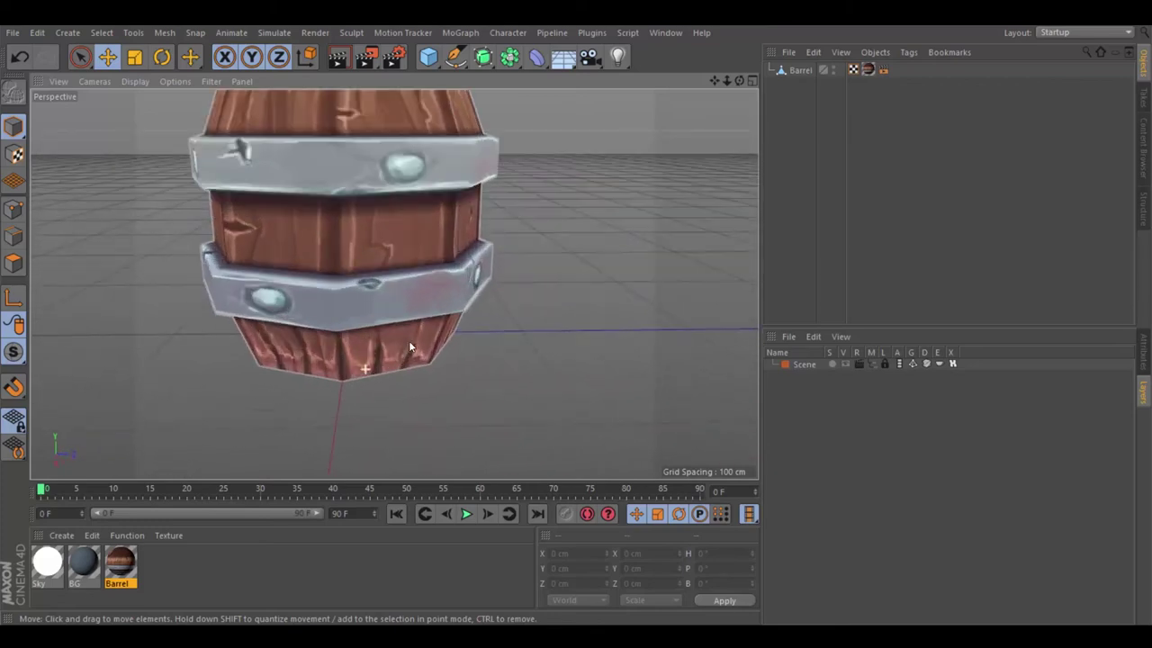
scroll(392, 318, up, 3)
scroll(412, 331, up, 3)
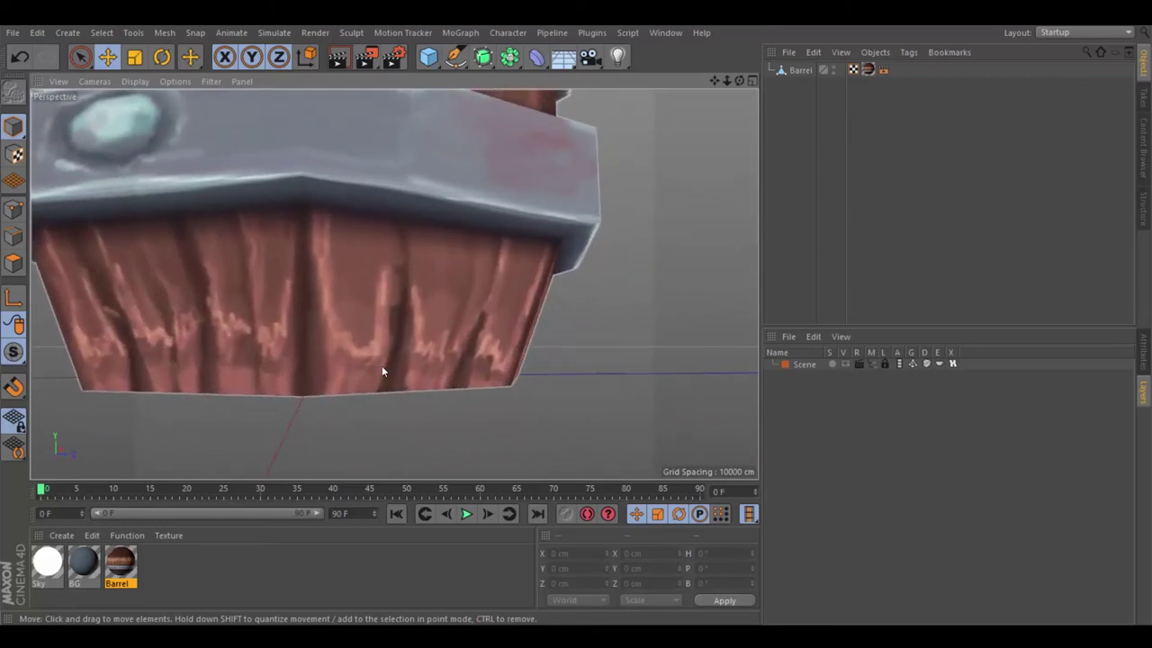
mouse_move(359, 382)
mouse_down()
mouse_move(337, 377)
mouse_move(405, 391)
mouse_up()
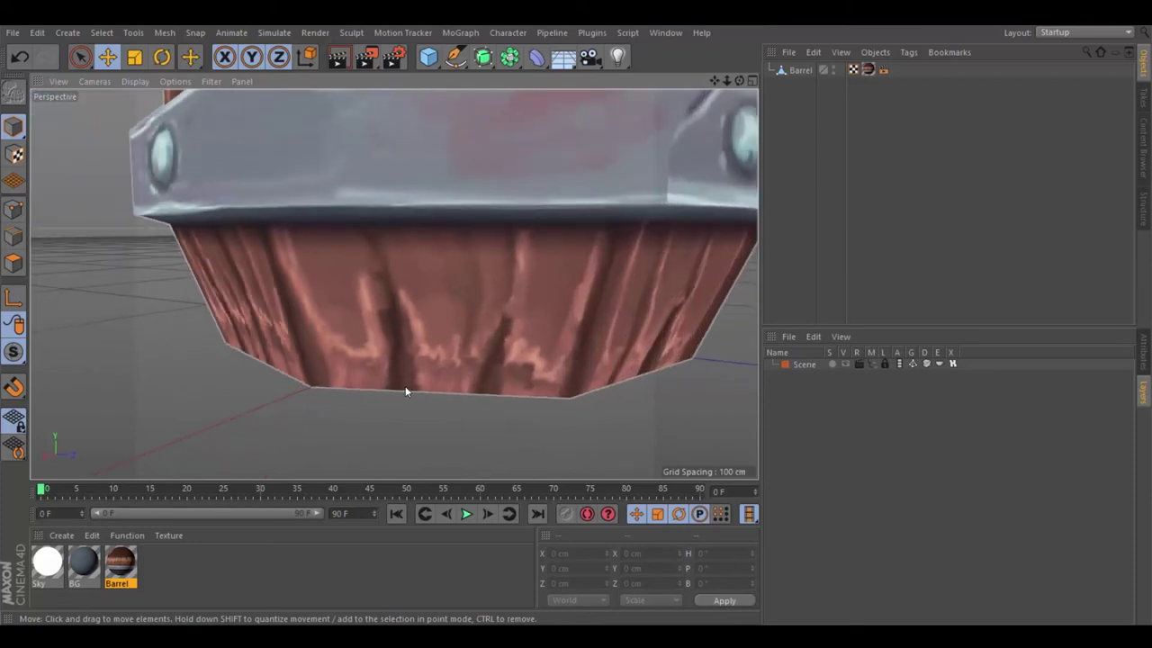
scroll(445, 351, up, 3)
drag(459, 327, 566, 312)
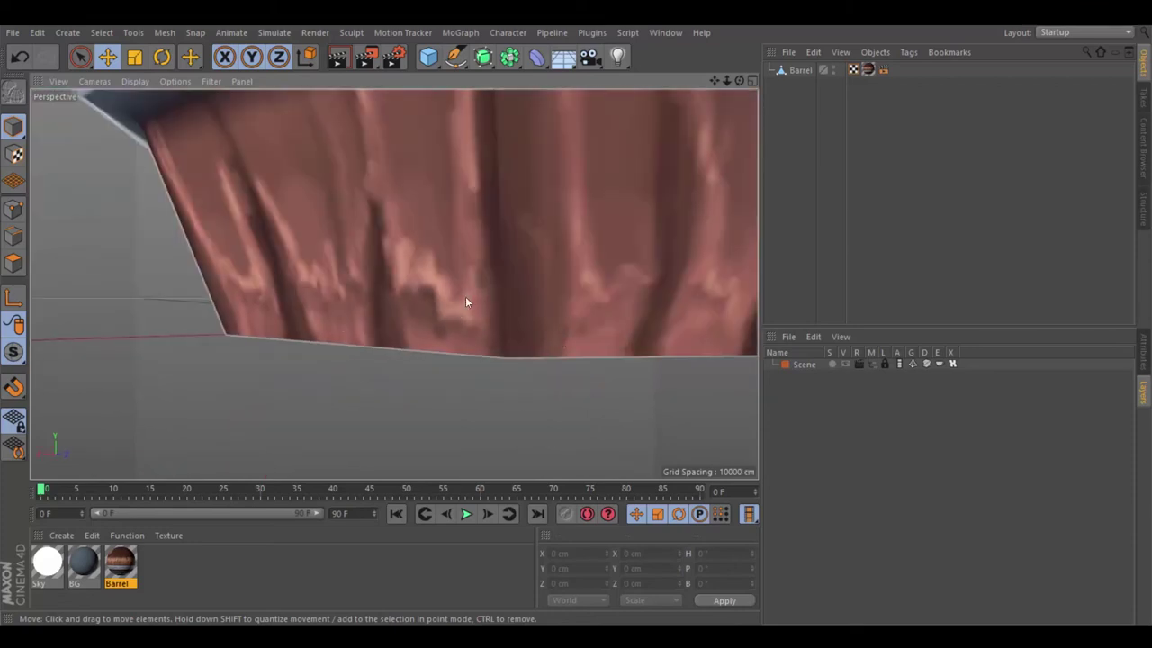
drag(400, 329, 504, 293)
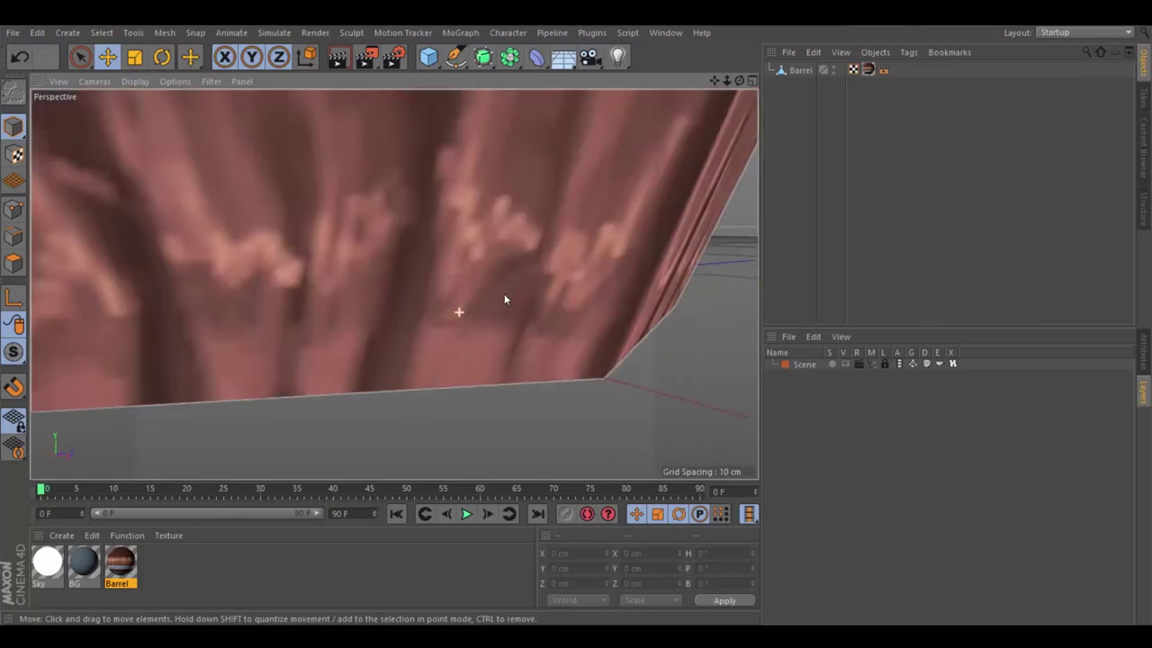
scroll(342, 253, down, 5)
scroll(504, 252, up, 3)
scroll(495, 274, up, 1)
scroll(495, 280, up, 2)
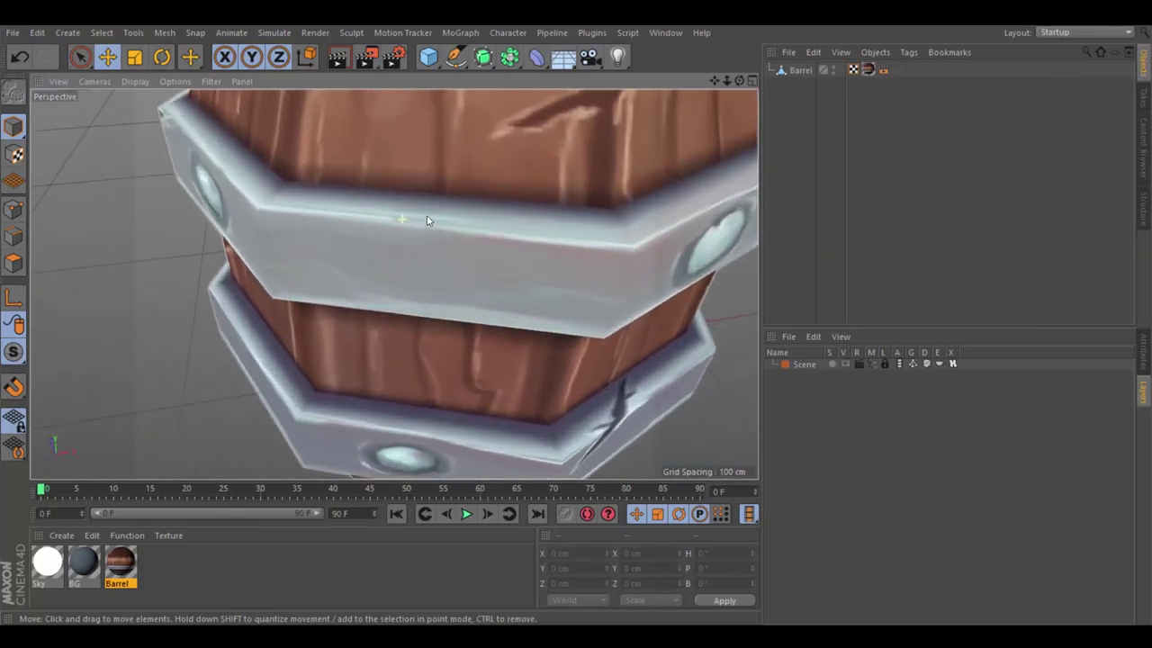
scroll(377, 216, up, 2)
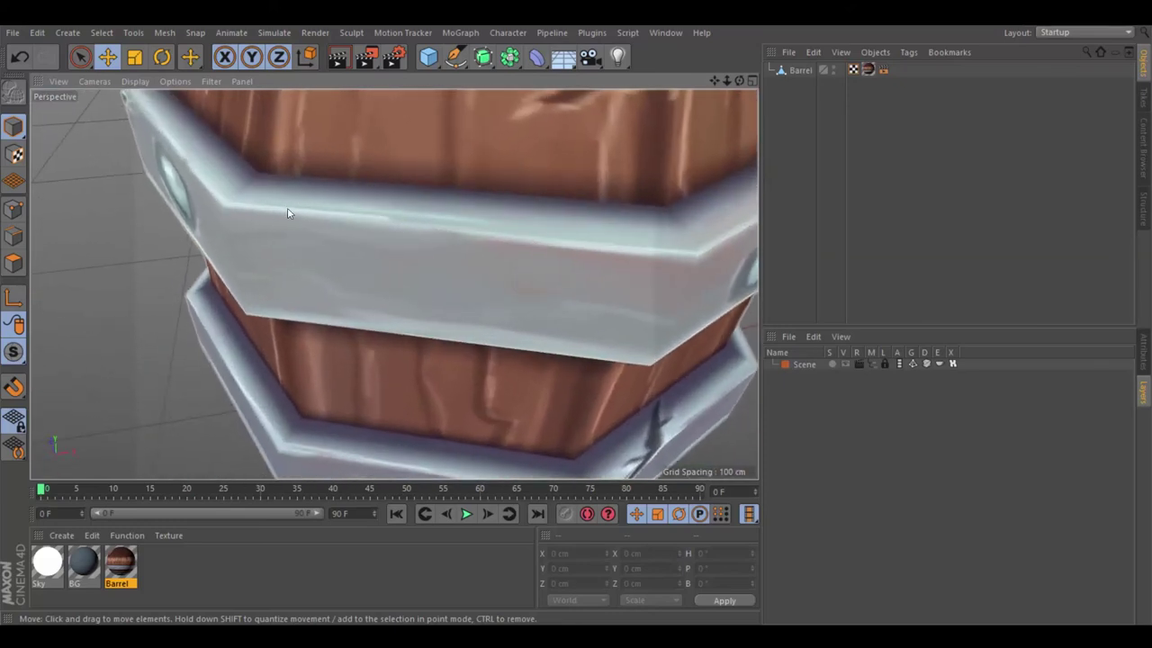
scroll(378, 225, down, 2)
scroll(380, 222, down, 2)
mouse_move(406, 220)
mouse_down()
mouse_move(279, 228)
mouse_move(296, 229)
mouse_move(340, 341)
mouse_up()
scroll(279, 227, up, 1)
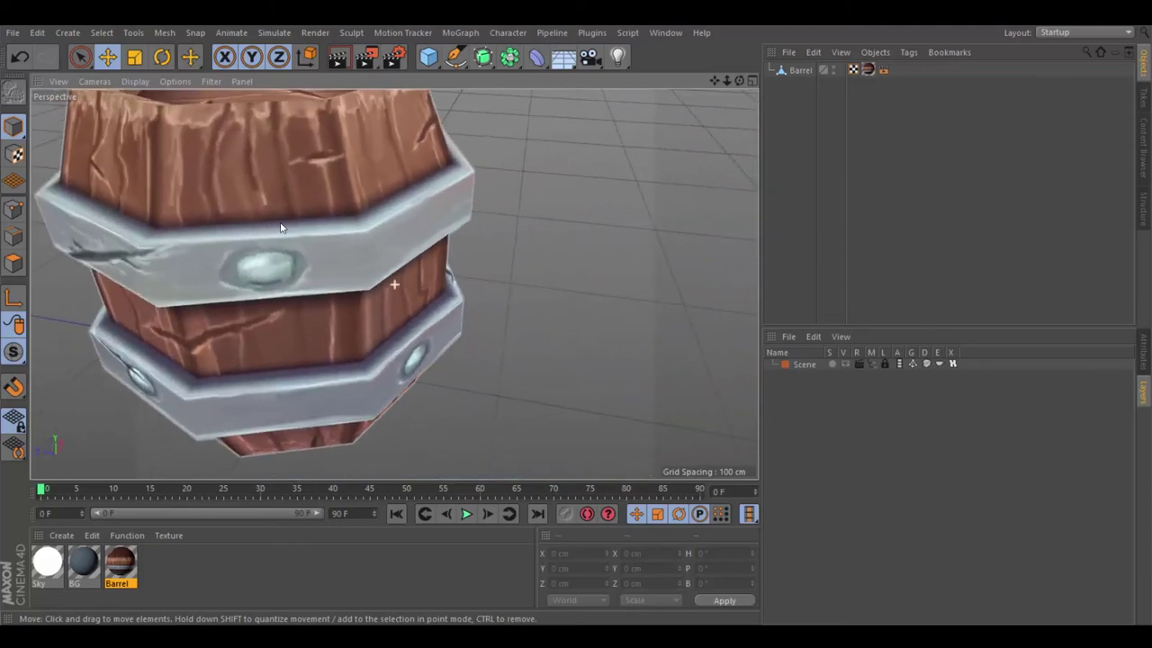
scroll(491, 243, up, 2)
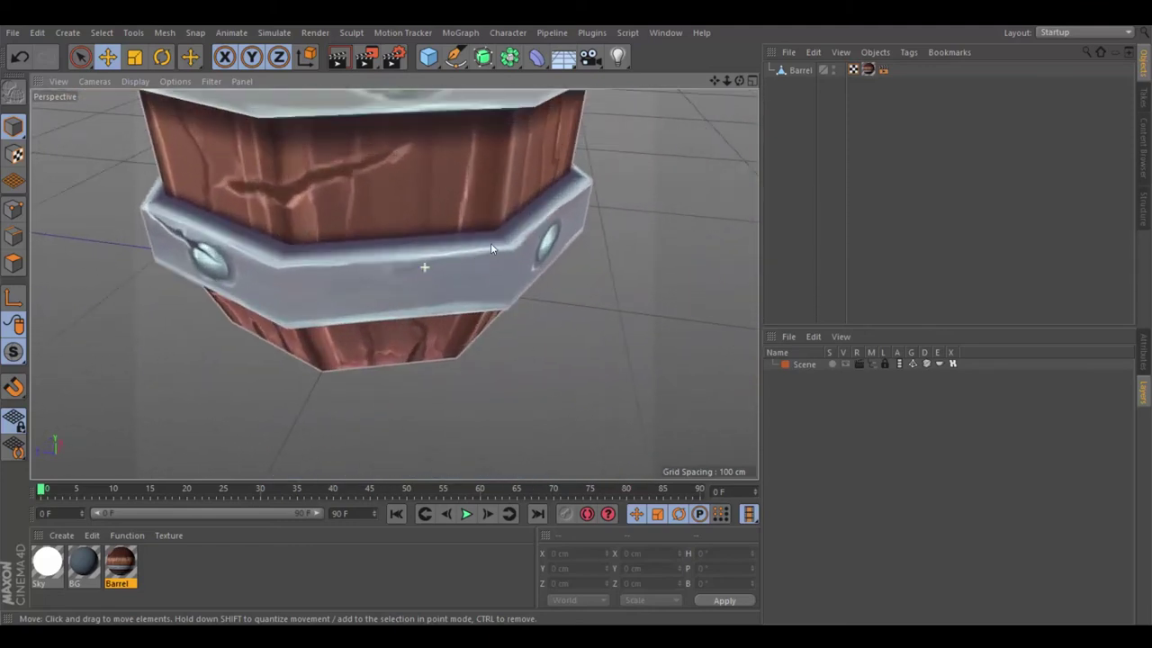
scroll(412, 244, up, 2)
scroll(384, 252, down, 2)
scroll(413, 259, down, 3)
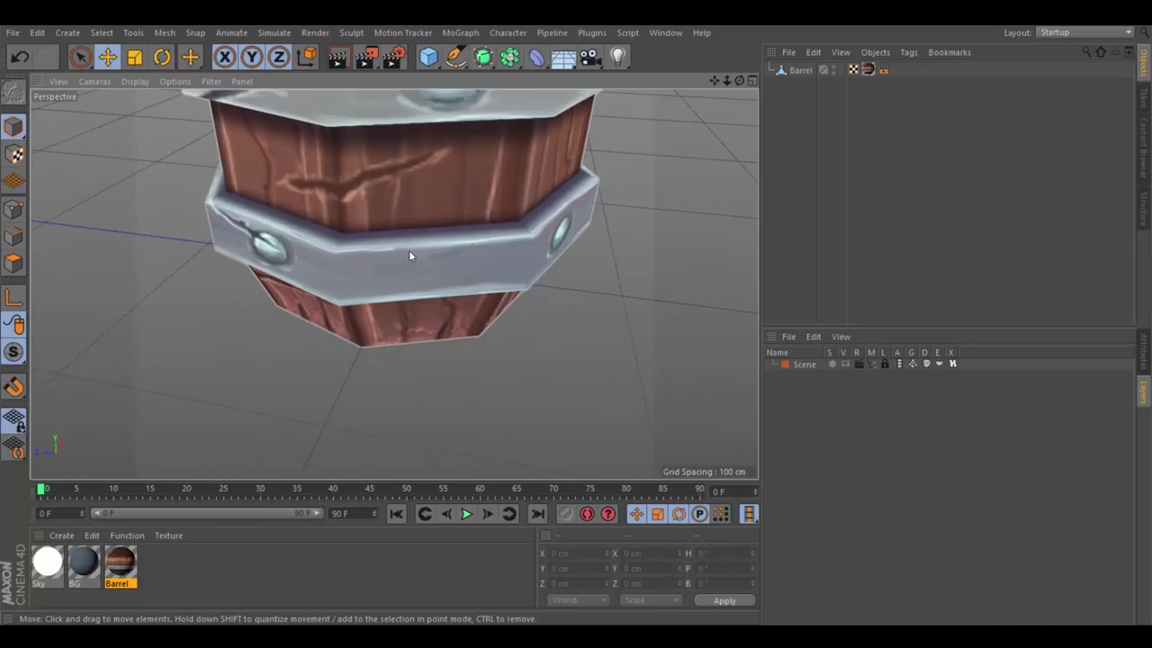
scroll(408, 250, down, 3)
scroll(405, 252, up, 1)
scroll(405, 251, up, 2)
mouse_move(411, 204)
mouse_down()
mouse_move(302, 213)
mouse_move(469, 237)
mouse_up()
scroll(392, 211, up, 3)
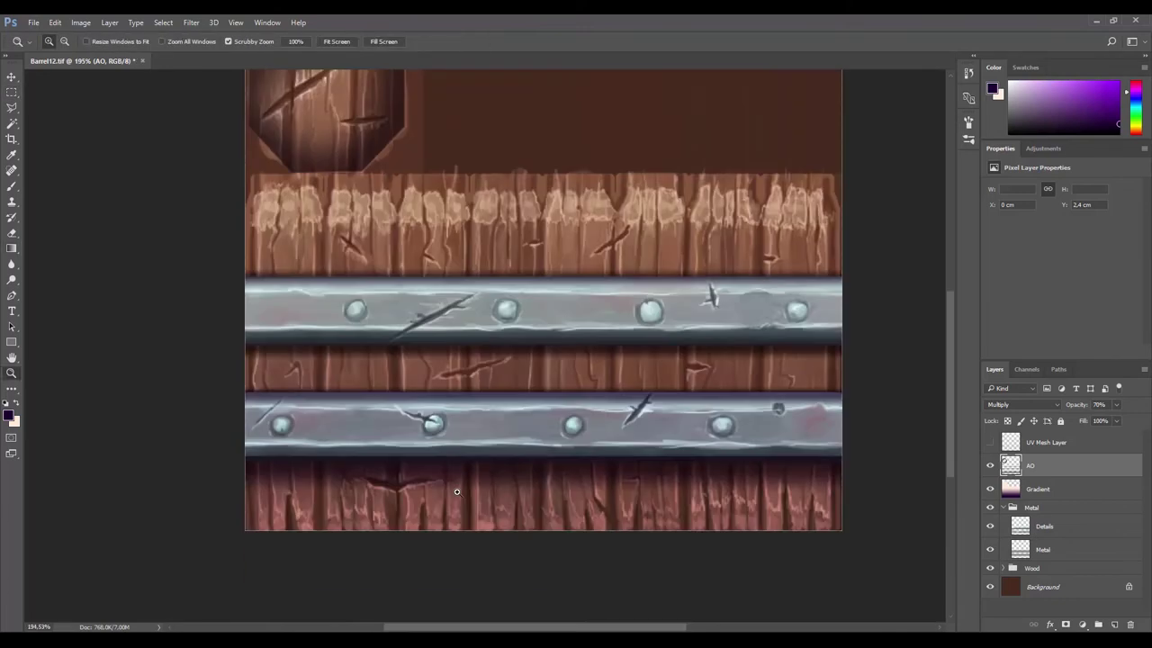
Step: Select a rivet on the metal band and reposition it with Move and Free Transform
scroll(442, 434, up, 2)
scroll(442, 435, up, 3)
drag(389, 293, 495, 382)
key(v)
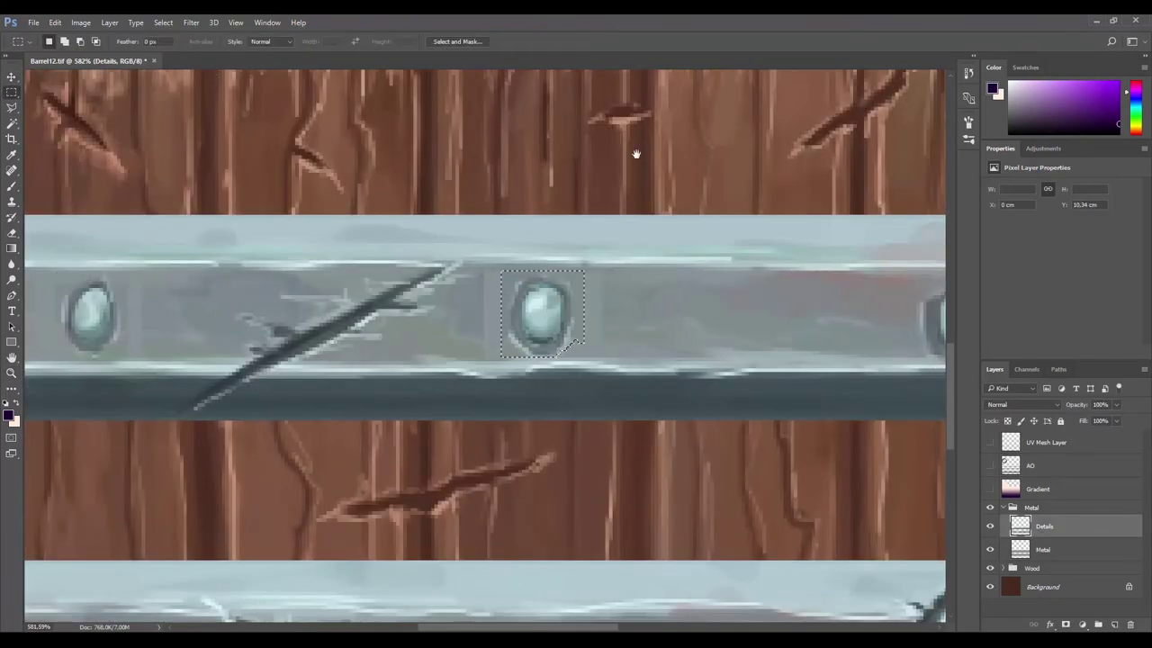
scroll(529, 346, right, 5)
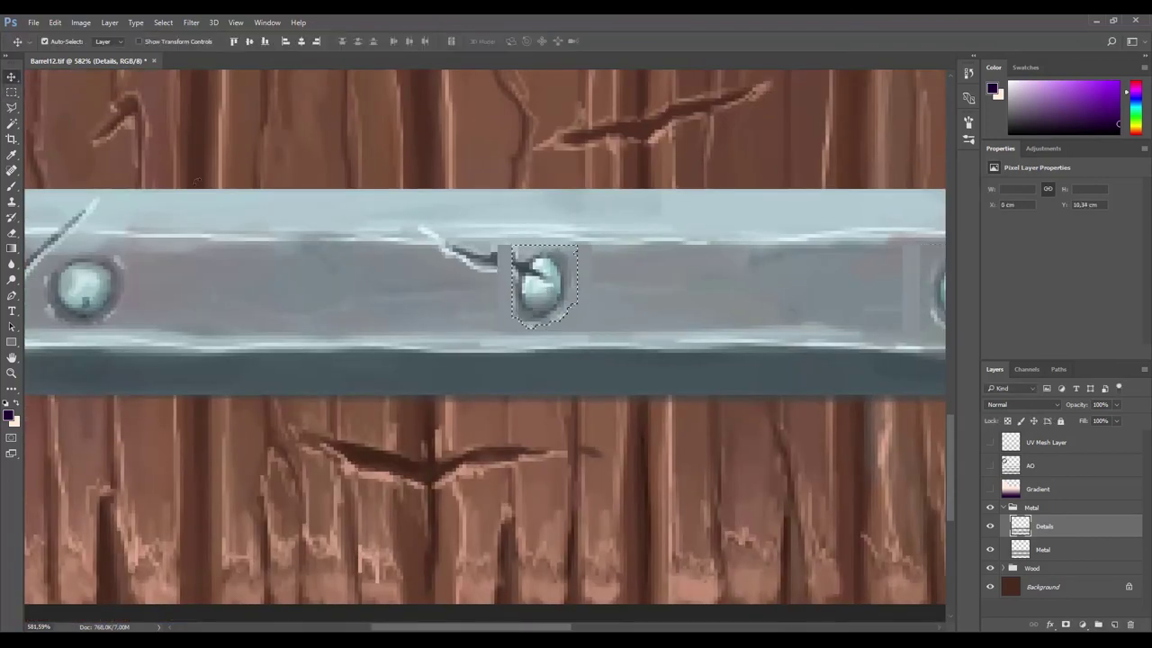
key(ctrl+t)
Step: Sample a pale blue-grey from the metal and choose a larger brush
alt+click(477, 286)
right_click(421, 303)
click(368, 327)
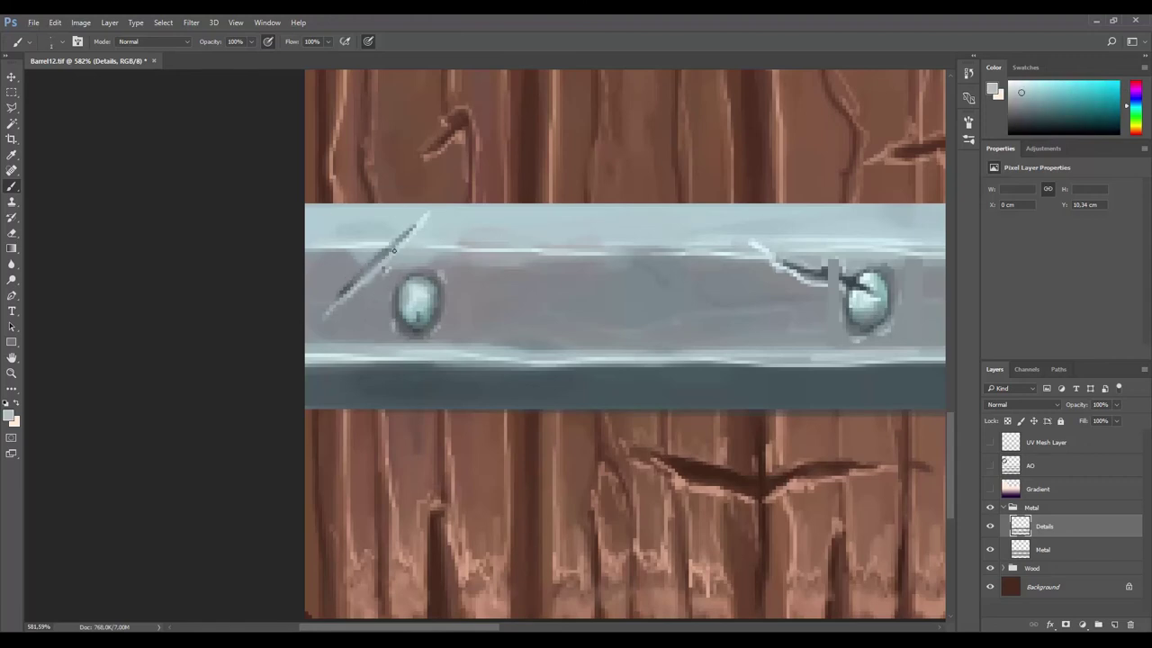
scroll(341, 288, down, 3)
scroll(396, 270, up, 3)
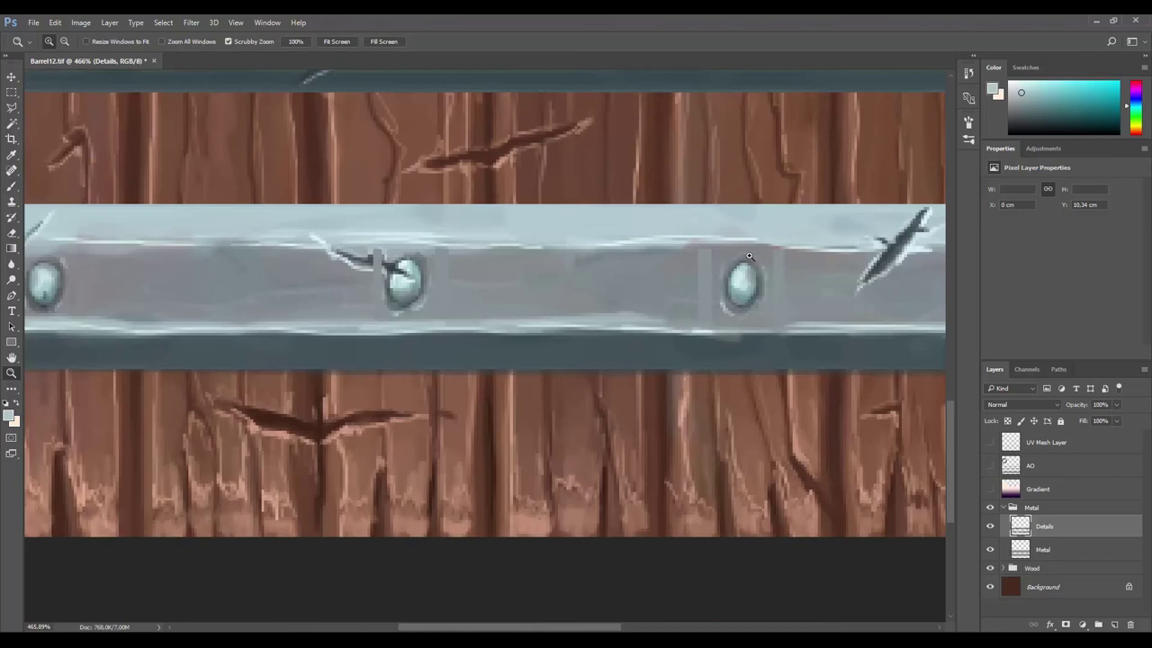
scroll(396, 261, right, 1)
scroll(396, 252, up, 1)
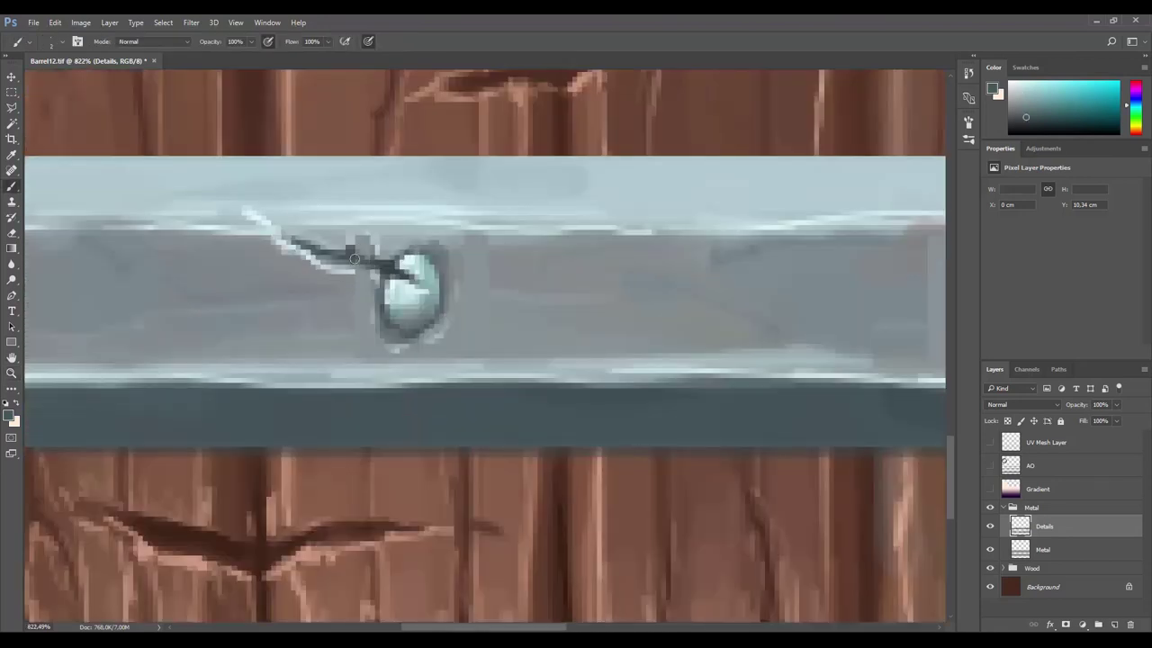
scroll(594, 269, right, 3)
scroll(558, 297, right, 3)
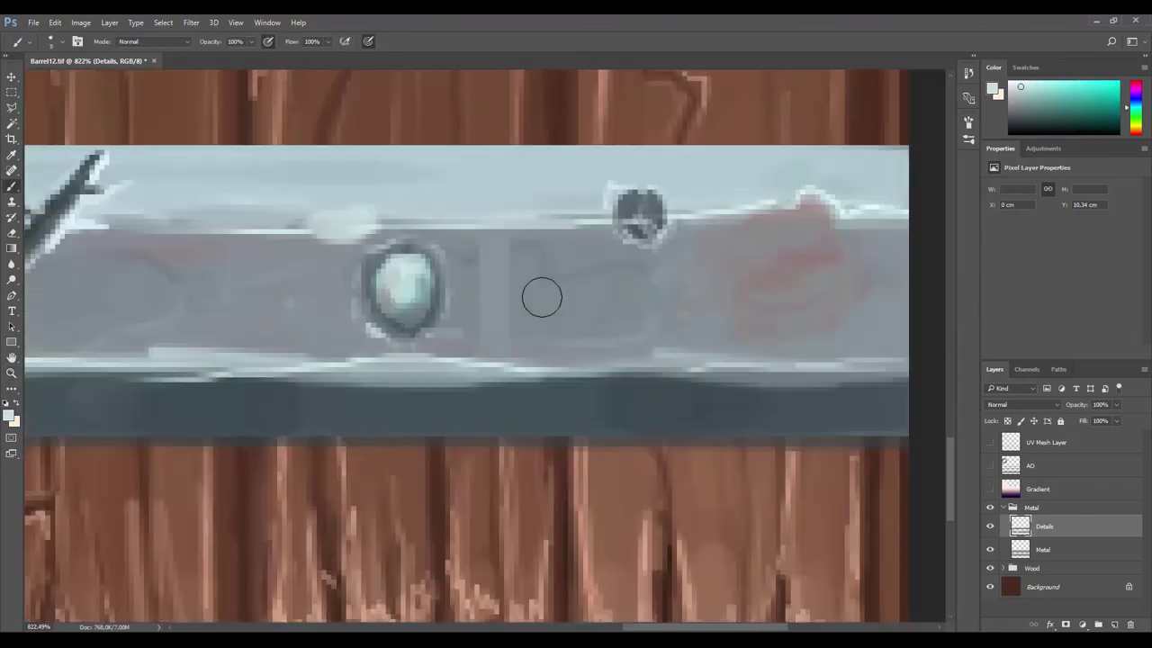
scroll(504, 290, right, 2)
scroll(496, 288, down, 2)
scroll(503, 286, up, 1)
scroll(512, 285, right, 2)
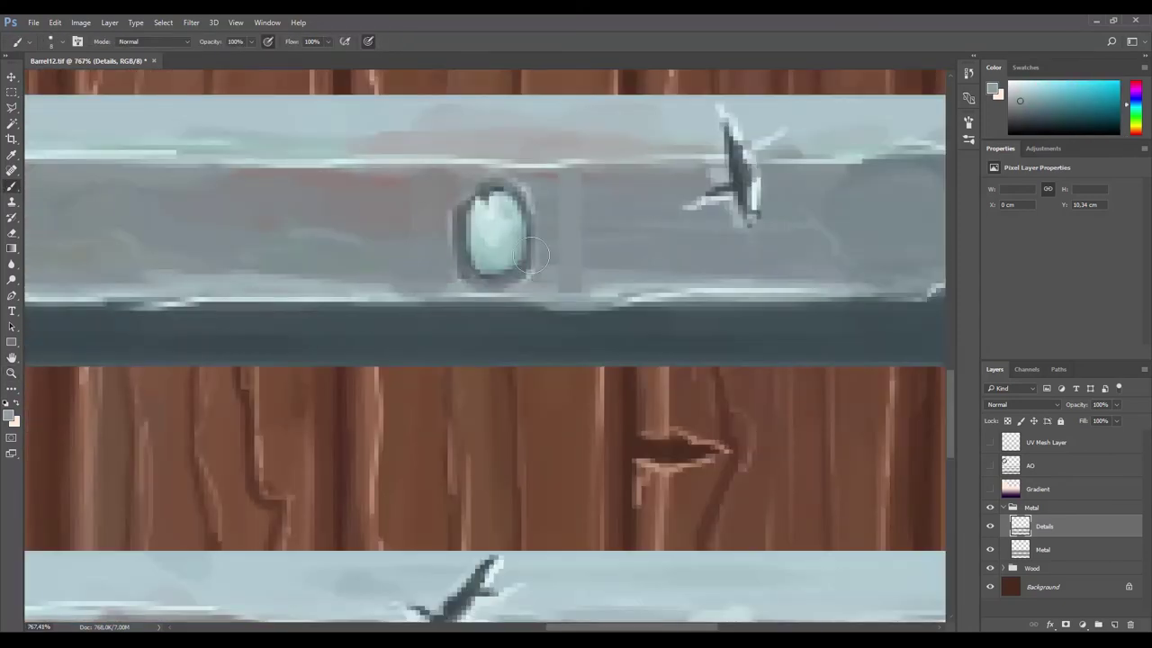
scroll(527, 284, down, 3)
scroll(527, 284, up, 3)
scroll(405, 270, down, 4)
scroll(306, 279, up, 3)
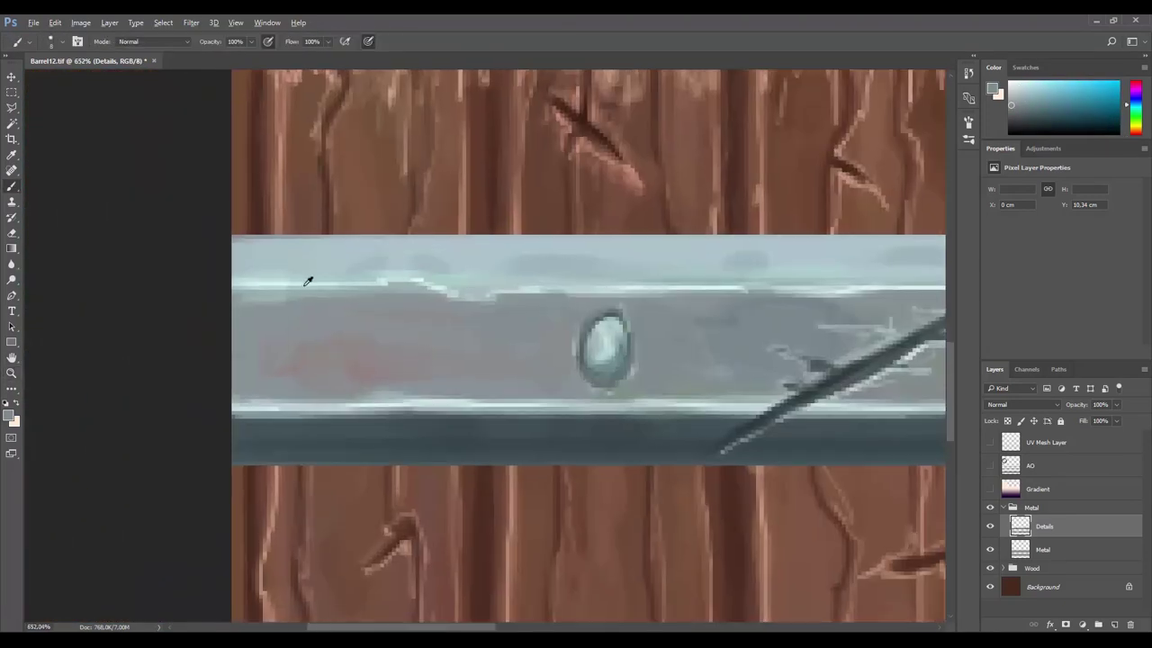
Step: Set a new light foreground colour, show the UV mesh overlay, and enlarge the brush along the metal band
key(b)
click(9, 414)
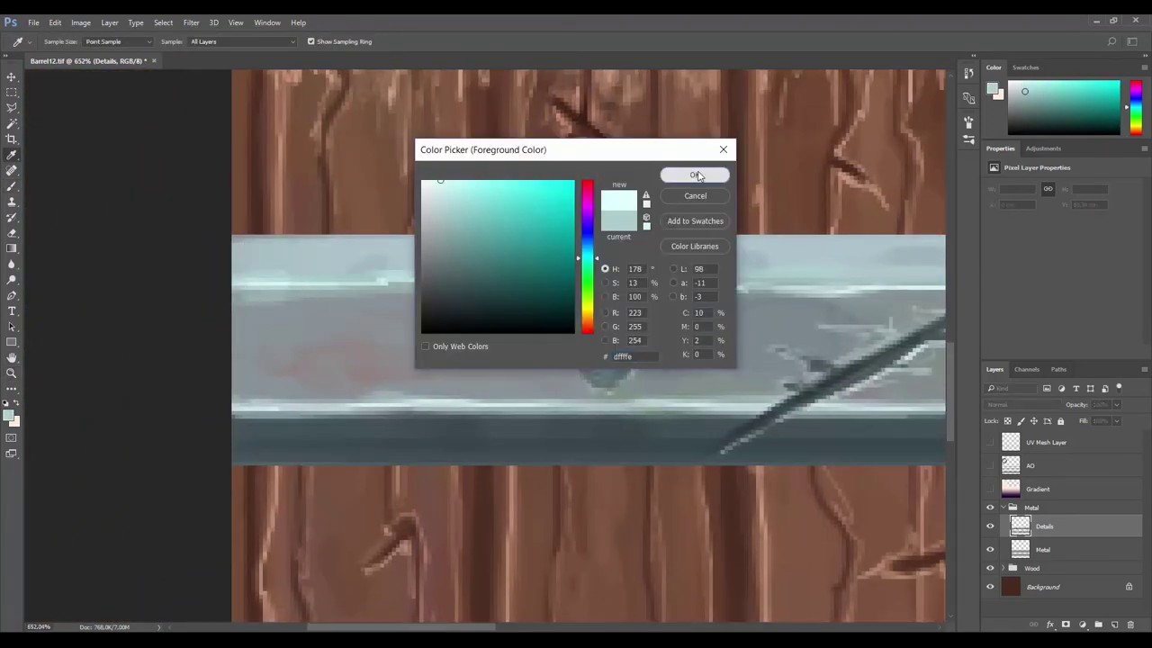
click(698, 175)
click(990, 442)
drag(492, 339, 523, 391)
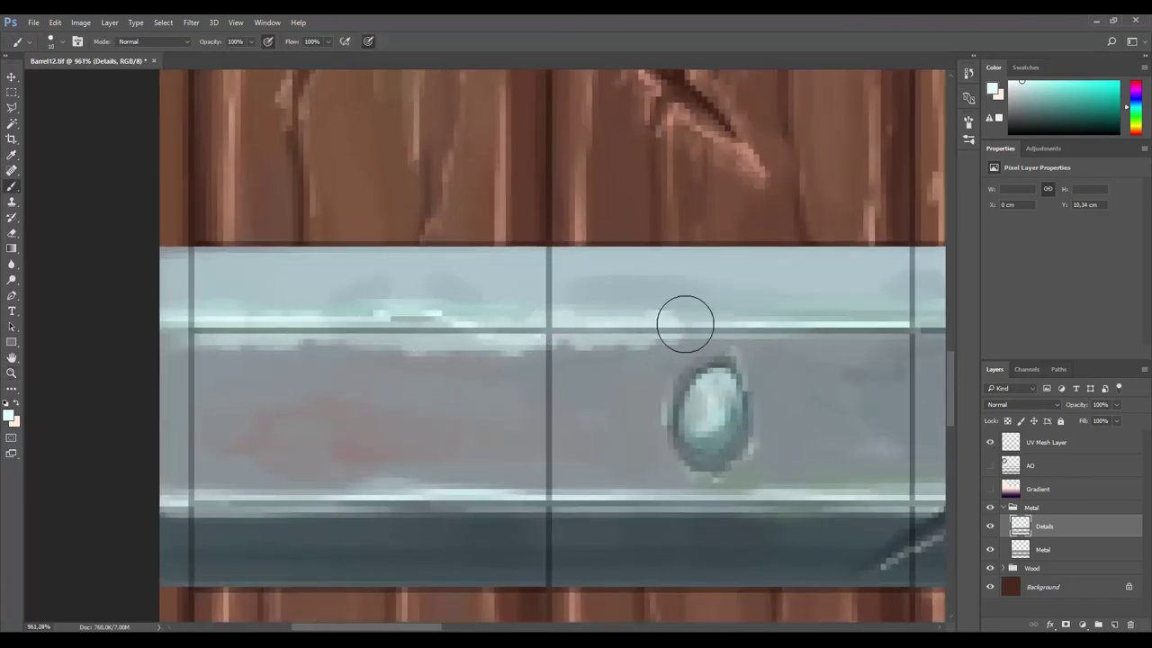
scroll(689, 337, right, 6)
scroll(555, 337, right, 4)
key(bracketright)
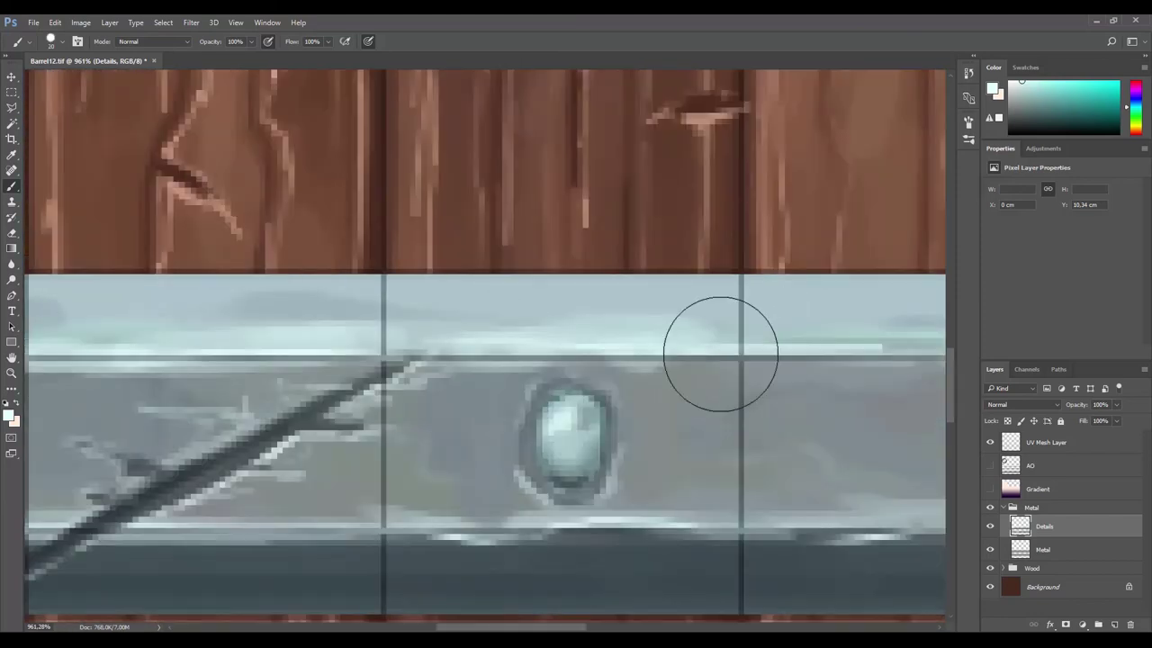
scroll(905, 334, down, 5)
scroll(321, 367, left, 5)
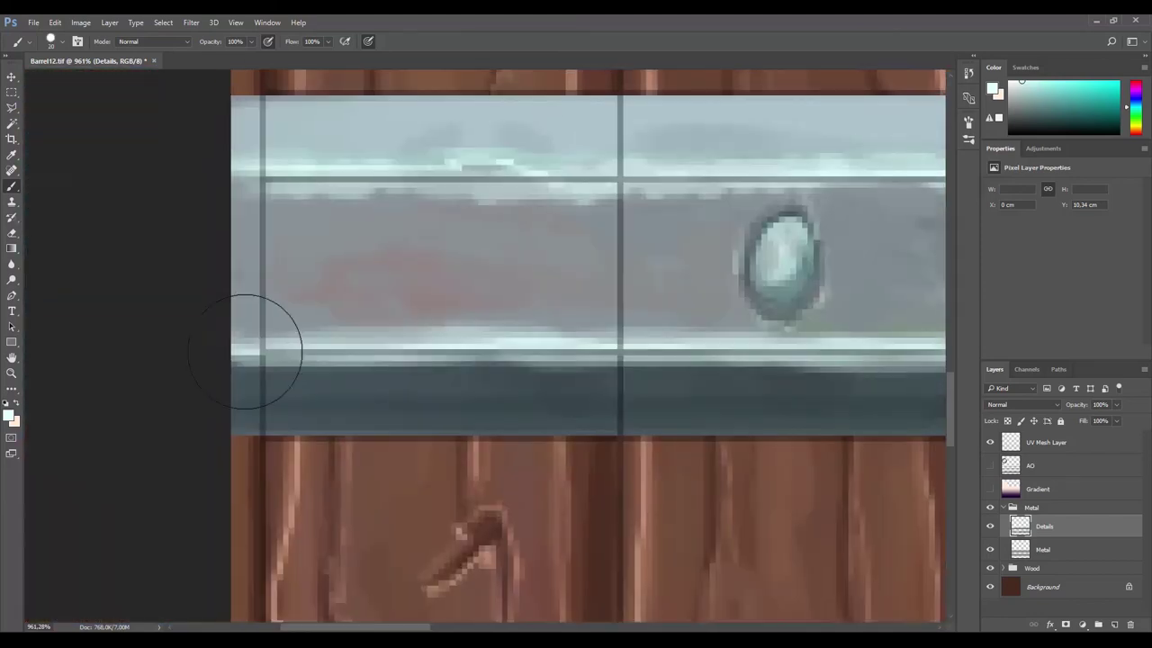
scroll(456, 416, right, 5)
scroll(624, 362, down, 3)
scroll(566, 404, left, 5)
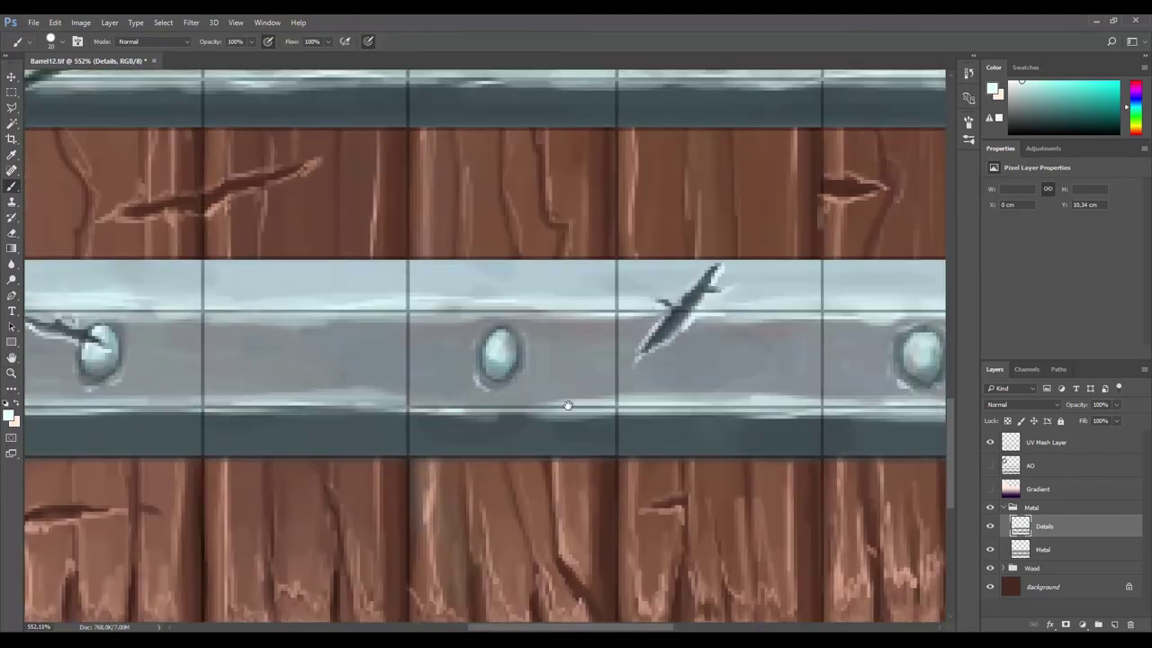
scroll(368, 396, down, 2)
scroll(368, 396, up, 2)
scroll(368, 378, up, 3)
scroll(368, 359, down, 2)
drag(810, 324, 368, 321)
scroll(368, 321, down, 2)
scroll(450, 360, up, 1)
drag(450, 360, 645, 375)
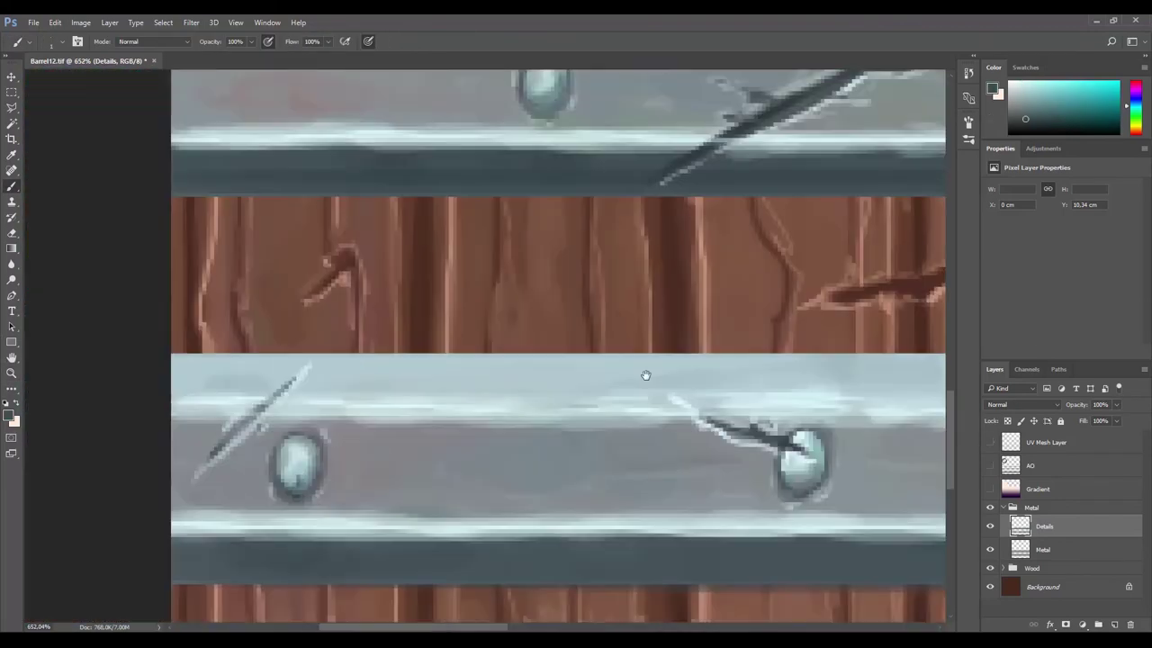
scroll(386, 404, up, 2)
scroll(386, 404, down, 2)
Step: Paint highlights on the metal bands with a slightly lightened near-white blue
key(b)
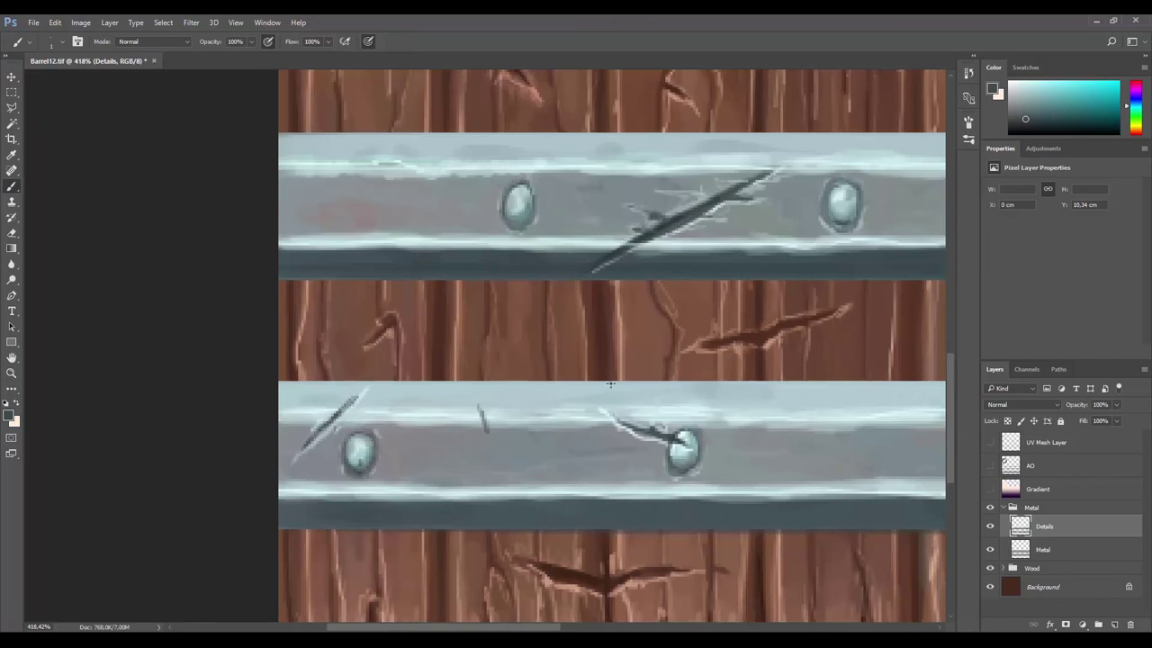
scroll(610, 384, right, 5)
scroll(609, 424, right, 5)
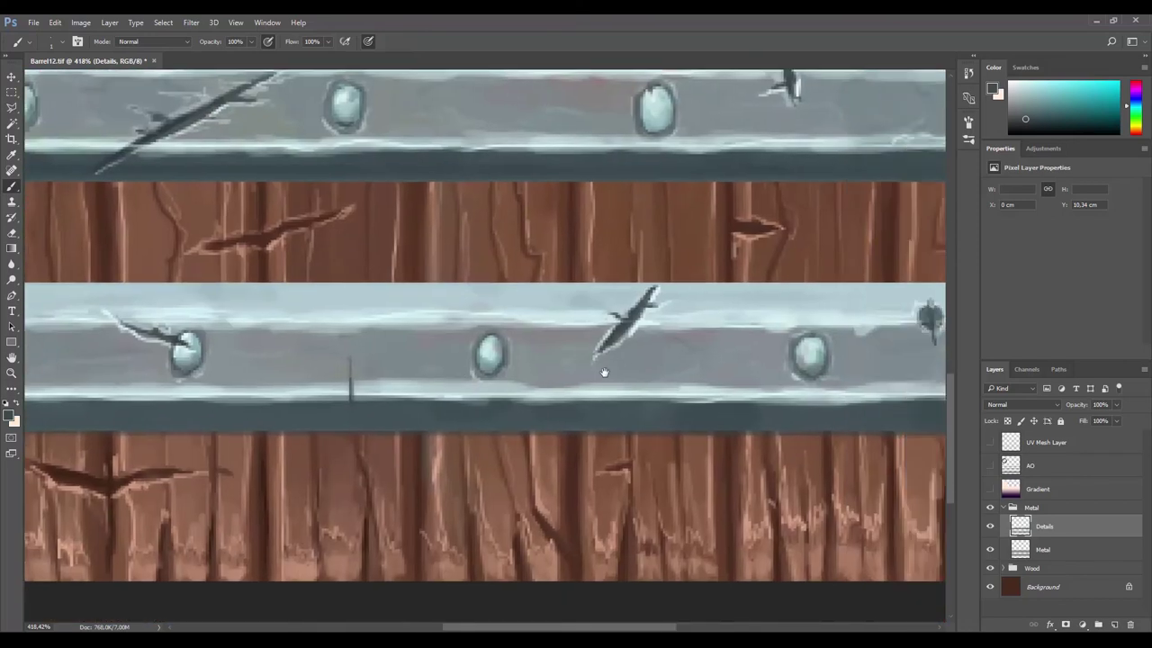
scroll(559, 369, down, 5)
alt+click(560, 284)
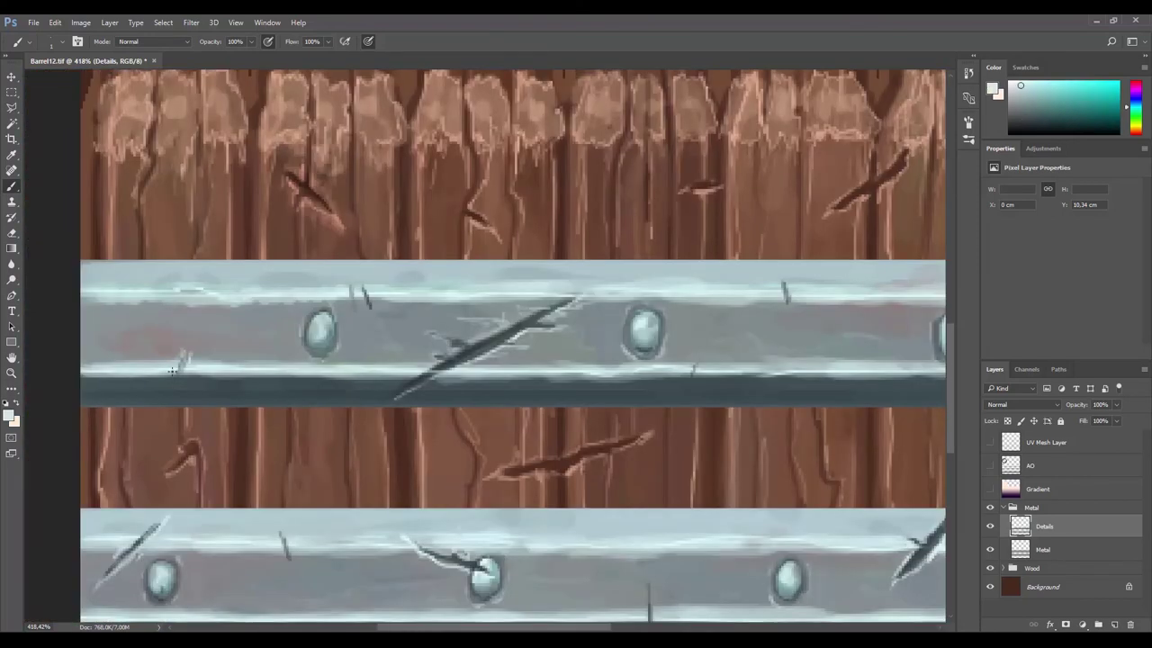
scroll(698, 321, up, 4)
scroll(698, 321, down, 3)
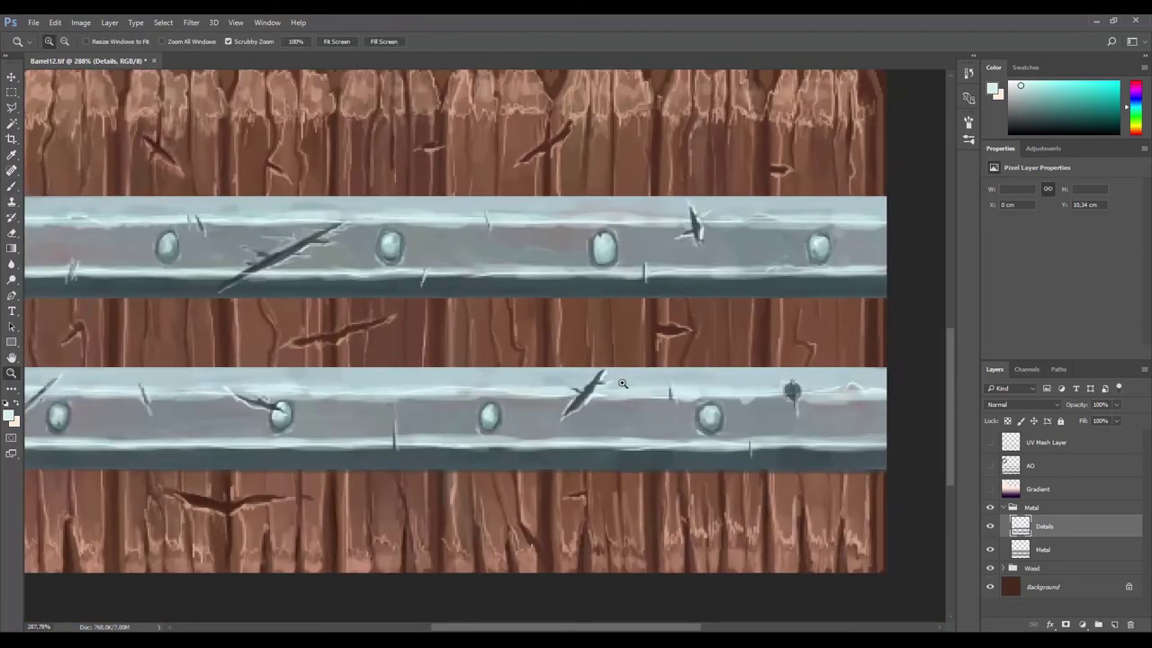
scroll(586, 250, up, 3)
alt+click(586, 250)
scroll(440, 452, down, 5)
scroll(570, 470, down, 3)
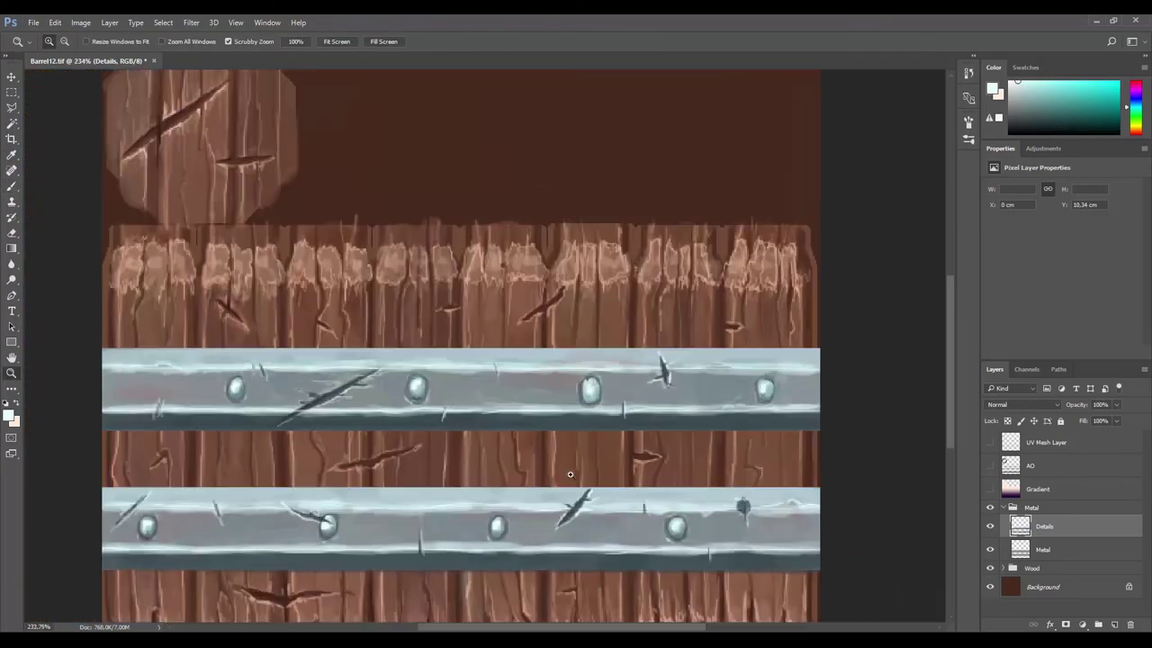
scroll(674, 476, up, 5)
scroll(624, 461, up, 3)
Step: Touch up the wood planks on the Wood Details layer with a light peach colour
ctrl+click(625, 461)
alt+click(624, 461)
mouse_move(624, 462)
mouse_down()
mouse_move(522, 514)
mouse_move(584, 514)
mouse_move(571, 457)
mouse_move(881, 486)
mouse_up()
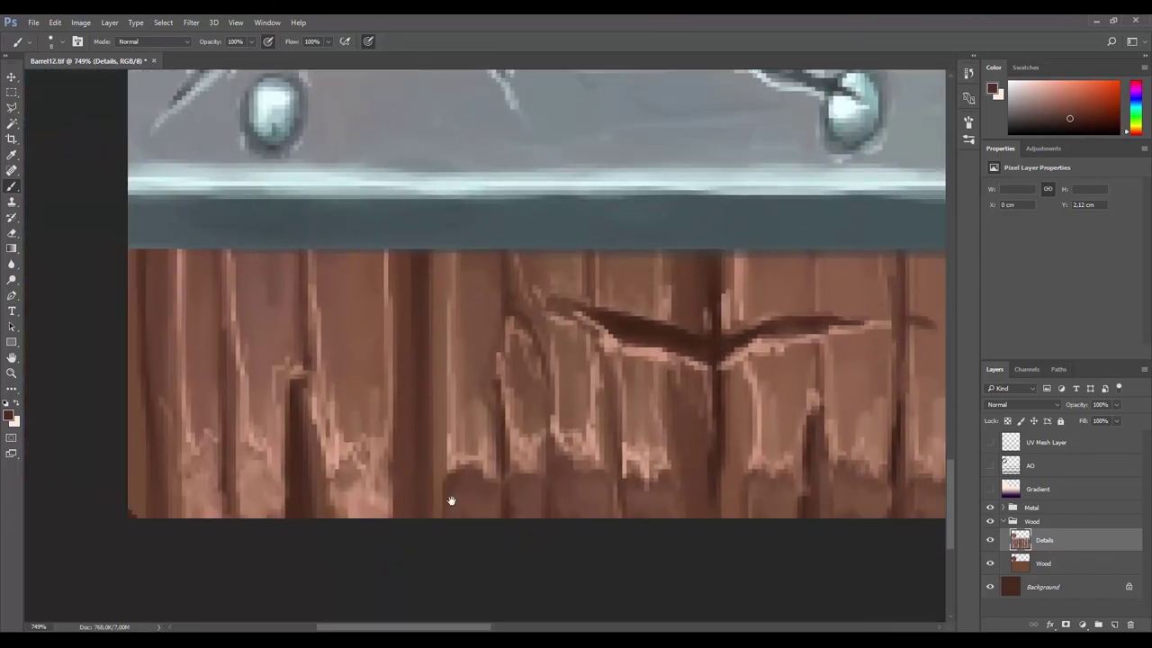
scroll(389, 484, down, 1)
alt+click(388, 484)
scroll(499, 508, right, 3)
scroll(504, 503, right, 2)
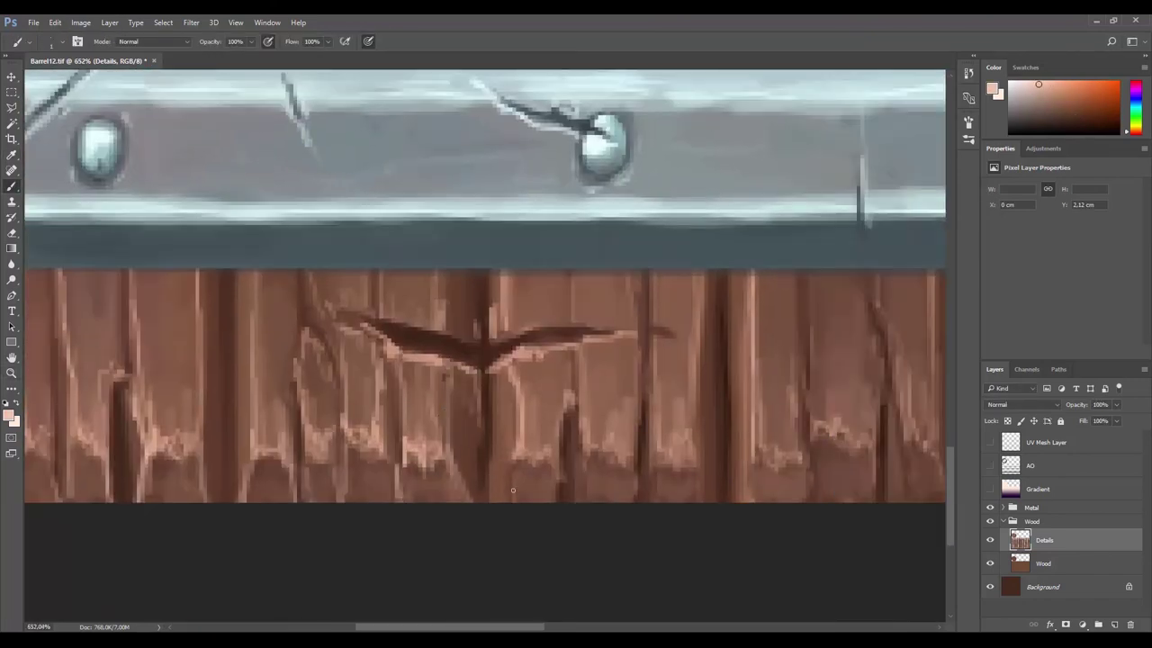
scroll(504, 486, right, 4)
scroll(684, 468, right, 3)
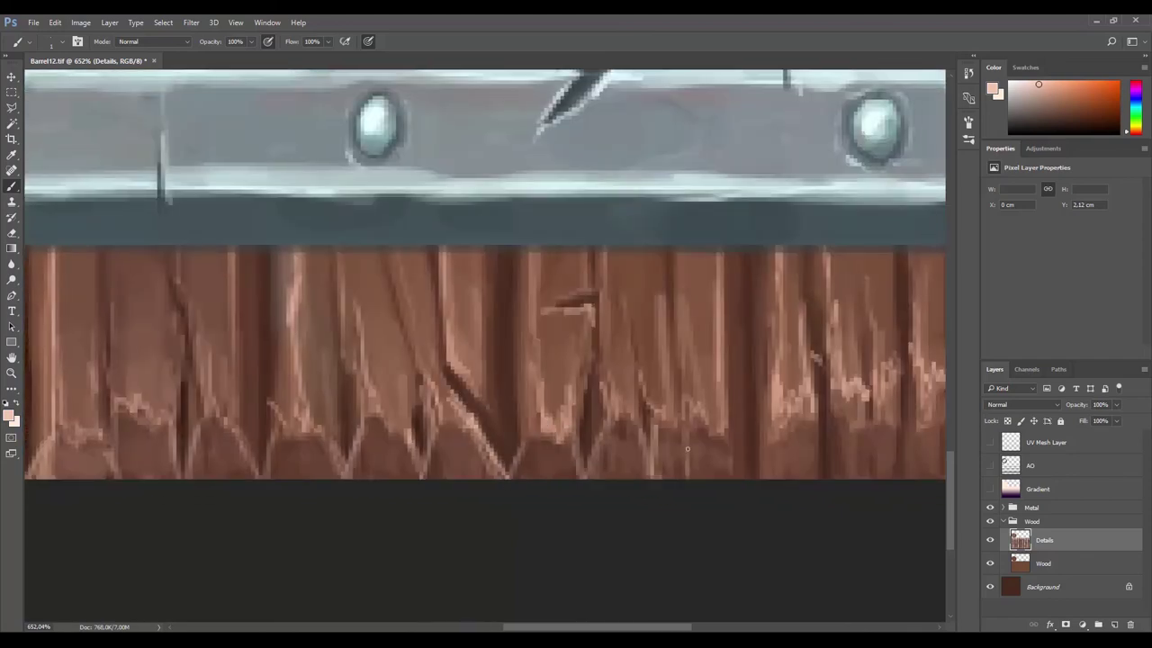
scroll(666, 495, right, 2)
scroll(644, 518, up, 1)
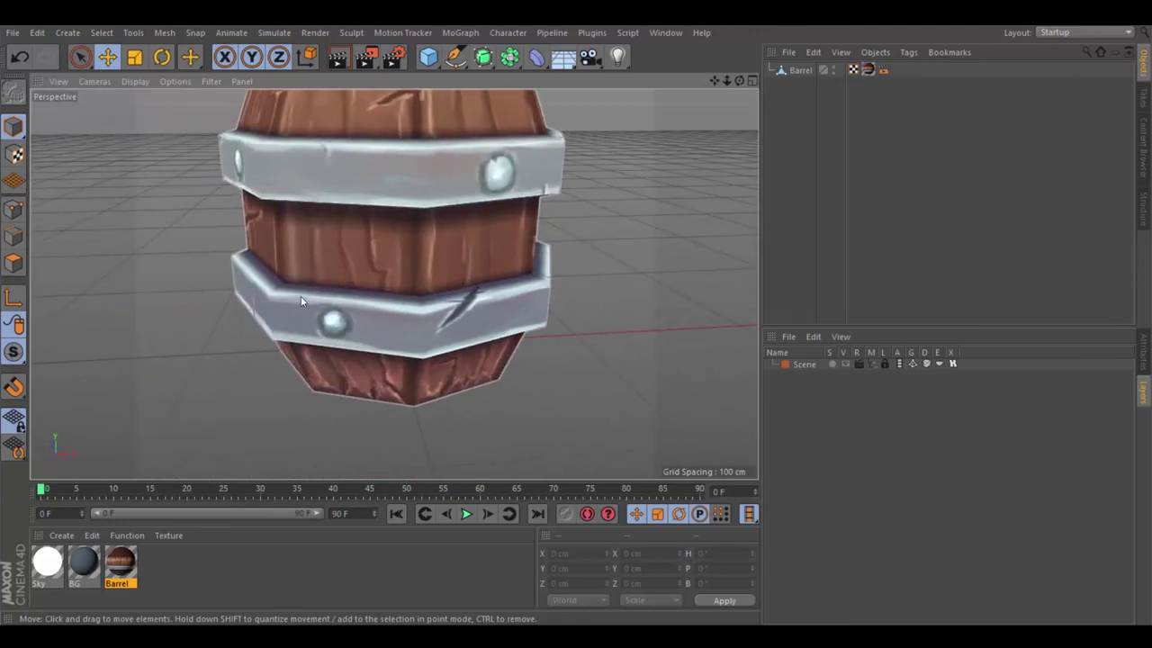
Step: Paste a duplicate of the barrel object into the Cinema 4D scene
key(ctrl+v)
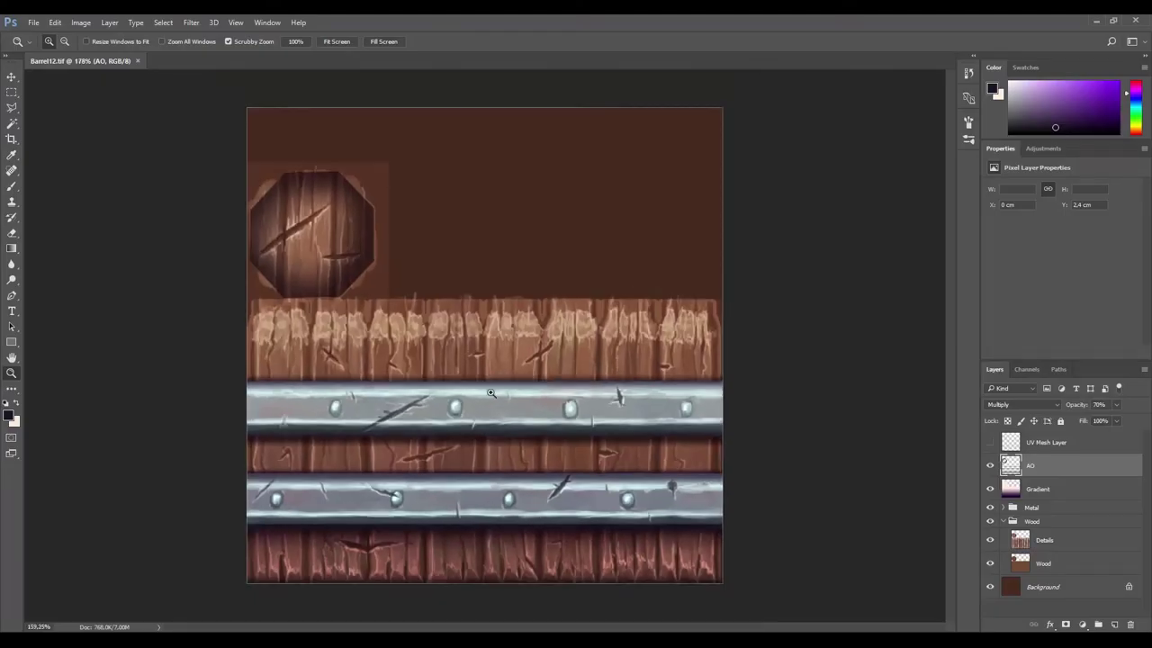
scroll(490, 393, down, 2)
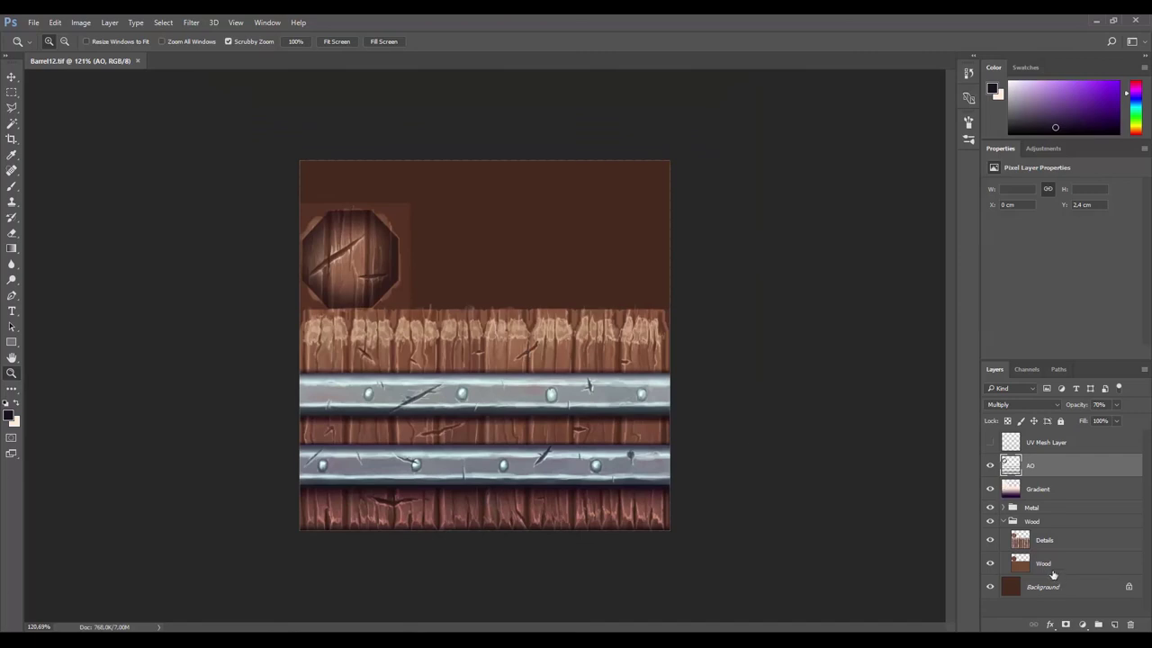
Step: Duplicate the selected texture layers, including AO, and merge the copies into one layer
shift+click(1054, 588)
right_click(1049, 586)
click(801, 169)
click(680, 209)
key(ctrl+e)
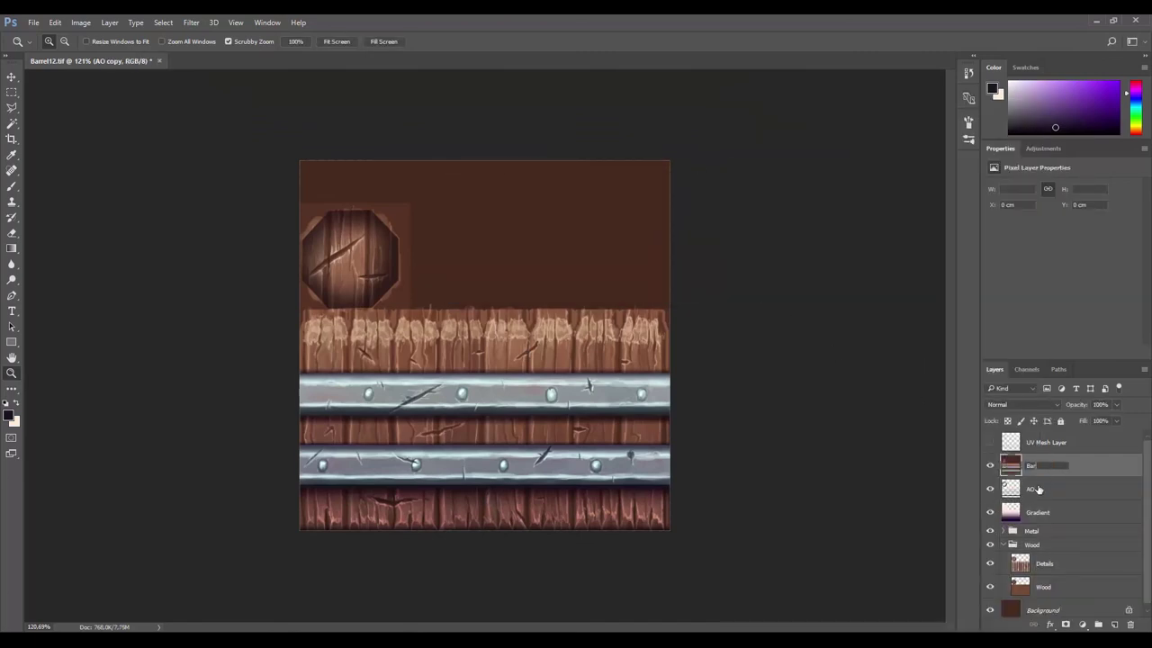
scroll(499, 425, up, 1)
scroll(473, 416, up, 1)
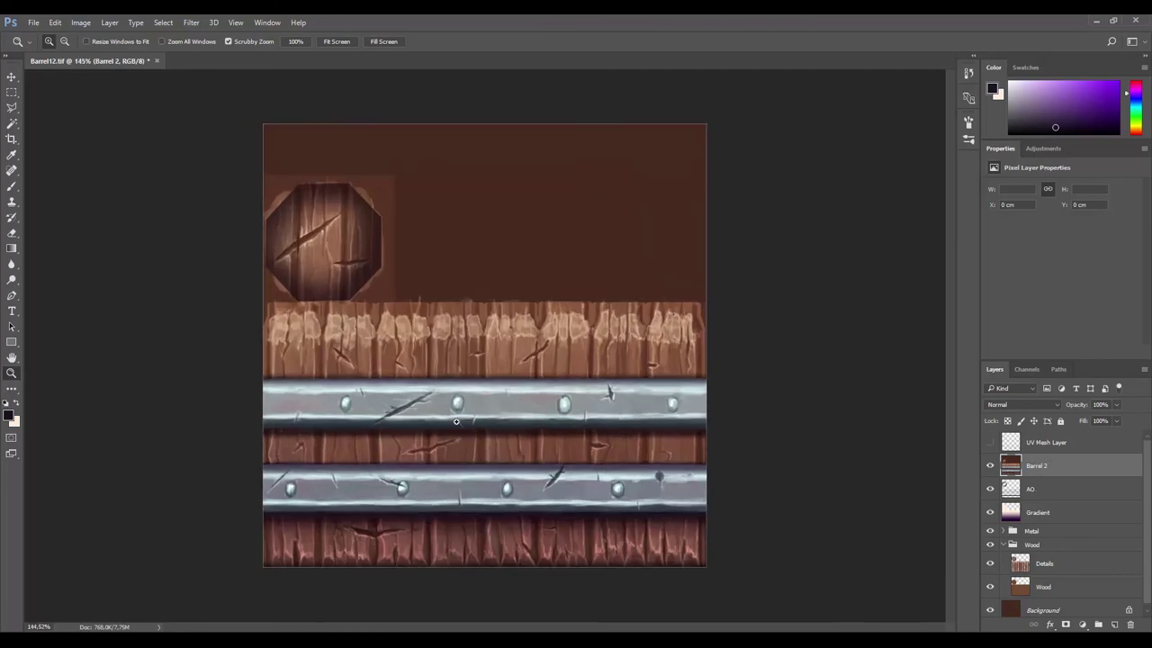
scroll(459, 423, up, 1)
scroll(446, 419, up, 1)
key(ctrl+0)
Step: Apply Sharpen, then Smart Sharpen at 100% amount with Reduce Noise set to 0
click(109, 22)
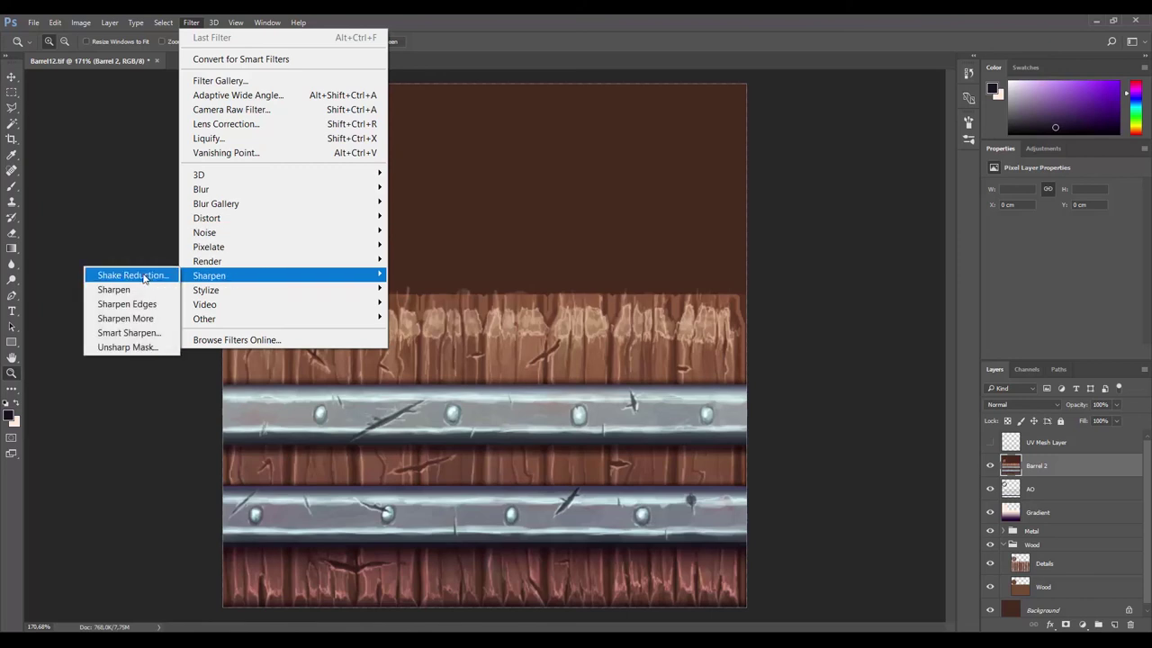
click(135, 288)
key(v)
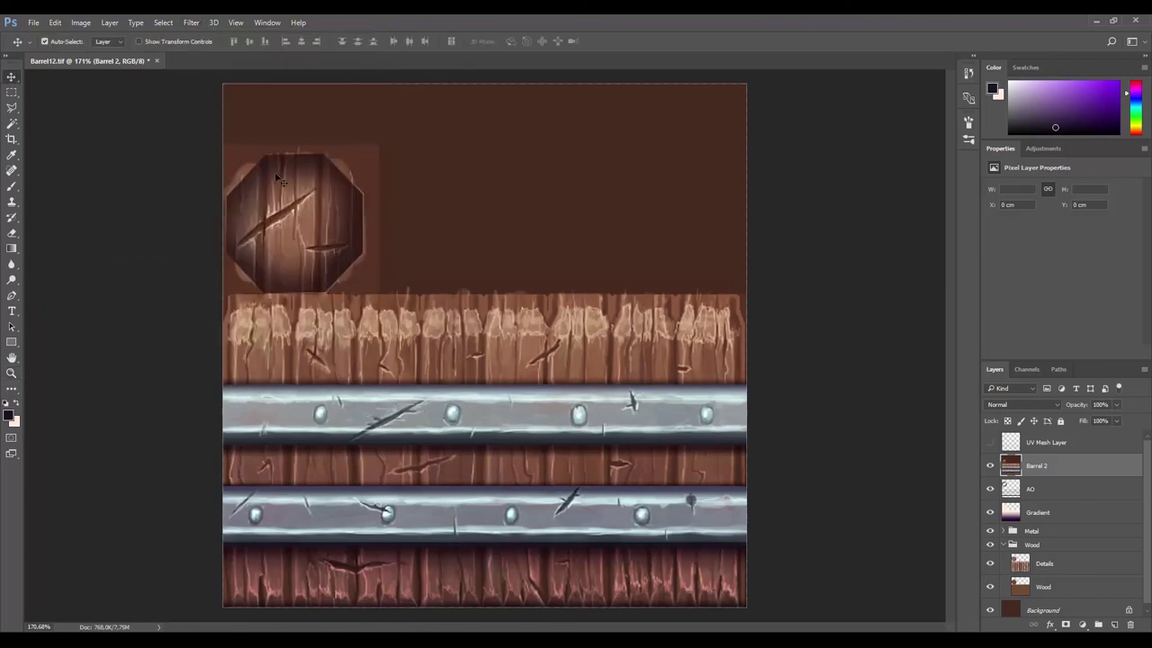
click(191, 22)
mouse_move(209, 275)
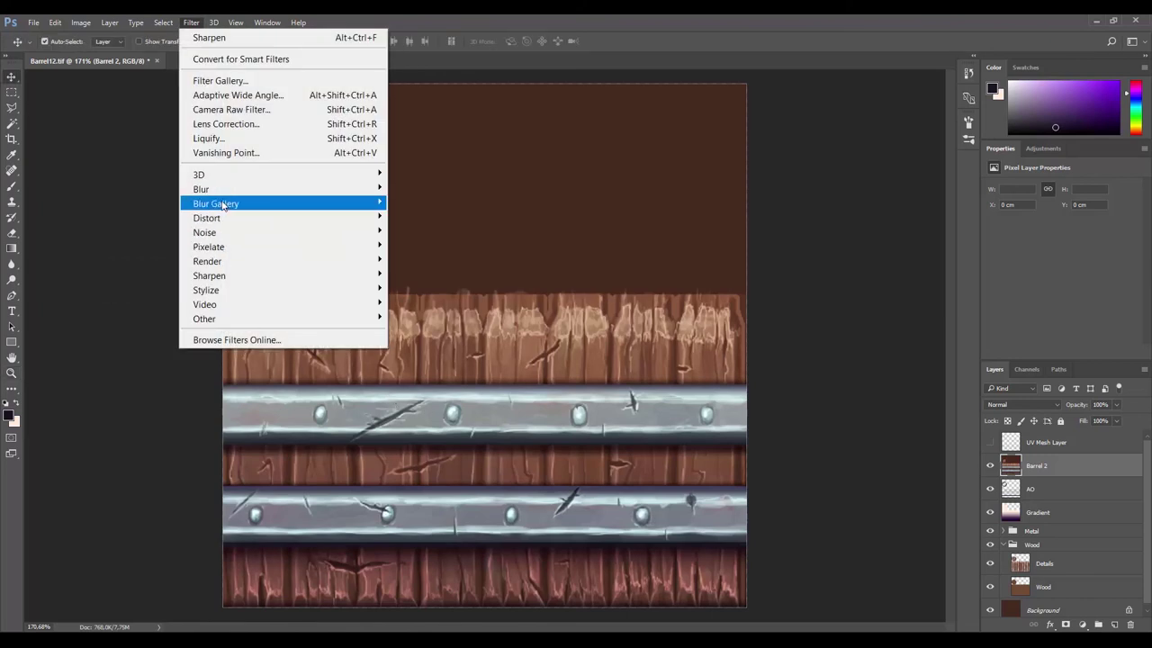
click(128, 332)
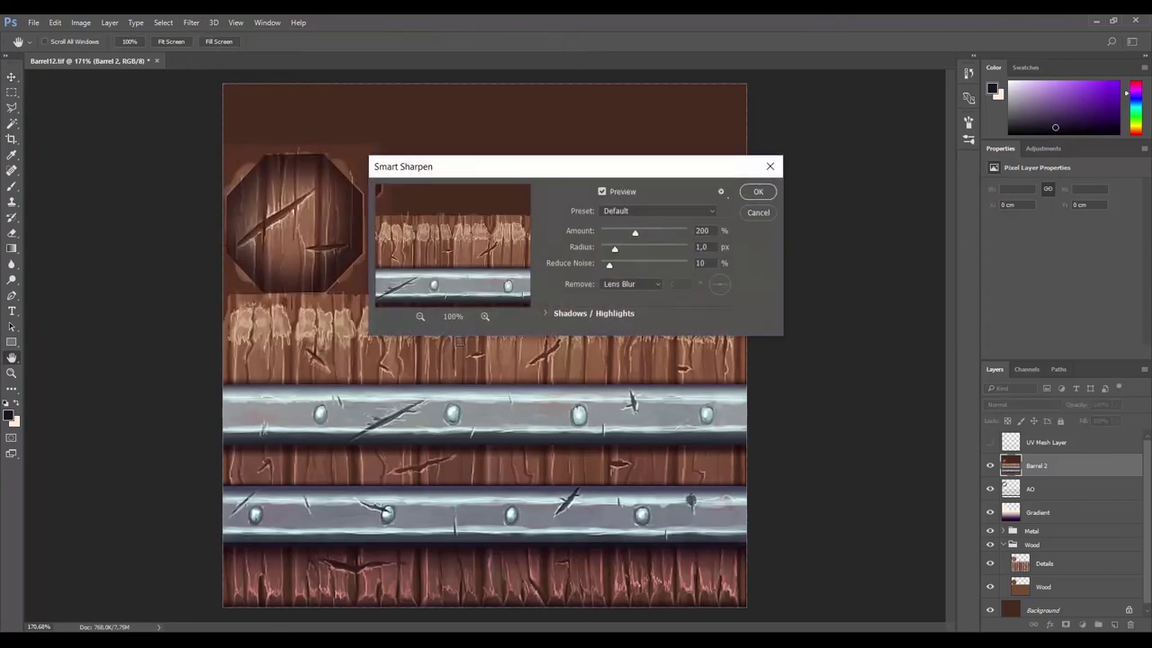
click(484, 317)
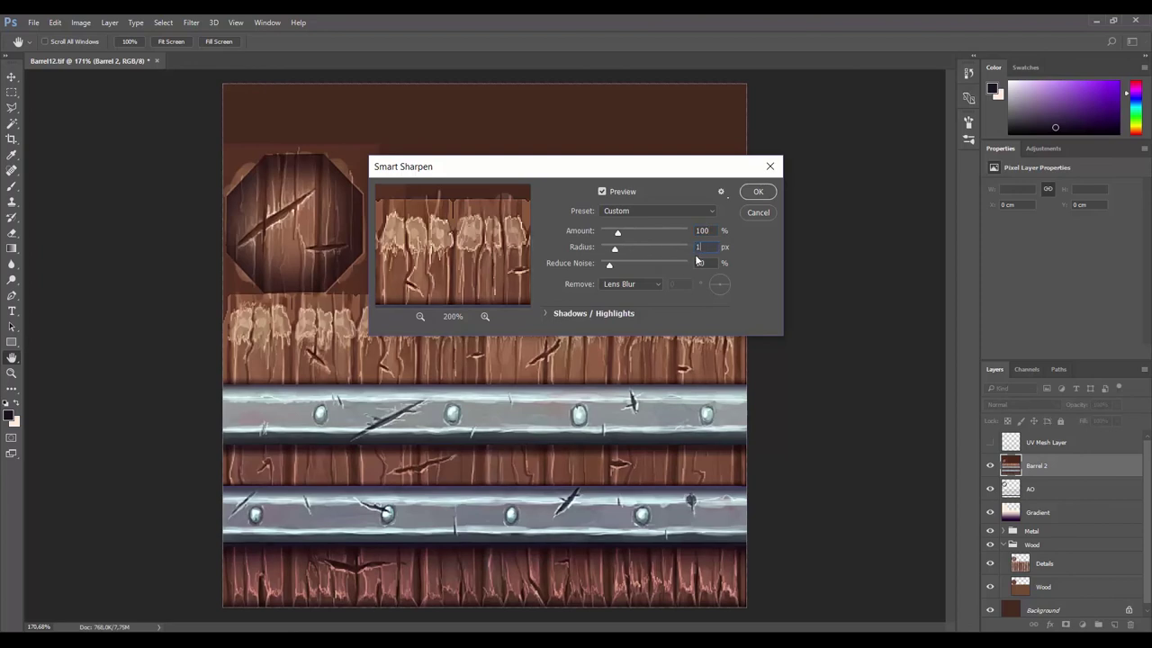
text(2)
key(Tab)
text(0)
key(Return)
Step: Add a Curves adjustment with raised lower and upper points to brighten the texture
key(z)
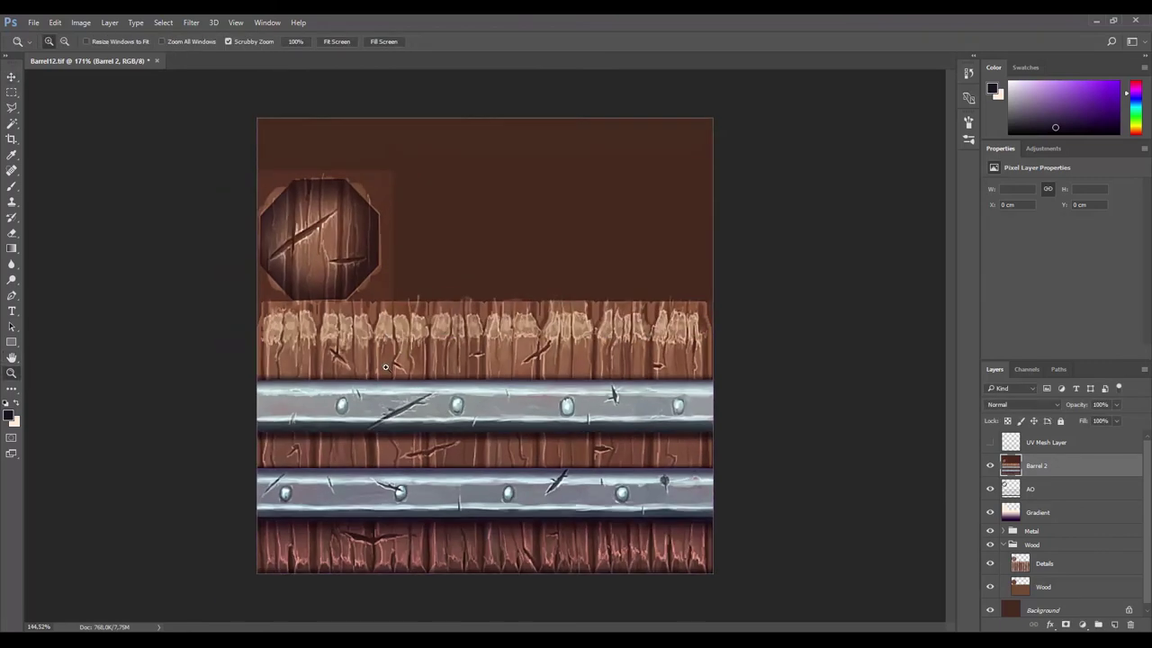
click(1082, 624)
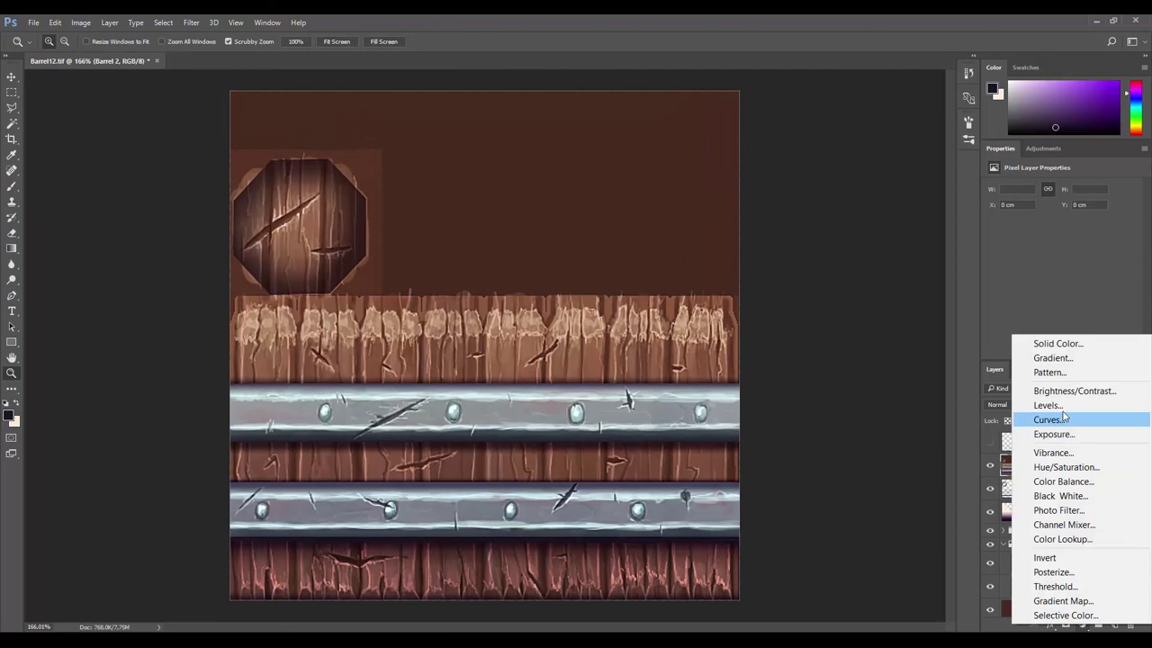
click(1072, 421)
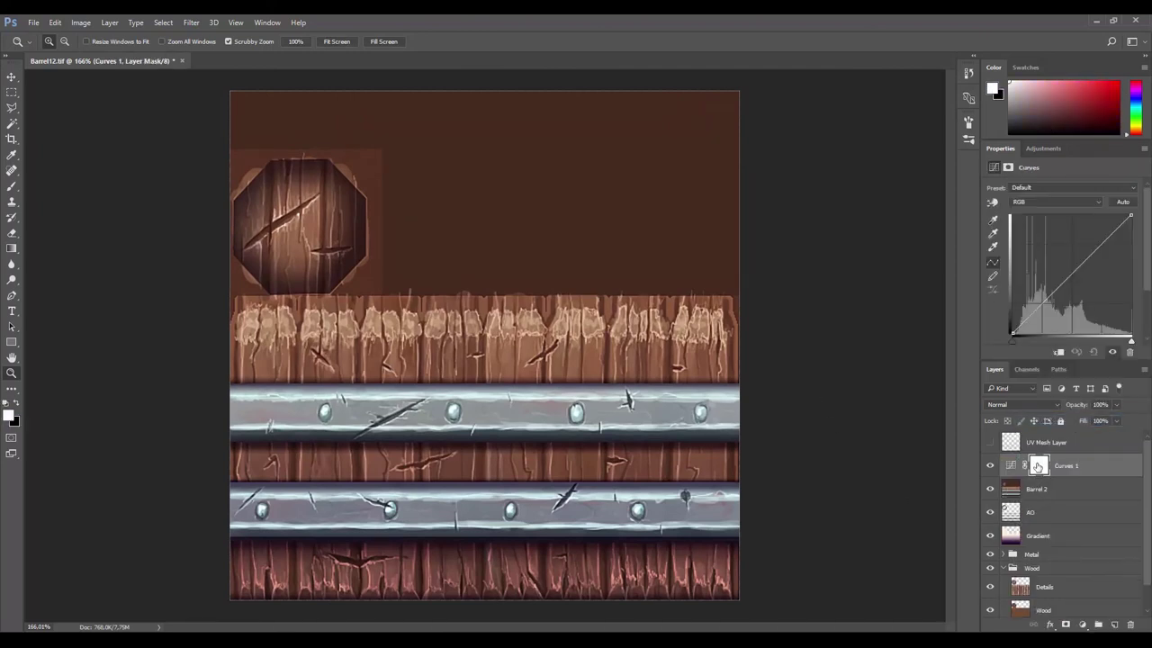
drag(1013, 333, 1027, 315)
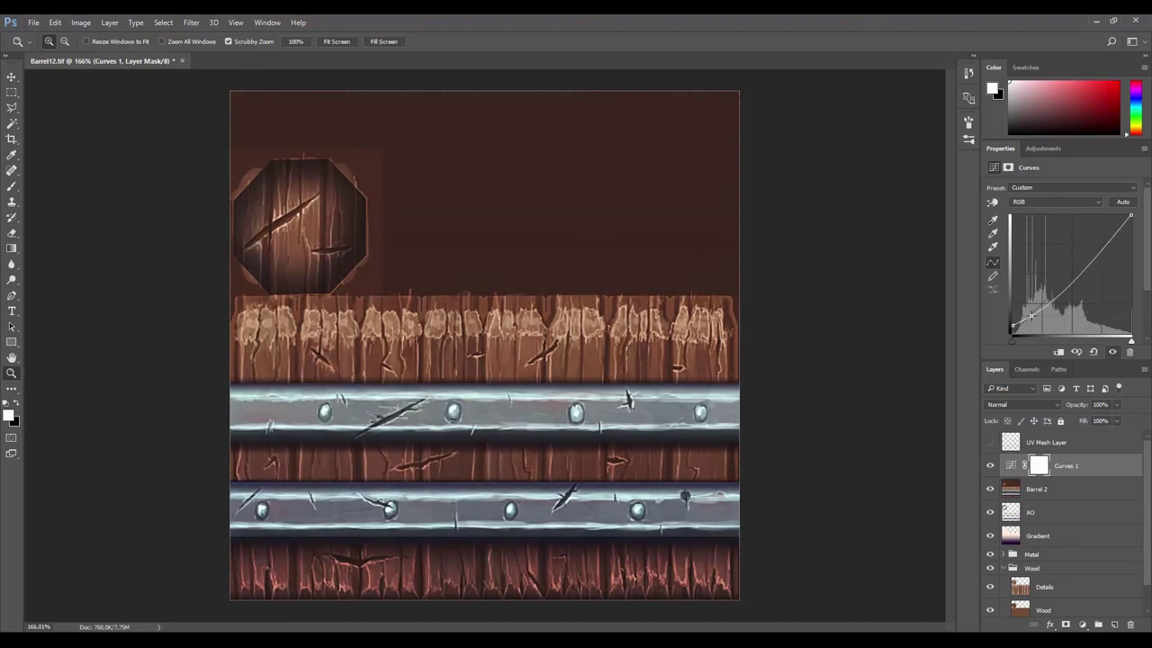
drag(1075, 269, 1075, 276)
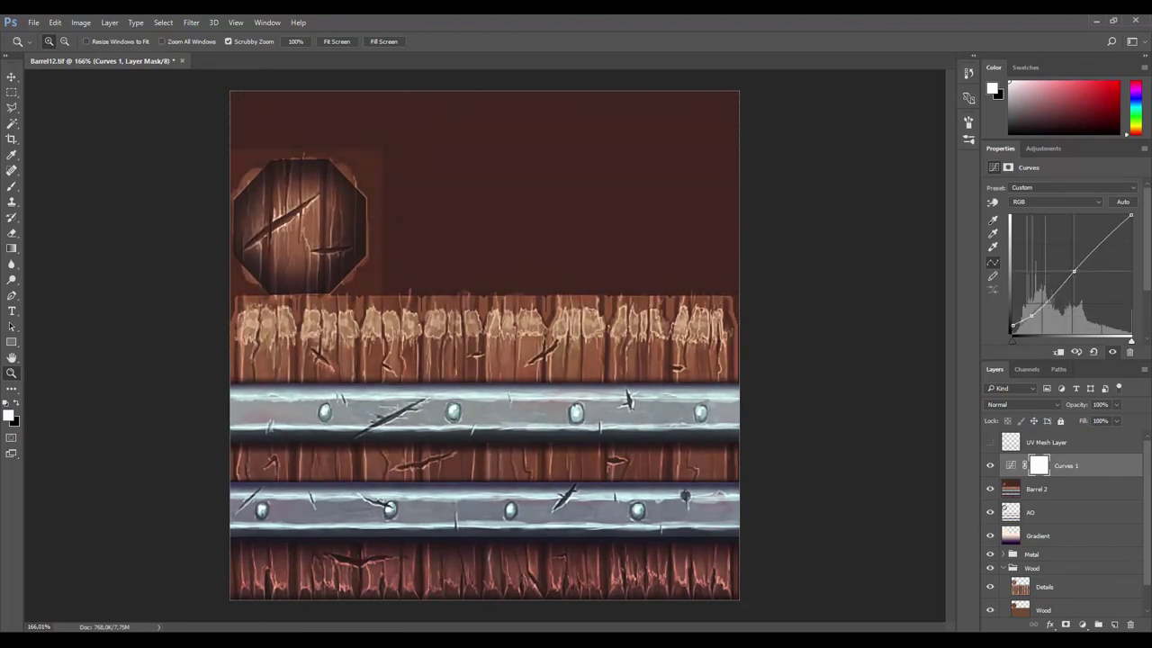
drag(1094, 250, 1095, 245)
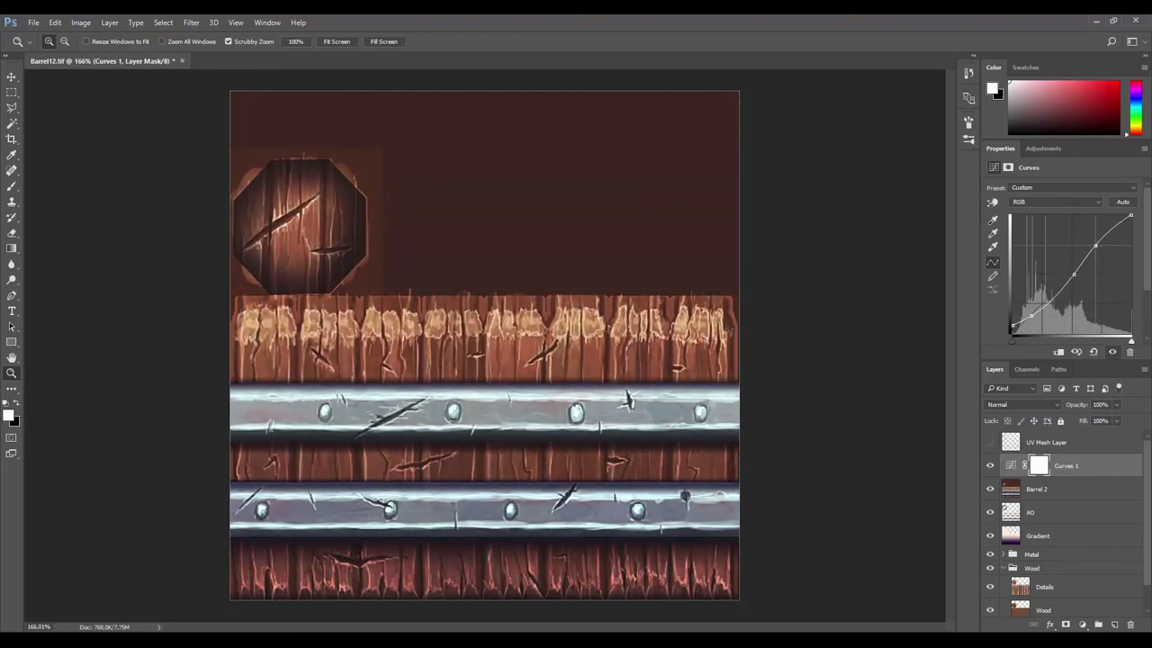
drag(1032, 316, 1034, 311)
Step: Add a Color Balance layer: shadows slightly cyan, highlights warmed to +7 red, −11 blue
click(1080, 625)
click(1093, 479)
click(1070, 188)
click(1040, 198)
drag(1042, 214, 1040, 229)
click(1044, 187)
click(1043, 209)
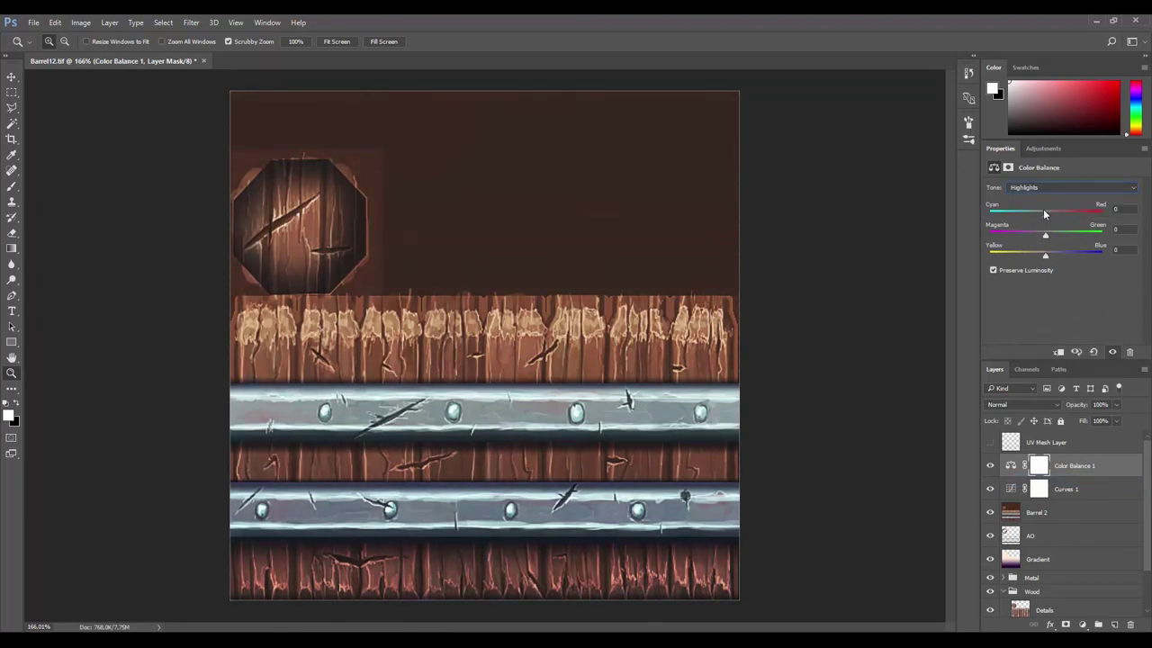
drag(1044, 258, 1040, 258)
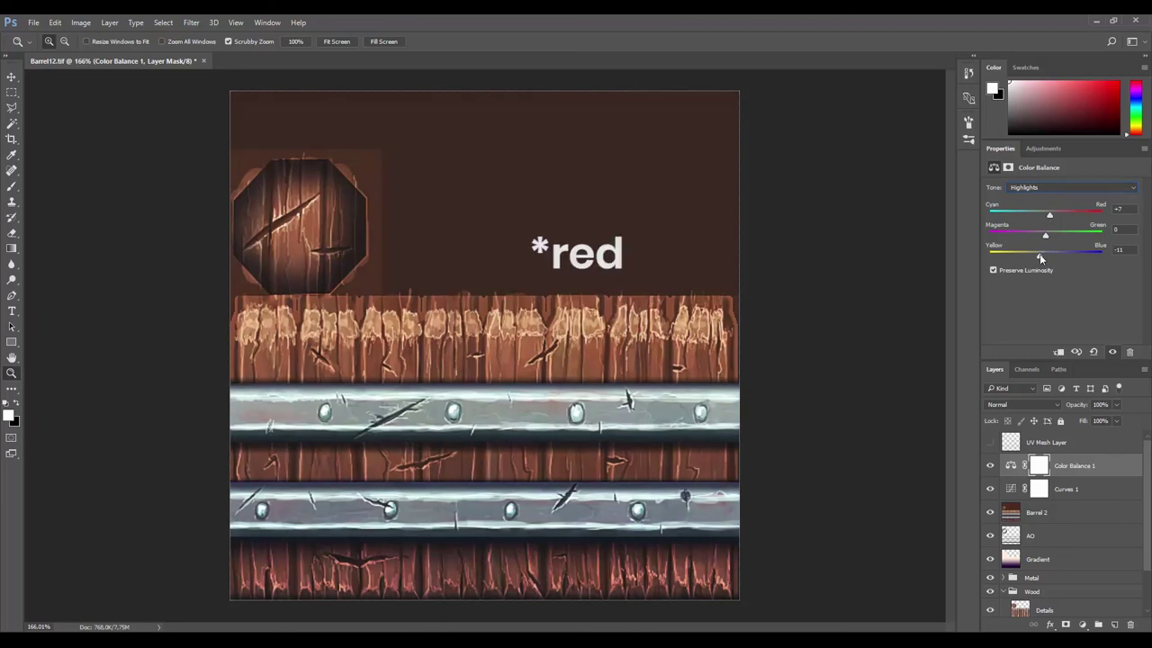
Step: Compare with Color Balance hidden, then merge both adjustments into the barrel layer
click(992, 467)
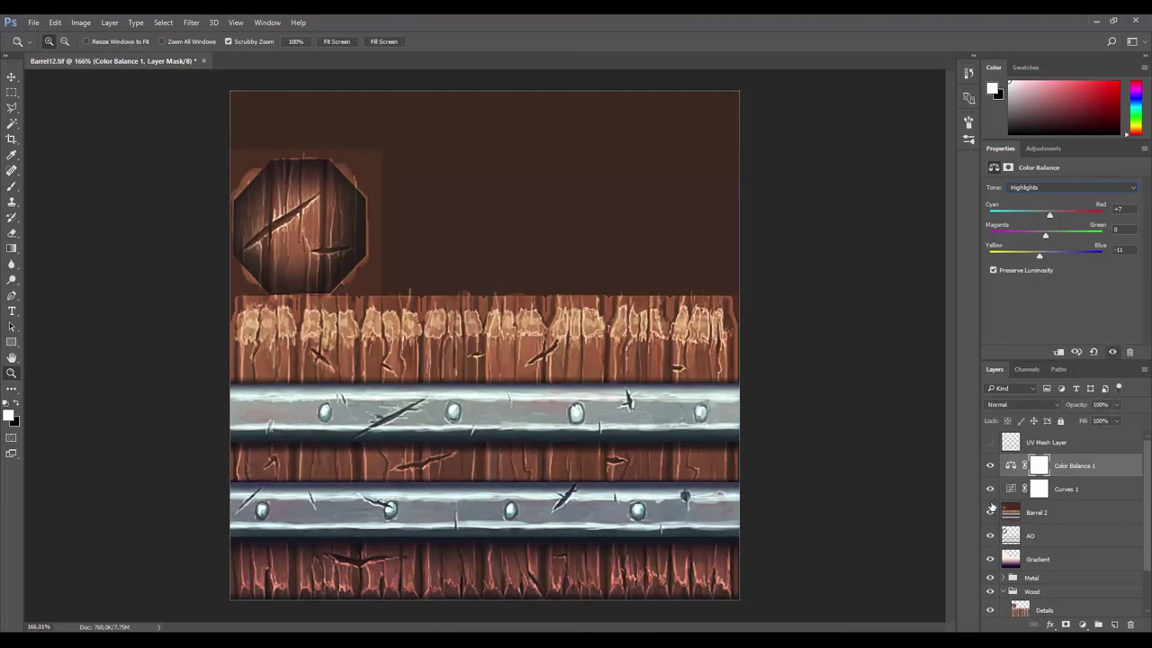
shift+click(1059, 514)
key(ctrl+e)
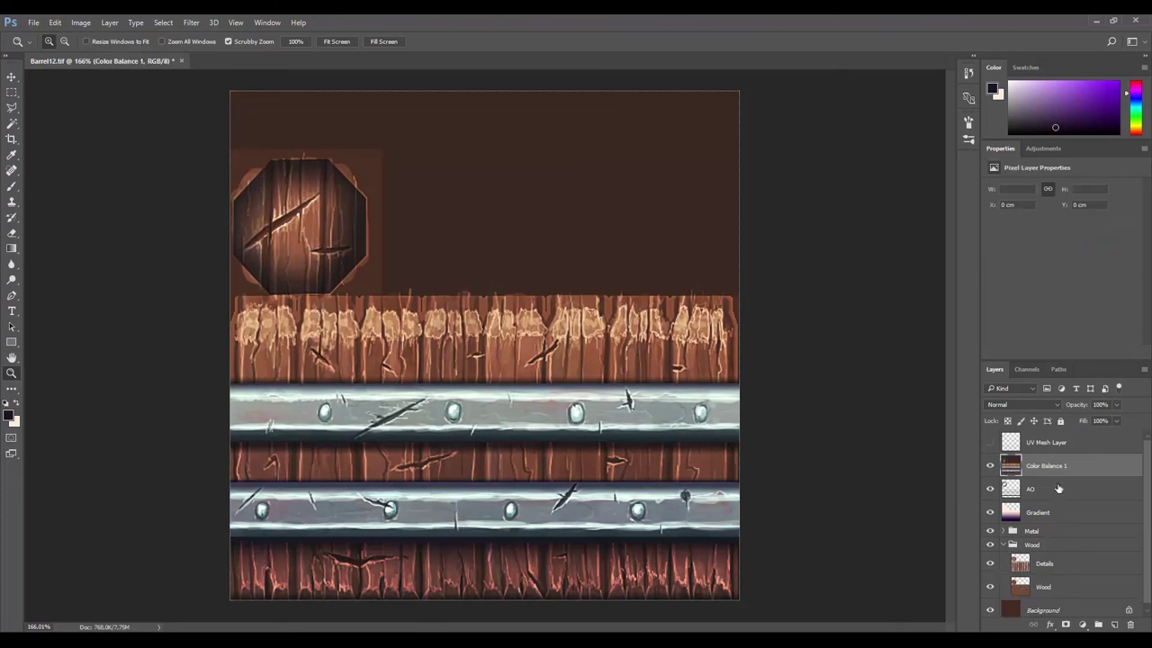
Step: Duplicate the barrel layer as Barrel 3 and posterize it with reduced levels
right_click(1044, 472)
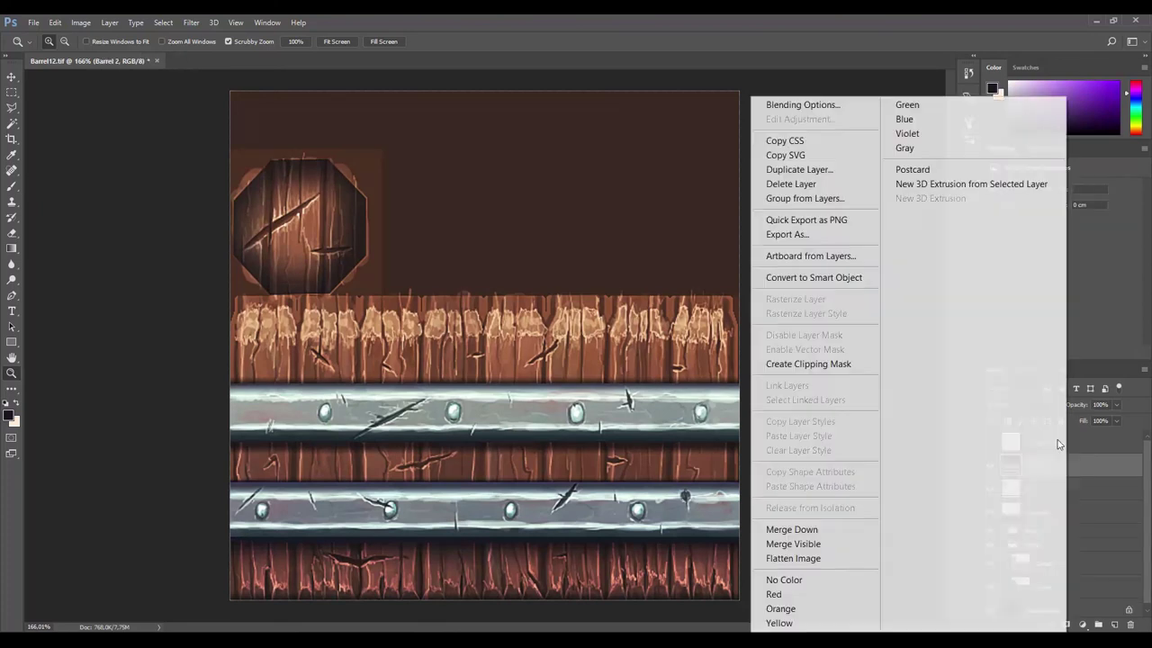
click(797, 105)
key(Return)
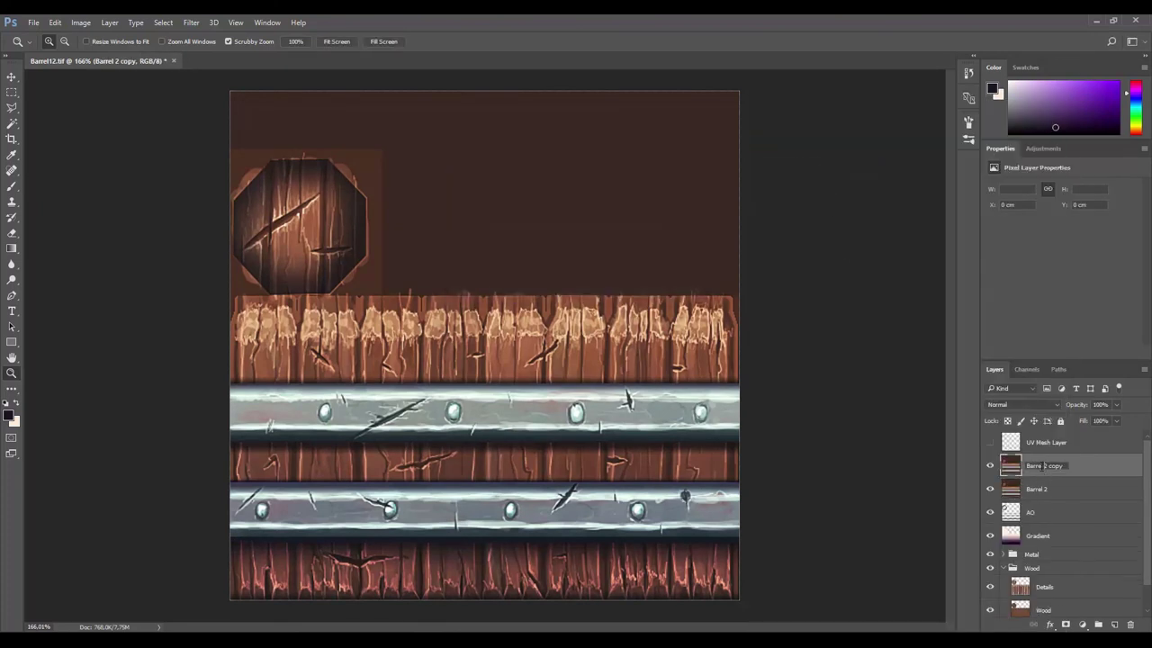
click(191, 25)
click(191, 23)
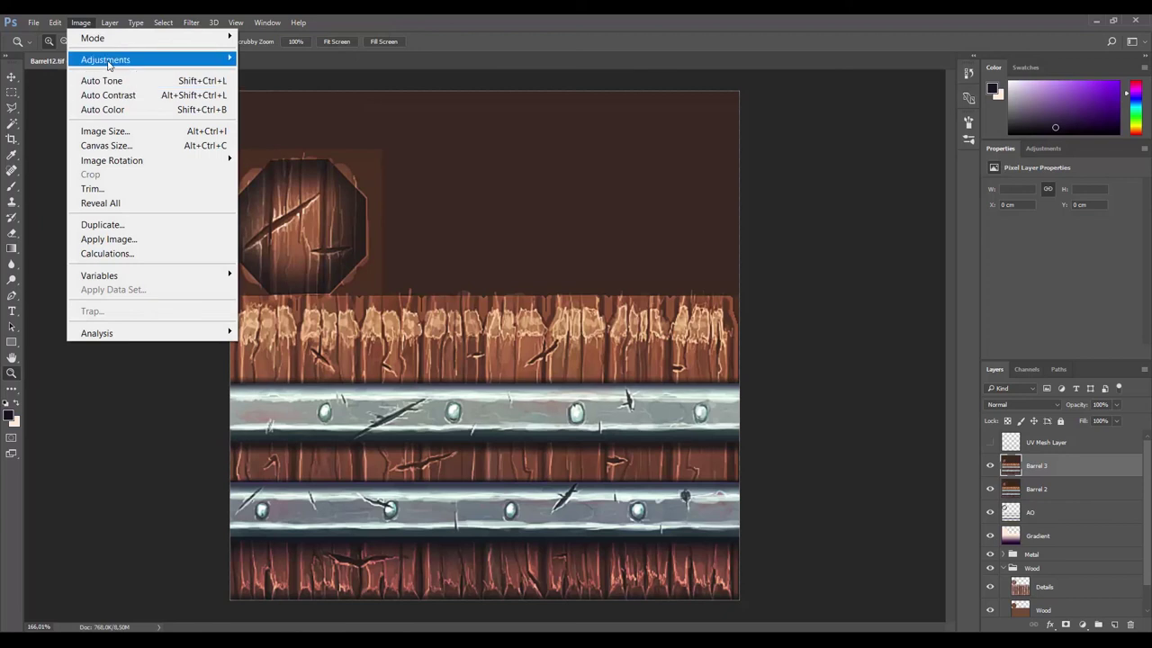
mouse_move(105, 59)
click(306, 244)
key(Down)
key(Down)
key(Down)
key(Down)
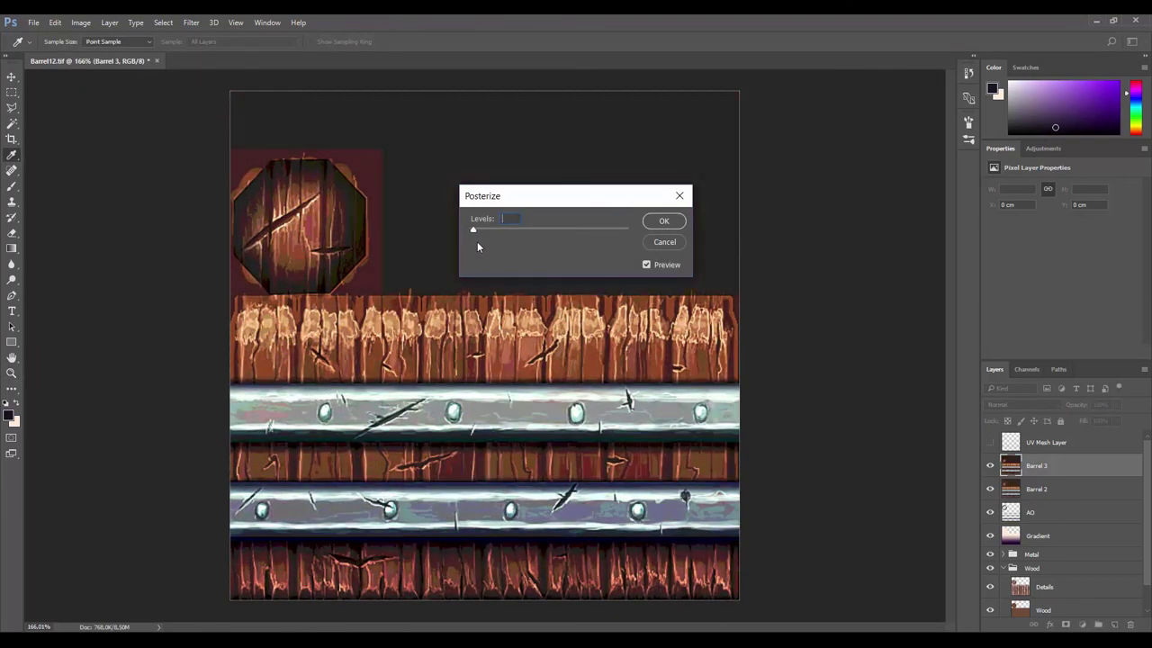
key(Return)
Step: Apply Smart Blur (radius 3.0, threshold 25.0) to Barrel 3
key(z)
click(191, 22)
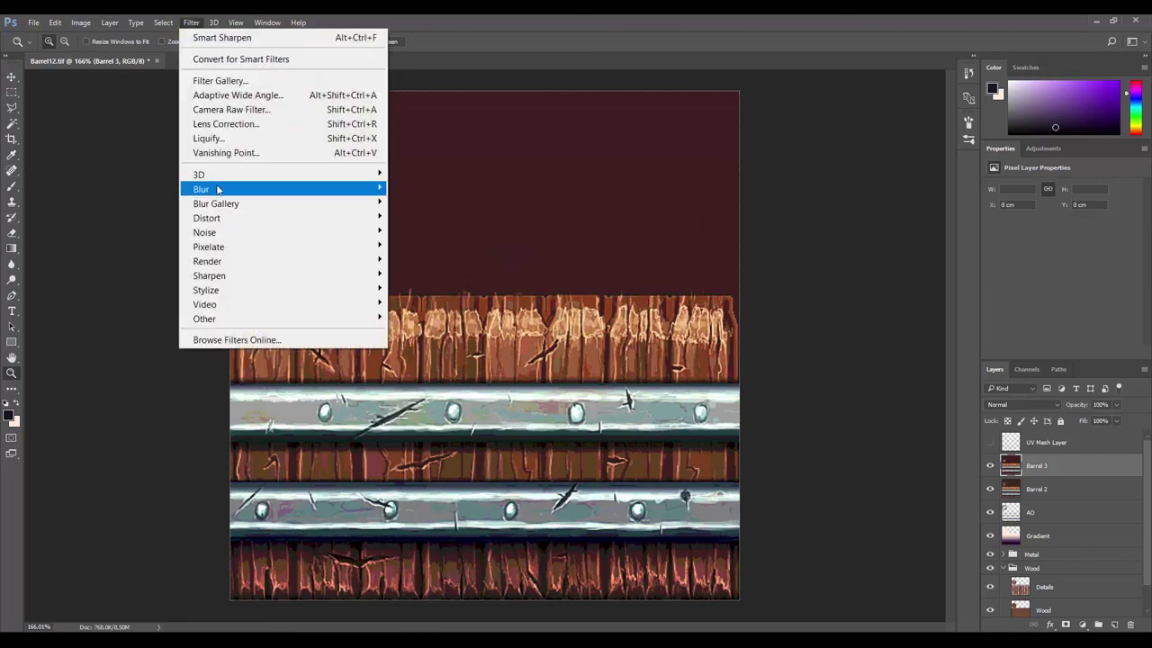
mouse_move(216, 189)
click(135, 316)
drag(516, 286, 491, 296)
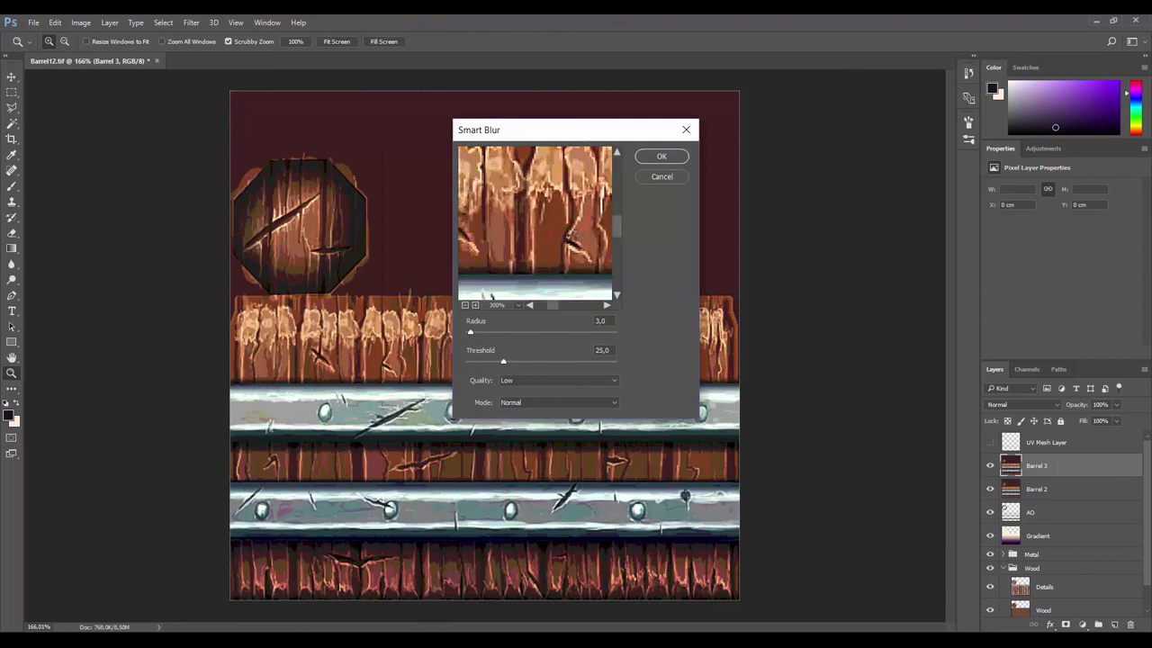
click(662, 155)
Step: Hide Barrel 3 and give Barrel 2 a Smart Blur of radius 2, threshold 18
click(989, 465)
click(1037, 489)
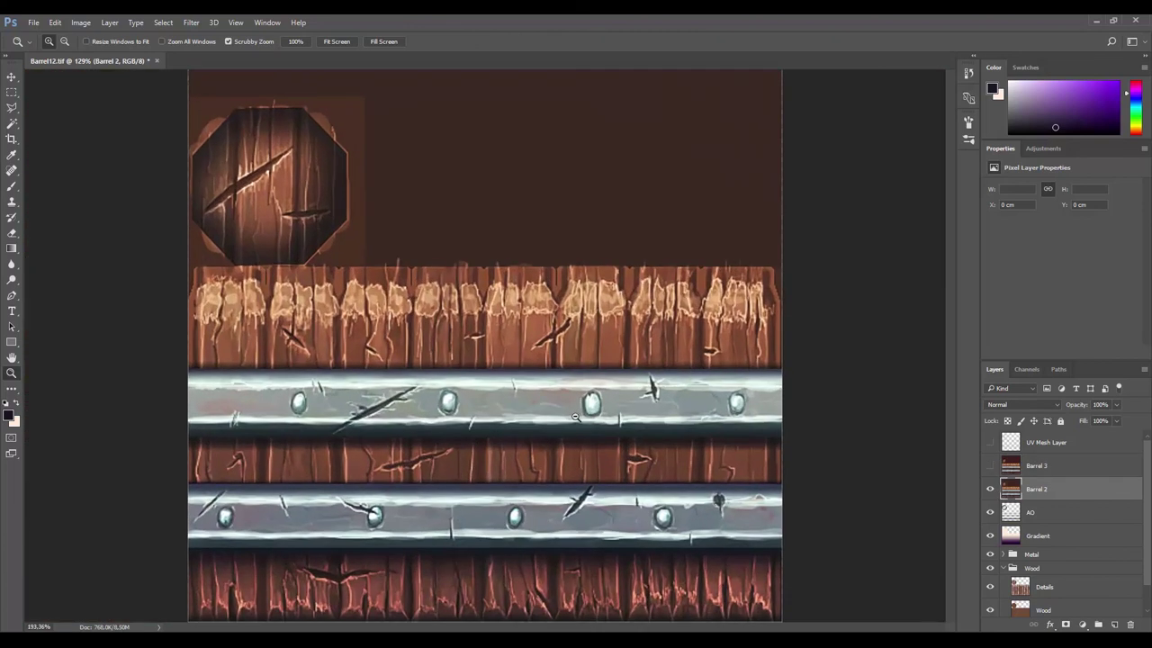
click(191, 22)
click(191, 23)
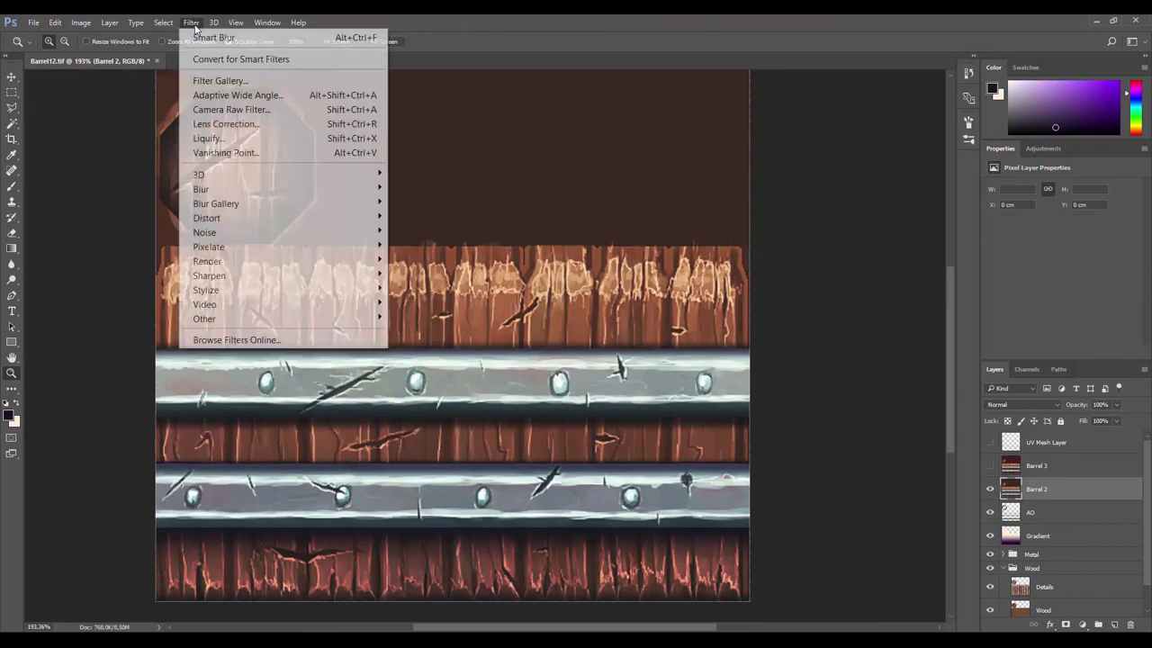
mouse_move(200, 189)
click(135, 318)
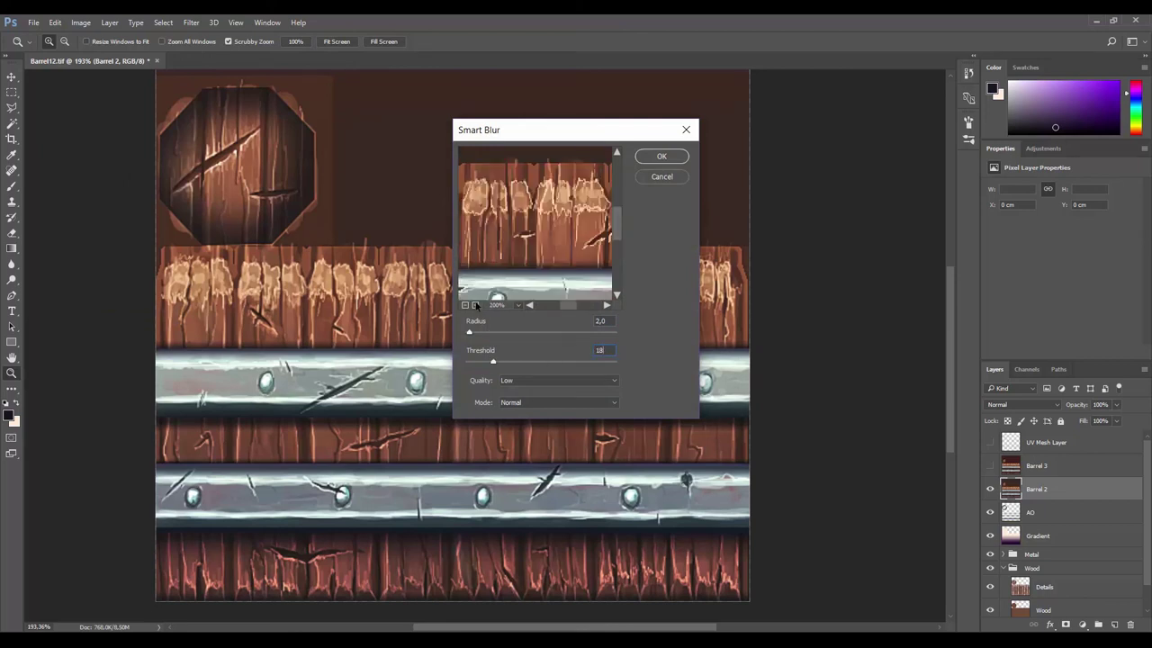
click(662, 156)
Step: Show Barrel 3 again and zoom out to see the whole texture
click(990, 465)
double_click(990, 465)
scroll(472, 378, down, 3)
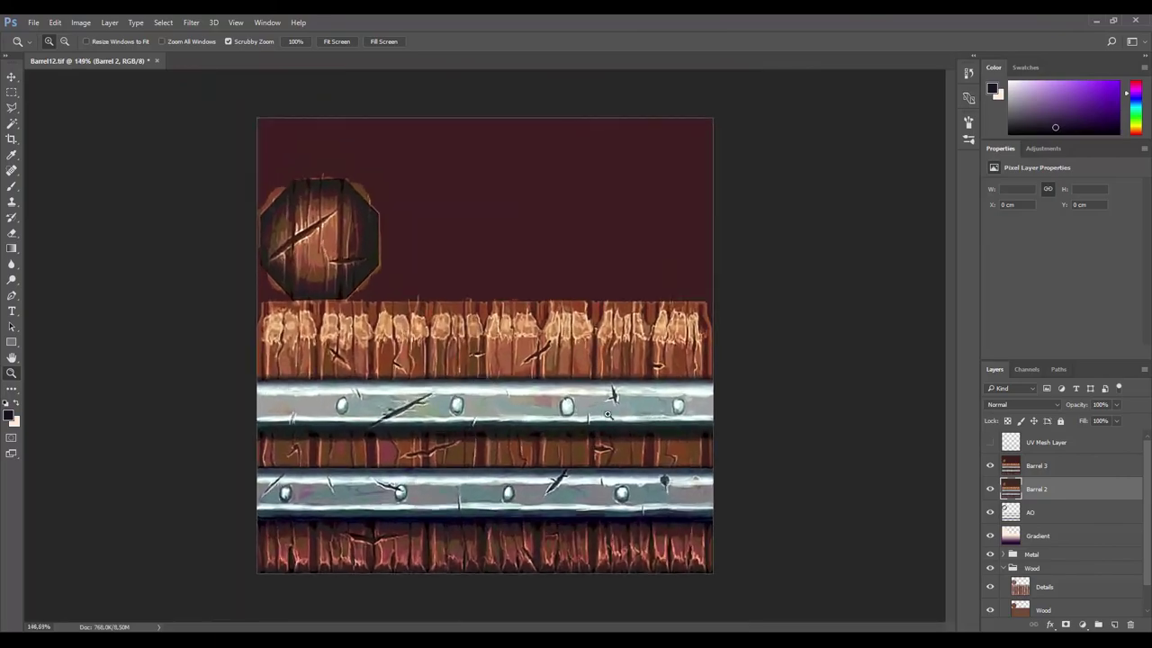